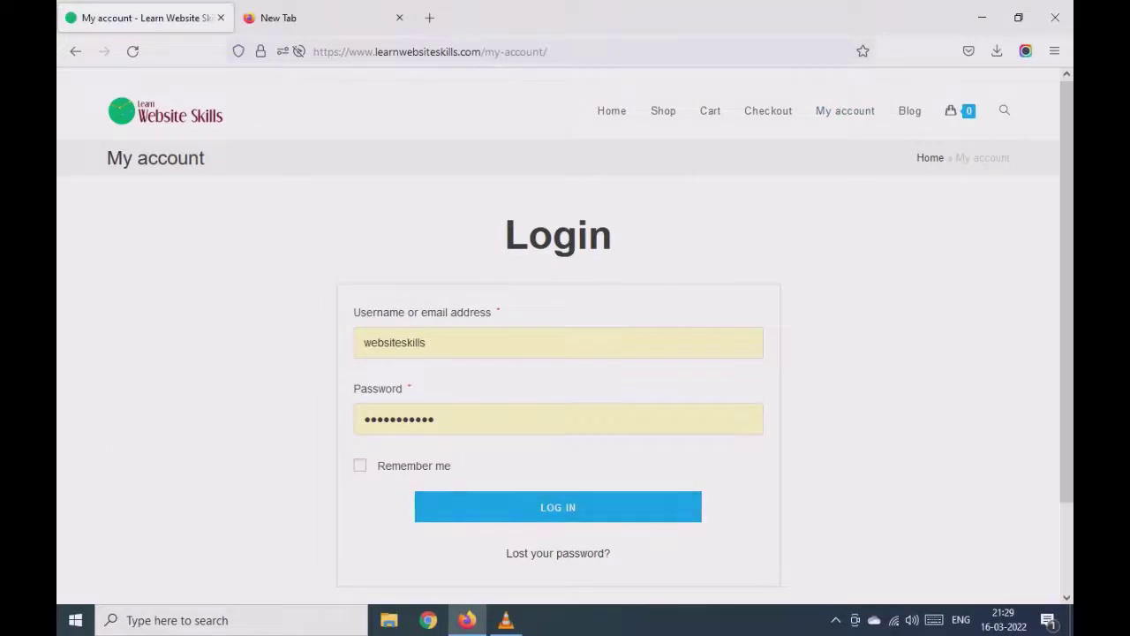
- Log in with the prefilled account credentials and open the site's admin dashboard
key("Return")
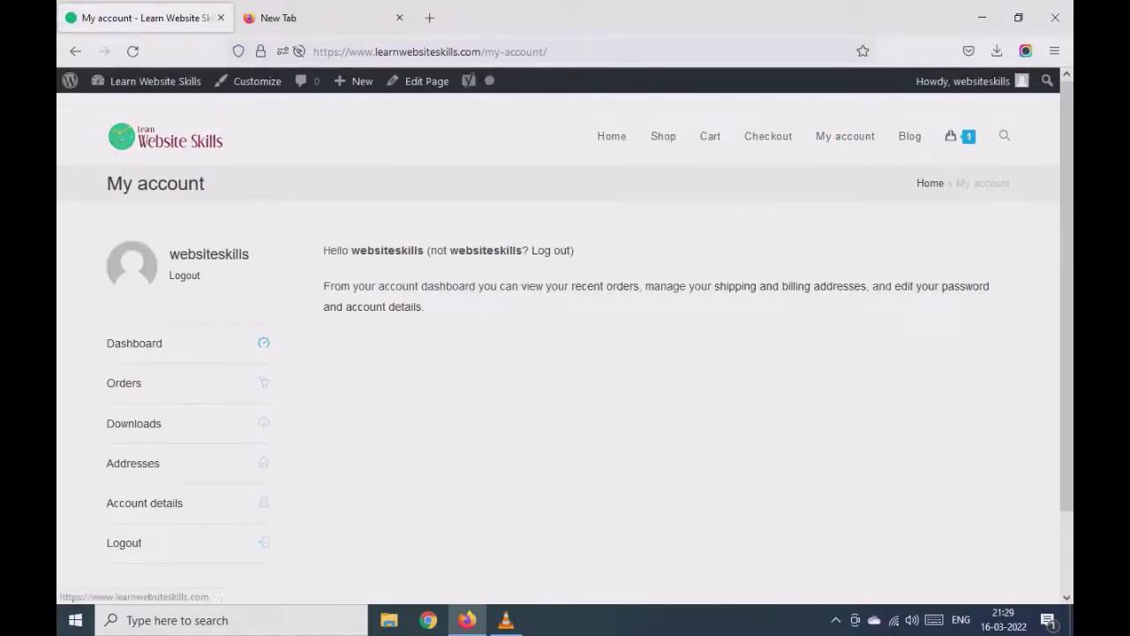
left_click(150, 80)
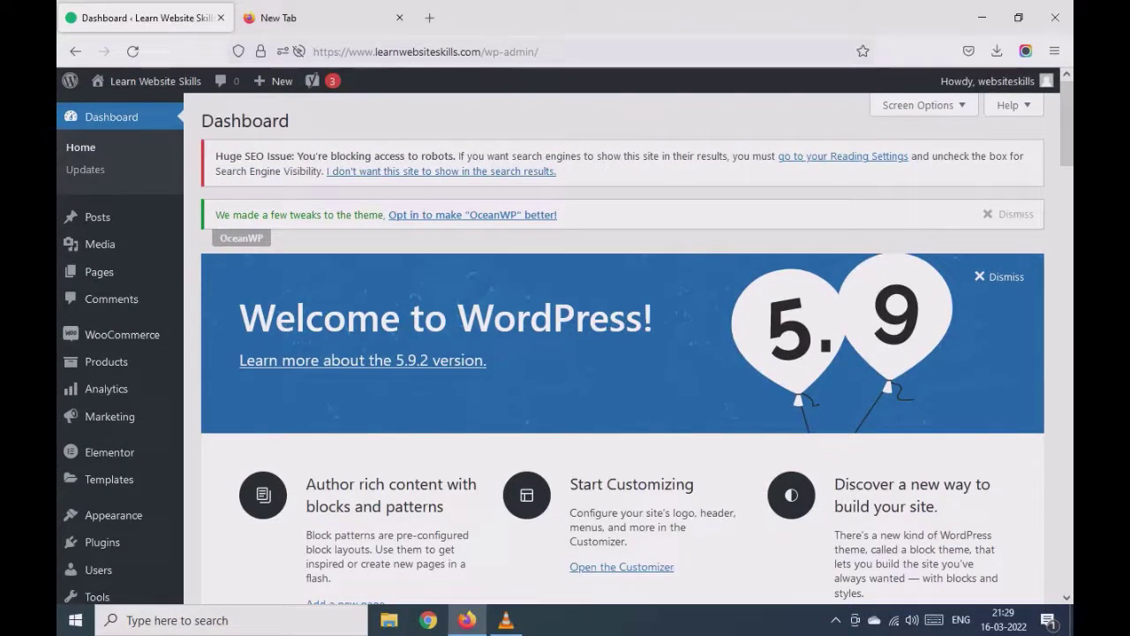
left_click_drag(215, 157, 459, 157)
- Open the site's Home page for editing
mouse_move(99, 272)
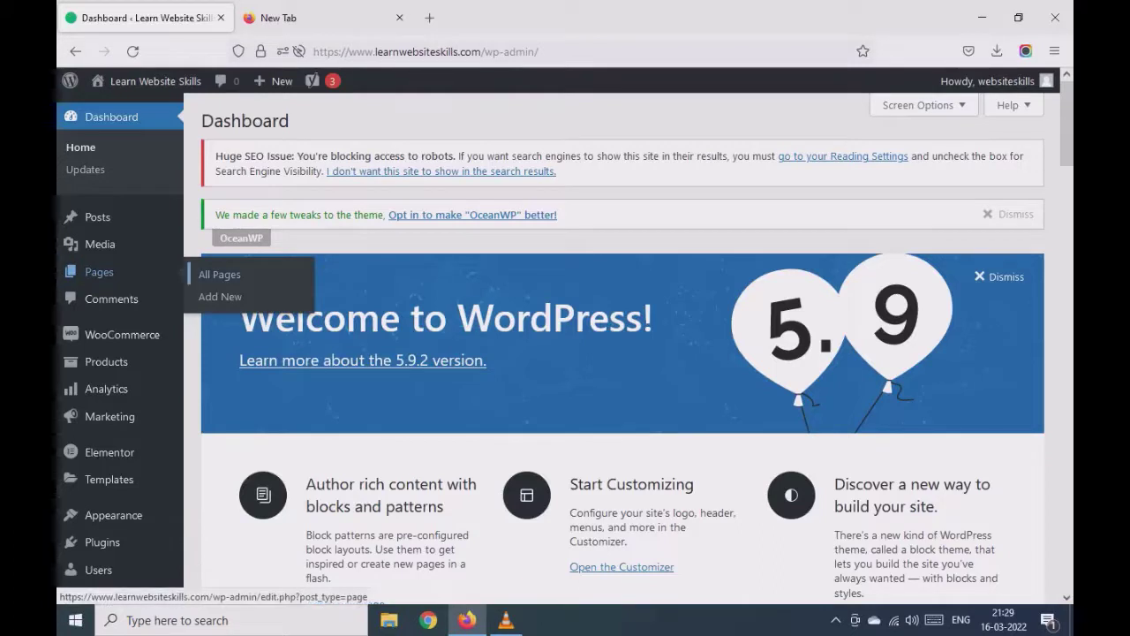
left_click(99, 272)
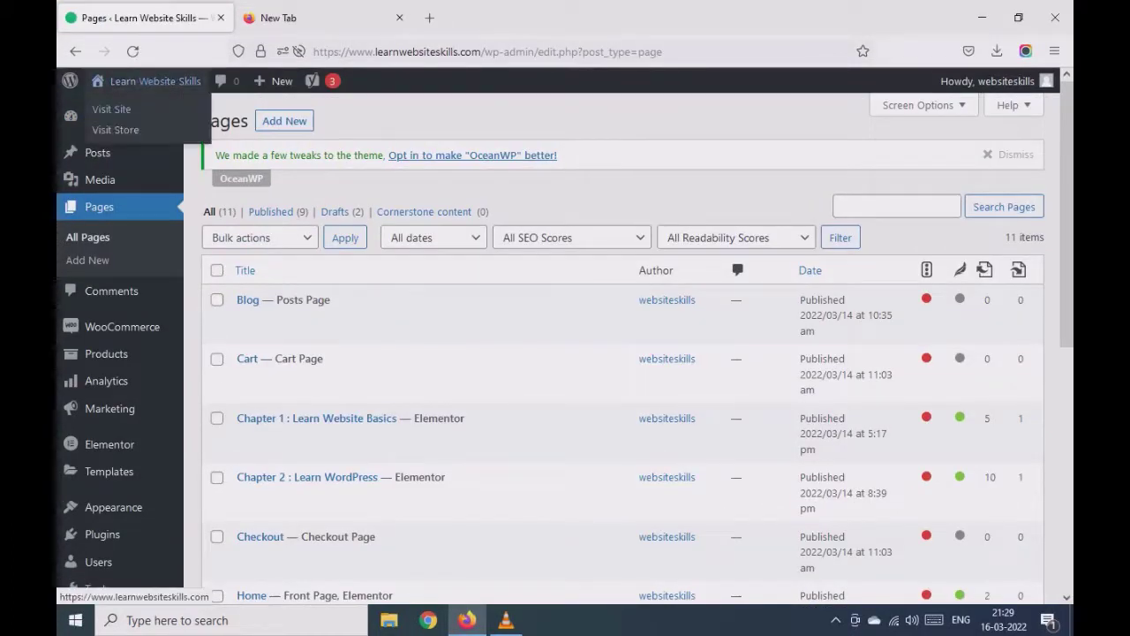
left_click(146, 81)
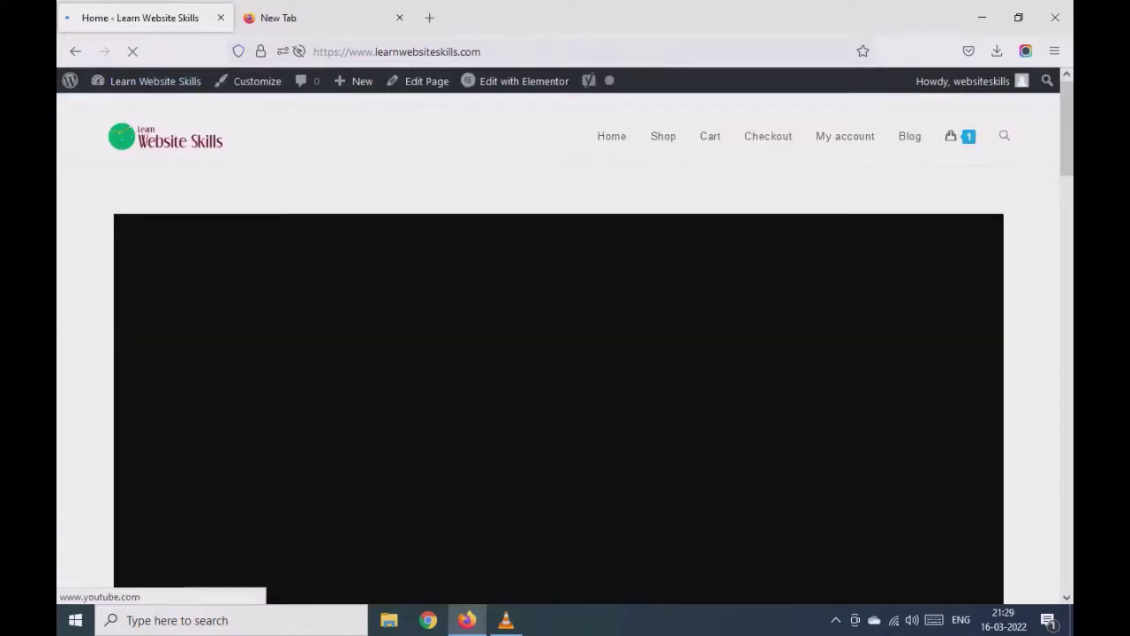
left_click(423, 80)
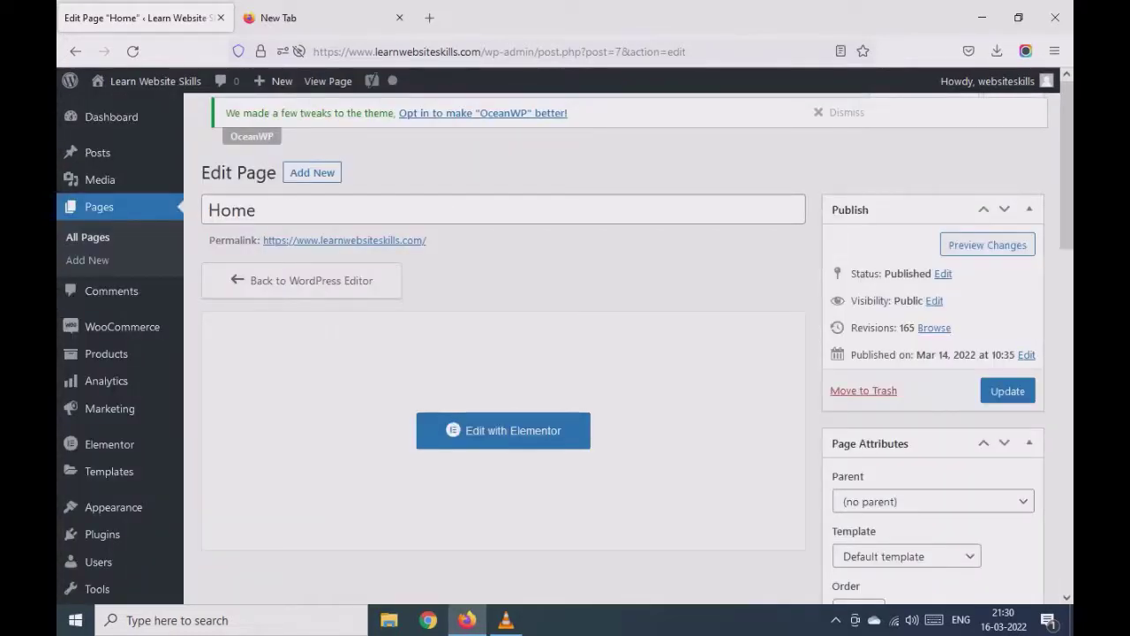
- Replace the Home page's Yoast SEO title with "Learn Website Skills - Free Tutorials on Website Design & Business Growth"
scroll(566, 354, "down", 15)
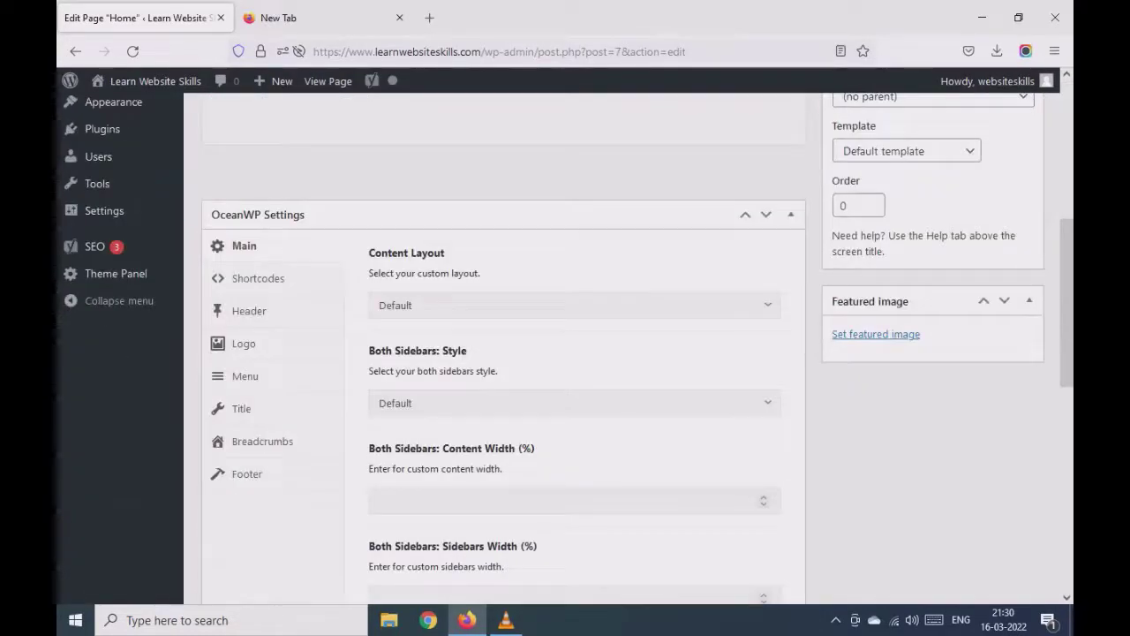
scroll(504, 354, "down", 3)
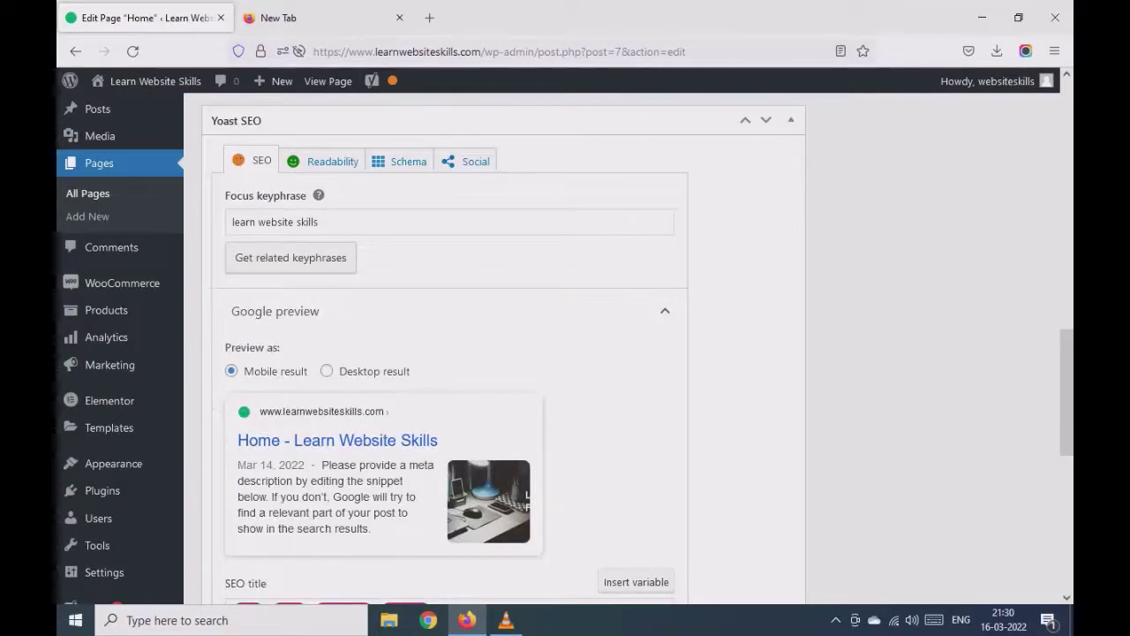
scroll(291, 257, "down", 3)
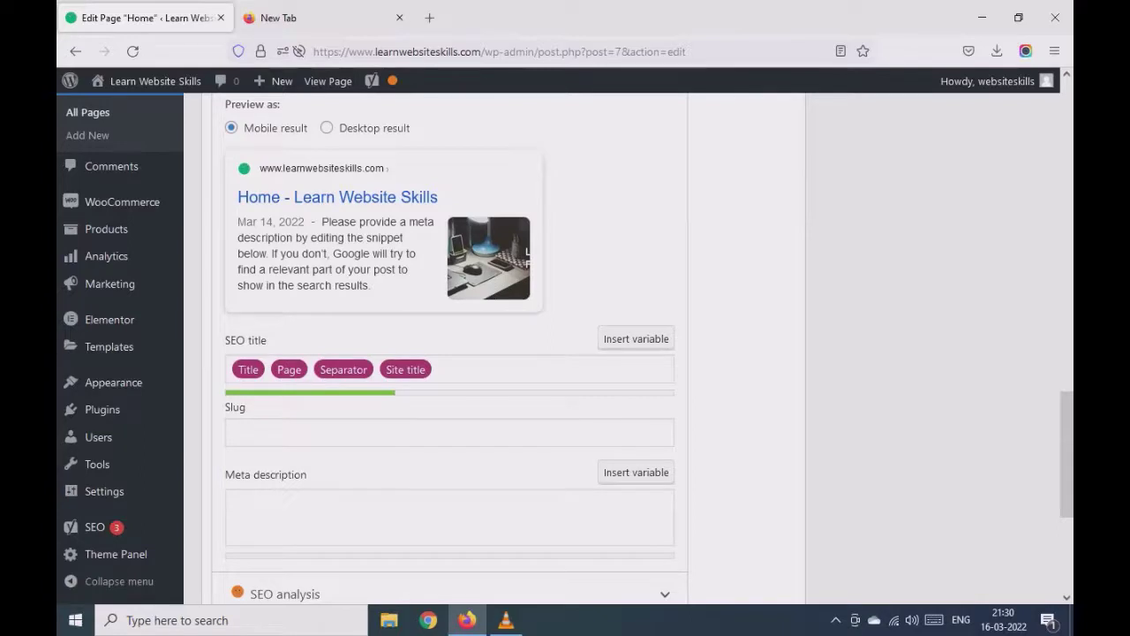
triple_click(530, 369)
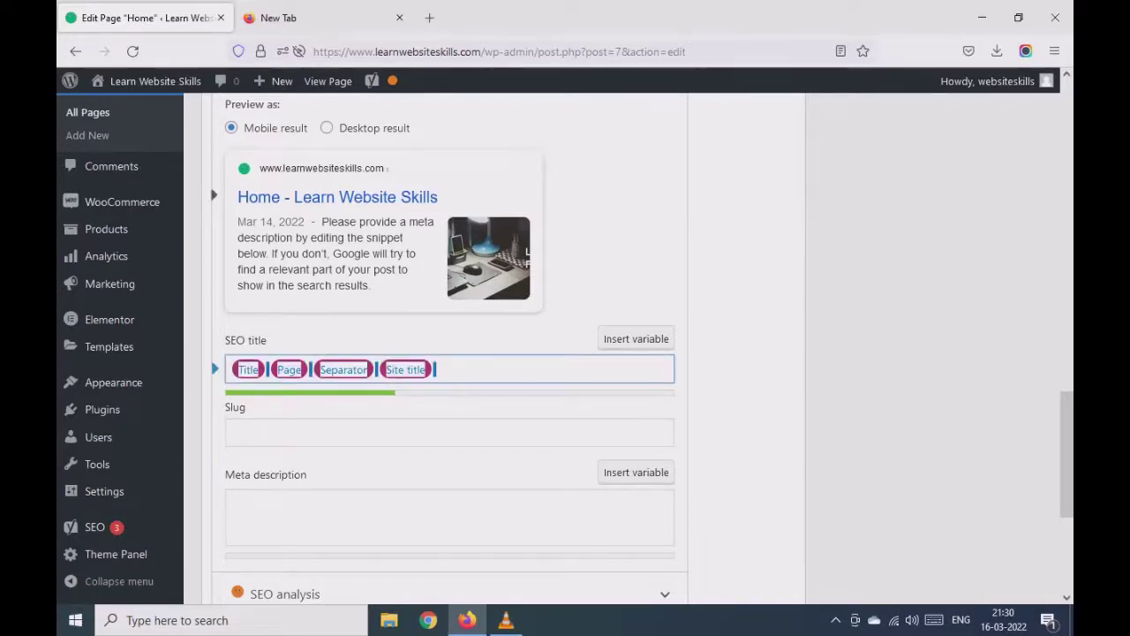
type("Learn Web")
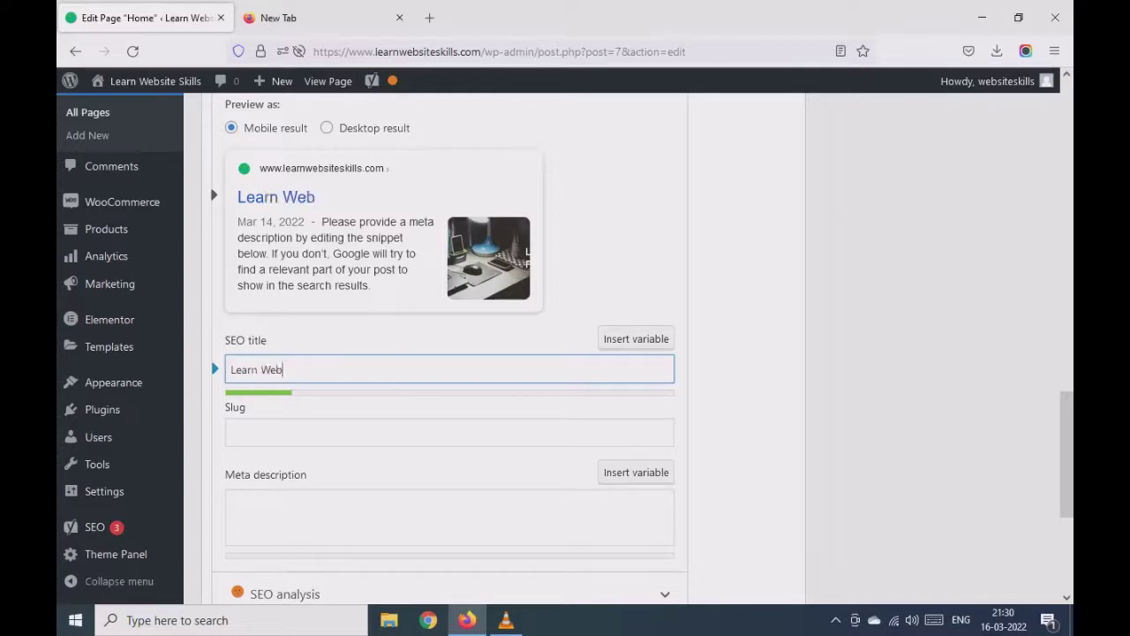
type("site Skills")
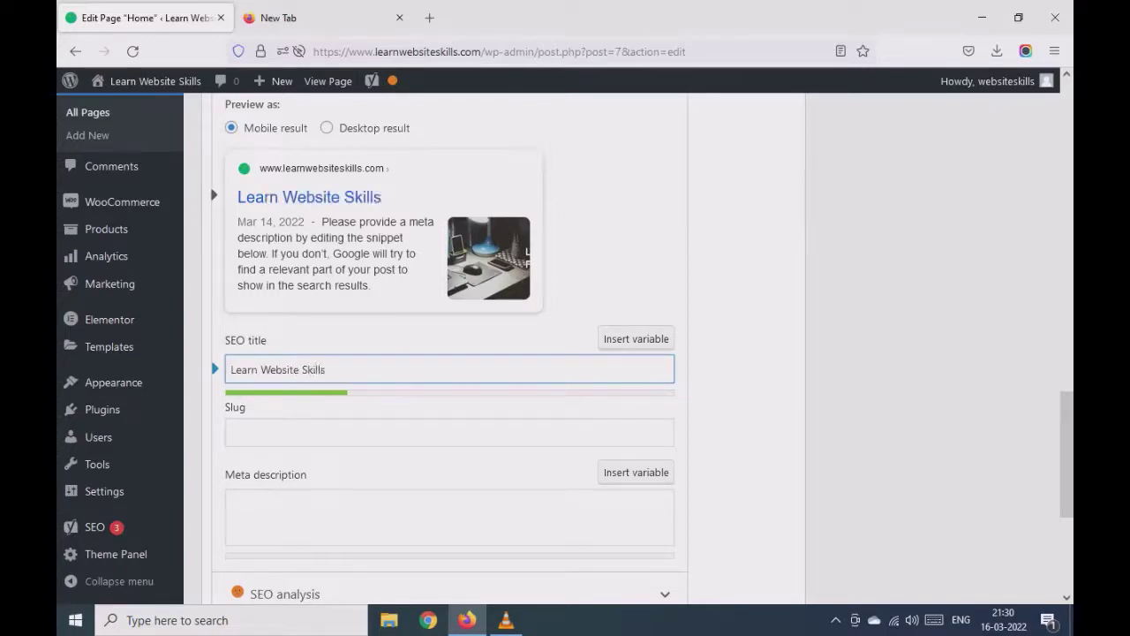
type(" - Free Tut")
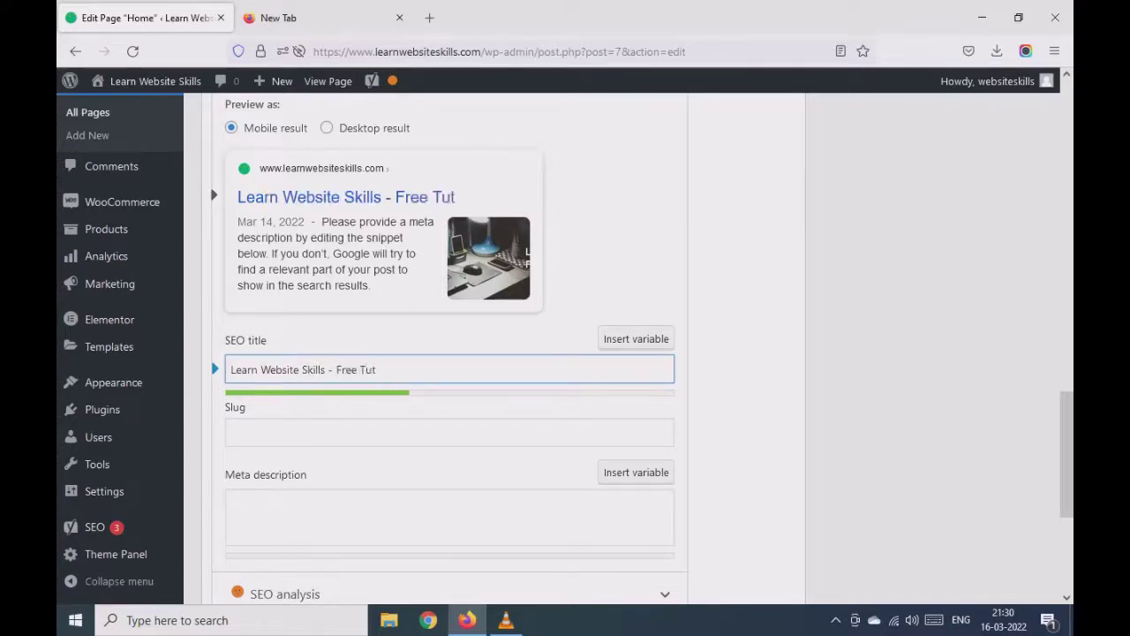
type("orials ")
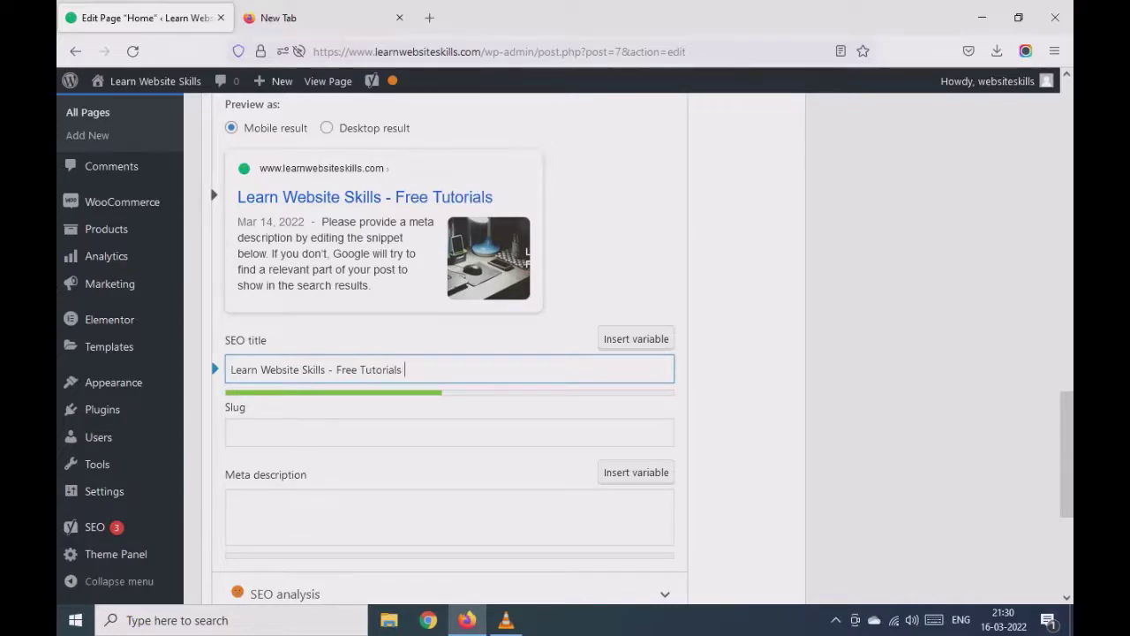
type("on We")
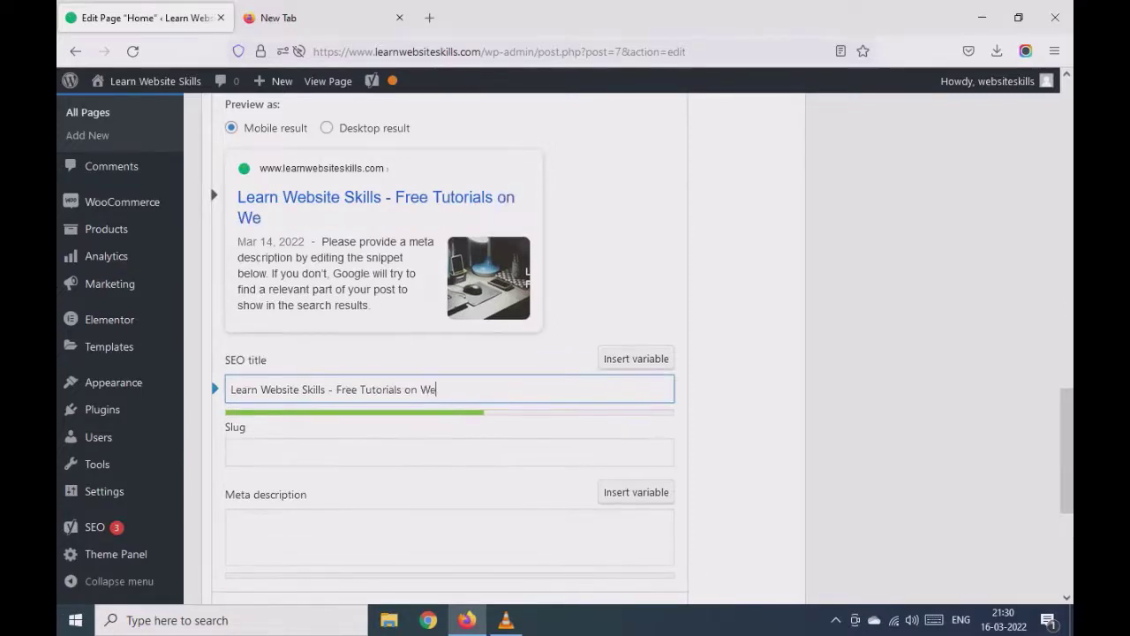
type("bst")
type("ite Design ")
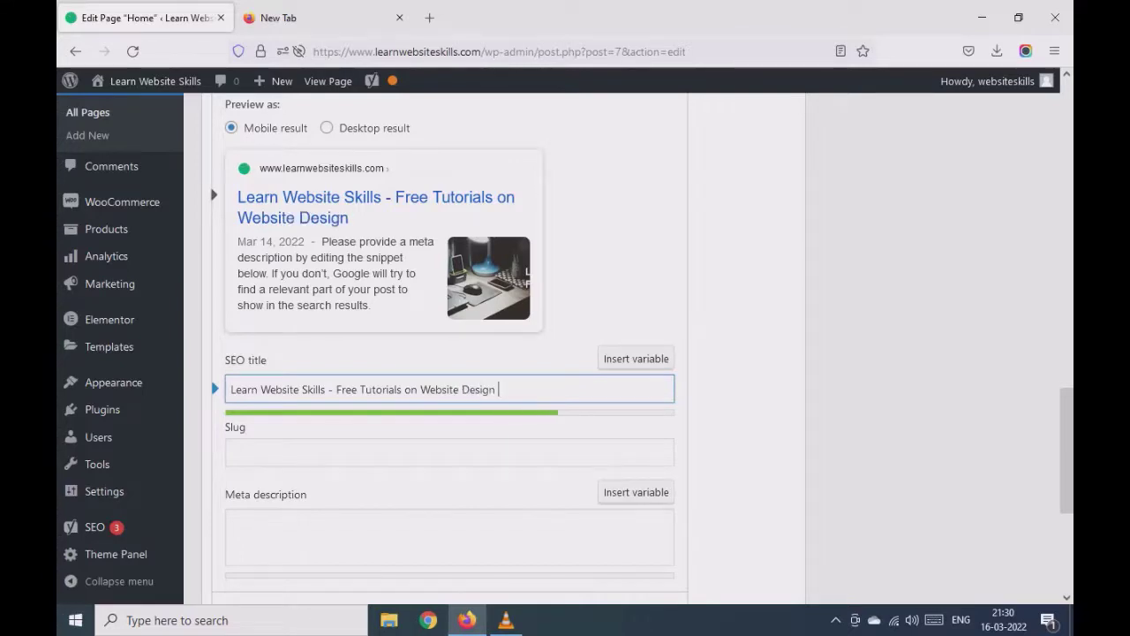
type("& Business Grw")
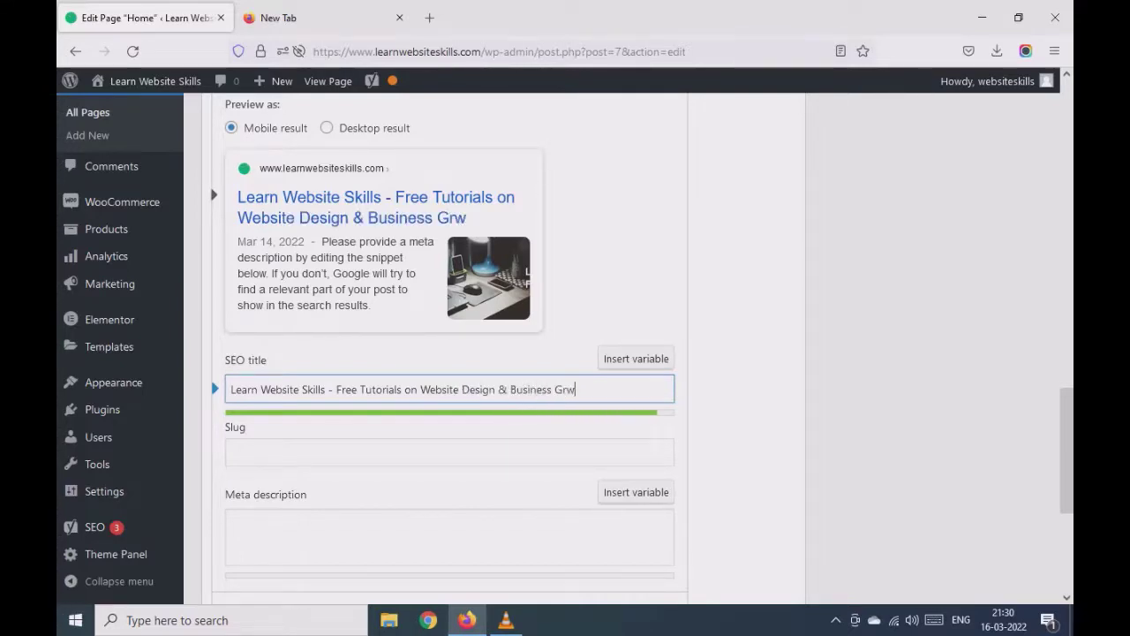
type("o")
key("BackSpace")
key("BackSpace")
type("owth")
- Replace the word "Growth" at the end of the SEO title with "Leads"
key("BackSpace")
key("BackSpace")
key("BackSpace")
key("BackSpace")
key("BackSpace")
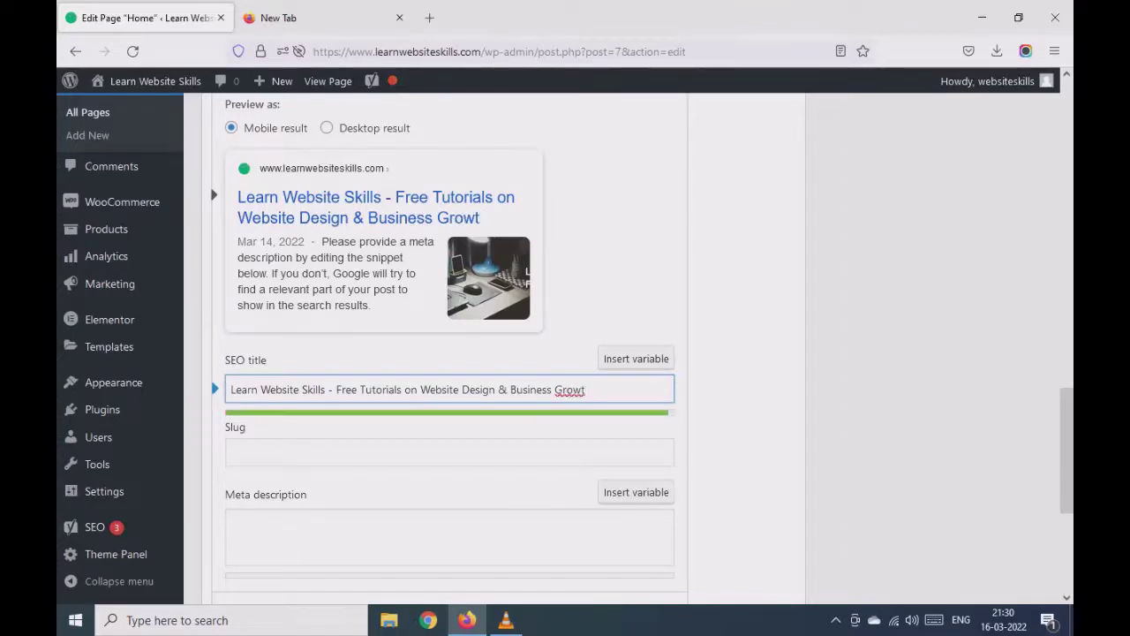
key("BackSpace")
key("BackSpace")
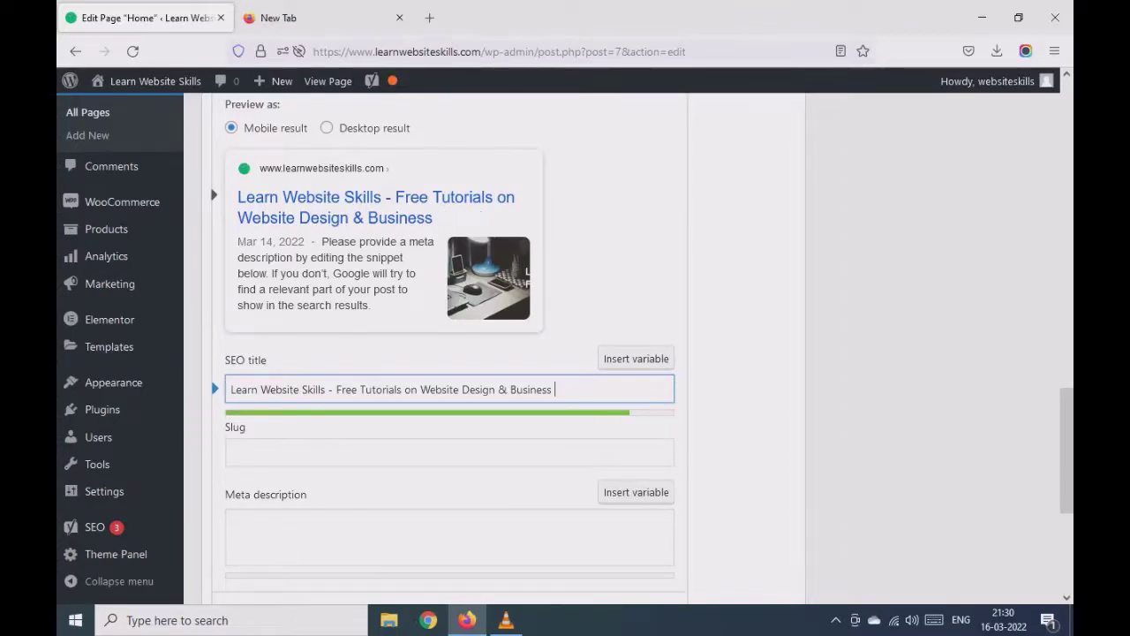
type("LEasd")
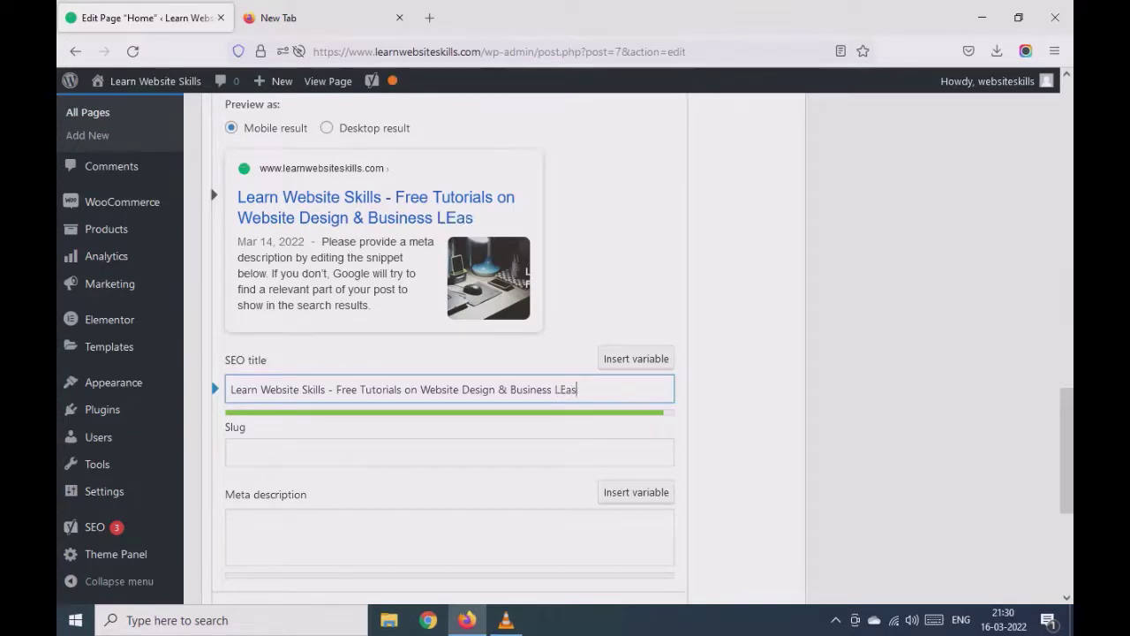
key("BackSpace")
key("BackSpace")
key("BackSpace")
key("BackSpace")
type("eads")
- Enter the meta description "Learn Website Skills provides free tutorials on website design, content, search engine optimization, social media and ads on google and facebook"
key("Tab")
key("Tab")
key("Tab")
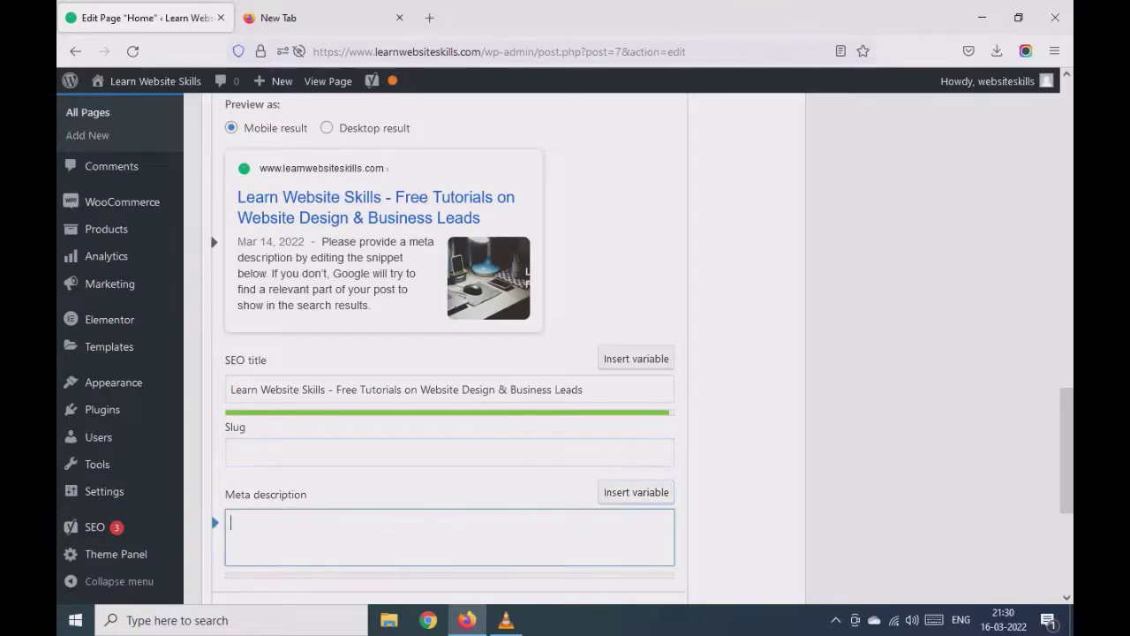
scroll(450, 353, "down", 3)
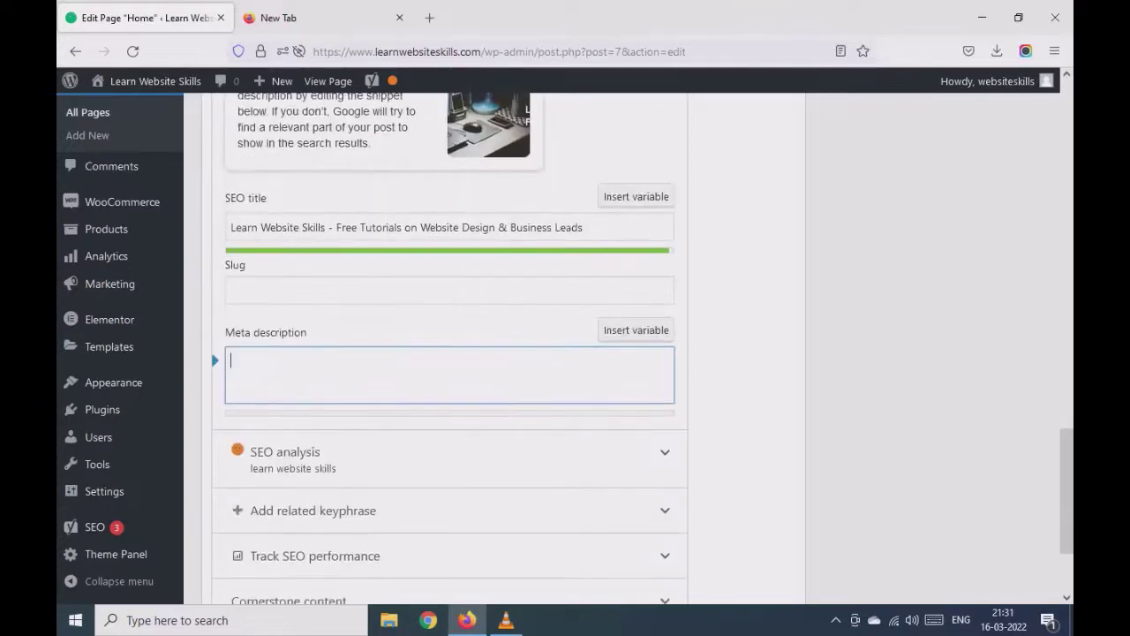
scroll(451, 353, "up", 2)
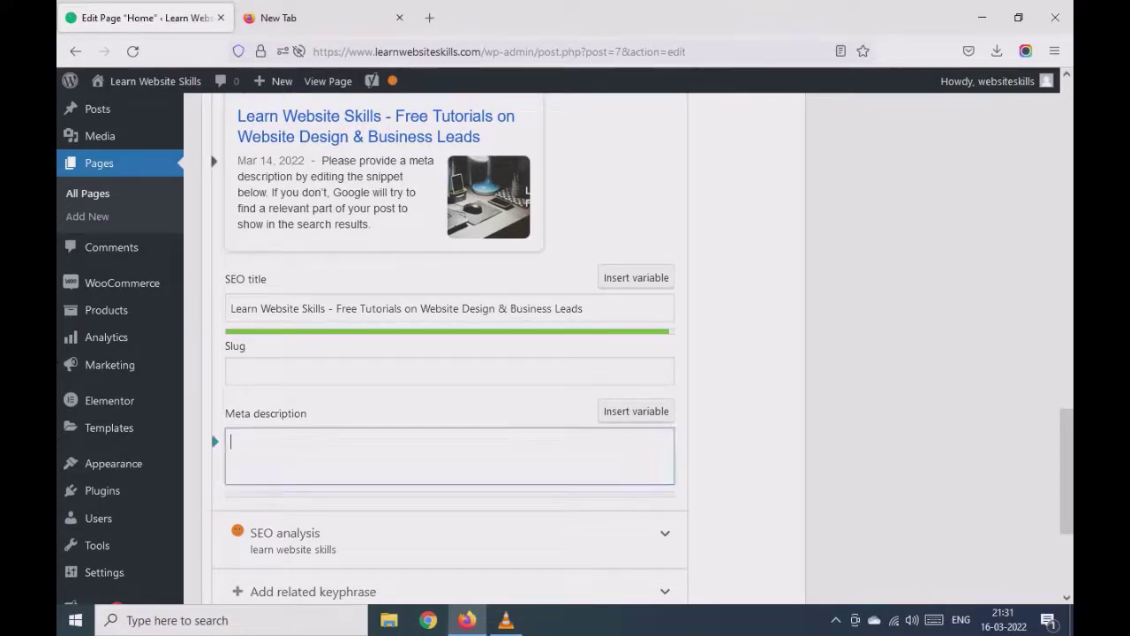
type("Learn ")
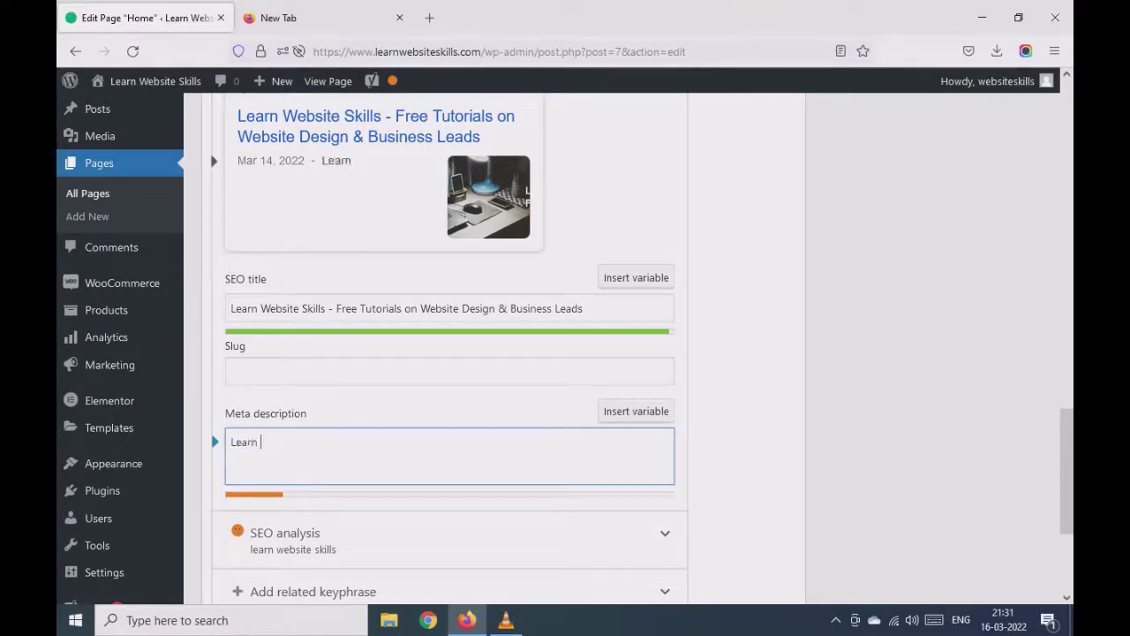
type("Website ")
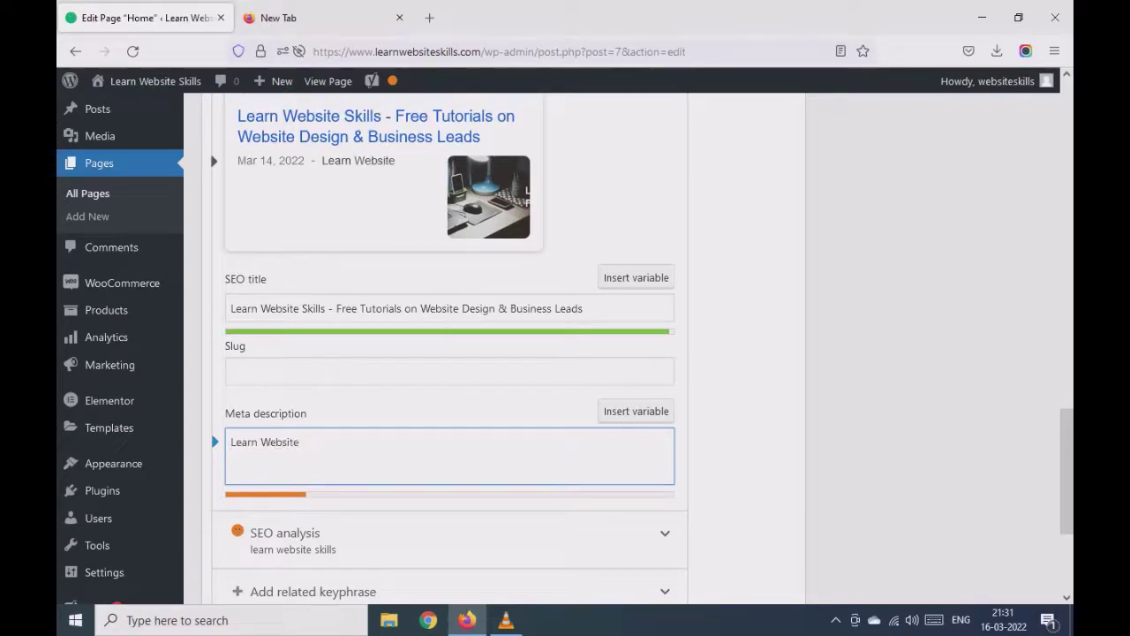
type("Skills provides free tut")
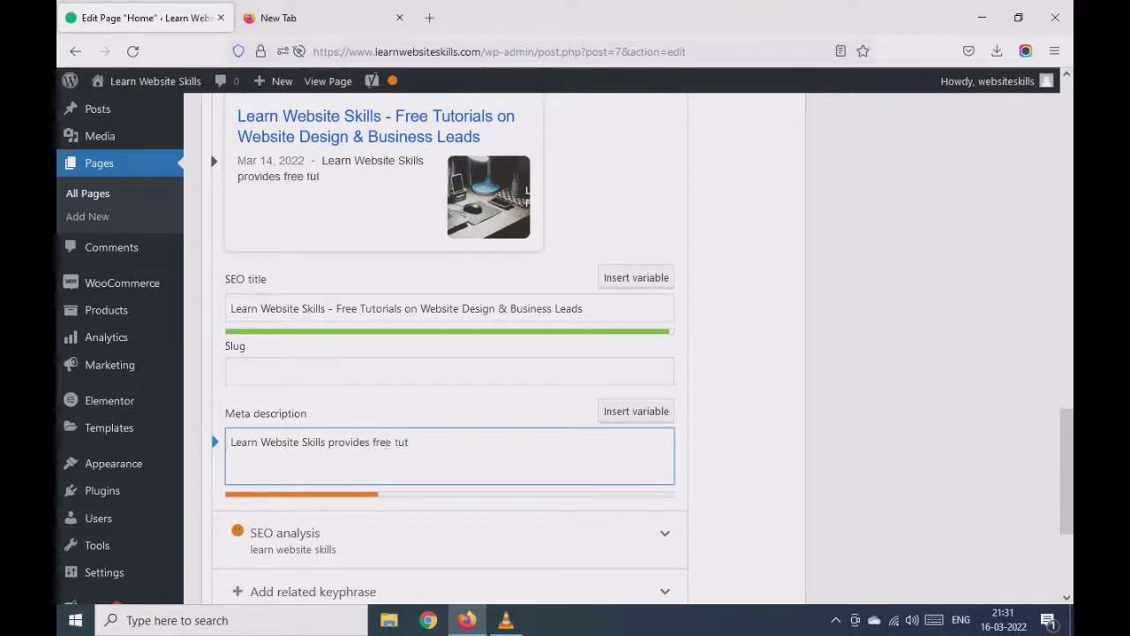
type("orials on webs")
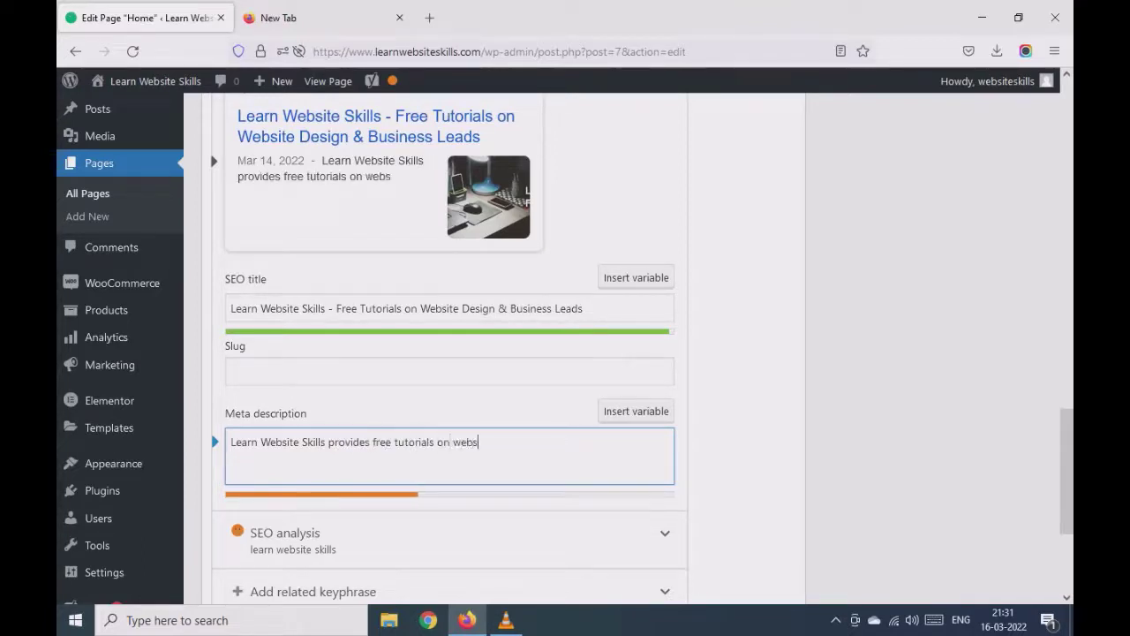
type("ite design")
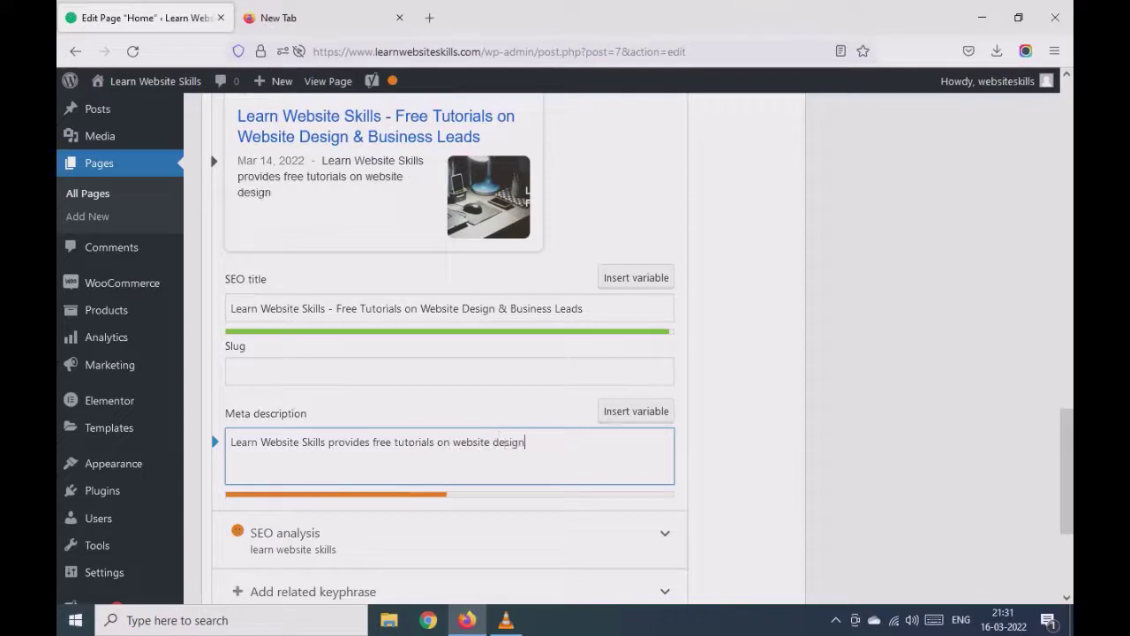
type(", content, s")
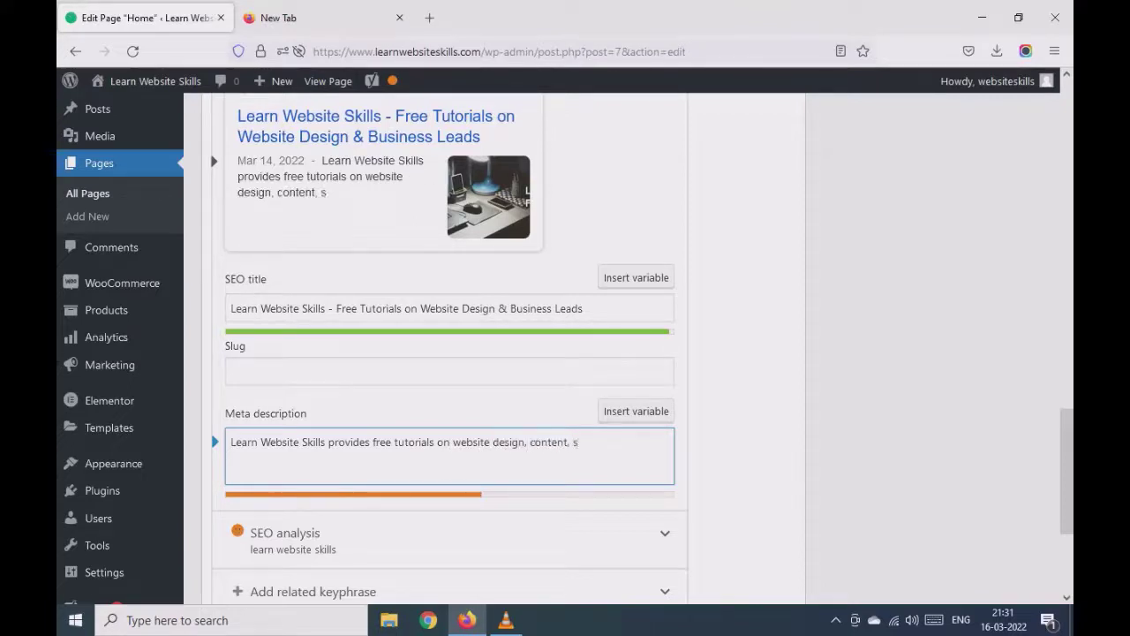
type("earch engine optimization")
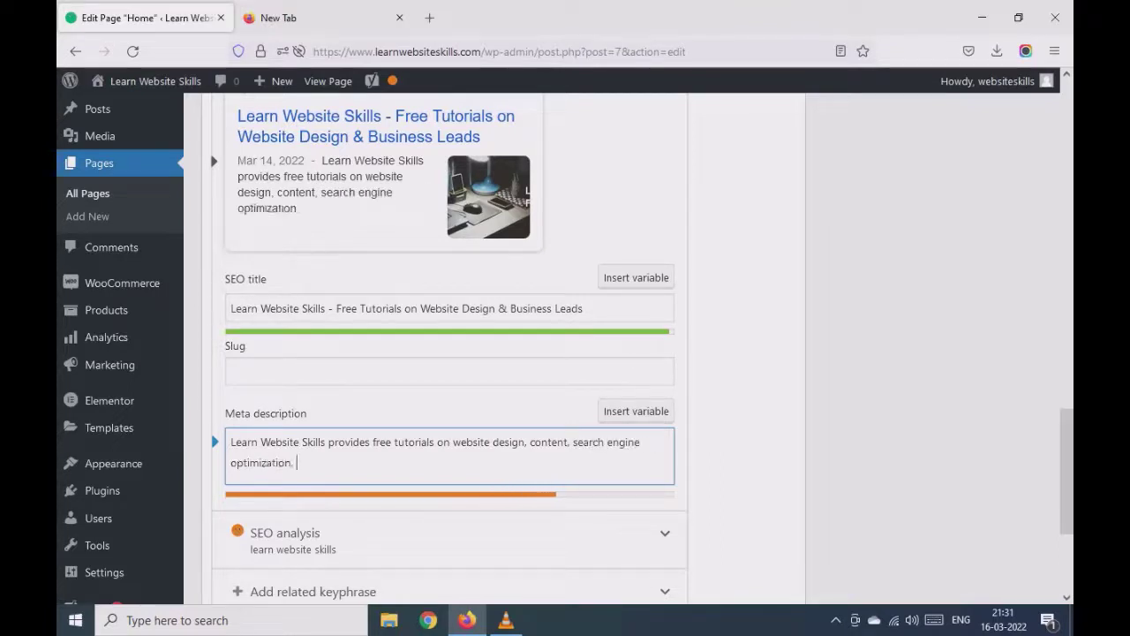
type(", social meid")
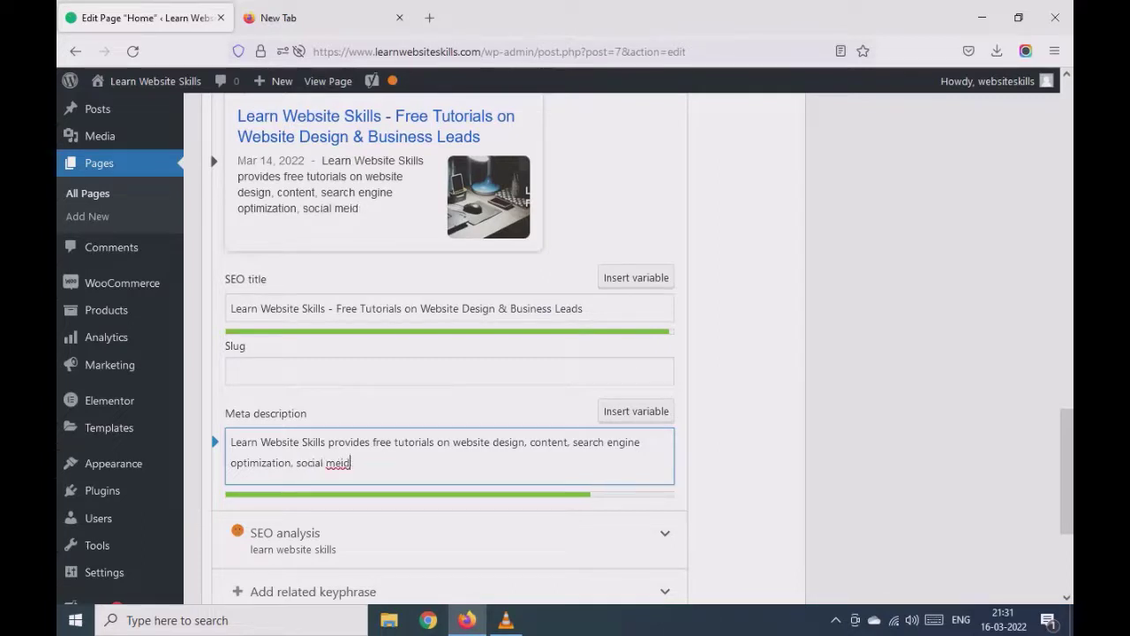
key("BackSpace")
key("BackSpace")
type("dia and")
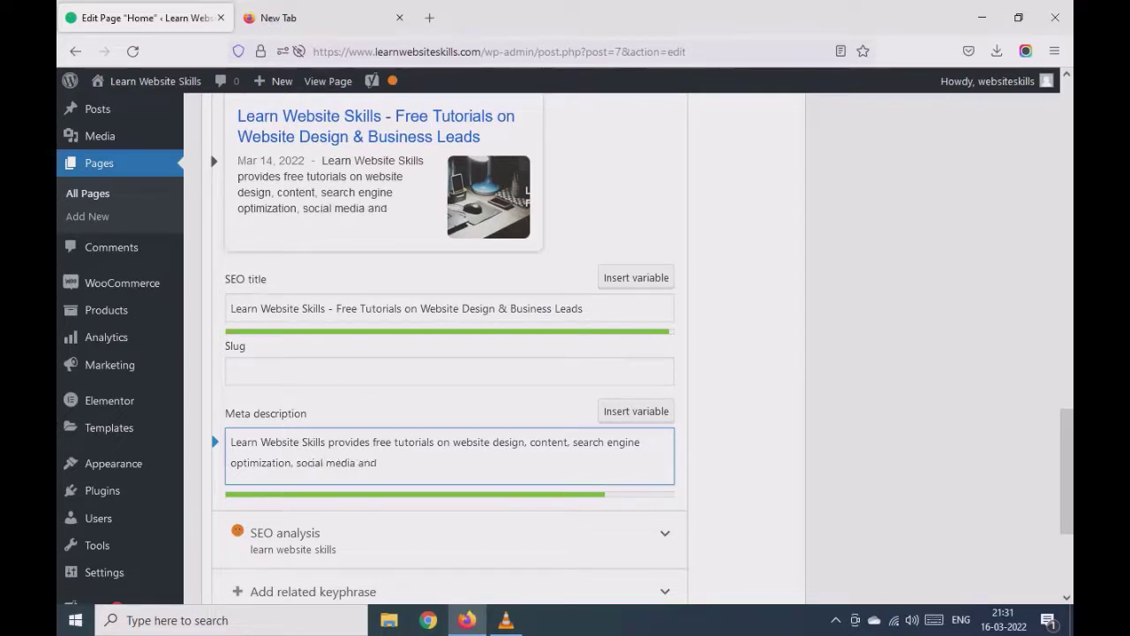
type(" ads on google and")
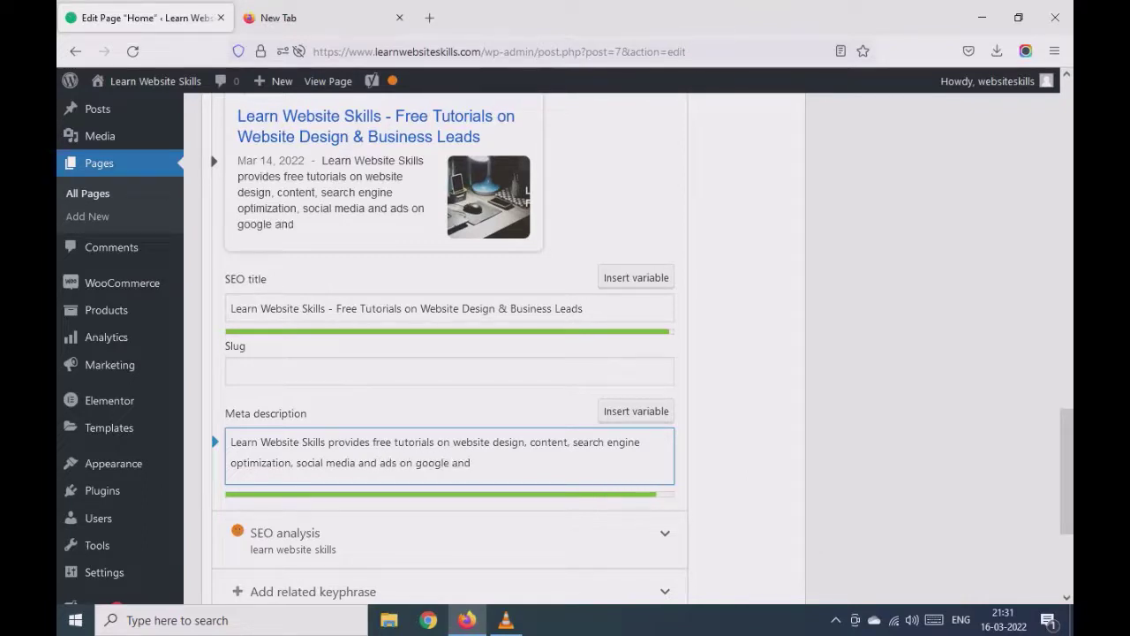
type(" facebook")
- Shorten the end of the meta description so that it closes with "social media and paid ads"
key("BackSpace")
key("BackSpace")
key("BackSpace")
key("BackSpace")
key("BackSpace")
key("BackSpace")
key("BackSpace")
key("BackSpace")
key("BackSpace")
key("BackSpace")
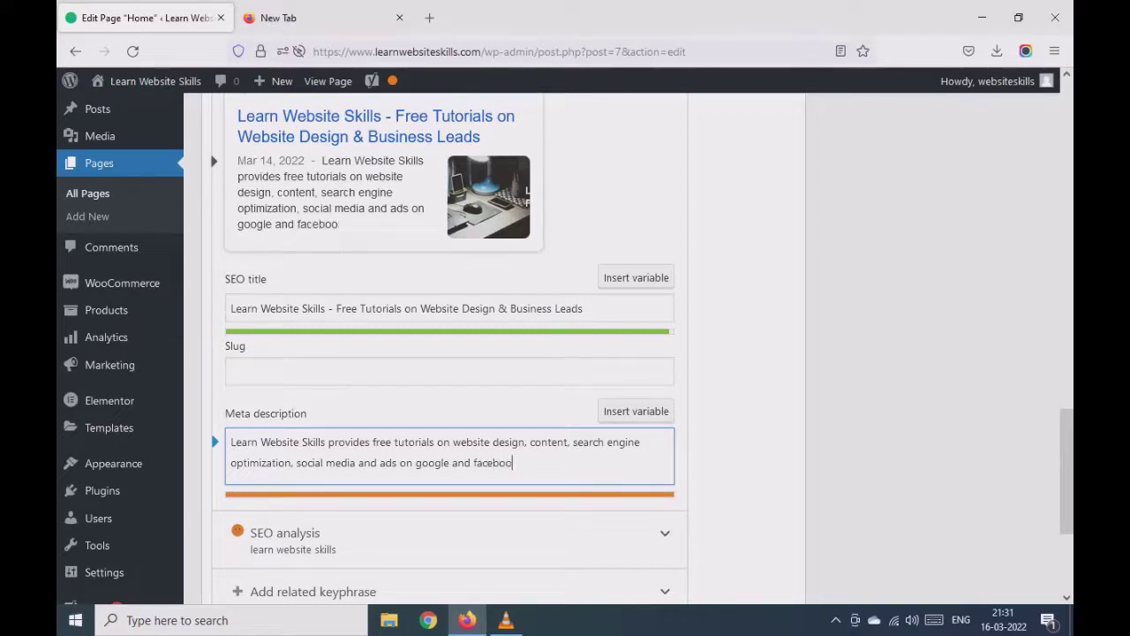
key("BackSpace")
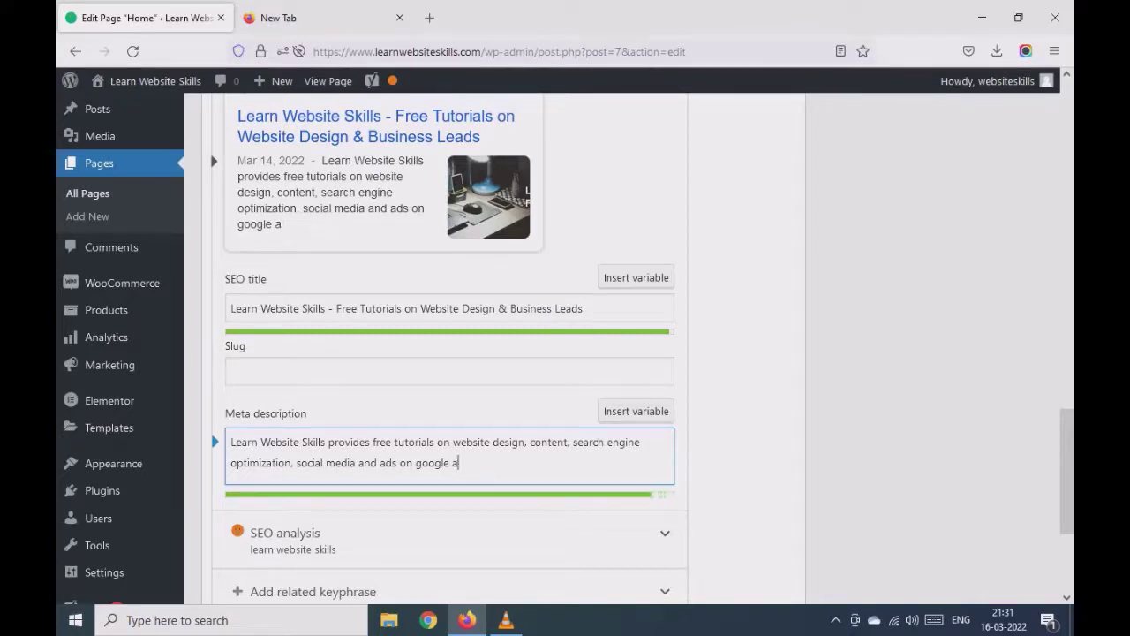
key("BackSpace")
key("BackSpace")
key("BackSpace")
key("BackSpace")
key("BackSpace")
key("BackSpace")
key("BackSpace")
key("BackSpace")
key("BackSpace")
key("BackSpace")
key("BackSpace")
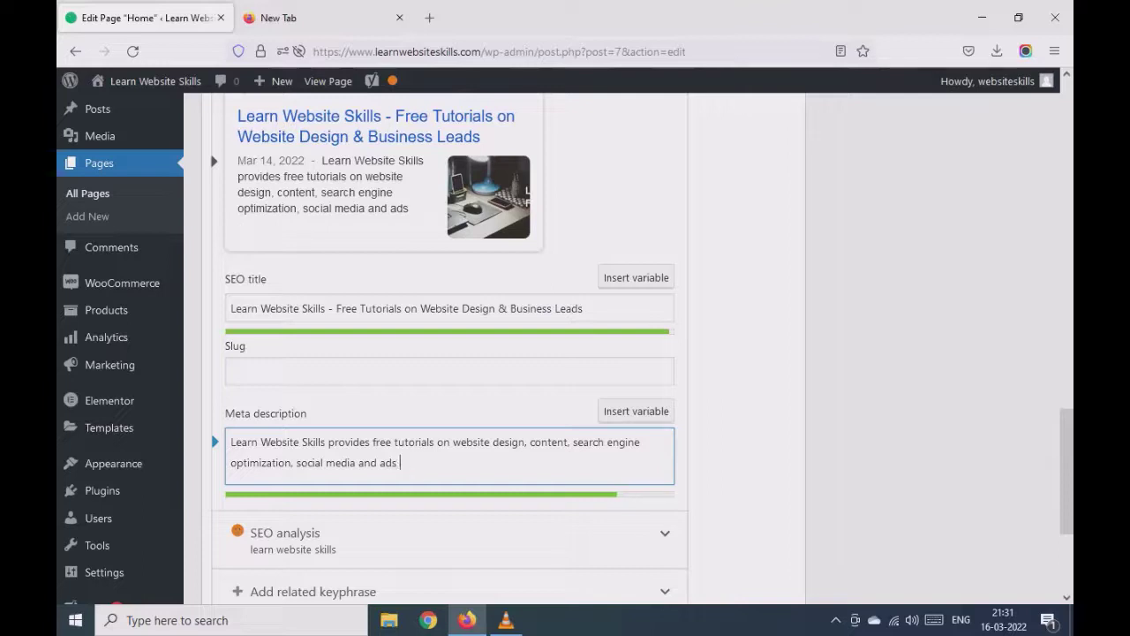
key("BackSpace")
key("BackSpace")
type("paid ads")
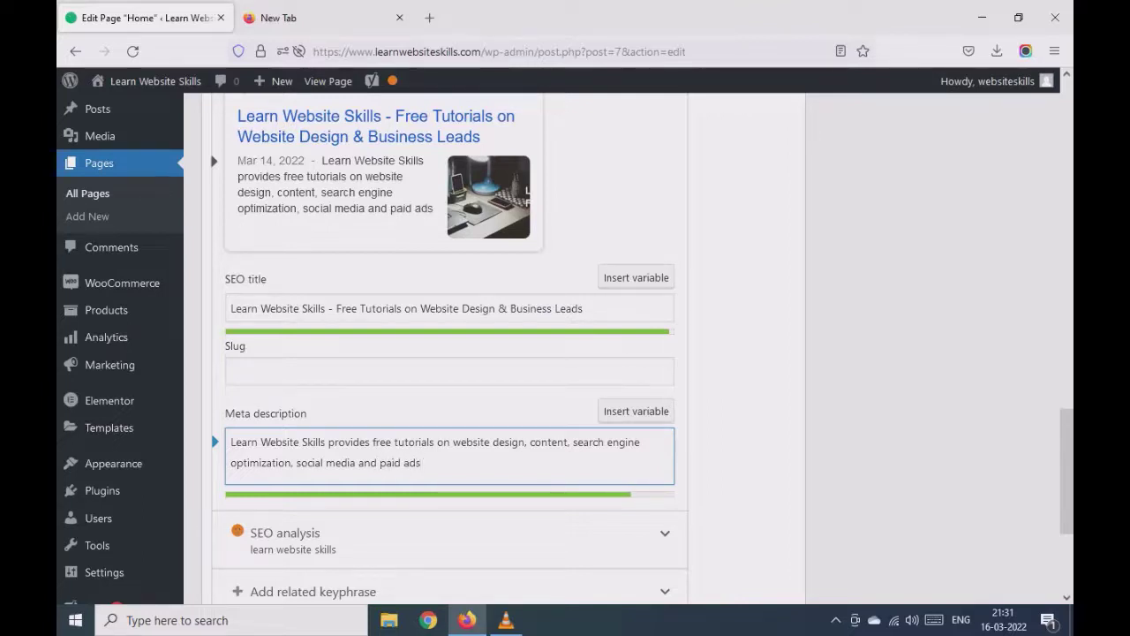
- Review the Google preview and update the published Home page with the new SEO title and meta description
scroll(451, 354, "up", 2)
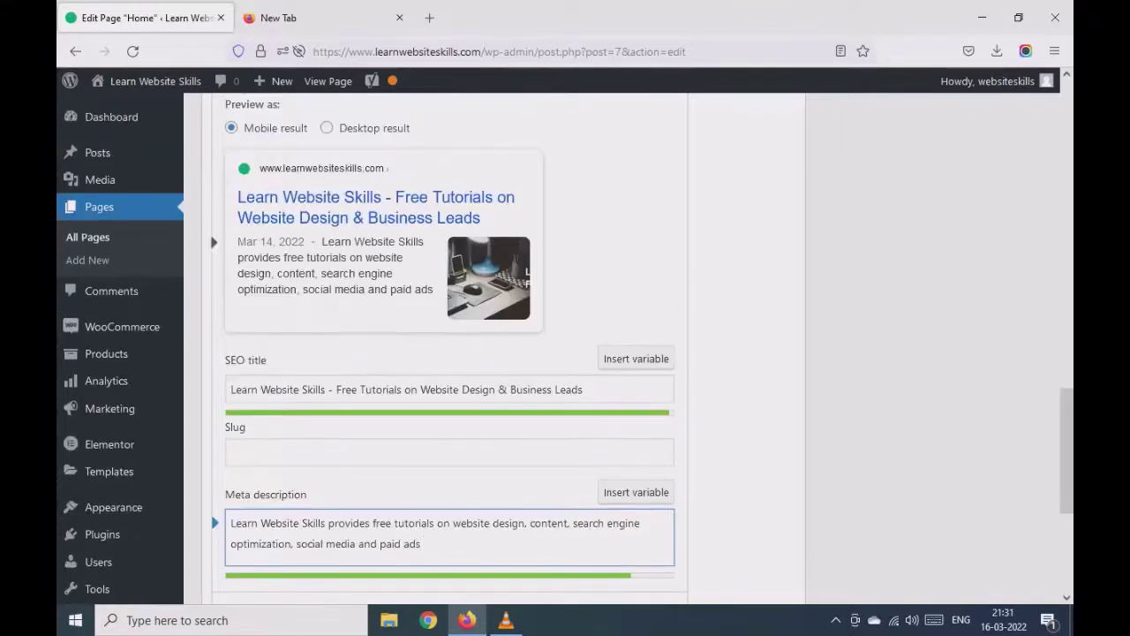
scroll(450, 353, "up", 2)
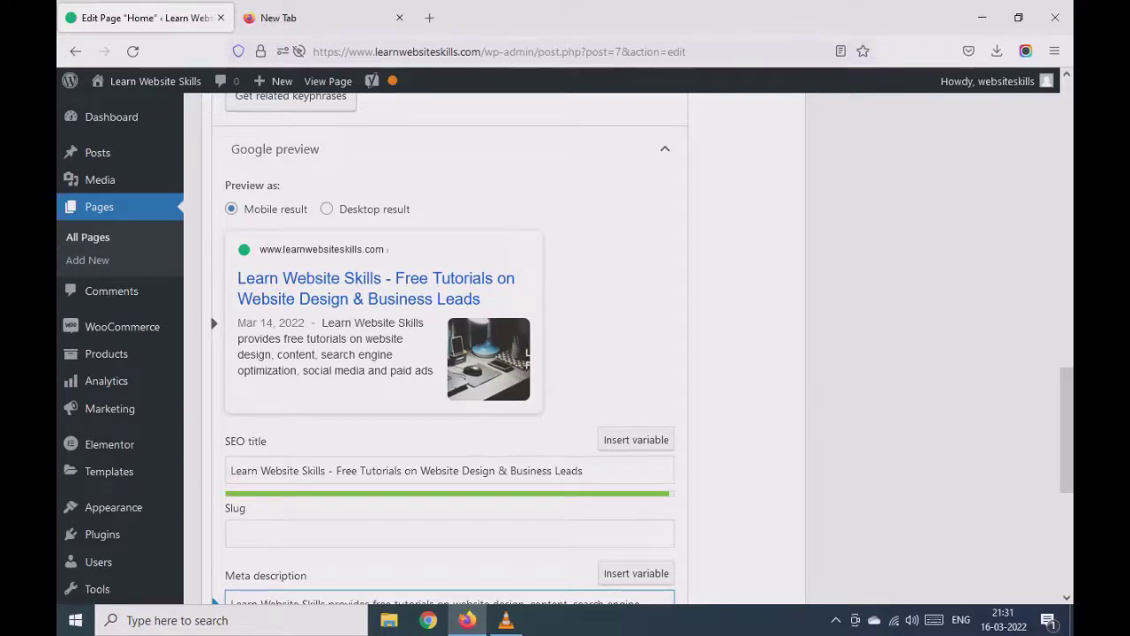
scroll(451, 353, "down", 2)
left_click_drag(1067, 450, 1067, 144)
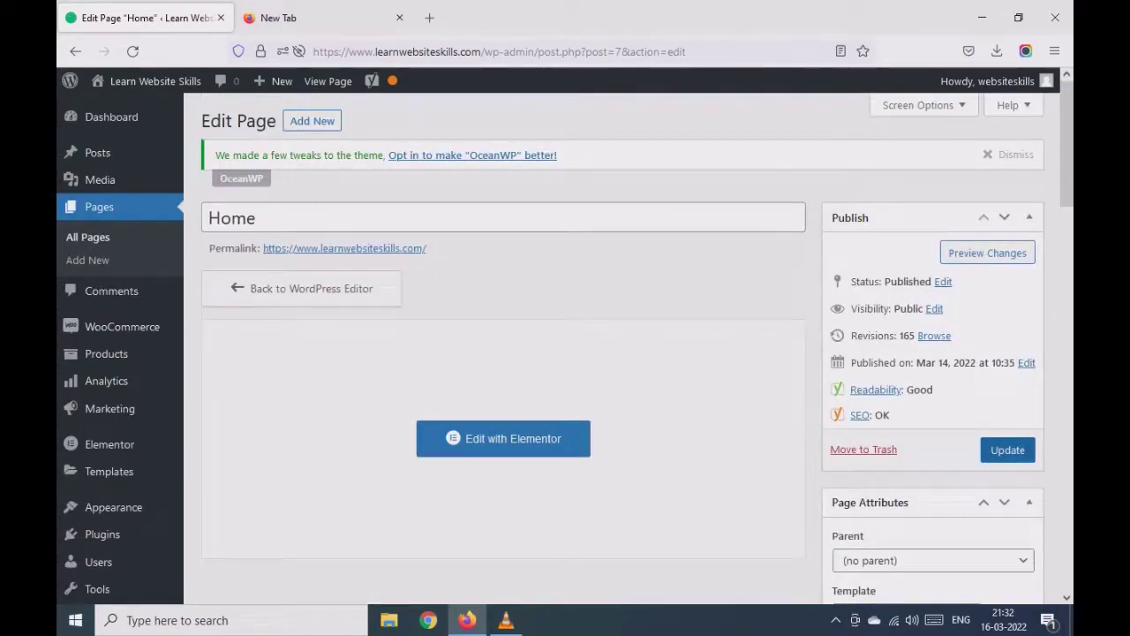
left_click(1007, 450)
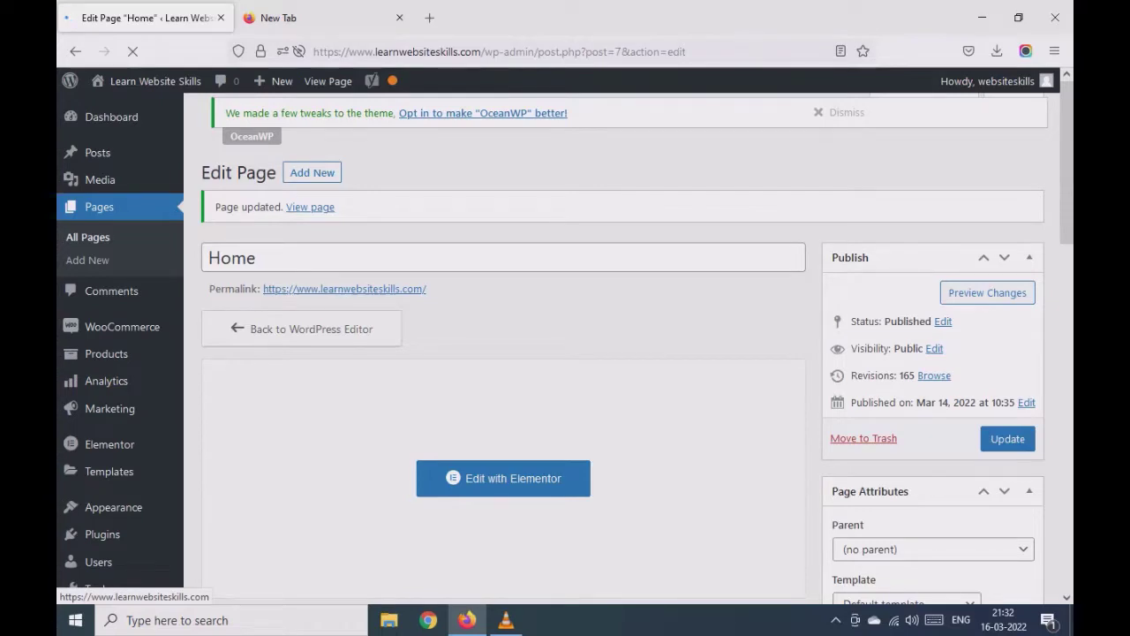
- Open the live website in a separate tab and view its Blog page
left_click(345, 289)
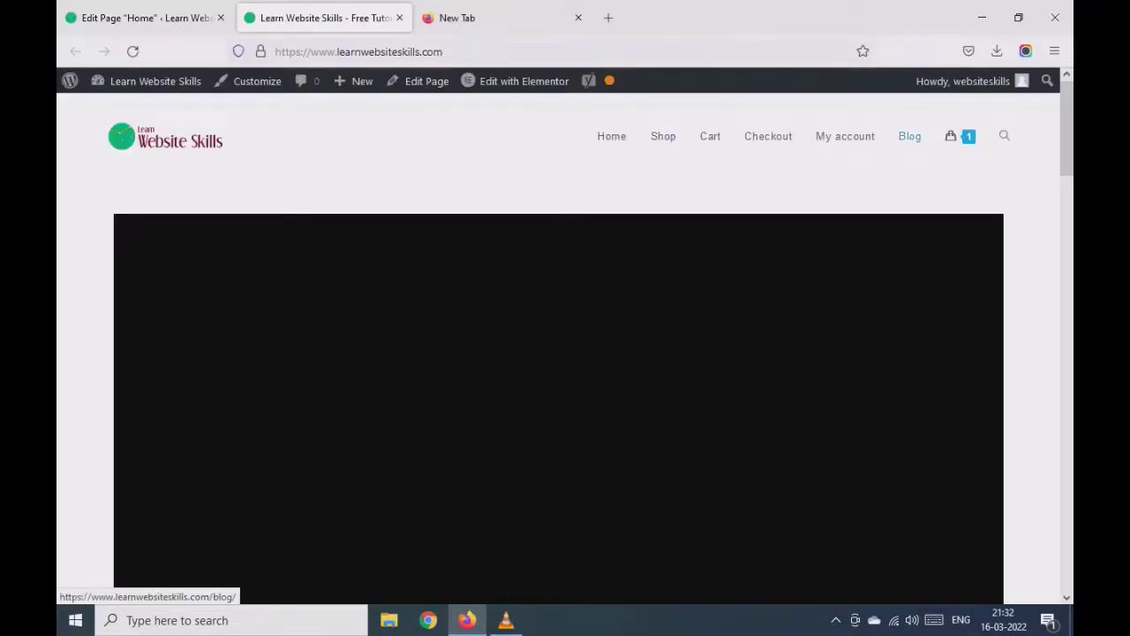
left_click(910, 136)
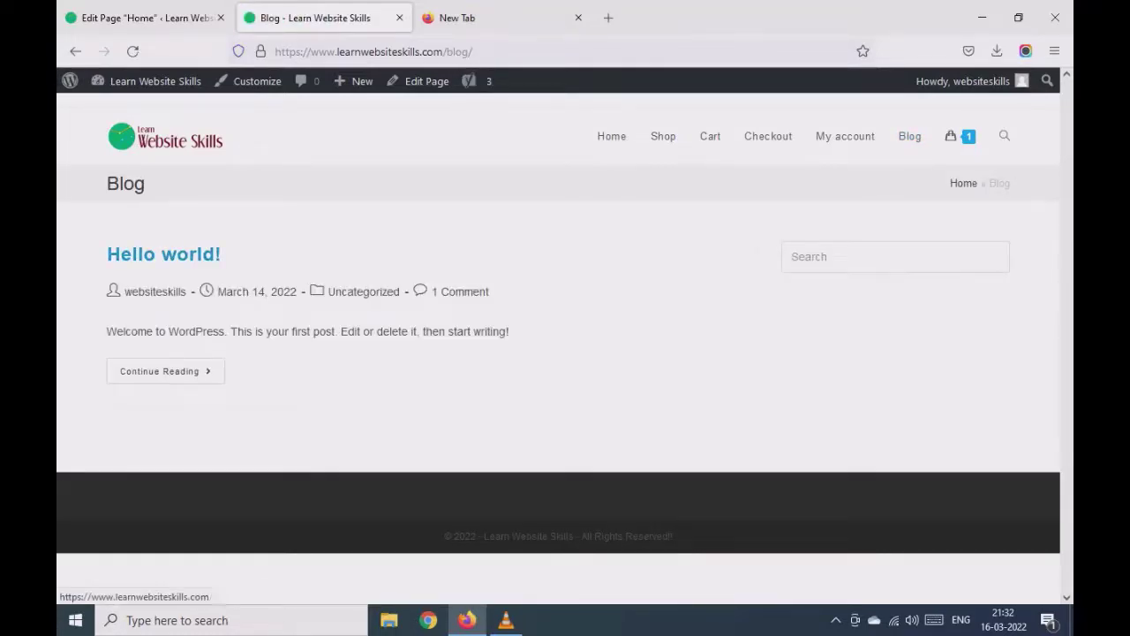
- Move the "Hello world!" post to the trash in the WordPress admin and dismiss the Yoast SEO Premium notice
key("ctrl+Page_Up")
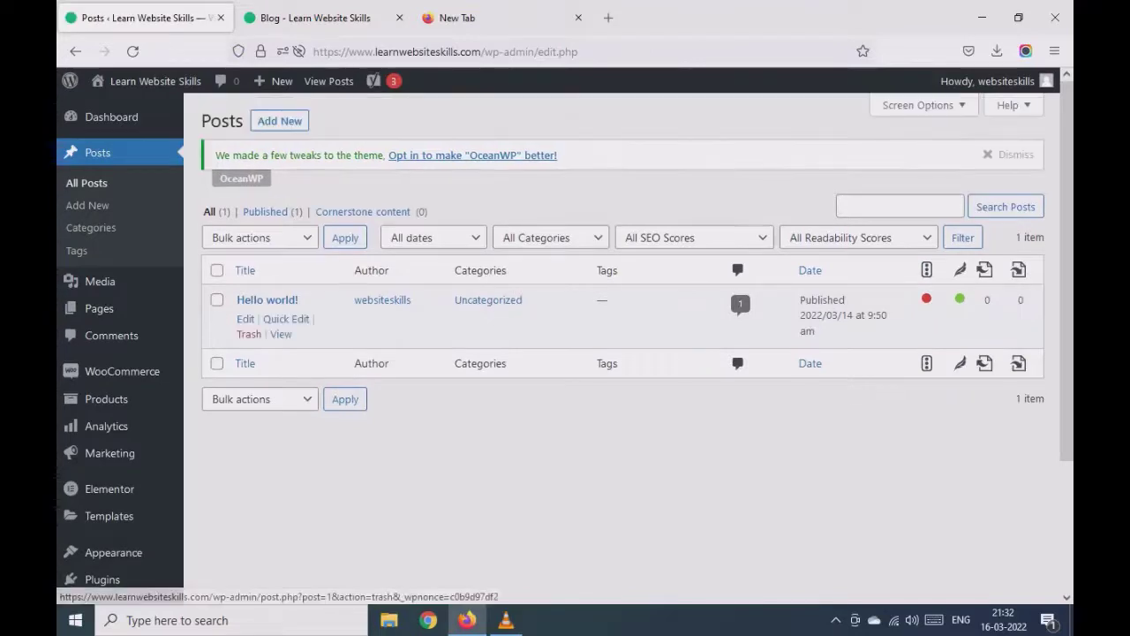
left_click(249, 334)
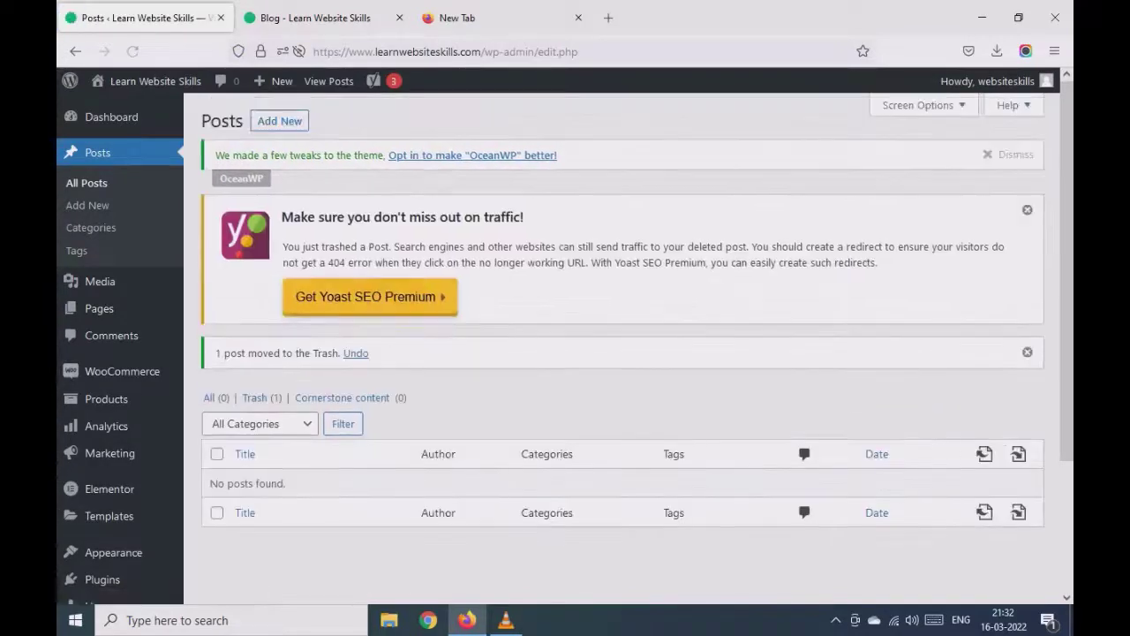
scroll(292, 221, "down", 3)
scroll(291, 177, "up", 3)
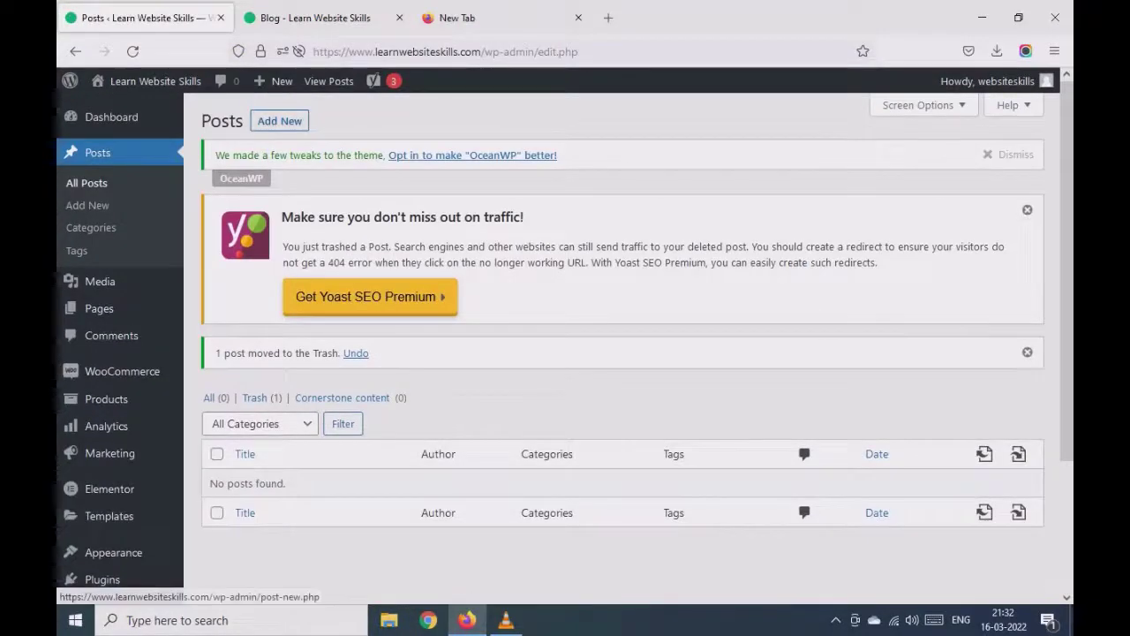
left_click(1027, 209)
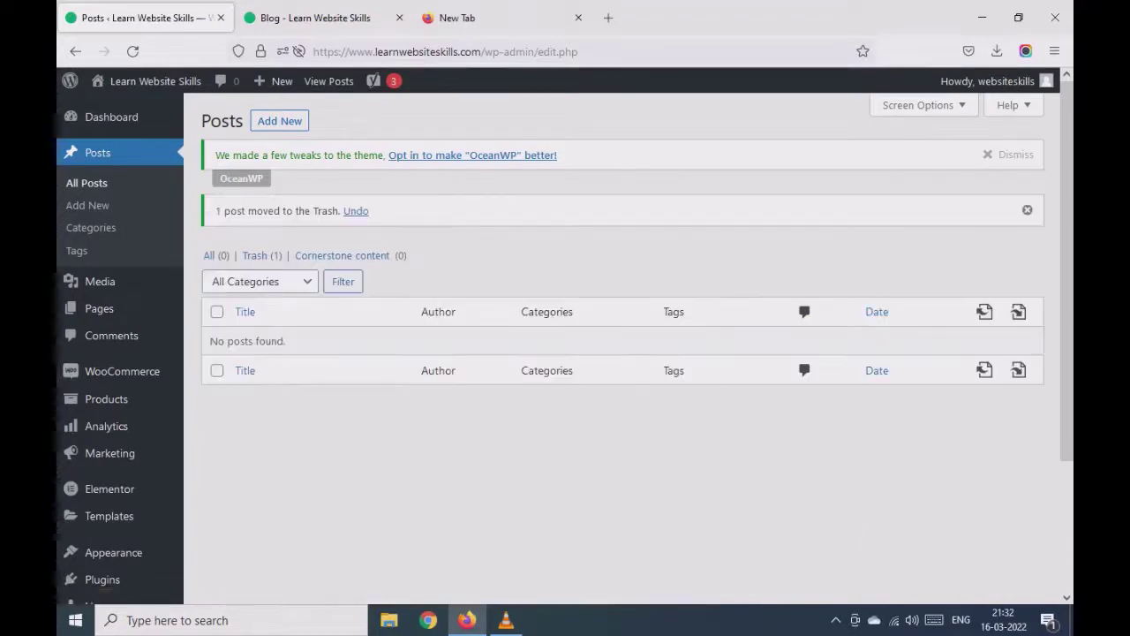
- Add a new post titled "Welcome to Free Website Design Tutorials"
left_click(279, 121)
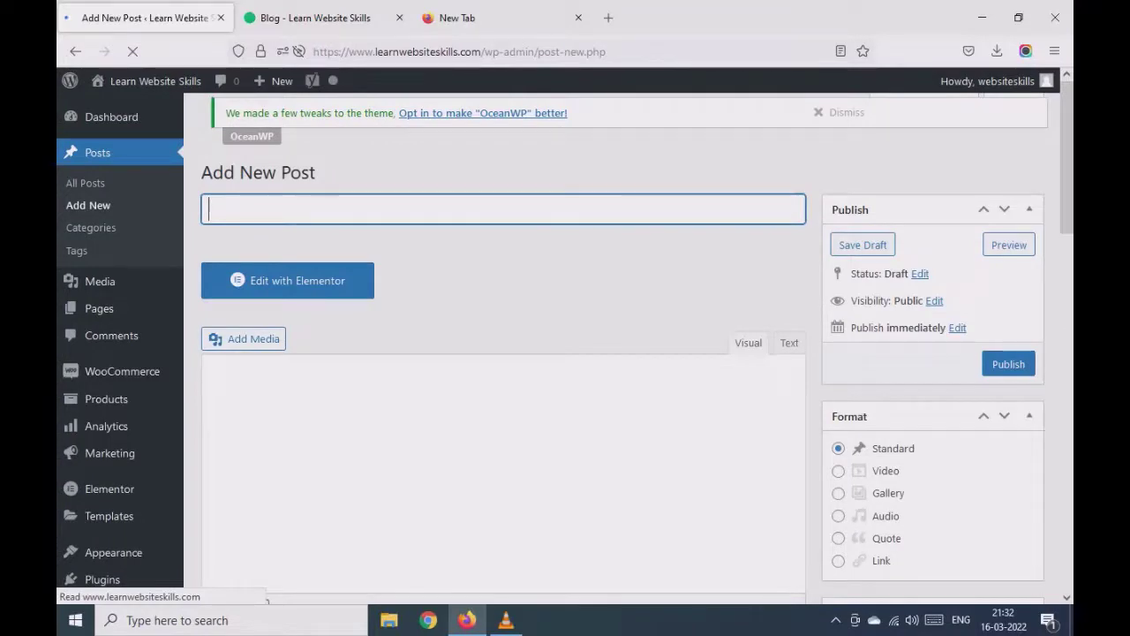
type("W")
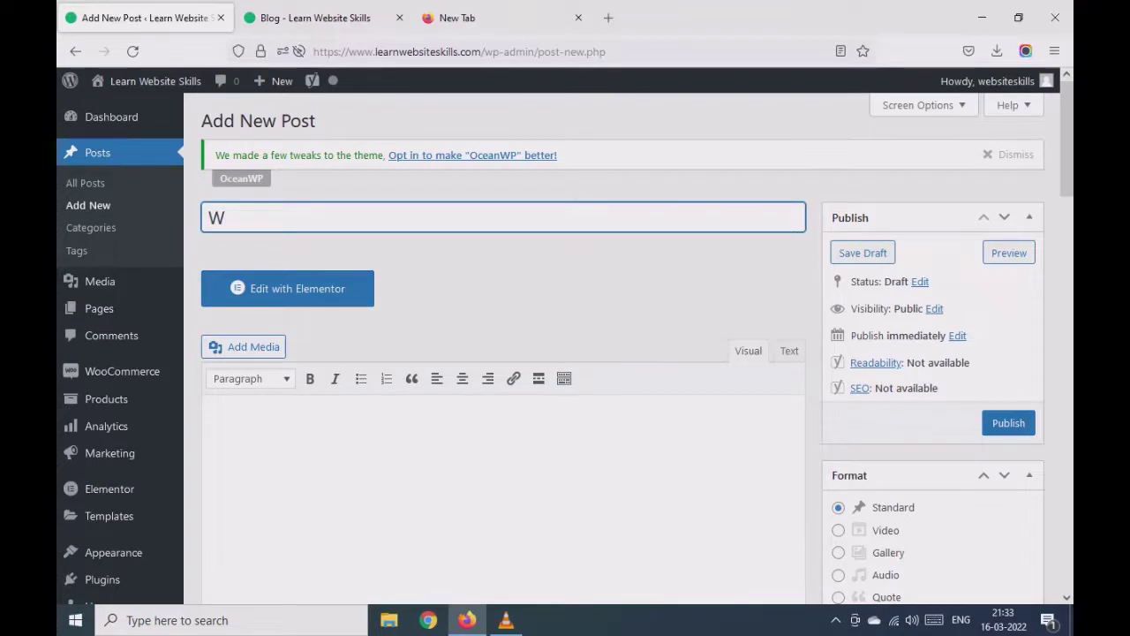
type("elocf")
type("come to Free W")
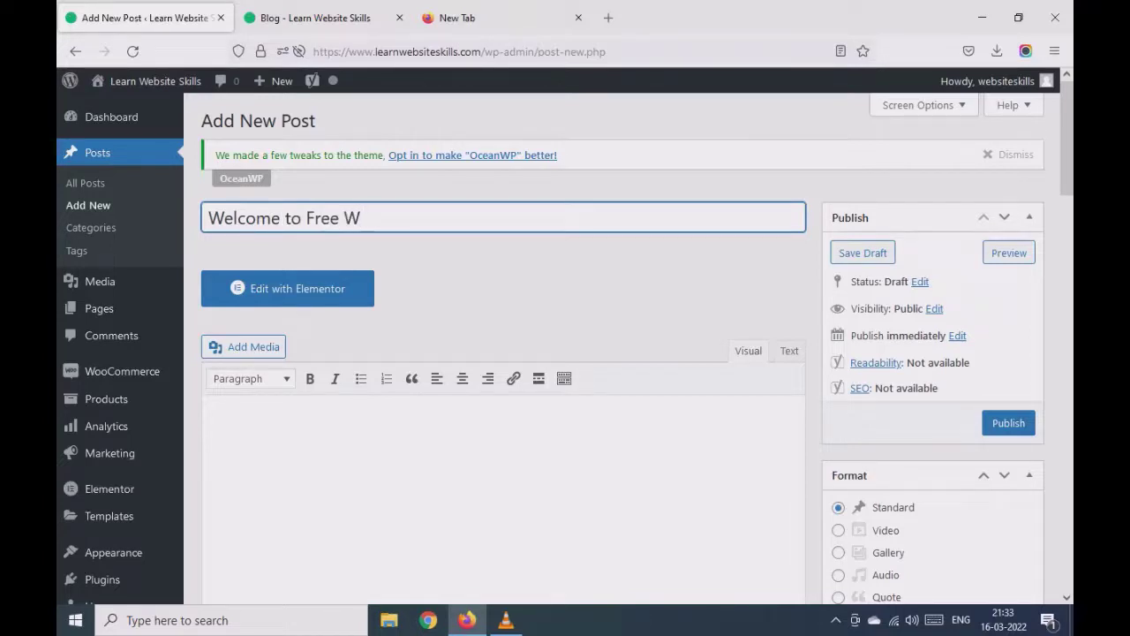
type("ebsite Design ")
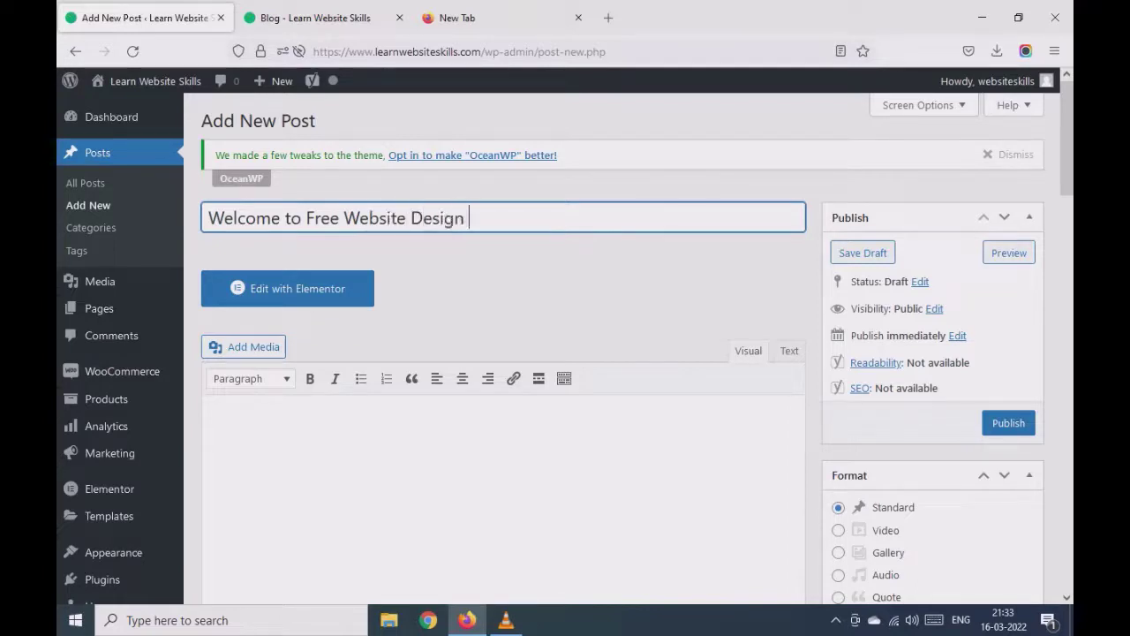
type("Tutorials")
key("Tab")
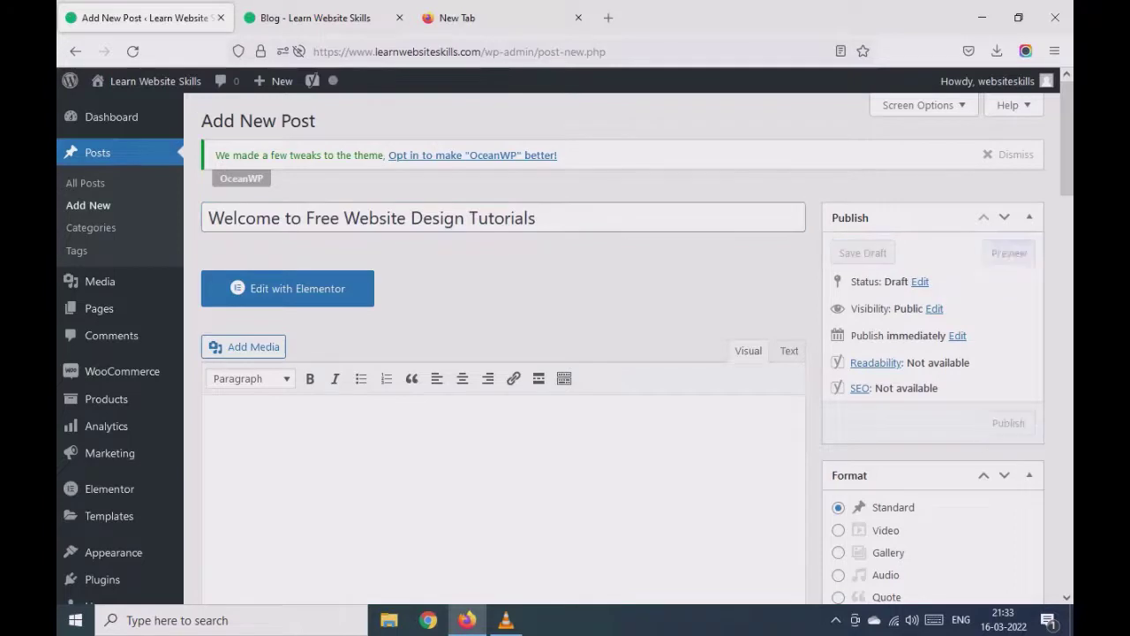
- Begin the post body with "Website design tutorials help you to learn the basics and edit or design your website."
scroll(565, 353, "down", 1)
scroll(565, 353, "down", 1)
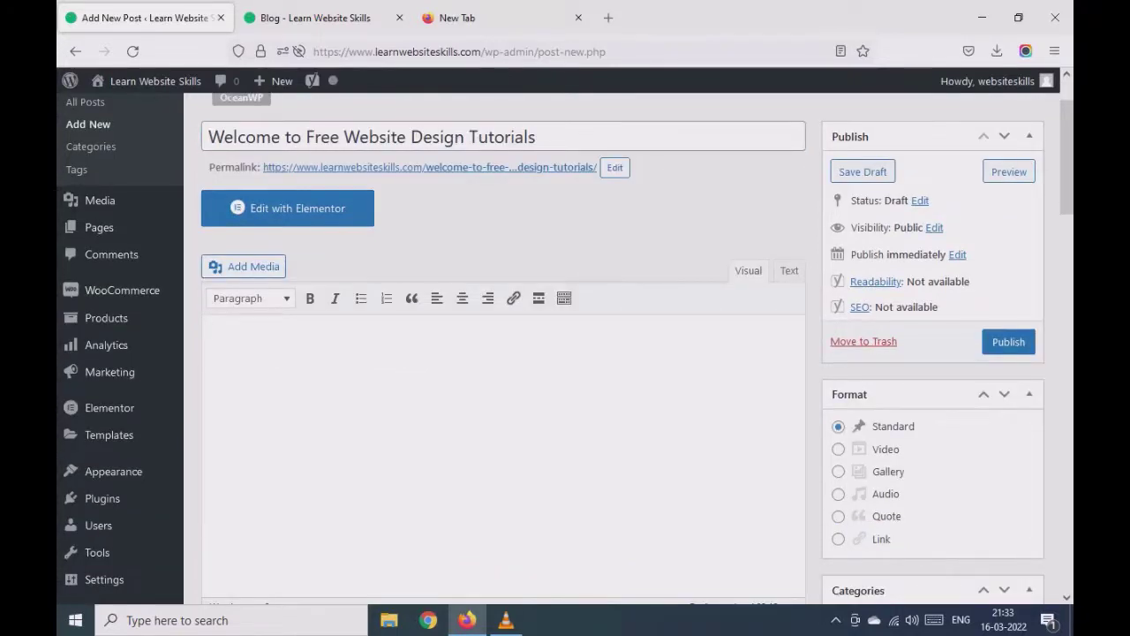
type("LEarn")
key("BackSpace")
type("ebsite des")
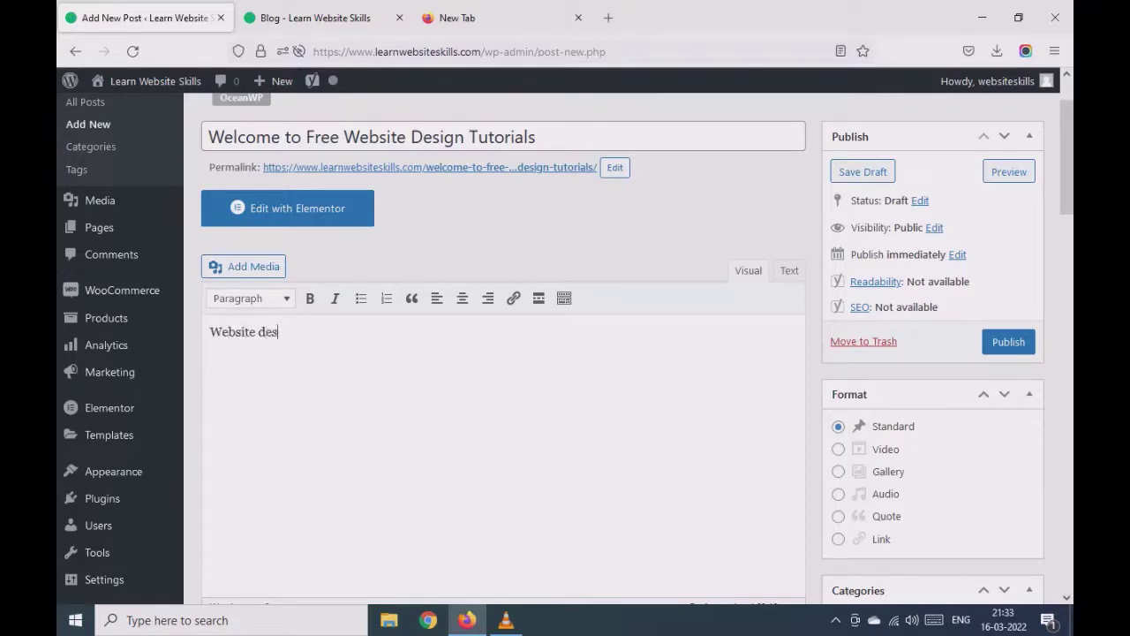
type("ign tuto")
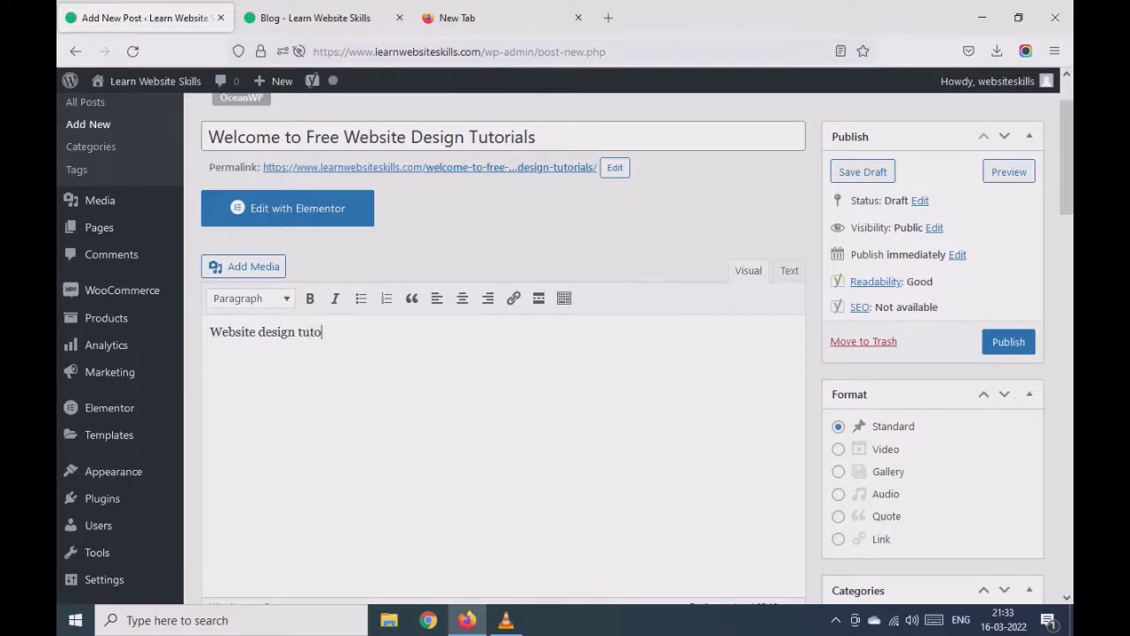
type("rials help yo")
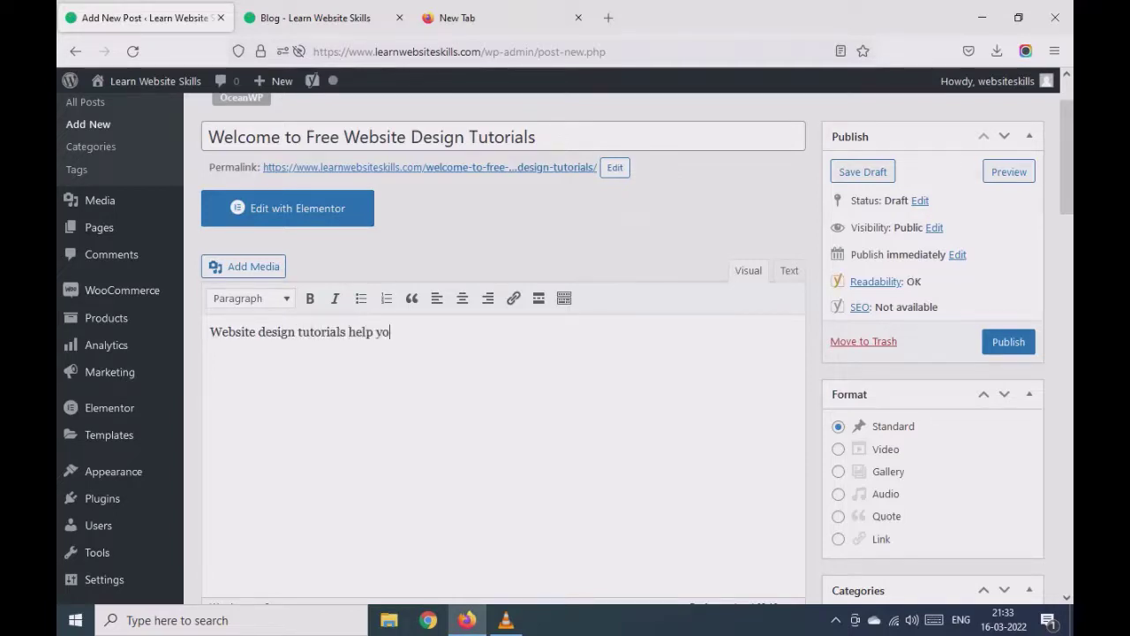
type("u to learn the basics and e")
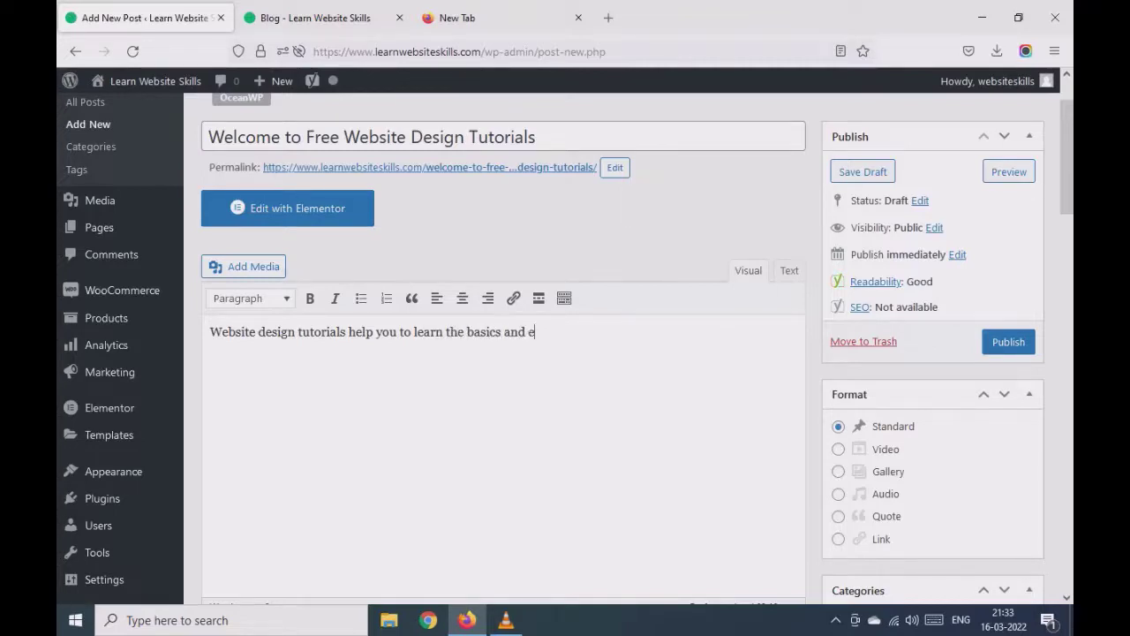
type("dit or design your ")
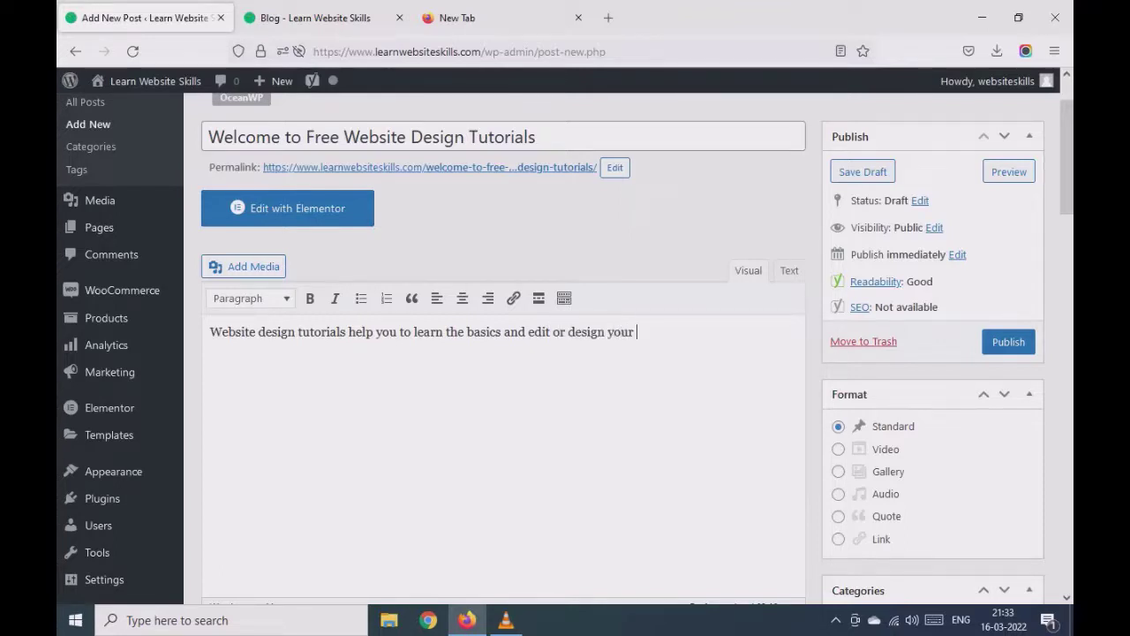
type("website. Our tuto")
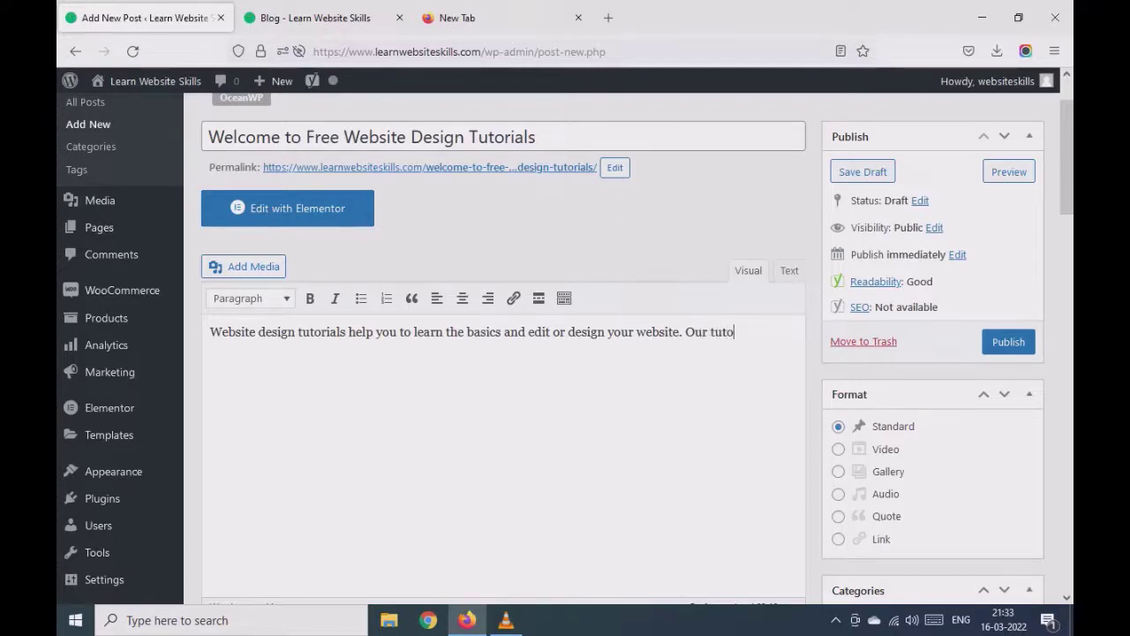
- Continue the post body with the sentence "Our tutorials are designed for novice, beginners and experts."
type("rials are design")
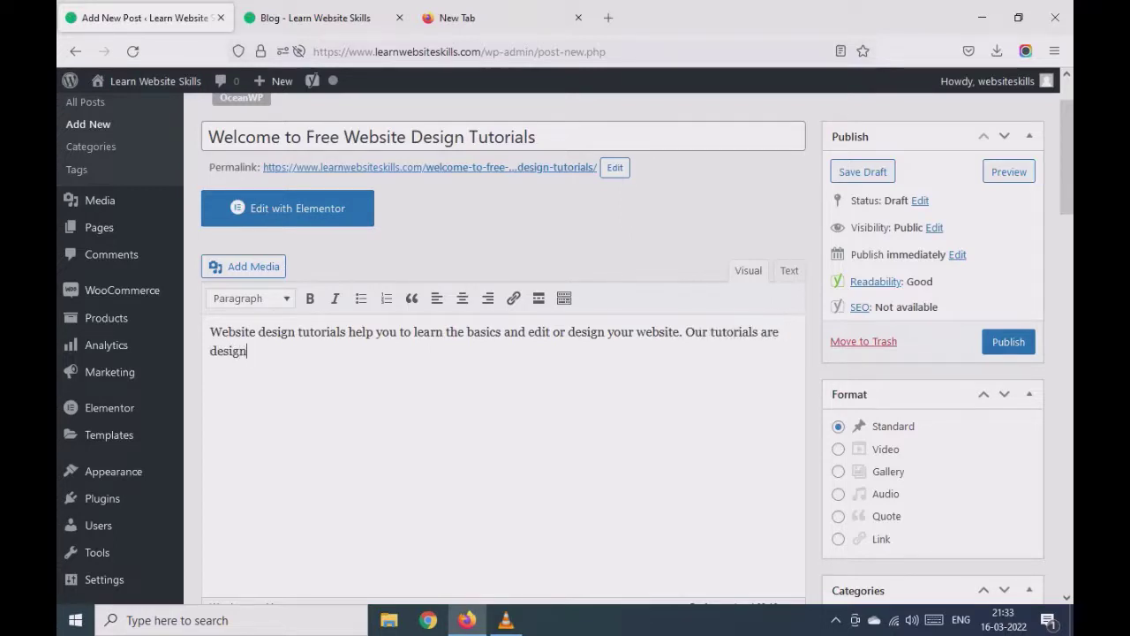
type("ed for novice ")
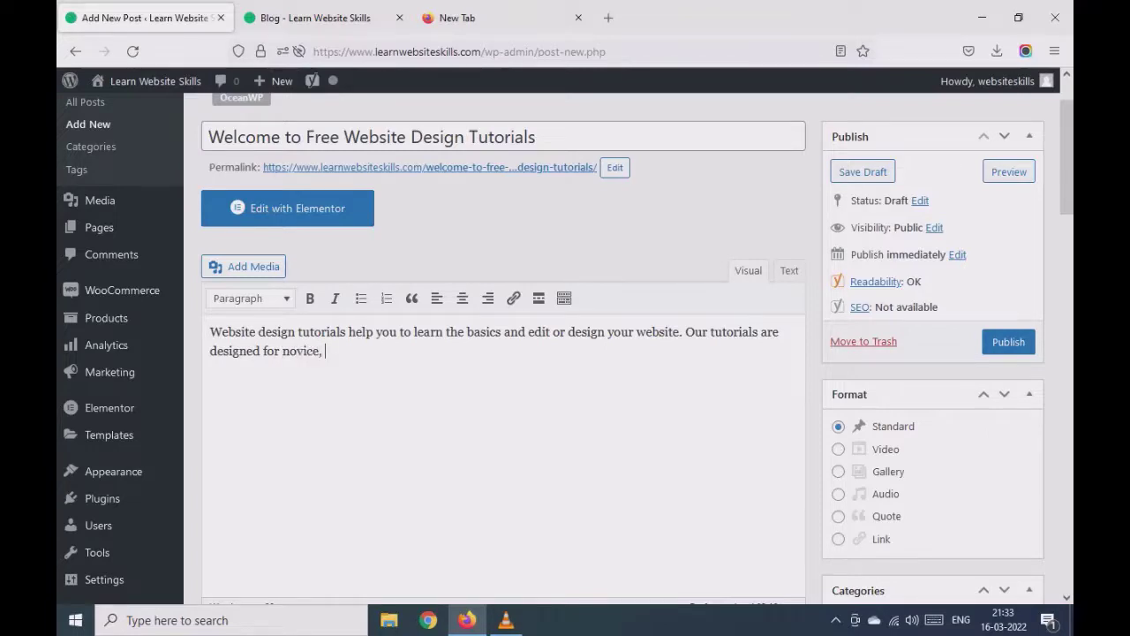
type(", beginners anbd")
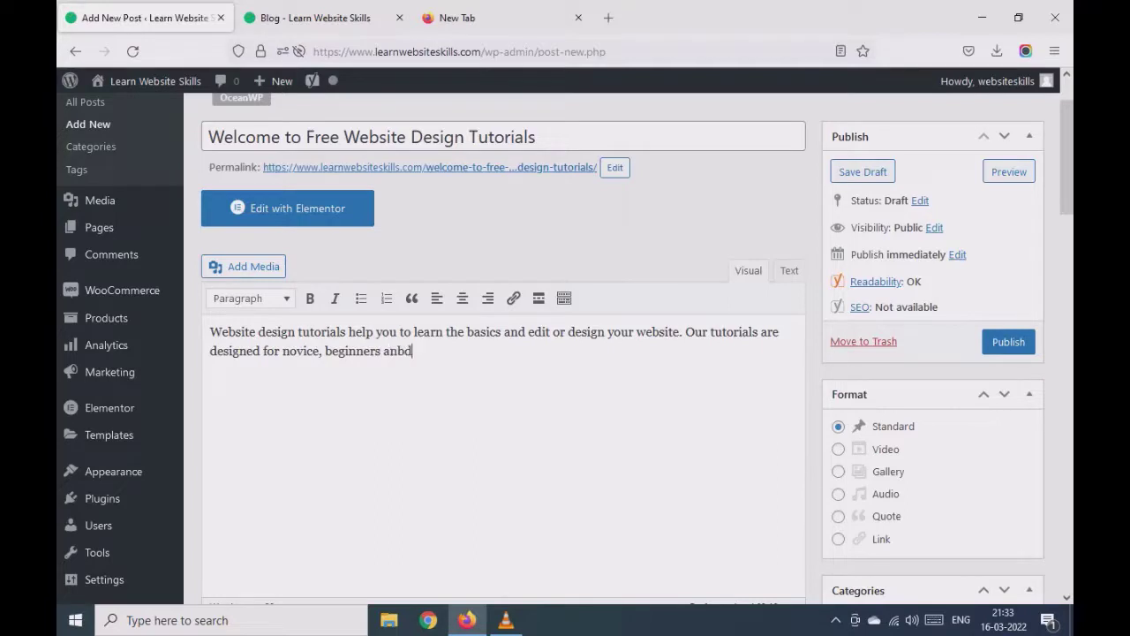
key("BackSpace")
key("BackSpace")
type("d experts. Watching")
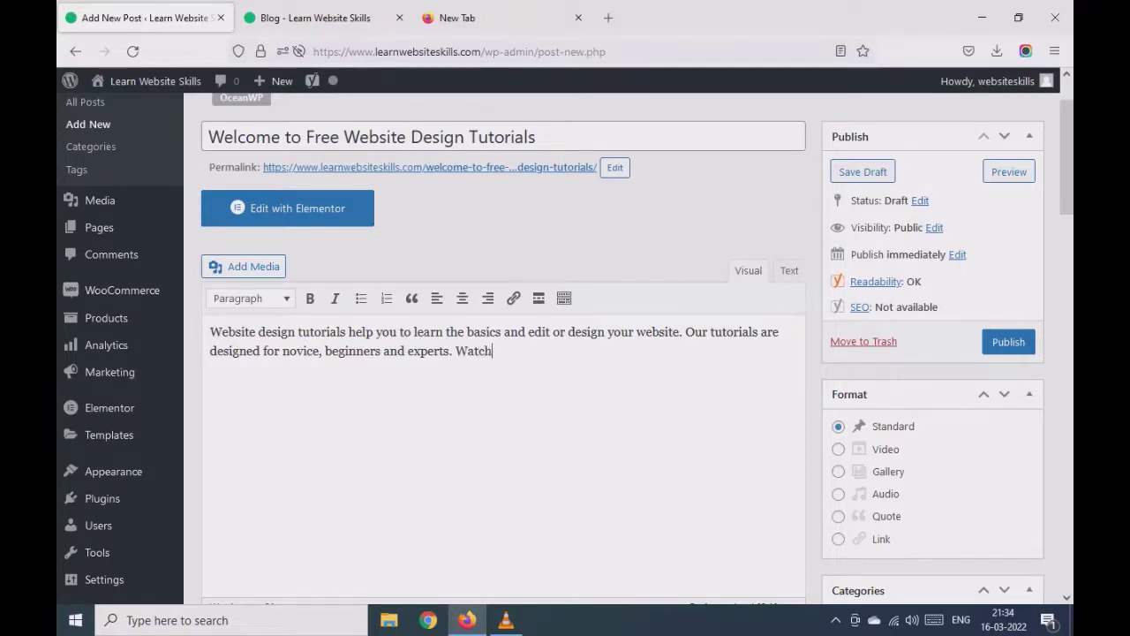
- Complete the paragraph with "Watching our videos, you can design your own website or make a living by becoming a website designer and manager."
key("BackSpace")
key("BackSpace")
type("ng y")
type("ur videos,")
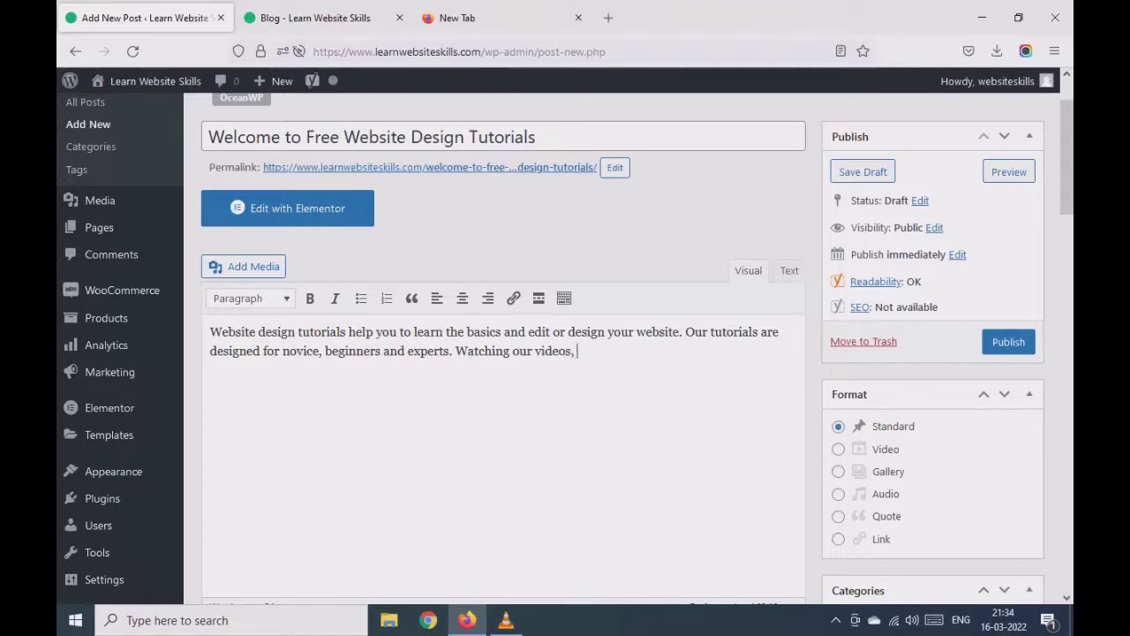
type(" you can e")
type("esign your ow")
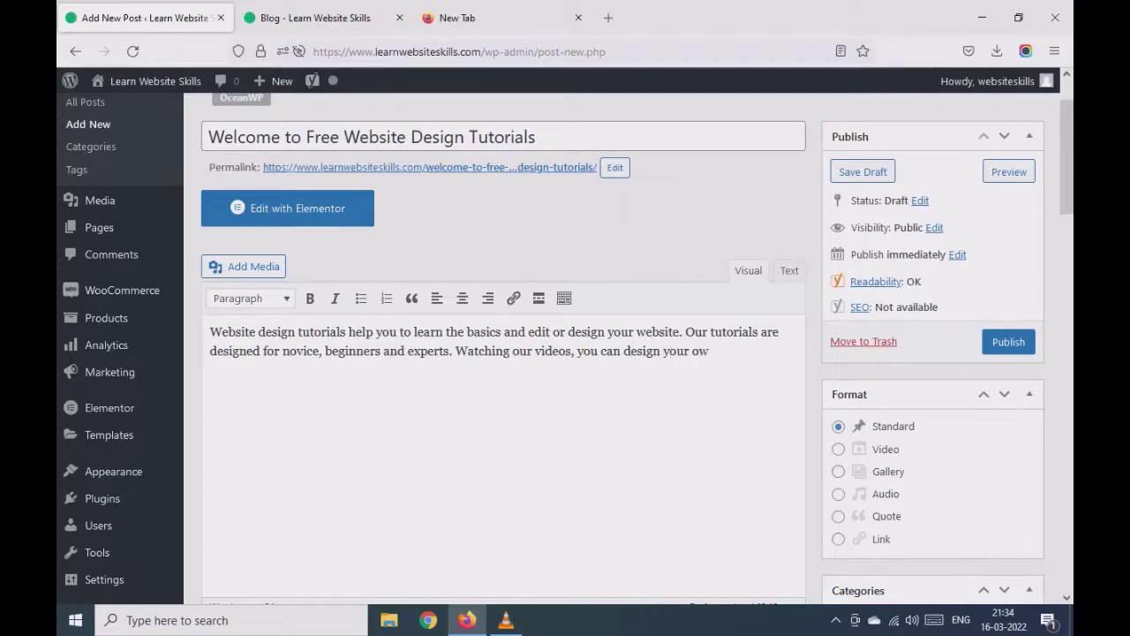
type("n website or mak")
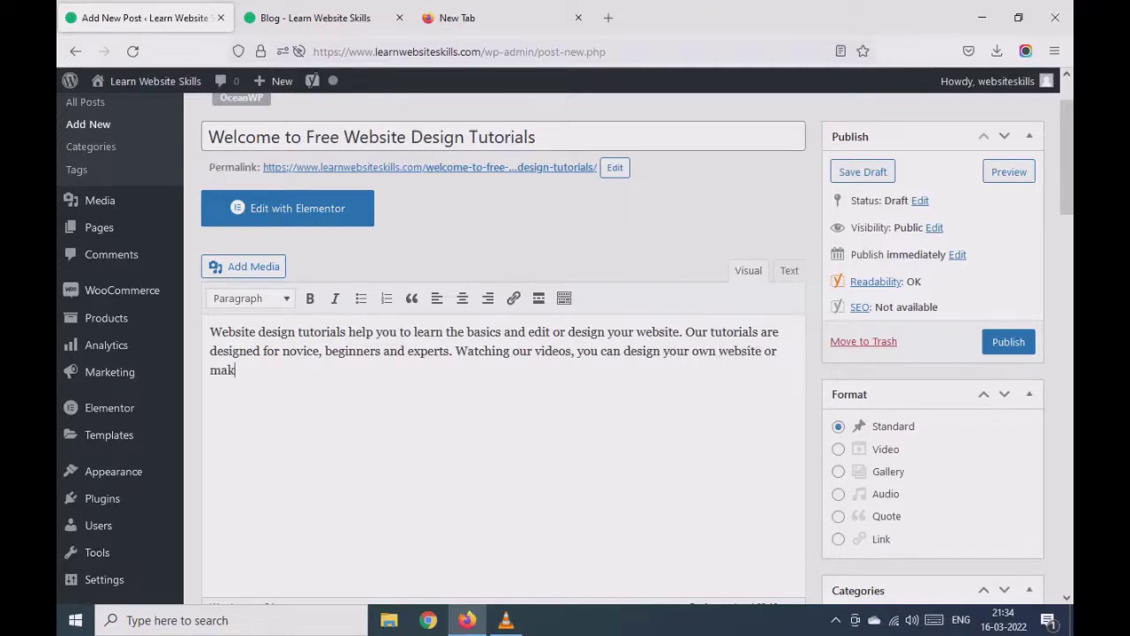
type("e a living by becoming a des")
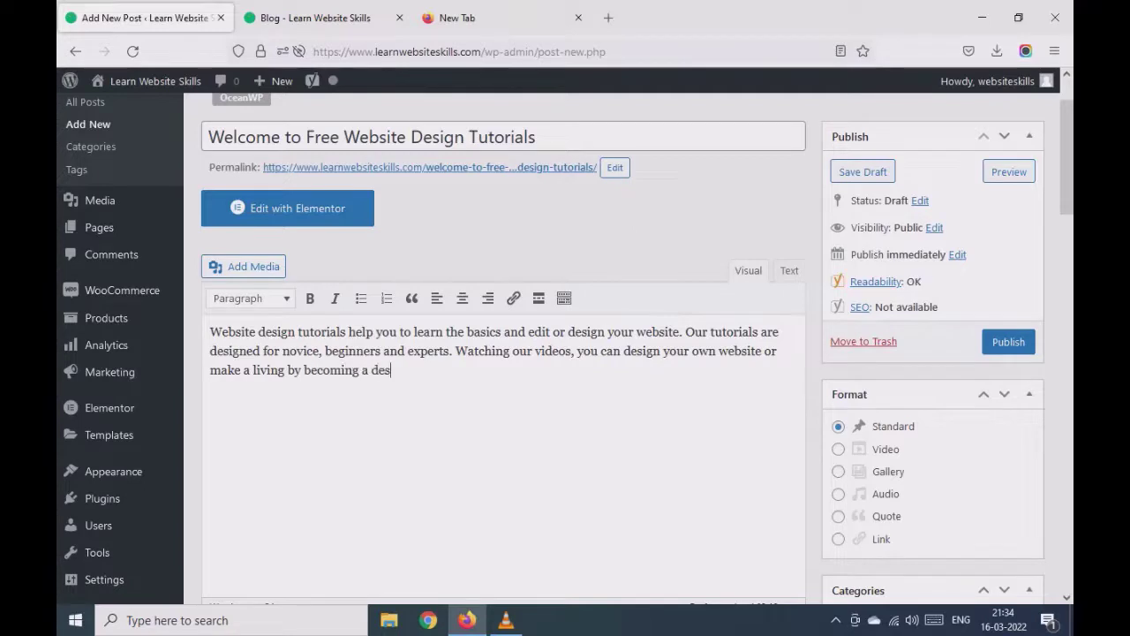
key("BackSpace")
key("BackSpace")
key("BackSpace")
type("website designer and manager.")
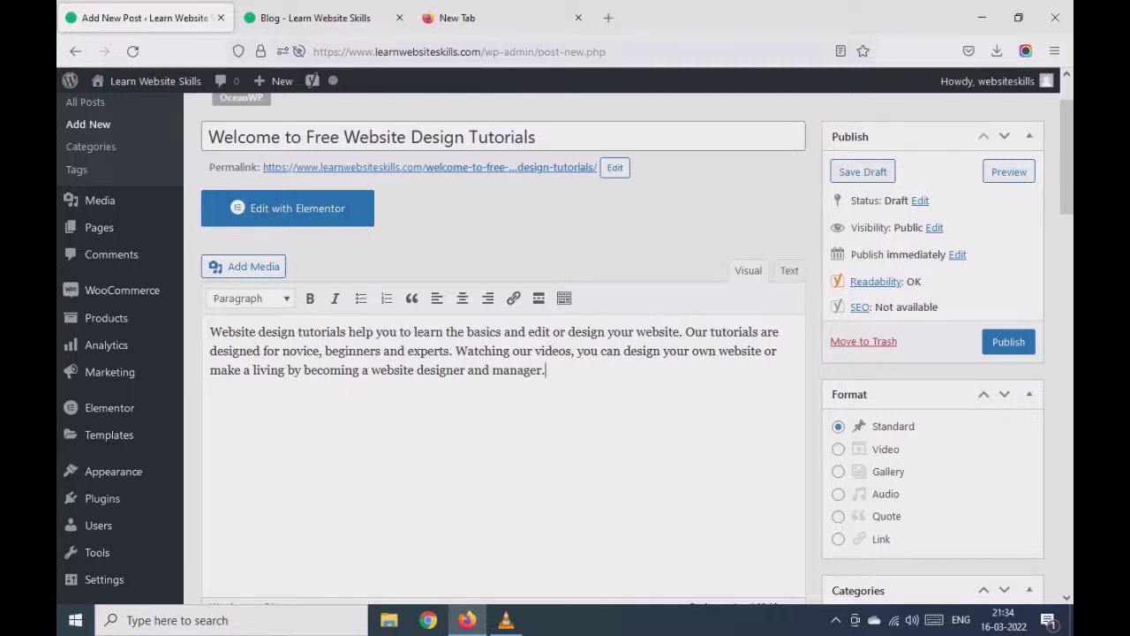
- Create a new post category named "General" and assign it to the post
scroll(565, 354, "down", 5)
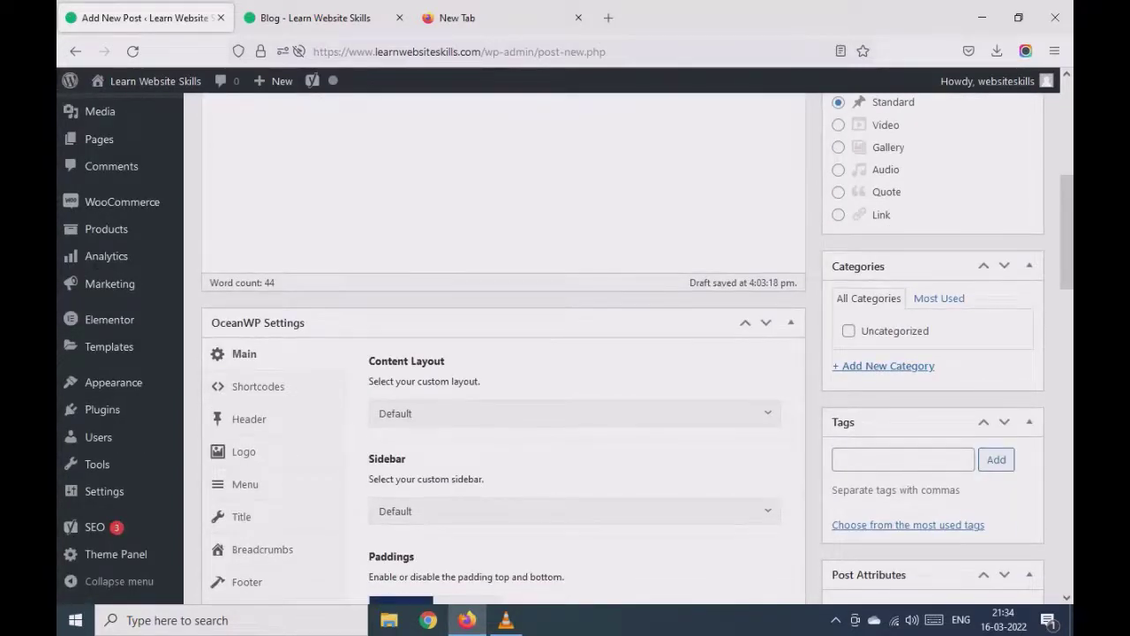
left_click(883, 366)
type("Gen")
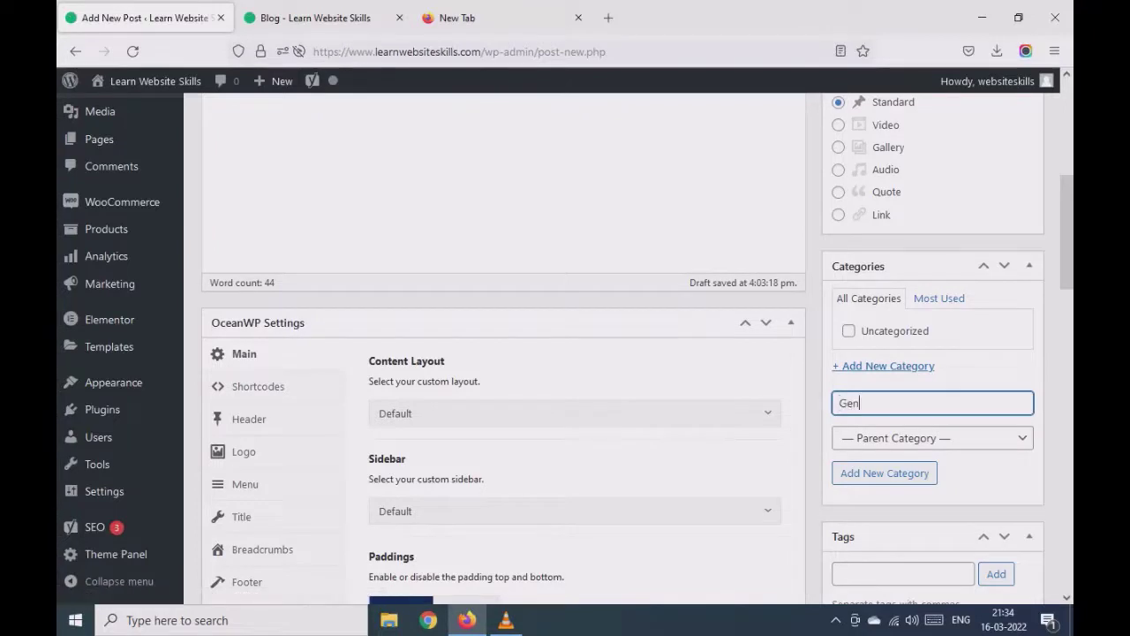
type("eral")
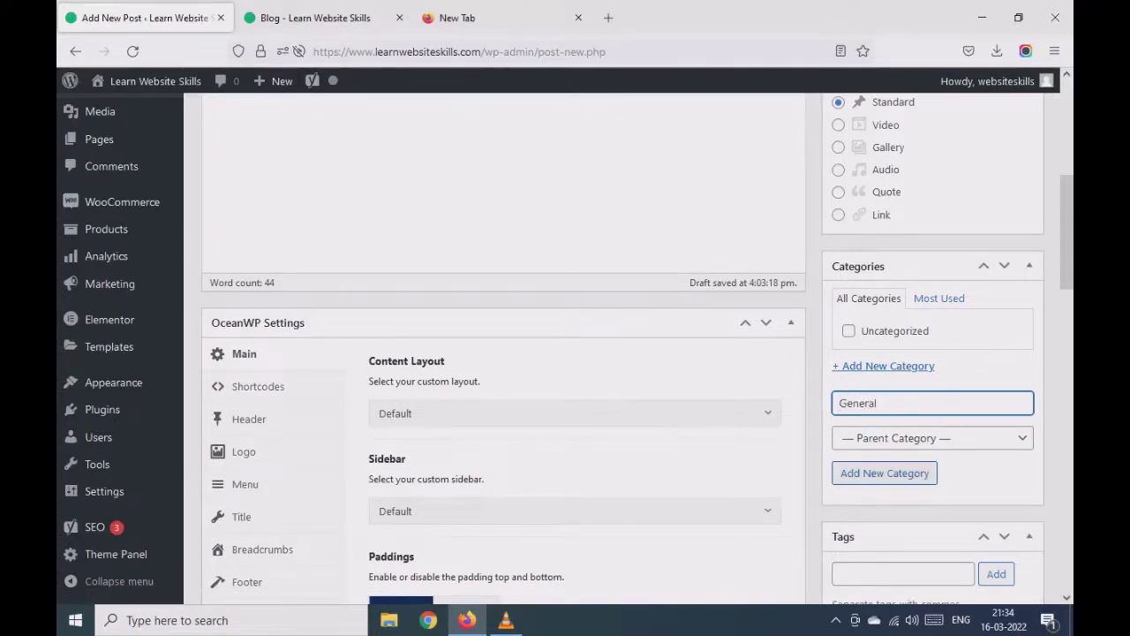
key("Return")
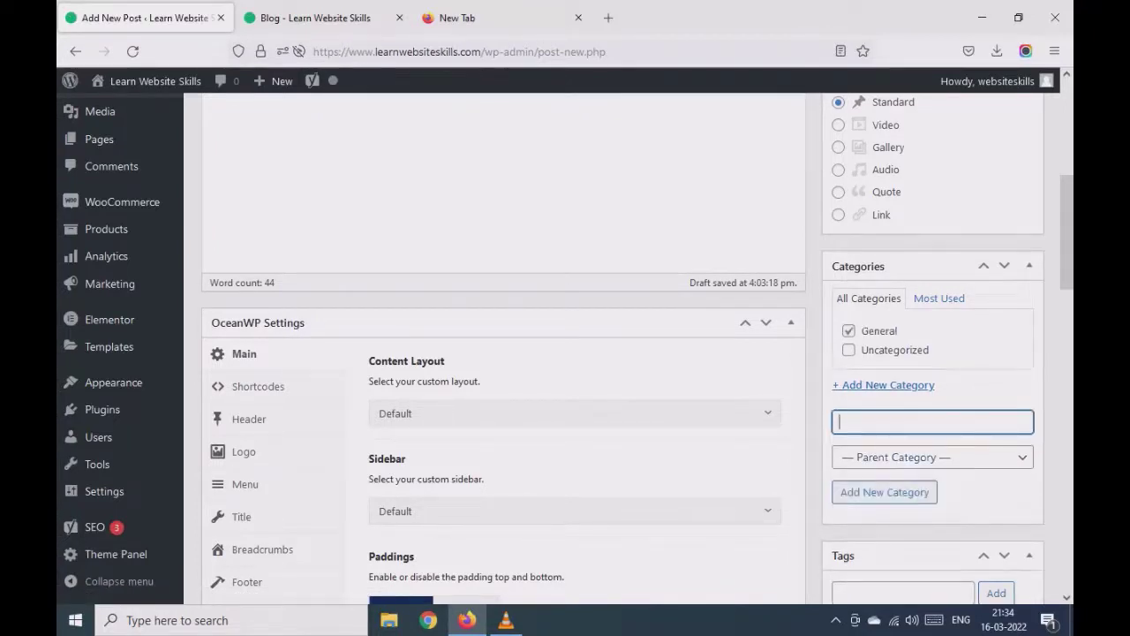
- Add the tags "website designer", "website developer" and "website design skills" to the post
scroll(503, 353, "down", 3)
left_click(902, 349)
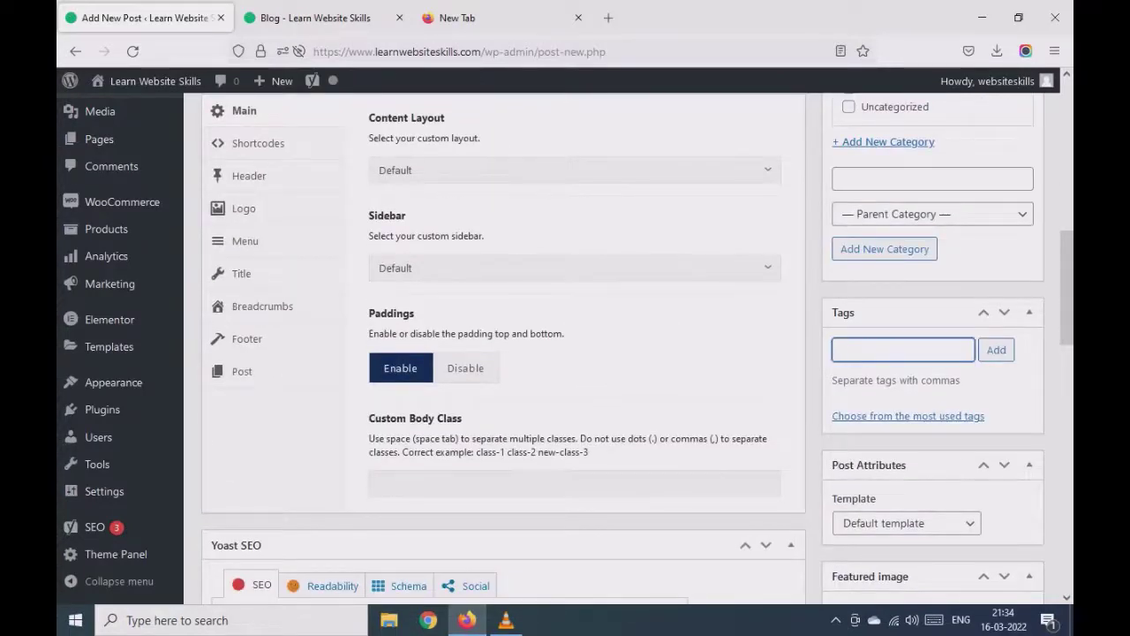
type("website desi")
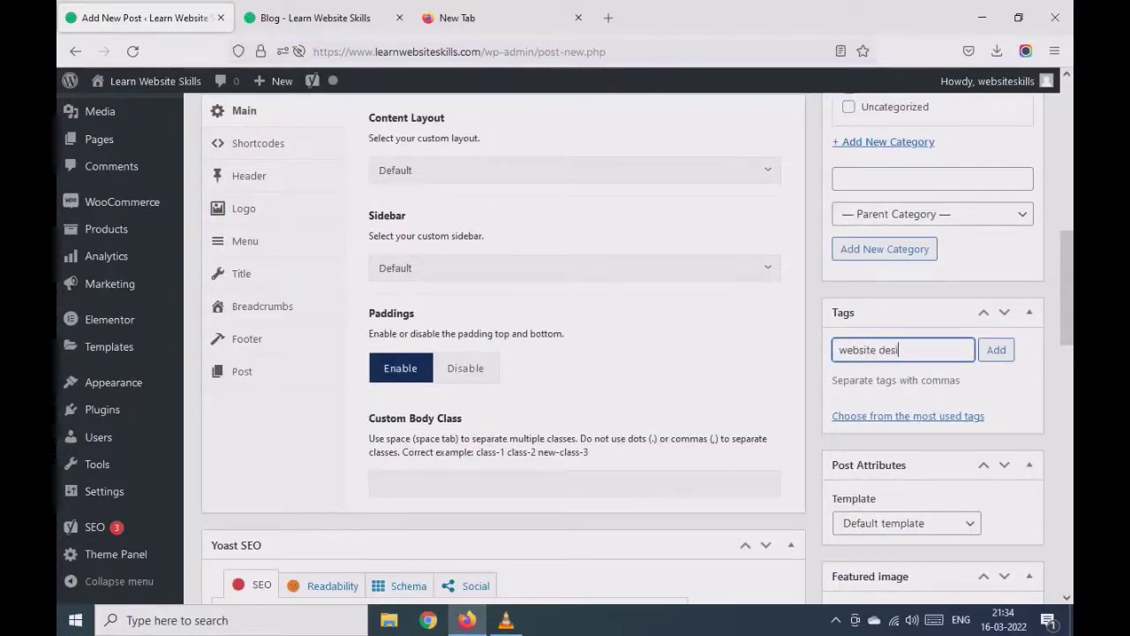
type("gner, website devel")
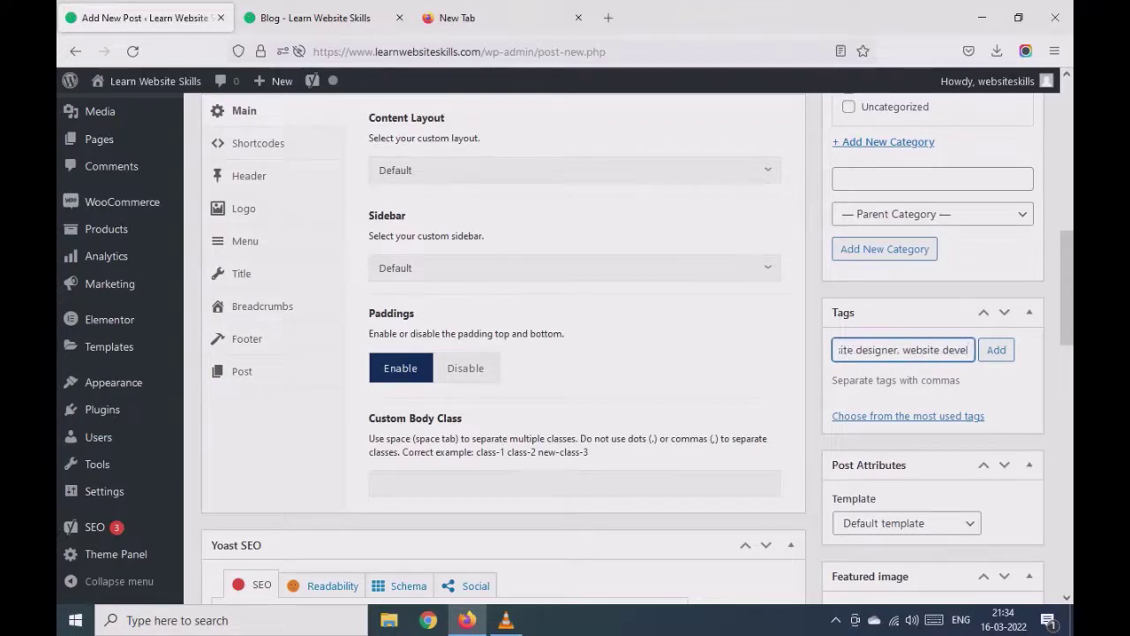
type("oper, we")
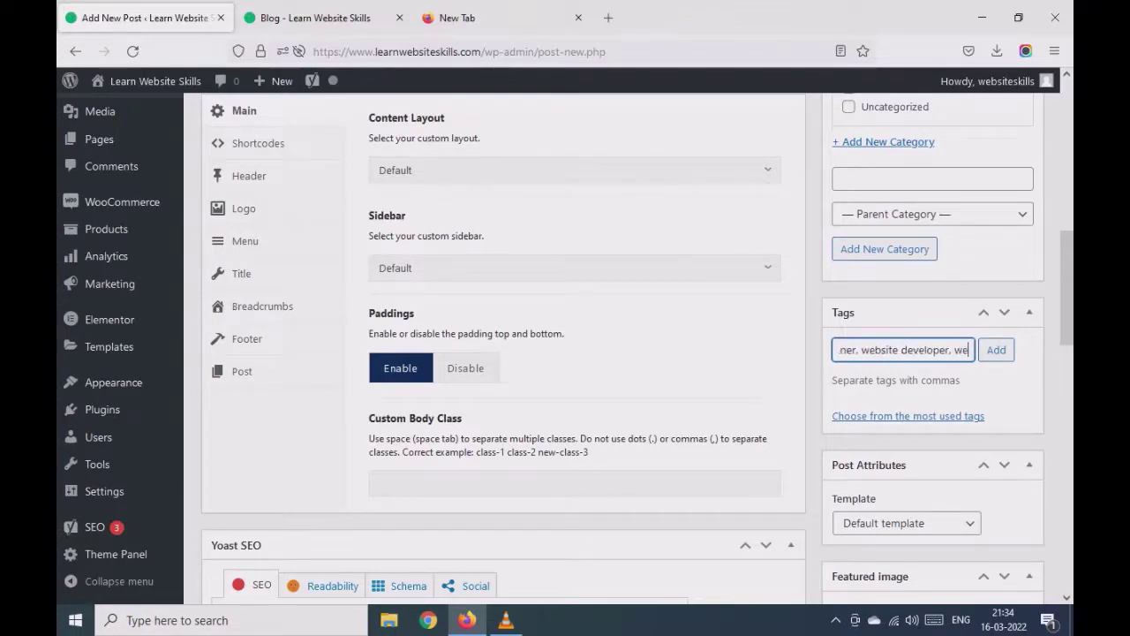
type("bsite design sk")
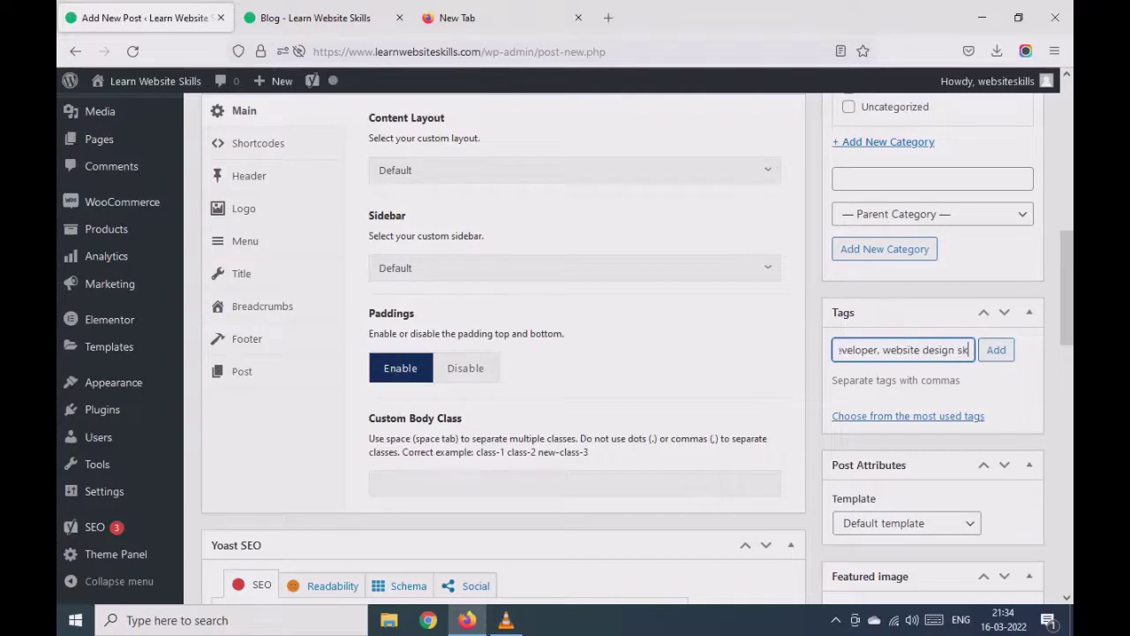
type("ills")
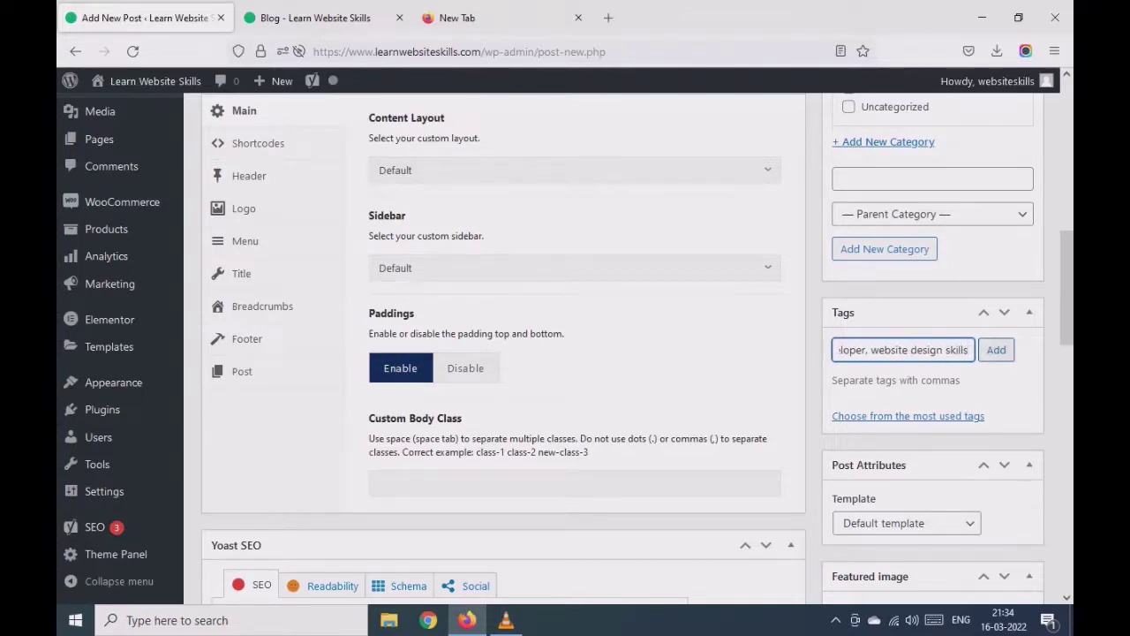
key("Return")
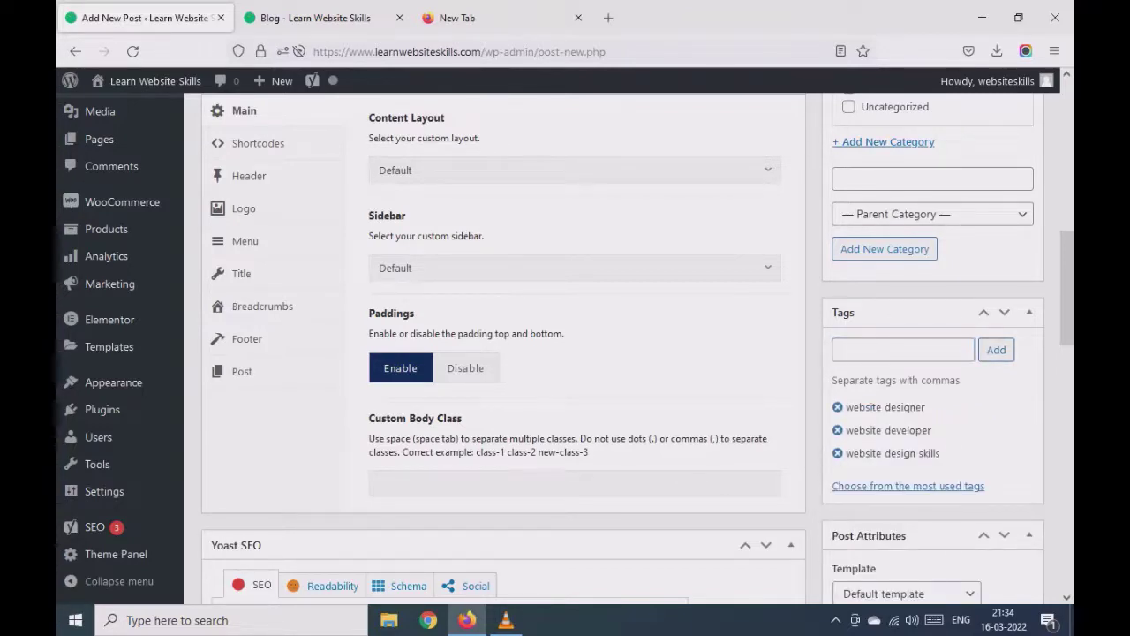
- Publish the post "Welcome to Free Website Design Tutorials"
scroll(565, 353, "down", 3)
scroll(565, 354, "down", 2)
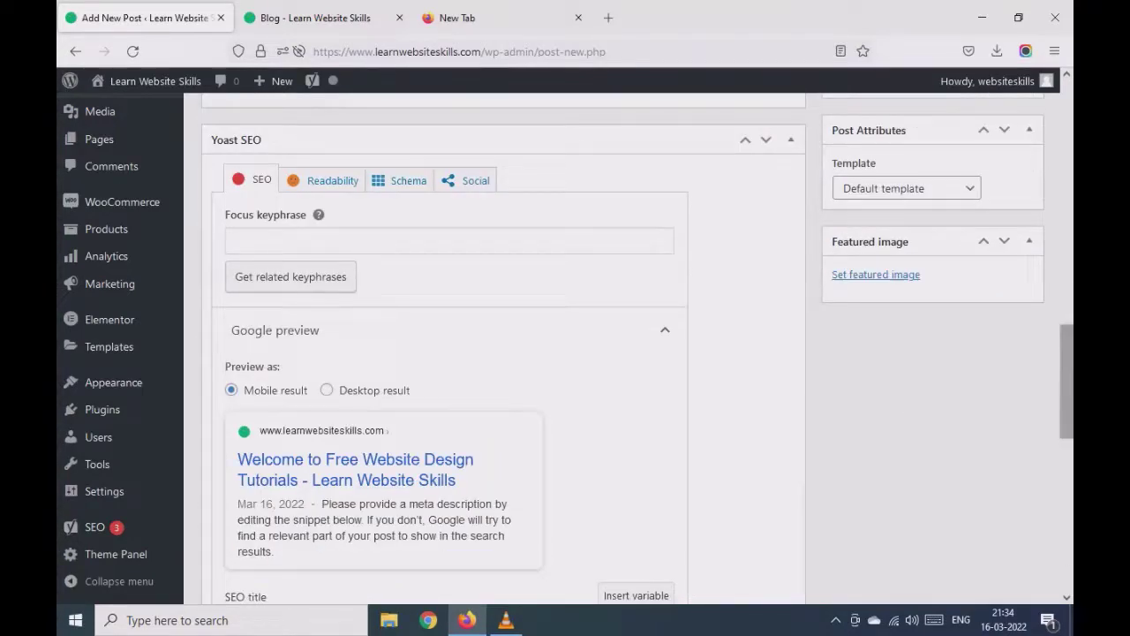
left_click_drag(1067, 381, 1066, 138)
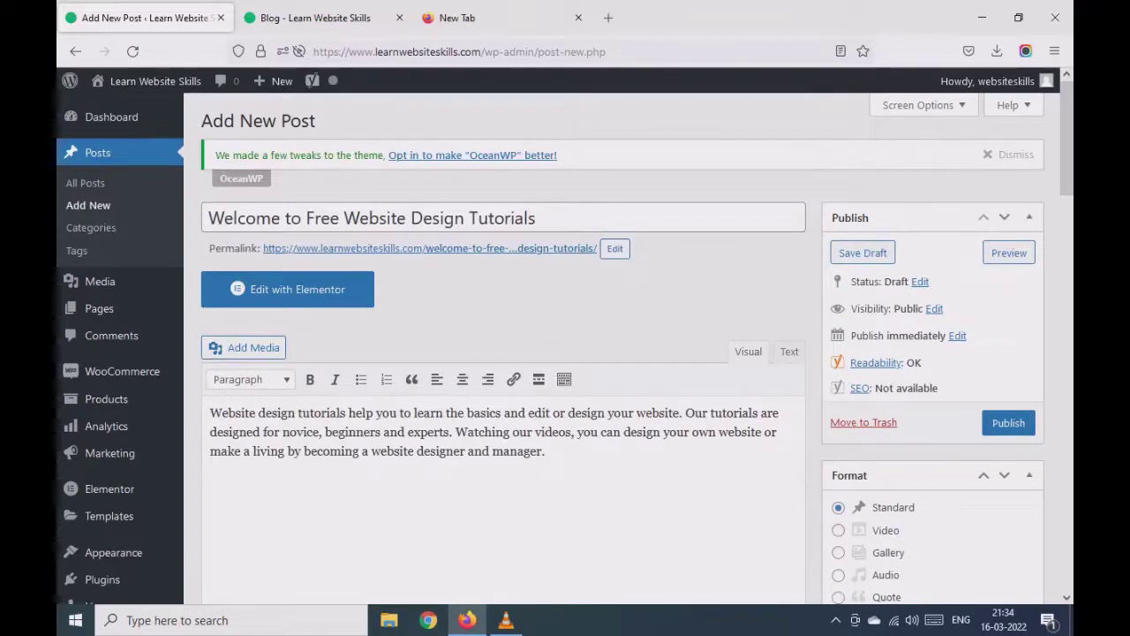
left_click(1009, 423)
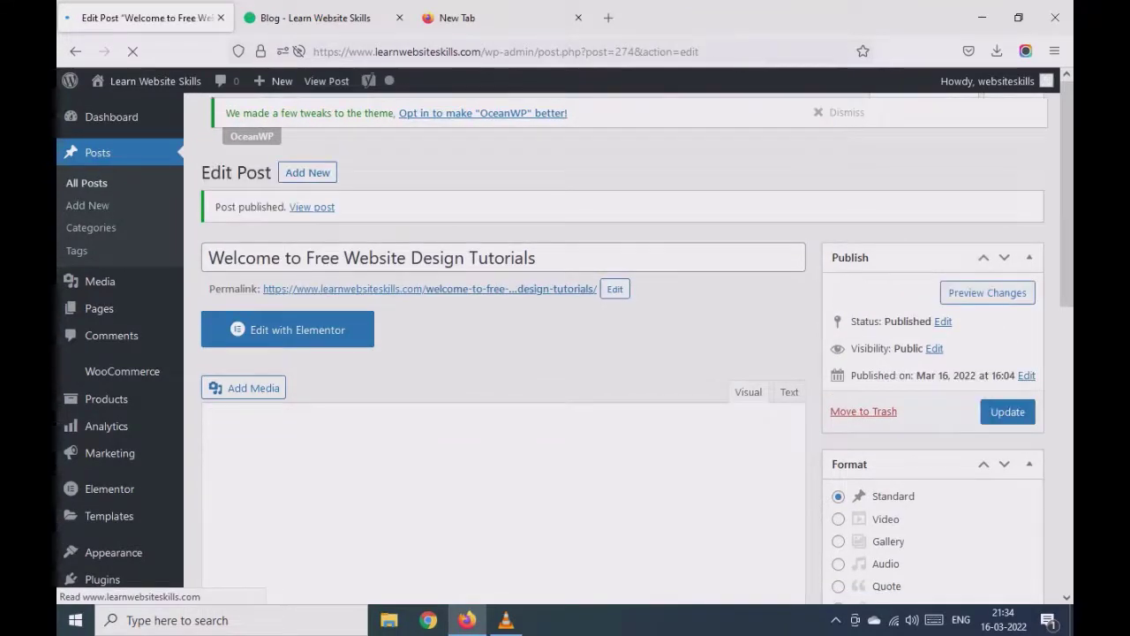
- Reload the site's Blog page and open the "Welcome to Free Website Design Tutorials" post
left_click(315, 18)
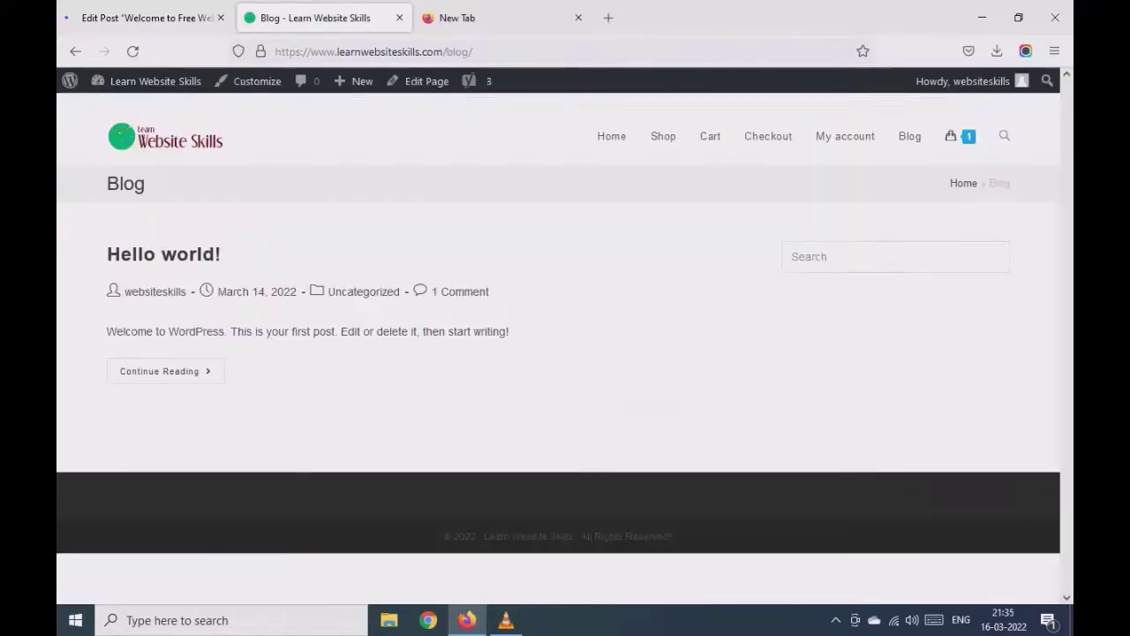
left_click(133, 51)
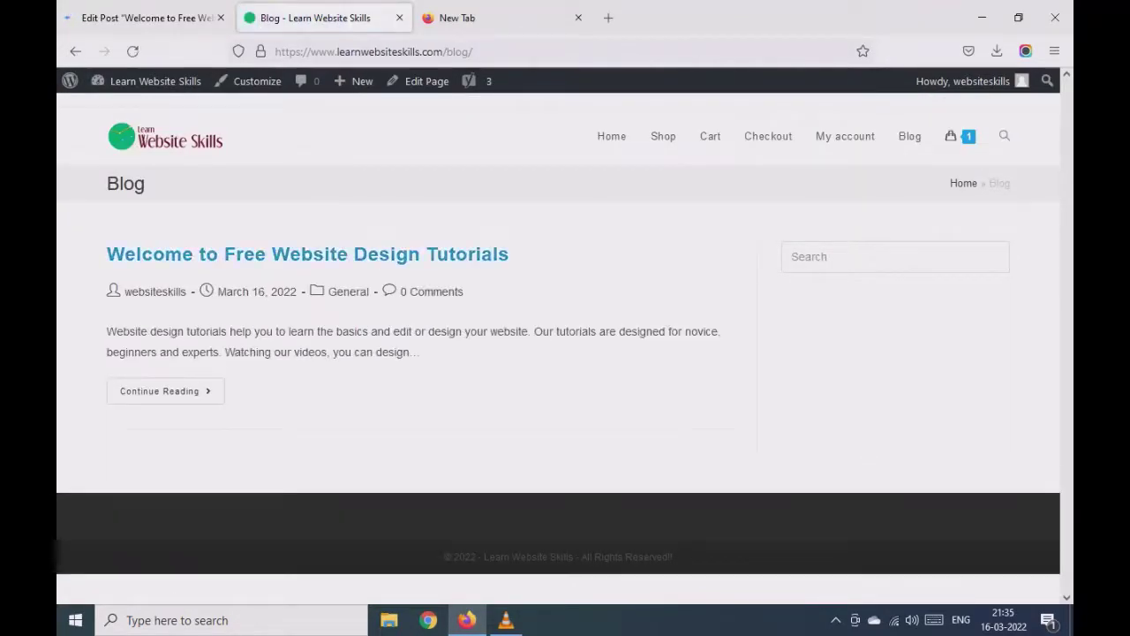
left_click_drag(104, 254, 514, 255)
left_click(533, 258)
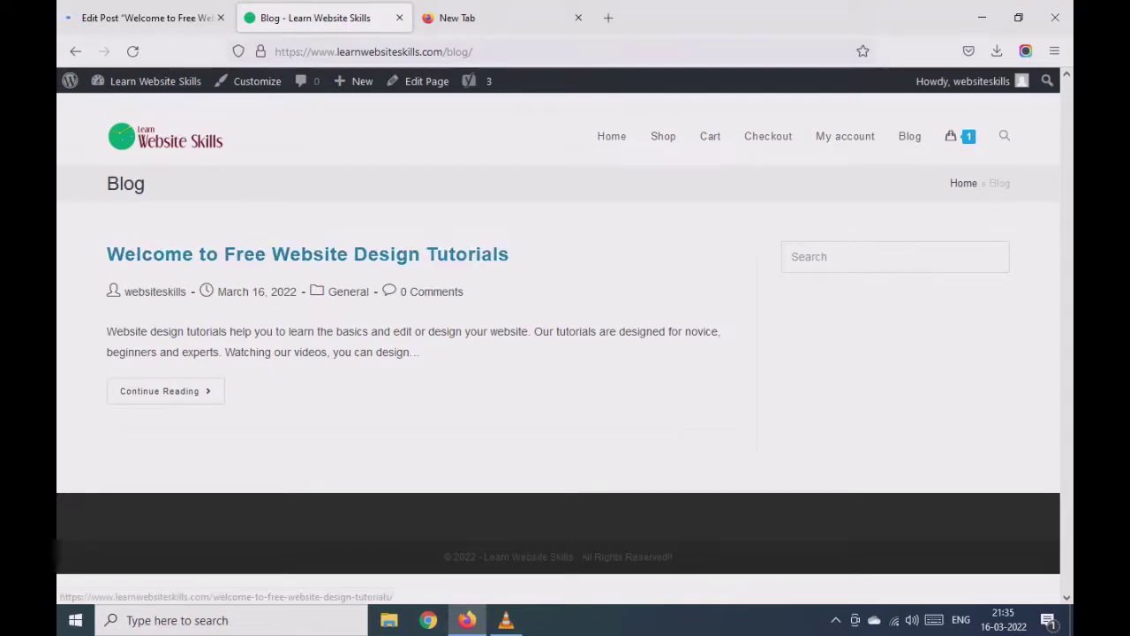
left_click(424, 255)
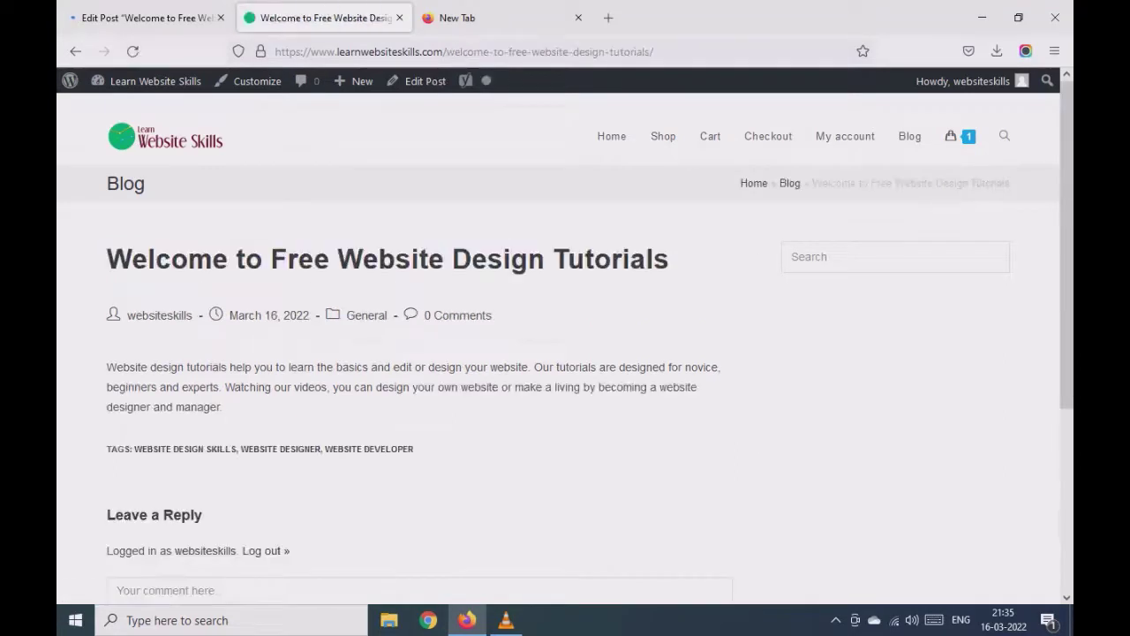
- Review the published post and view the archive of its "website design skills" tag in a separate tab
scroll(565, 335, "down", 3)
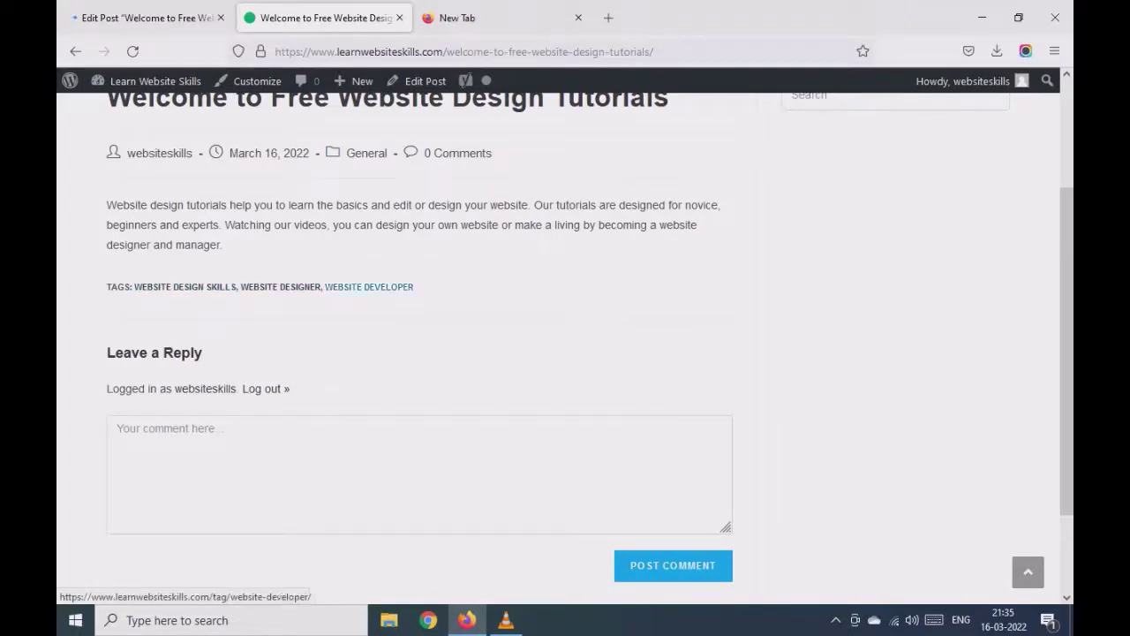
scroll(565, 336, "up", 2)
scroll(565, 335, "down", 2)
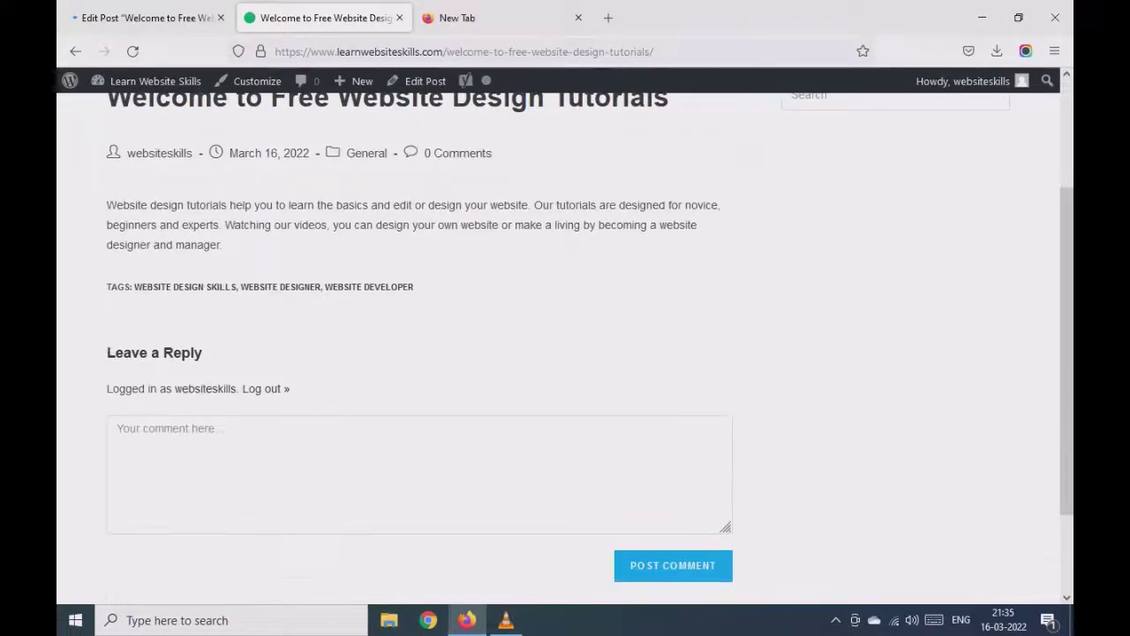
right_click(187, 287)
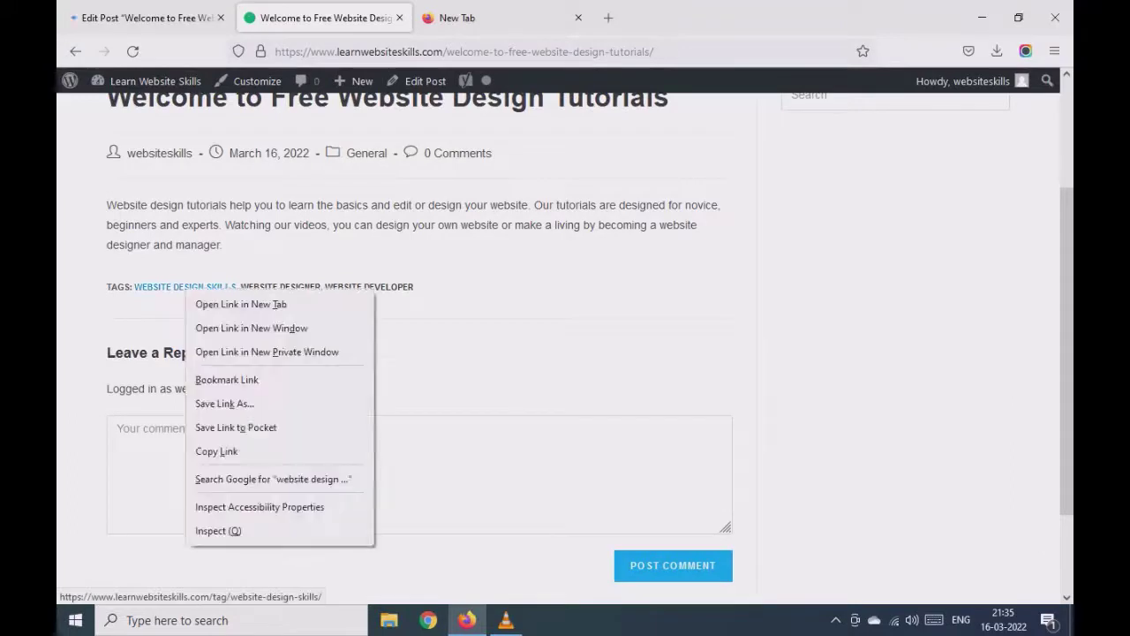
left_click(242, 303)
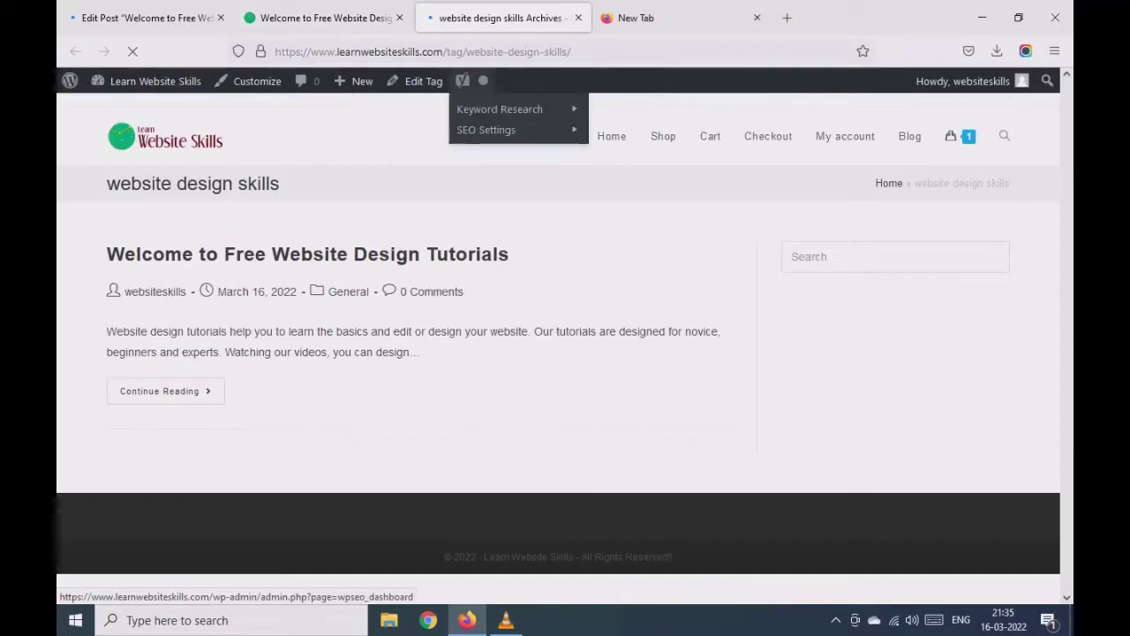
left_click(318, 18)
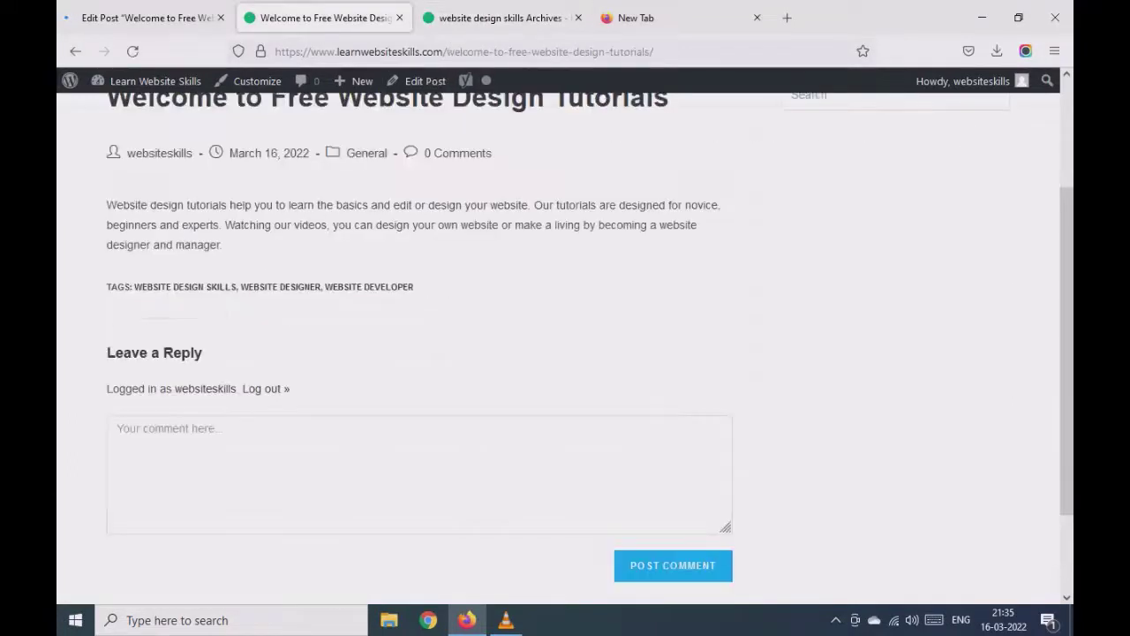
scroll(565, 353, "up", 2)
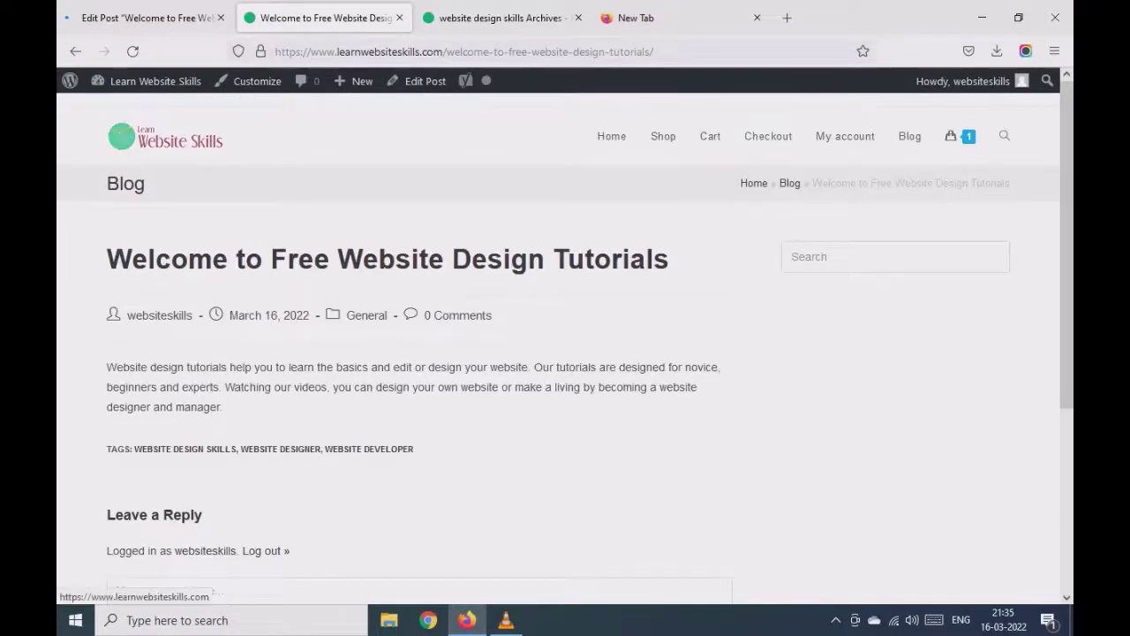
- View the site's home page from the logo, and return to the WordPress dashboard
left_click(122, 136)
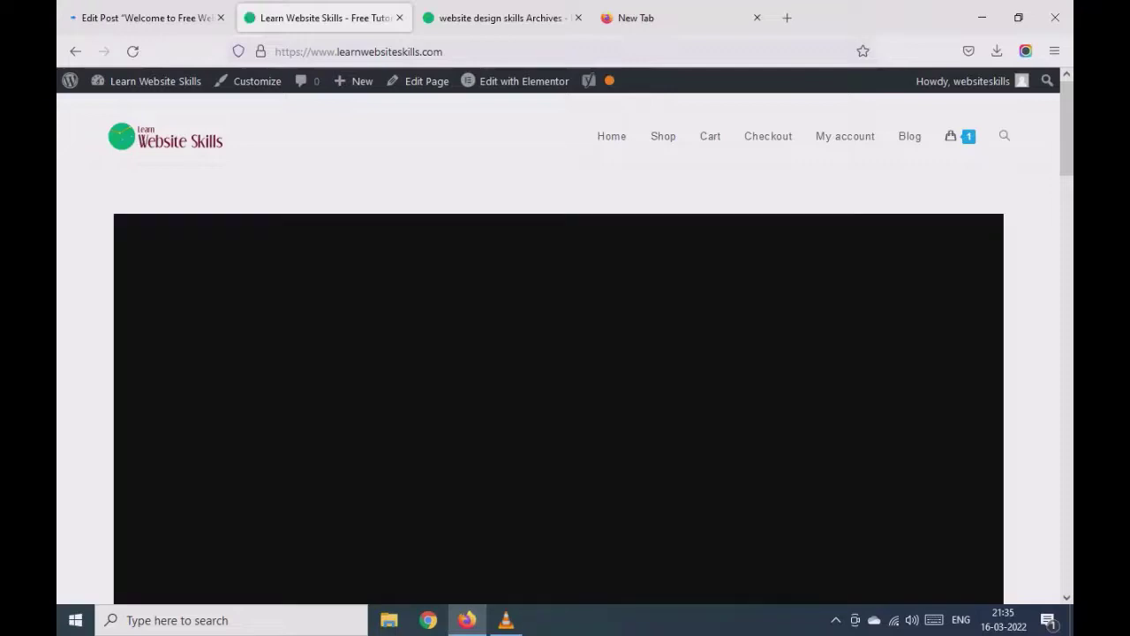
left_click(221, 18)
mouse_move(145, 81)
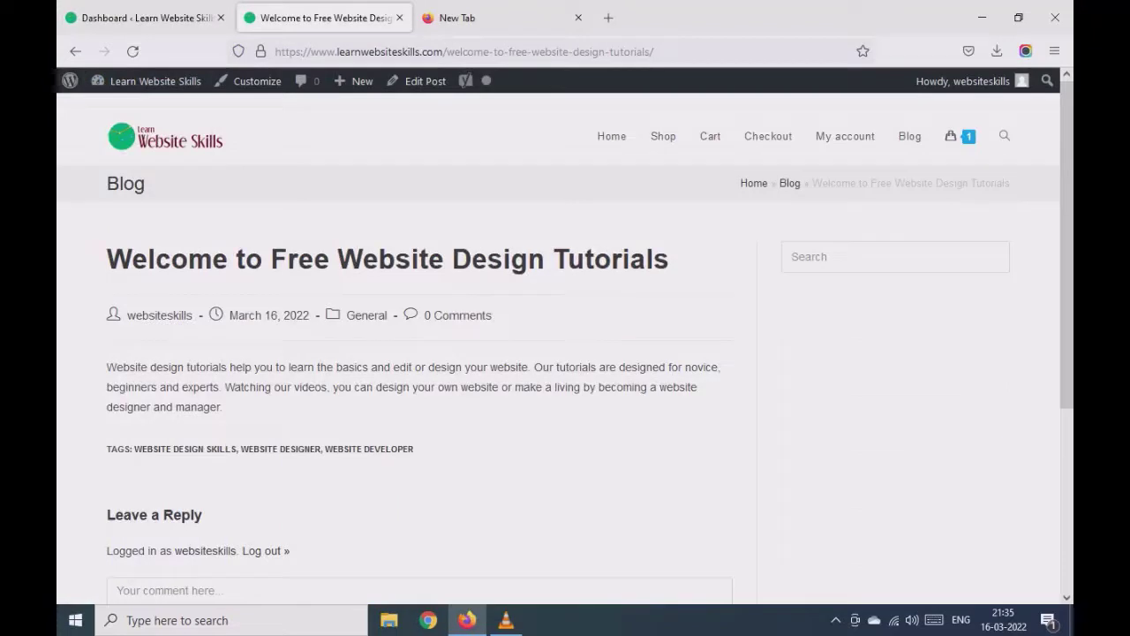
key("ctrl+Page_Up")
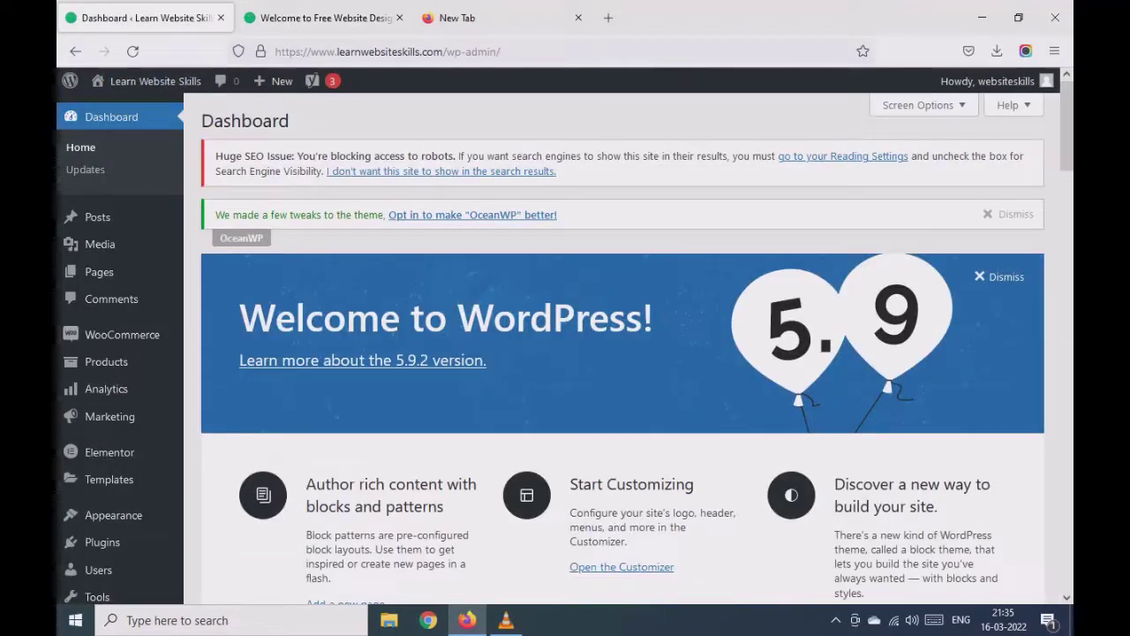
- Read the dashboard's SEO warning about blocking robots and open the Reading settings at the search engine visibility option
left_click_drag(215, 156, 327, 172)
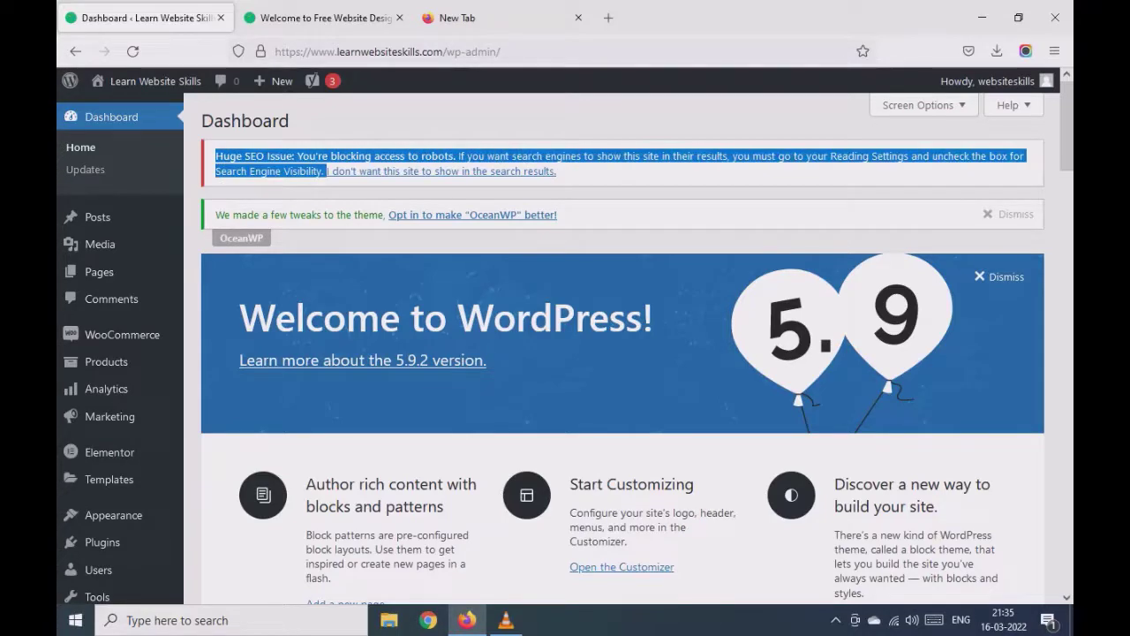
left_click(97, 491)
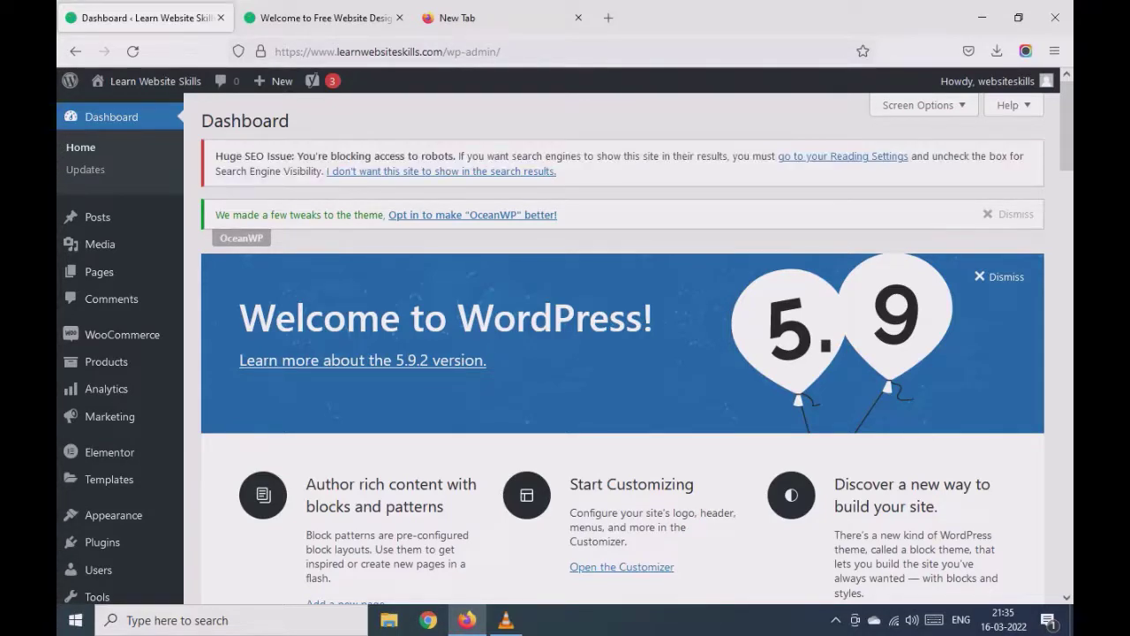
scroll(97, 491, "down", 4)
mouse_move(97, 491)
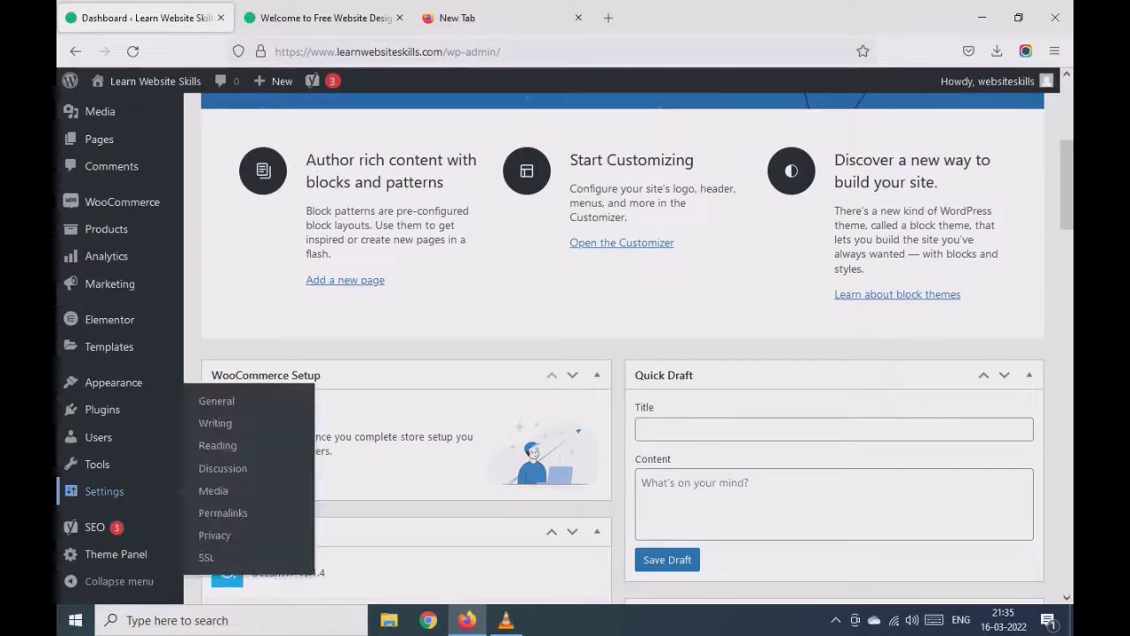
left_click(217, 445)
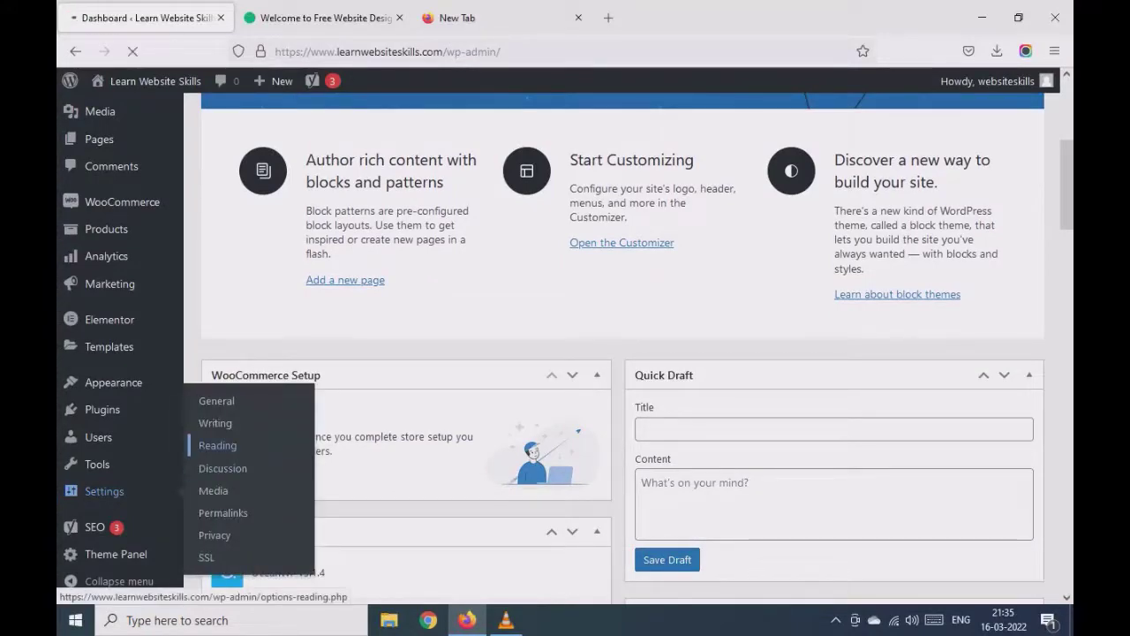
scroll(218, 445, "down", 3)
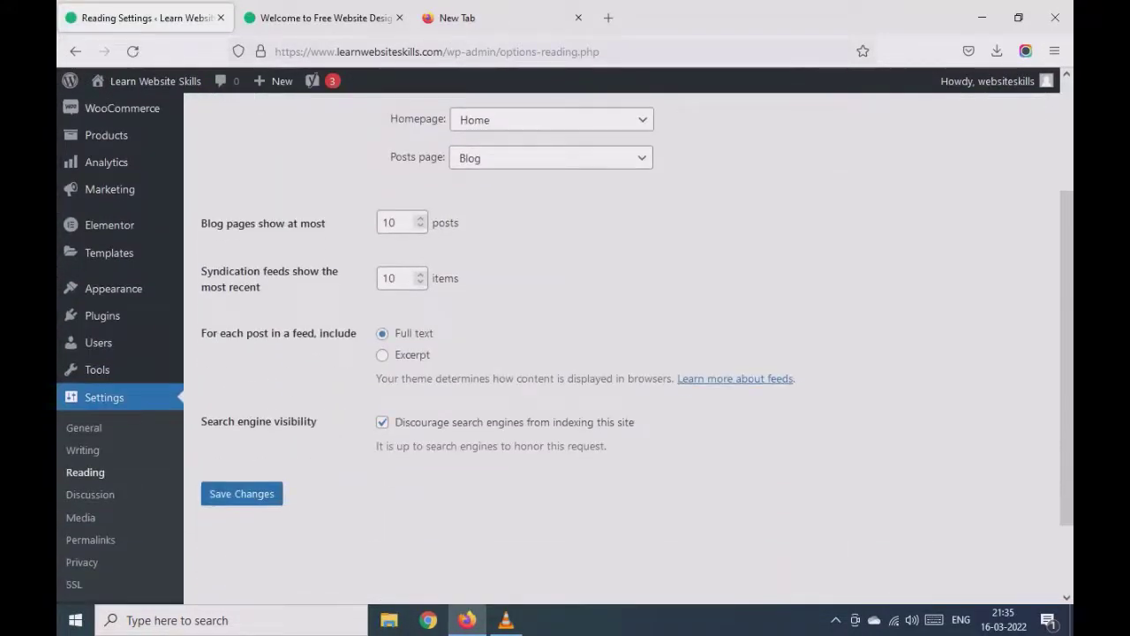
- Turn off "Discourage search engines from indexing this site", save the Reading settings and check the saved option
left_click_drag(201, 421, 319, 421)
left_click(320, 421)
left_click(382, 422)
left_click(242, 494)
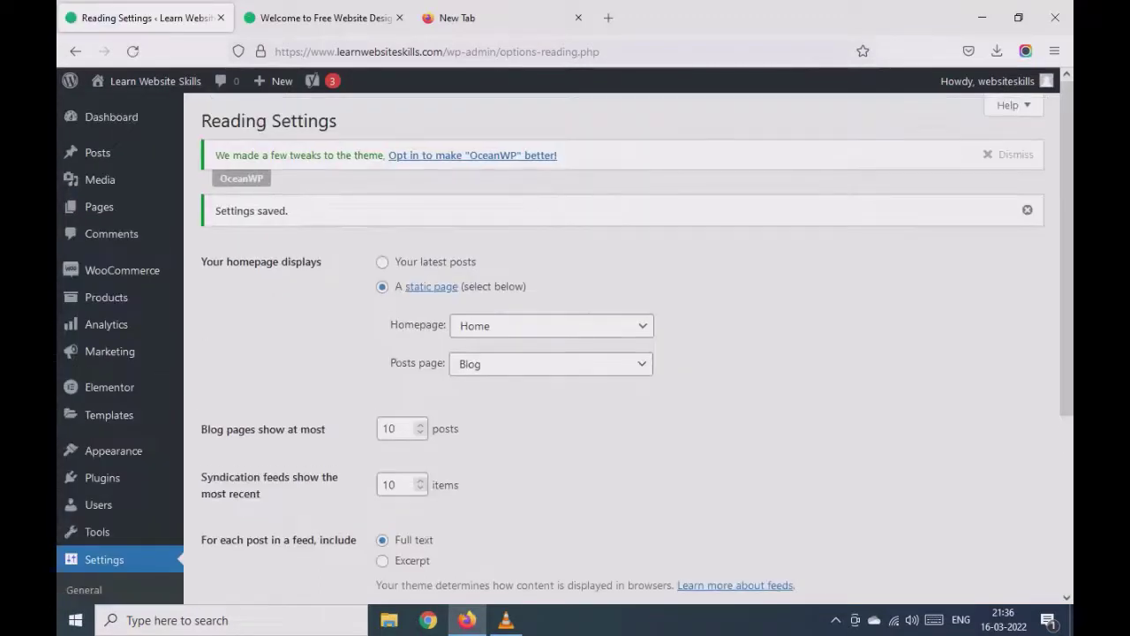
scroll(619, 353, "down", 2)
scroll(618, 354, "down", 2)
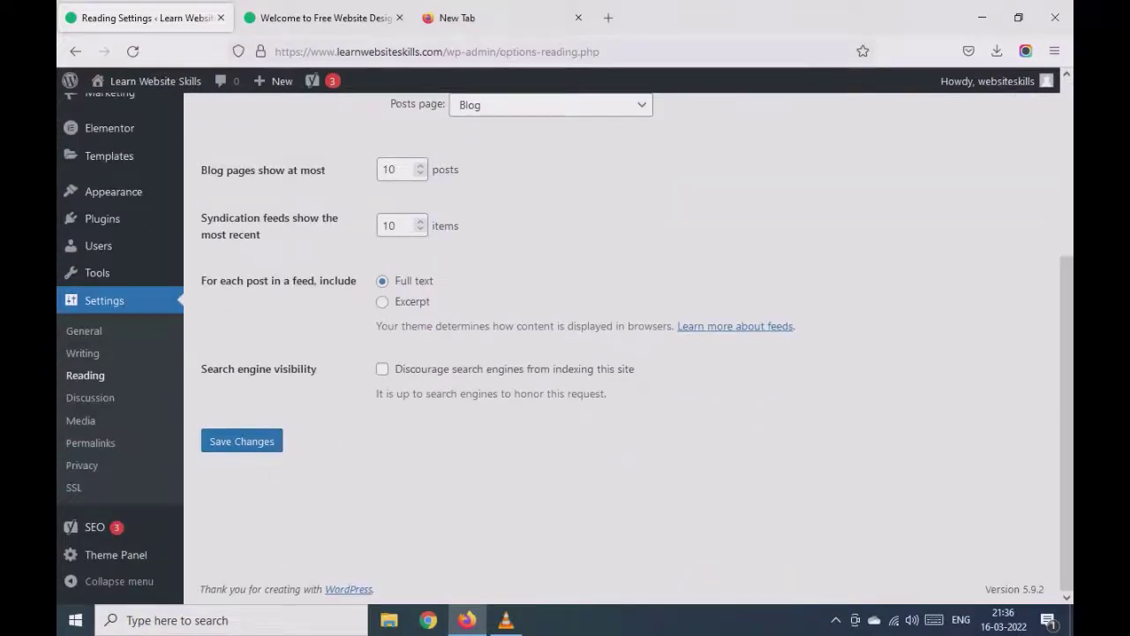
scroll(562, 351, "up", 5)
- Open google.com in the empty browser tab
left_click(456, 17)
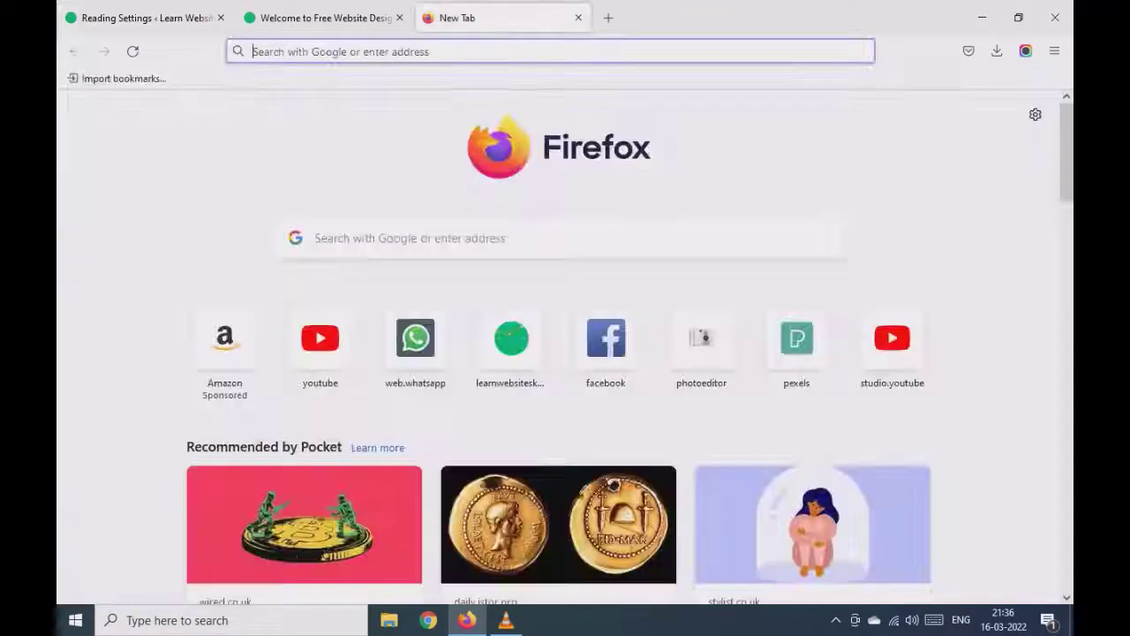
type("google.com")
key("Return")
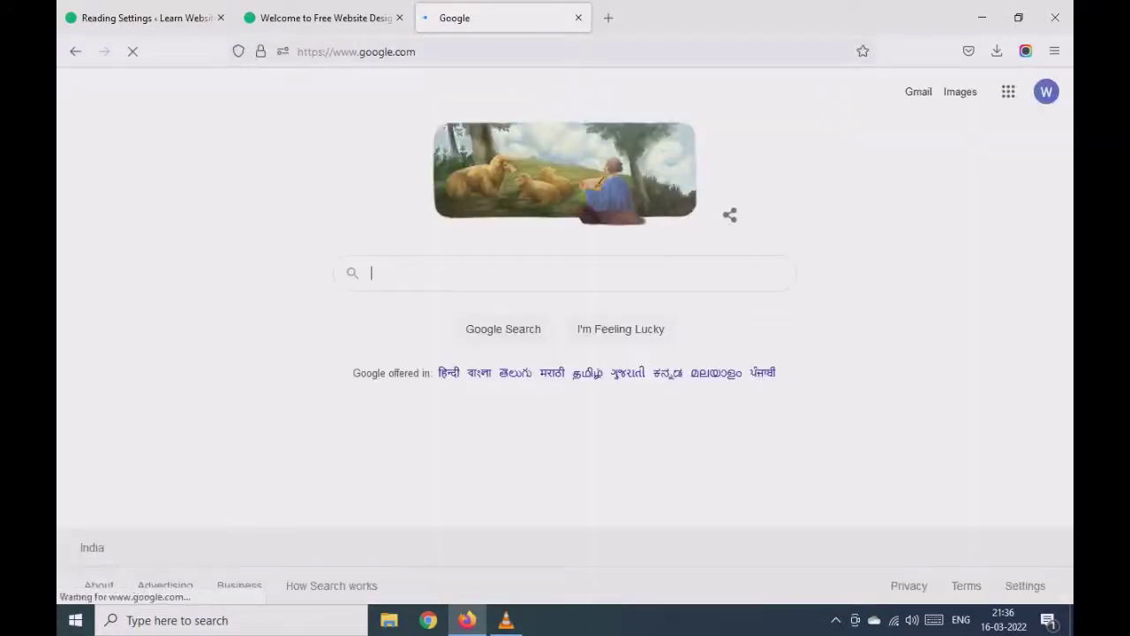
left_click(326, 17)
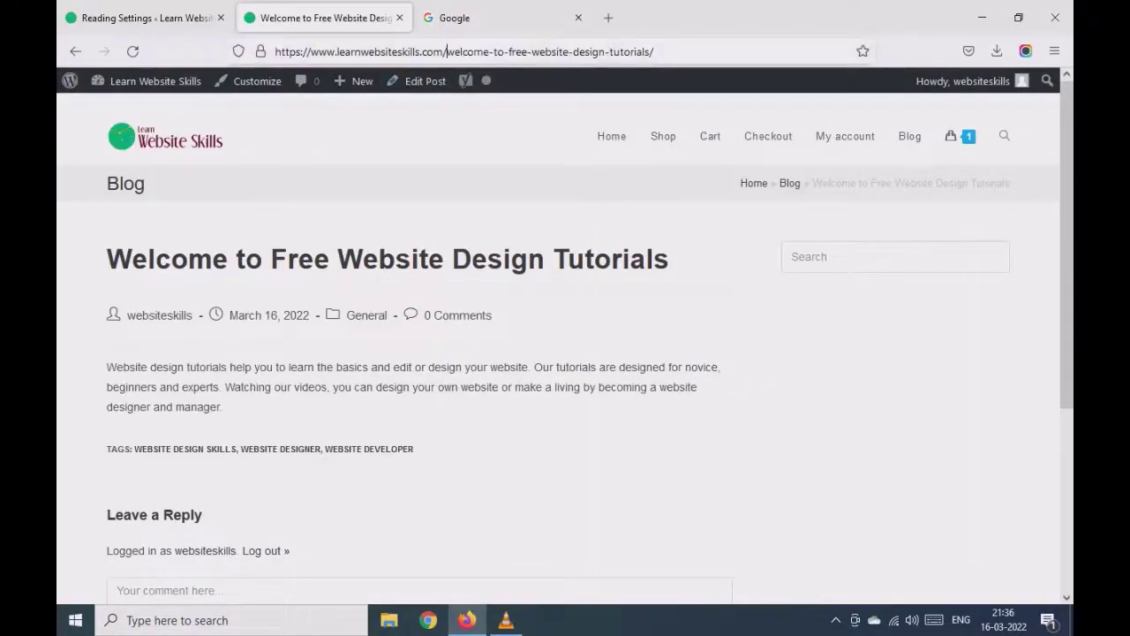
left_click_drag(446, 51, 653, 51)
type("feed")
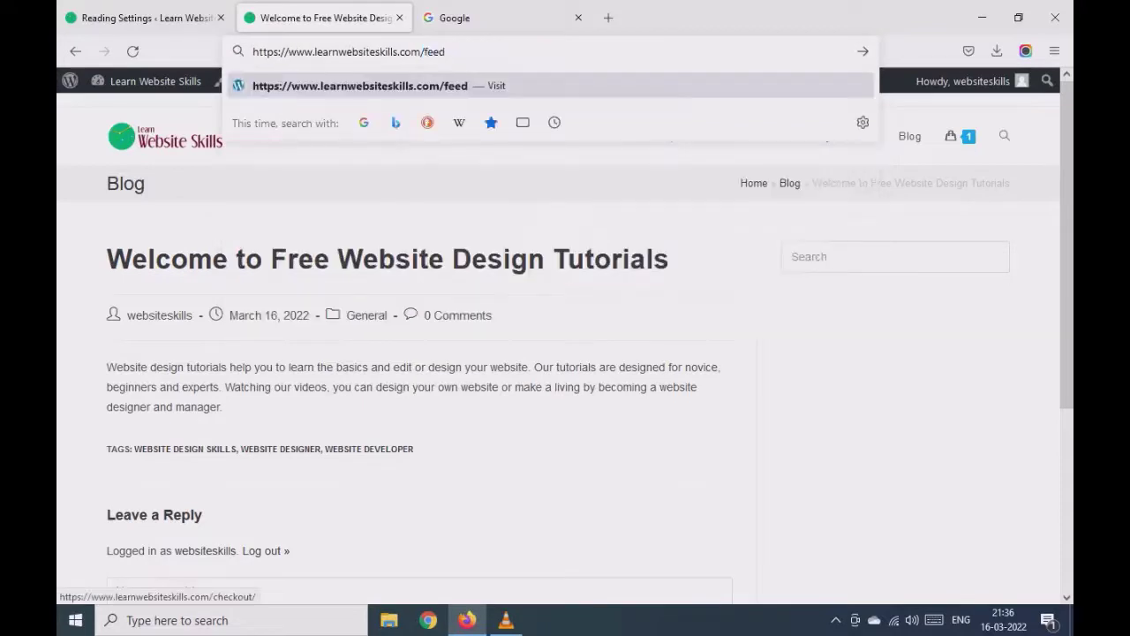
key("Return")
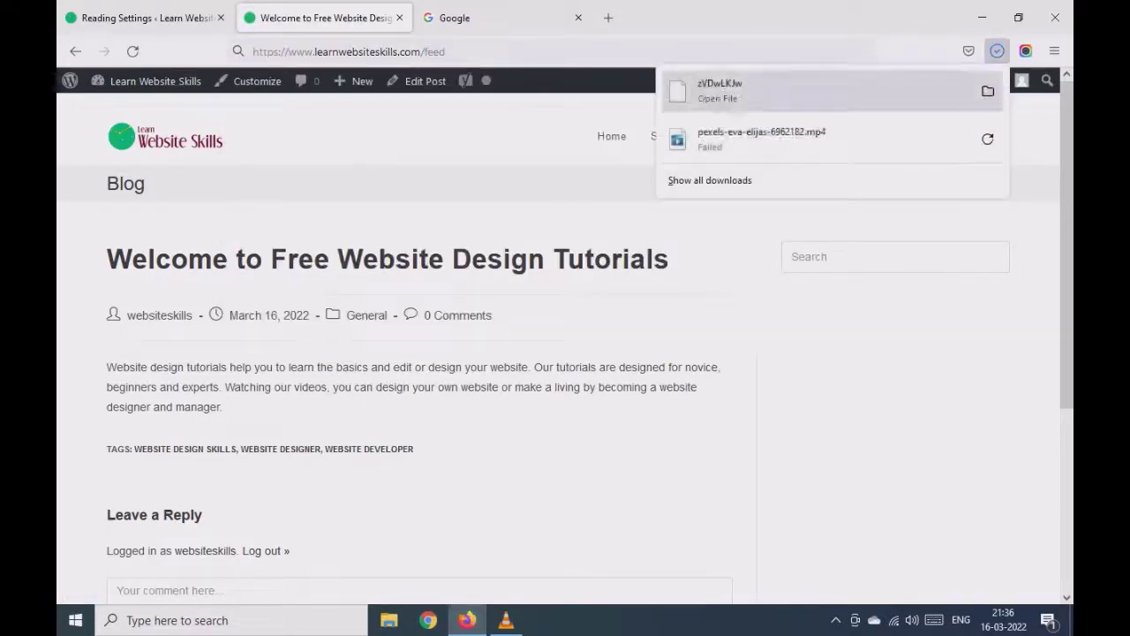
- Search Google for "pingomatic" and open the Ping-o-Matic! website from the results
key("ctrl+Tab")
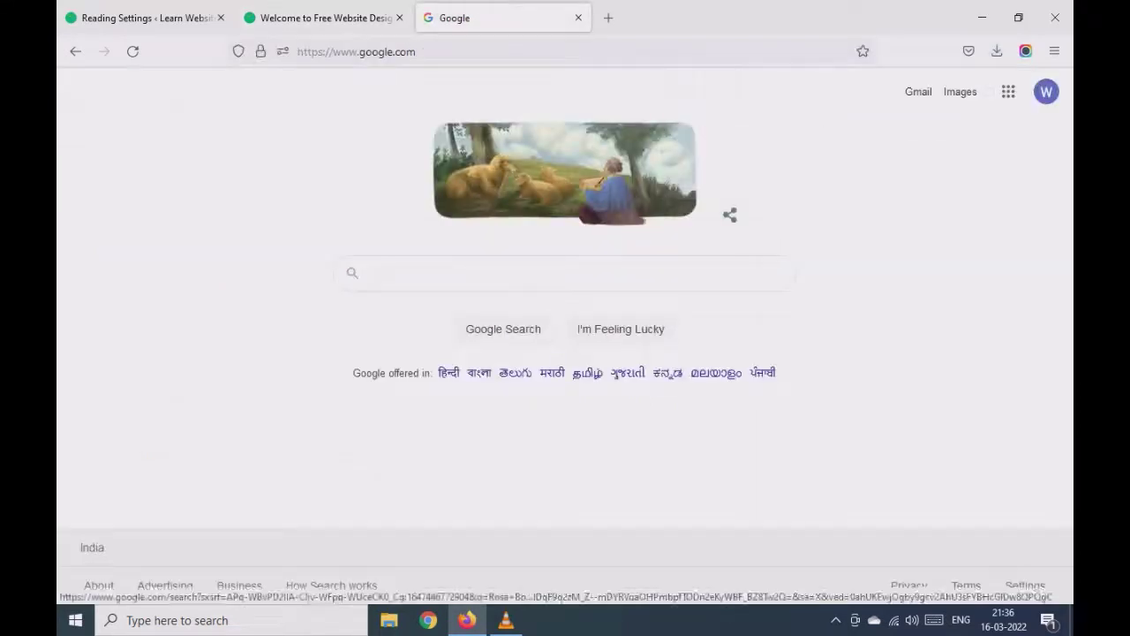
type("pin")
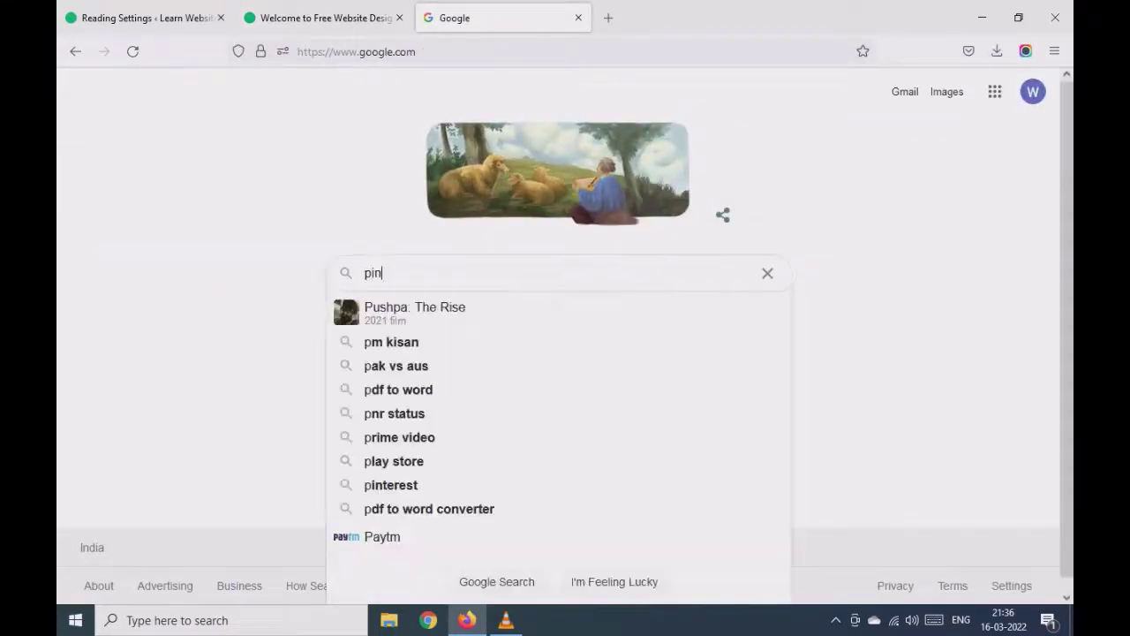
type("gomatic")
key("Return")
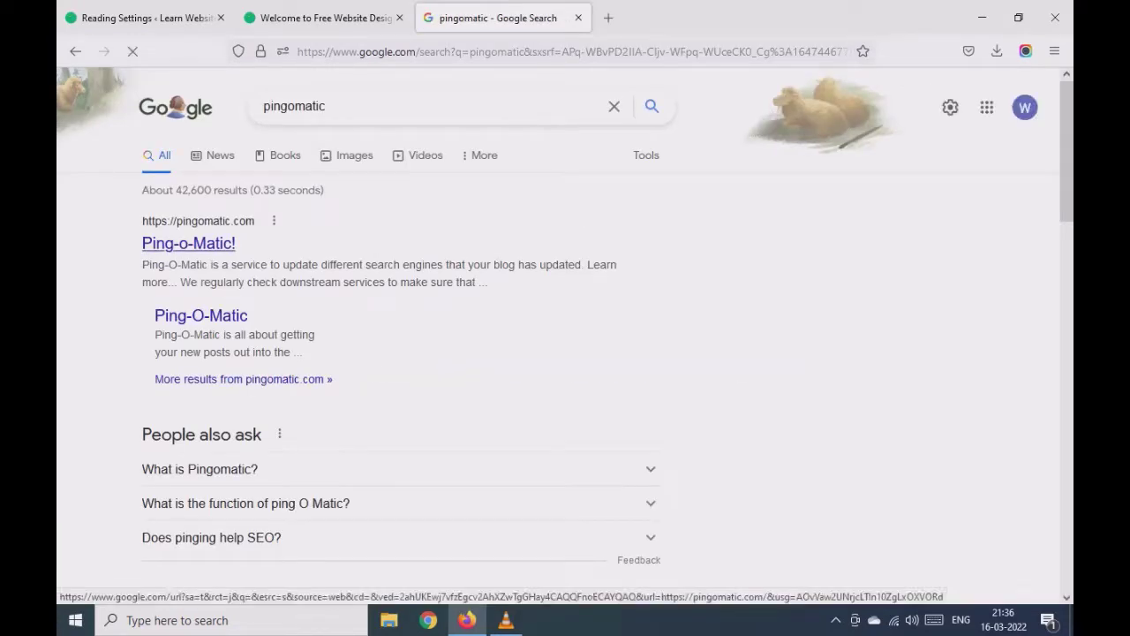
left_click(188, 244)
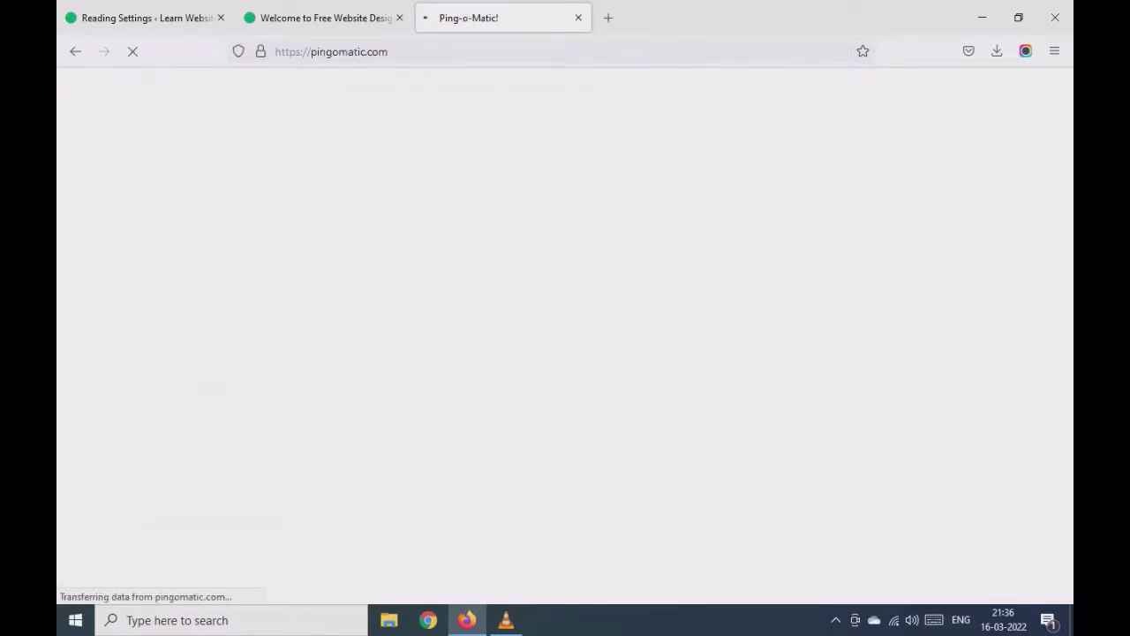
left_click(318, 18)
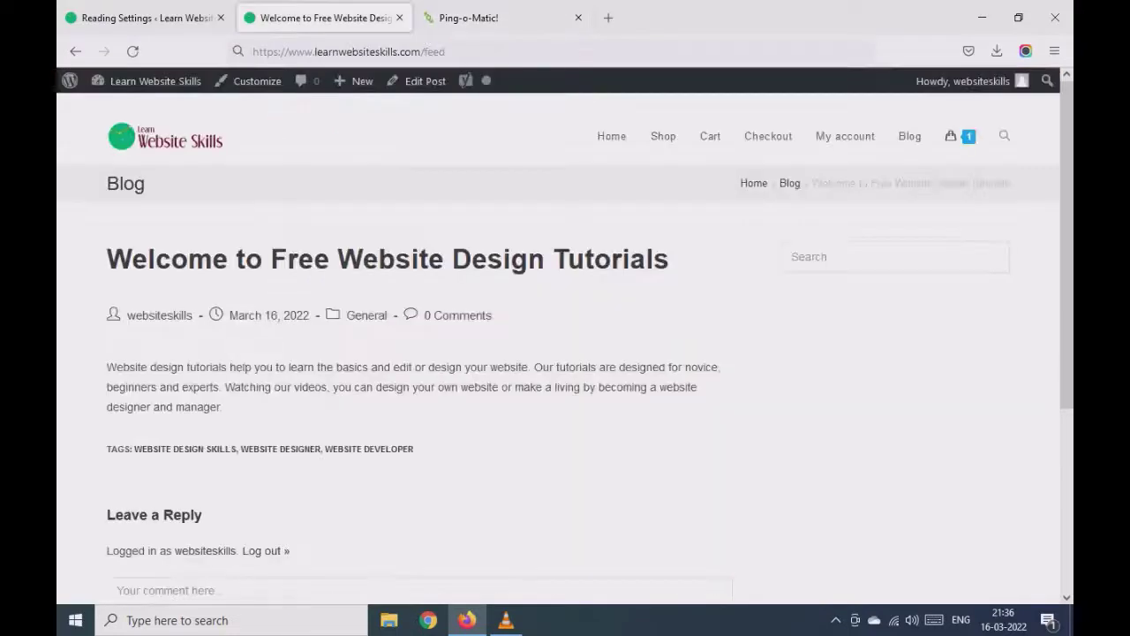
left_click(370, 52)
left_click(369, 51)
double_click(434, 51)
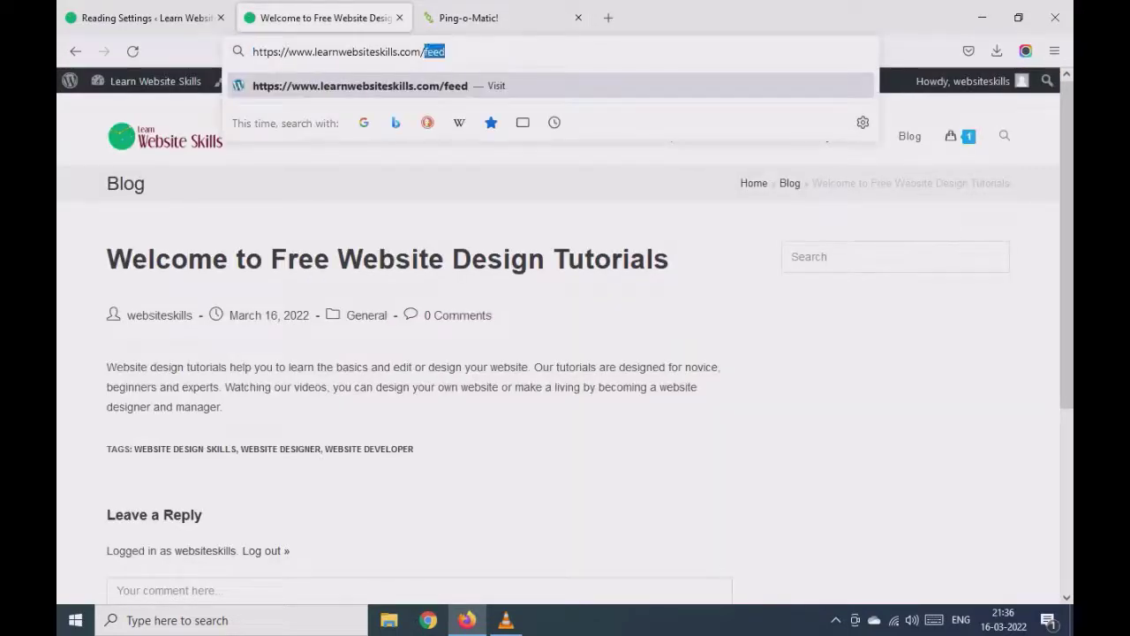
left_click_drag(424, 52, 252, 51)
left_click(425, 51)
left_click_drag(424, 52, 252, 51)
key("ctrl+c")
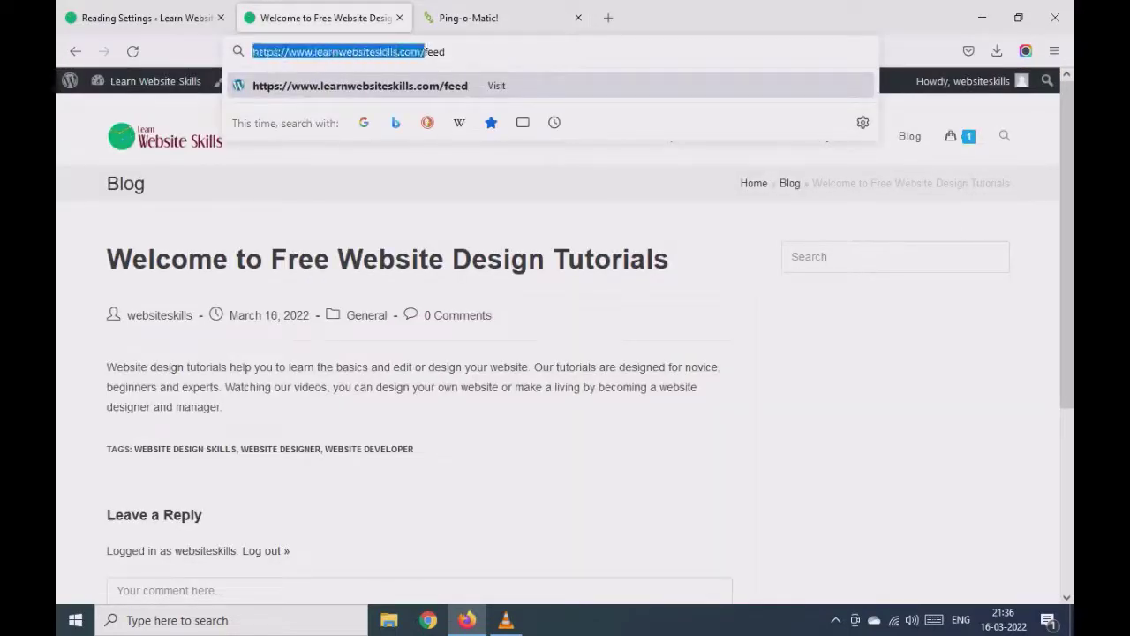
left_click(468, 18)
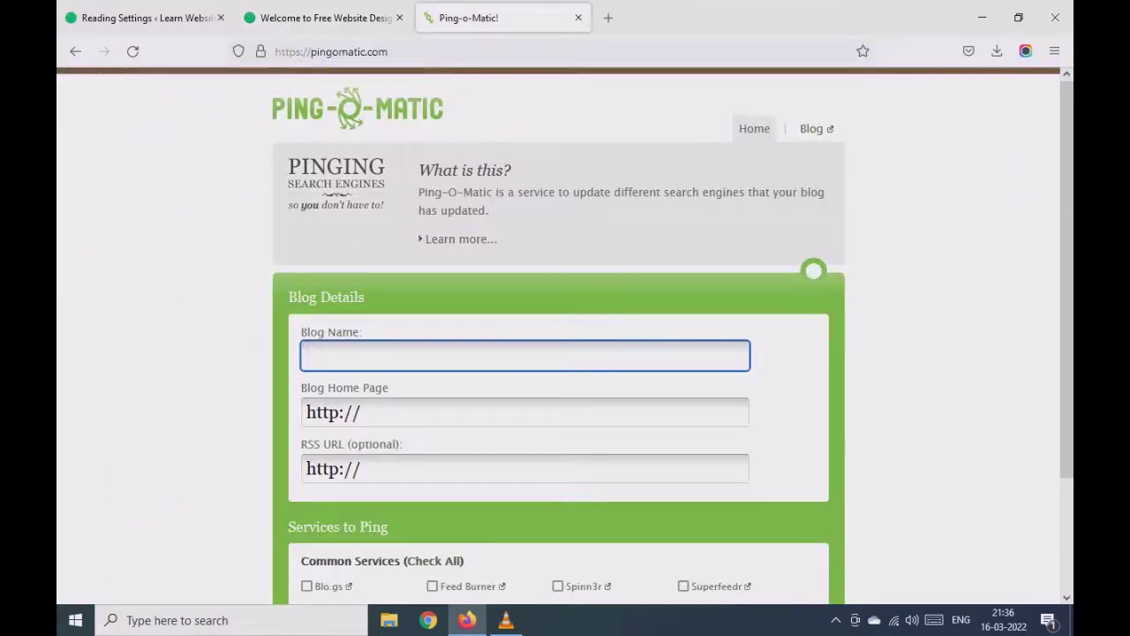
type("Learn Webs")
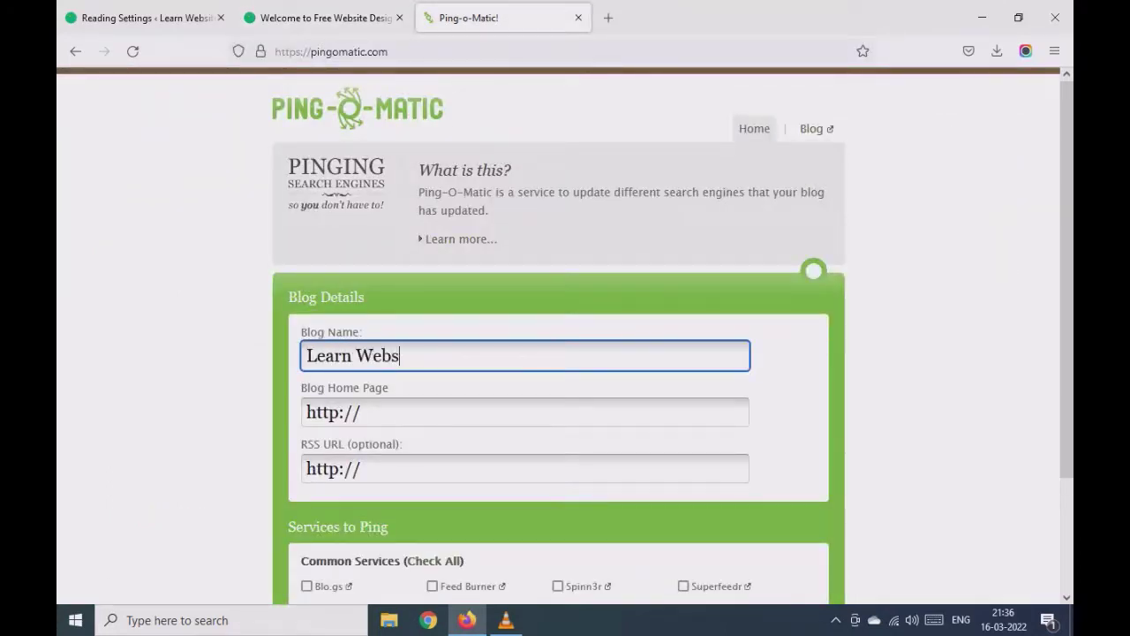
type("ite Skil")
type("ls")
key("Tab")
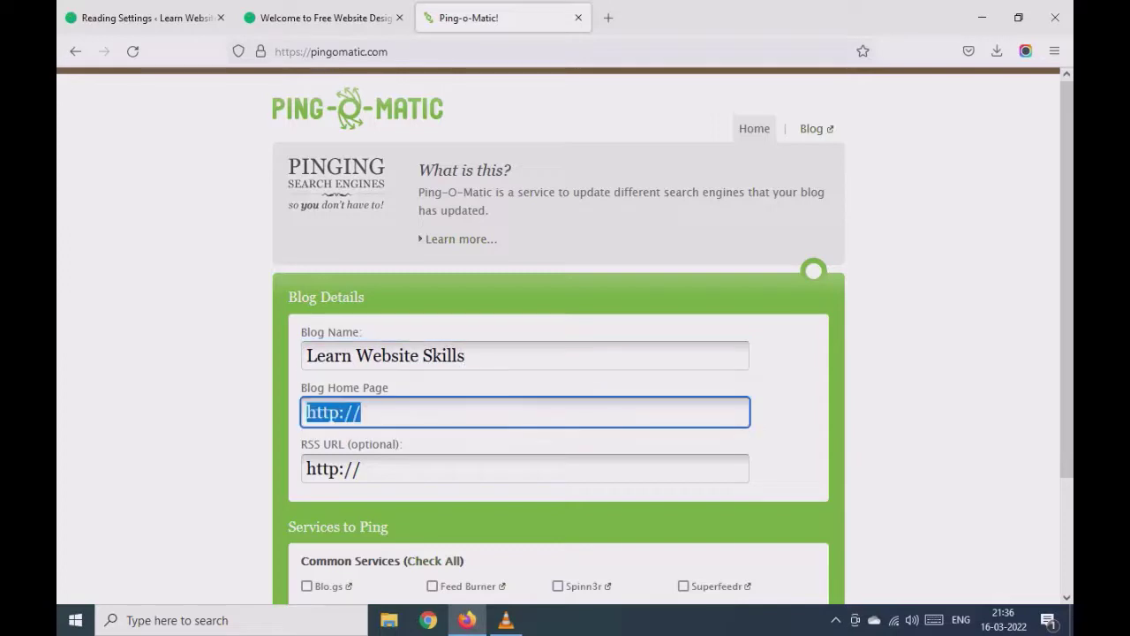
key("ctrl+v")
key("Tab")
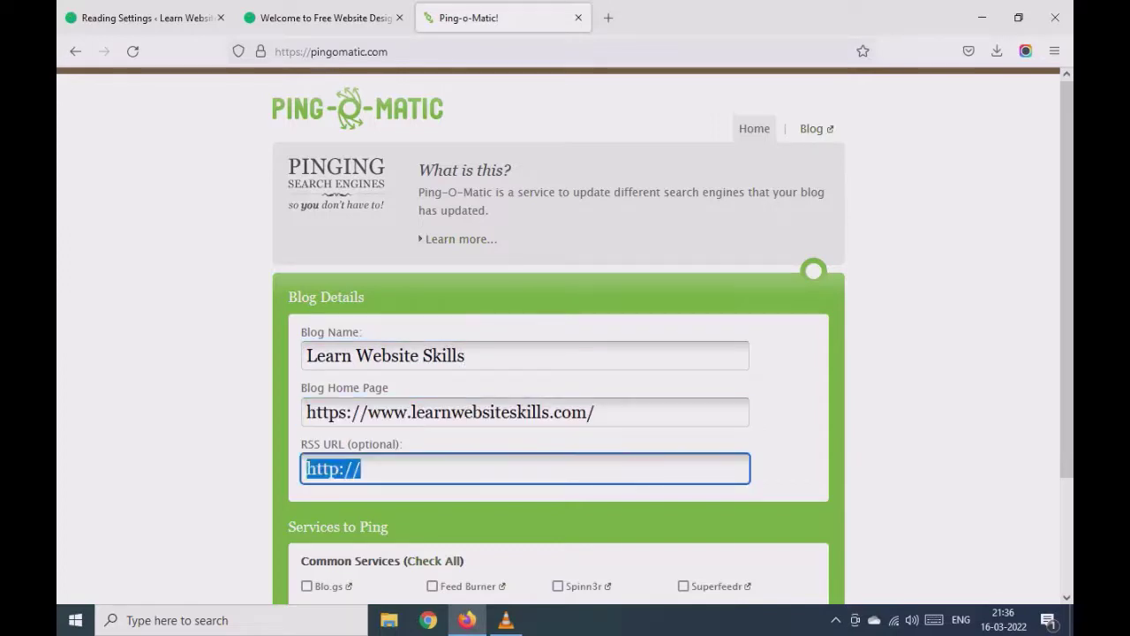
key("ctrl+v")
type("feed")
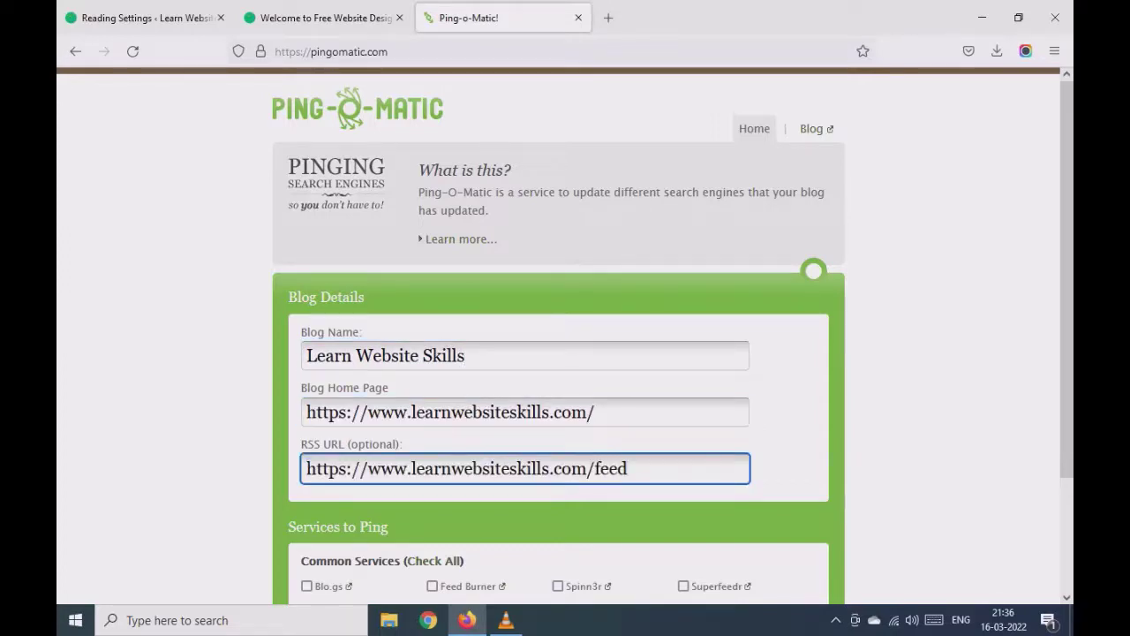
- Select all common services to ping, send the pings and check the results page
scroll(559, 335, "down", 3)
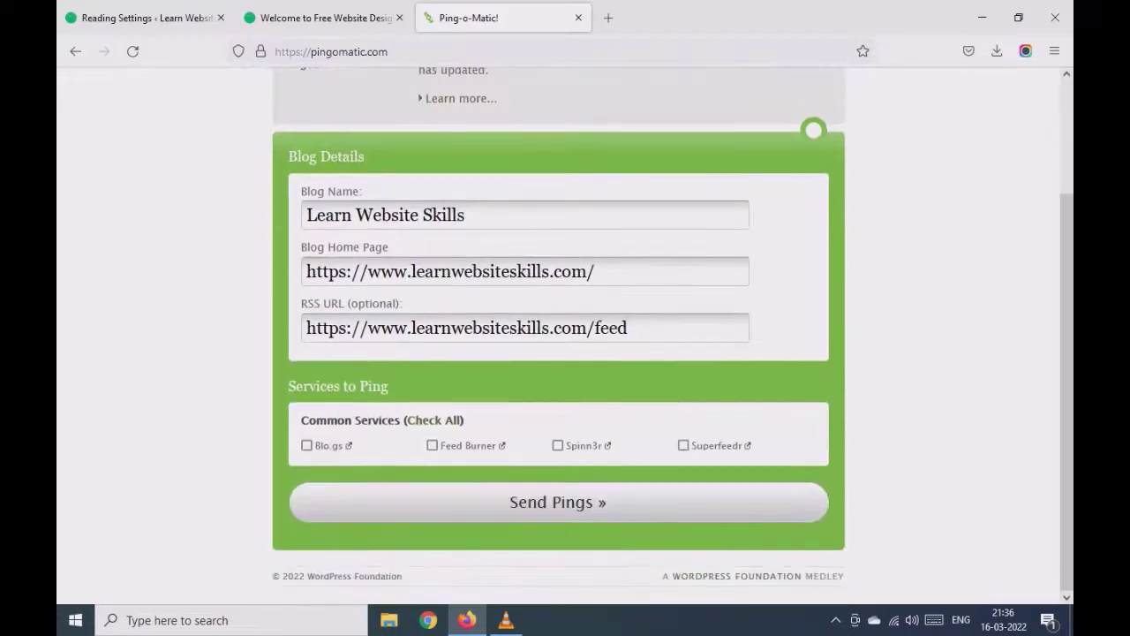
left_click(433, 421)
scroll(434, 420, "up", 3)
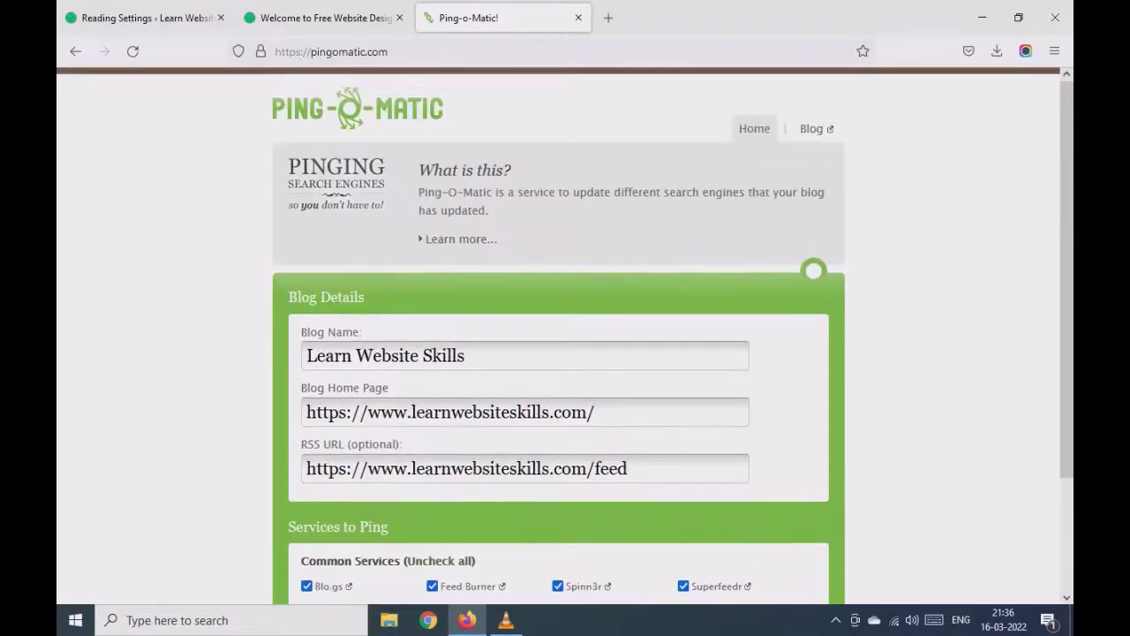
scroll(559, 336, "down", 3)
left_click(560, 502)
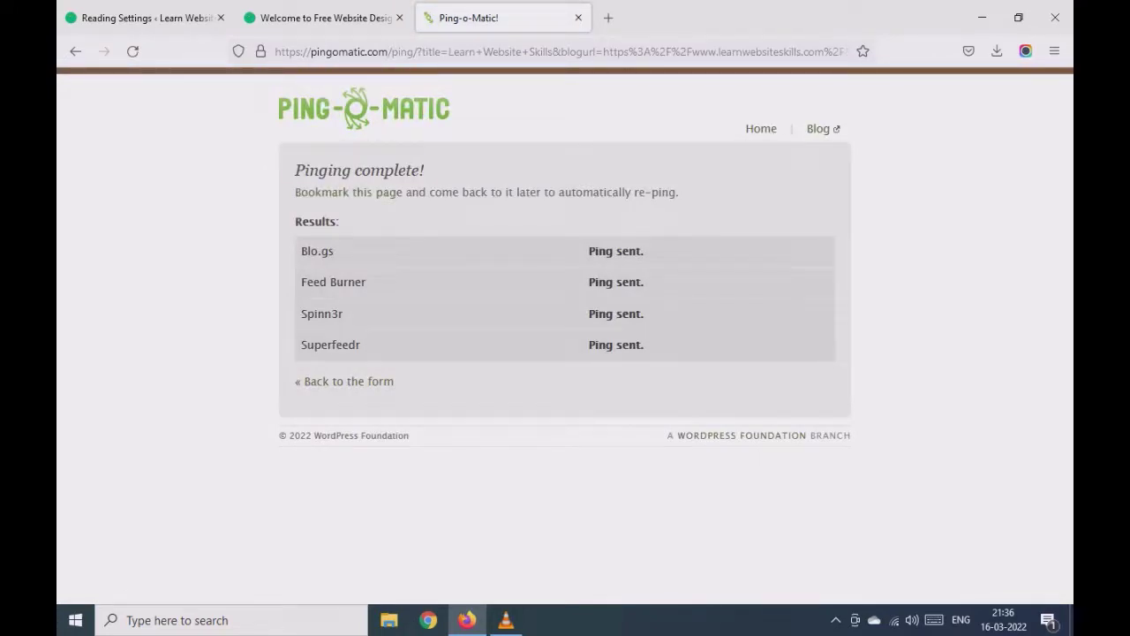
triple_click(360, 170)
left_click(360, 172)
- View the site's home page from its logo, and recheck the search engine visibility option in the Reading settings
left_click(325, 17)
key("Escape")
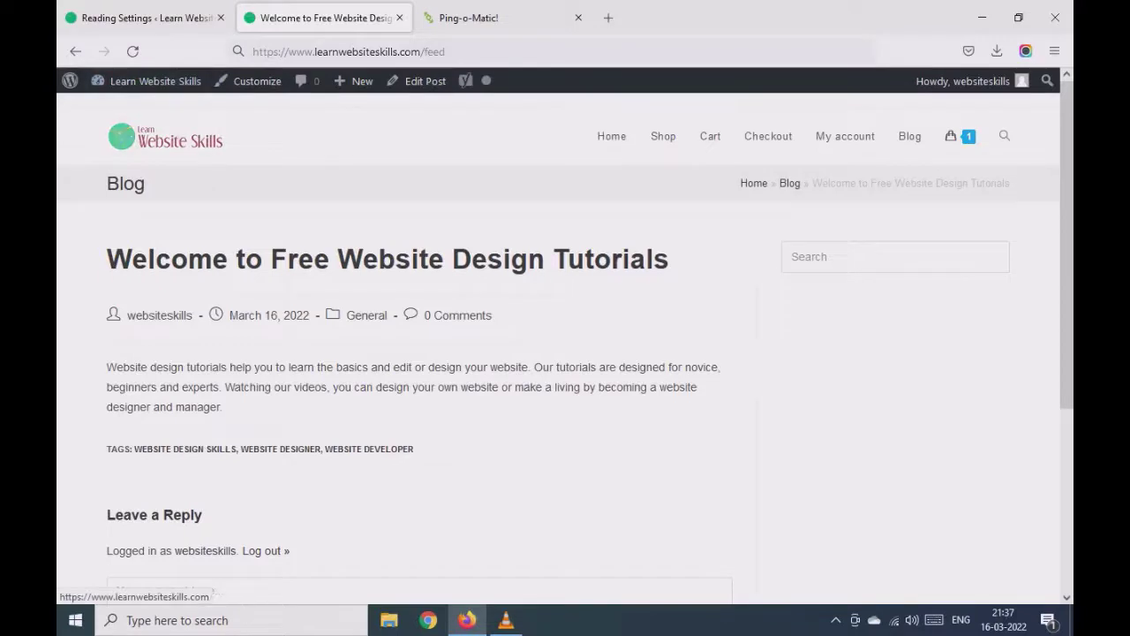
left_click(165, 136)
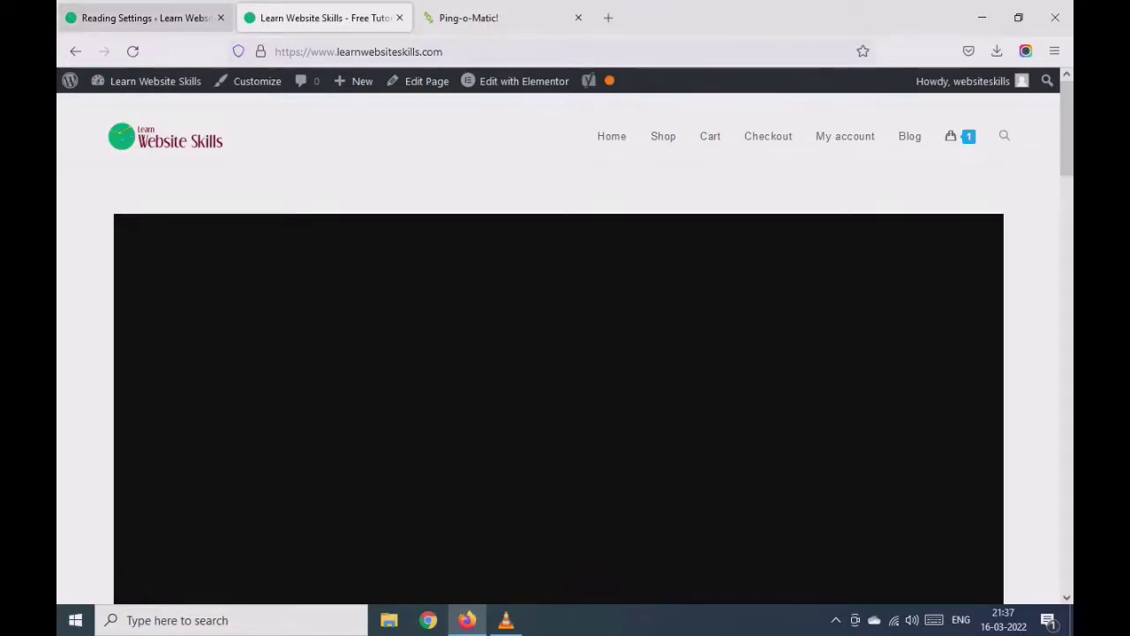
key("ctrl+shift+Tab")
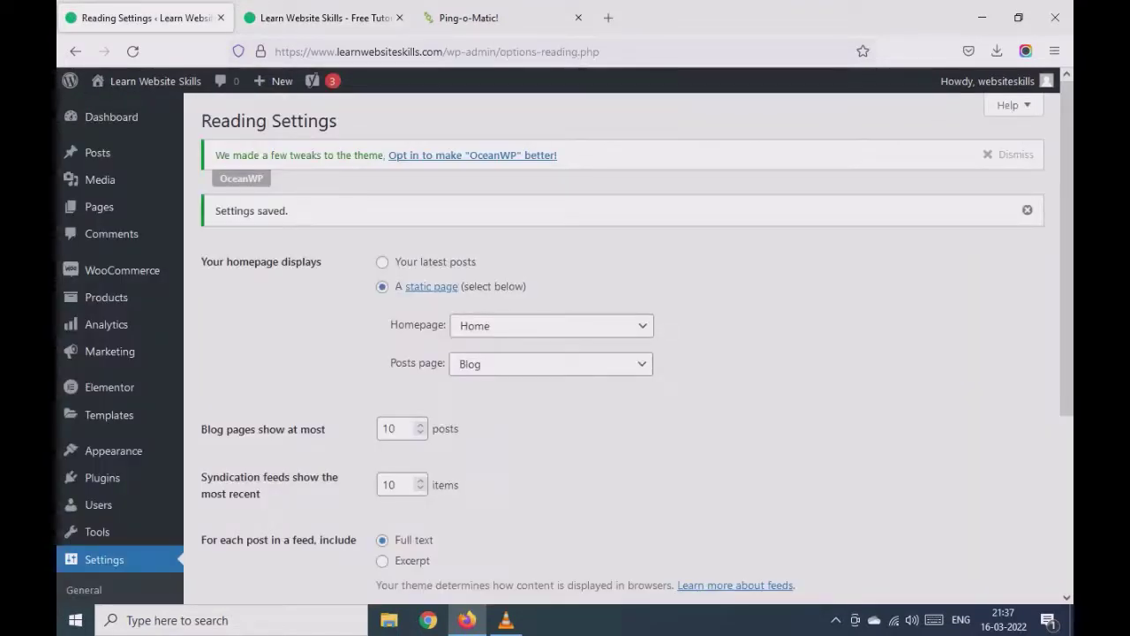
scroll(618, 354, "down", 5)
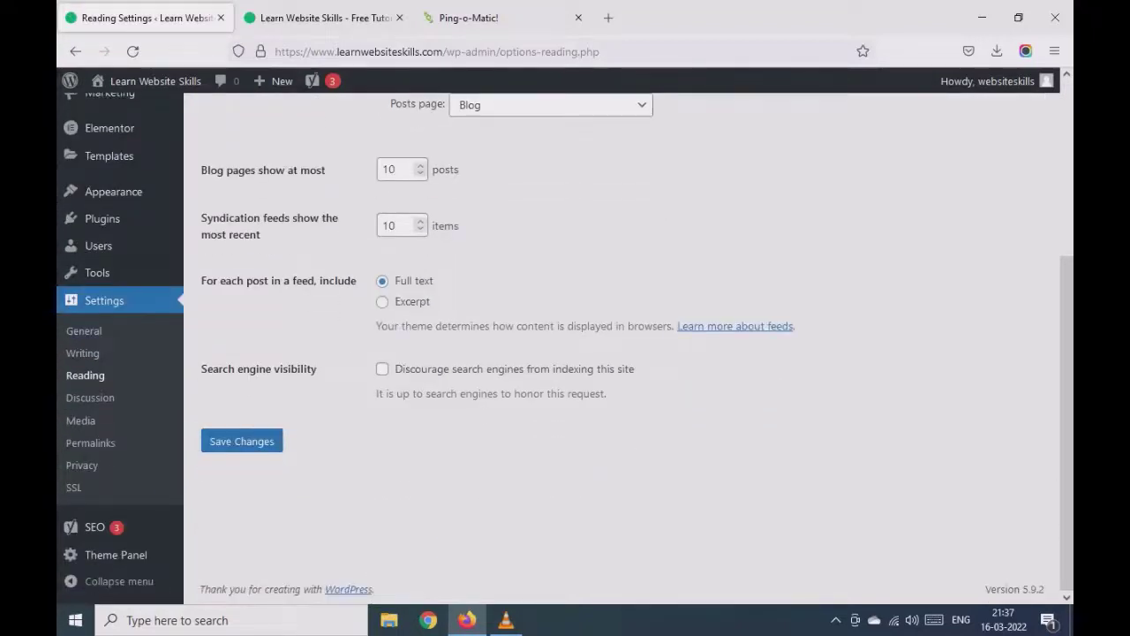
- Search the new plugins for "google", then install and activate Site Kit by Google
mouse_move(102, 218)
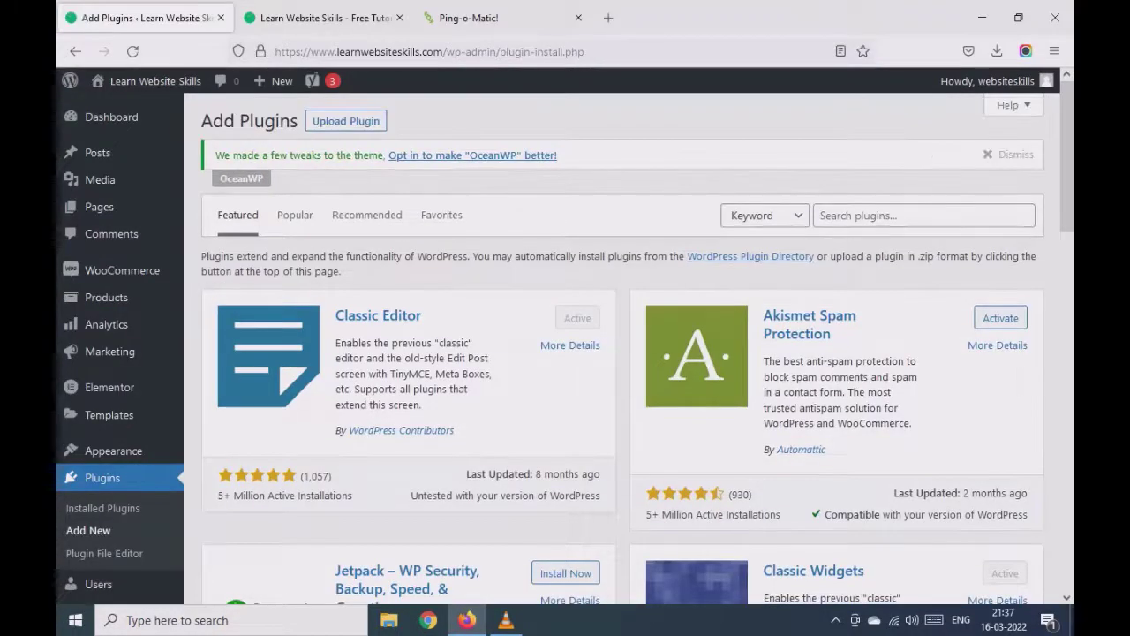
left_click(923, 215)
type("google")
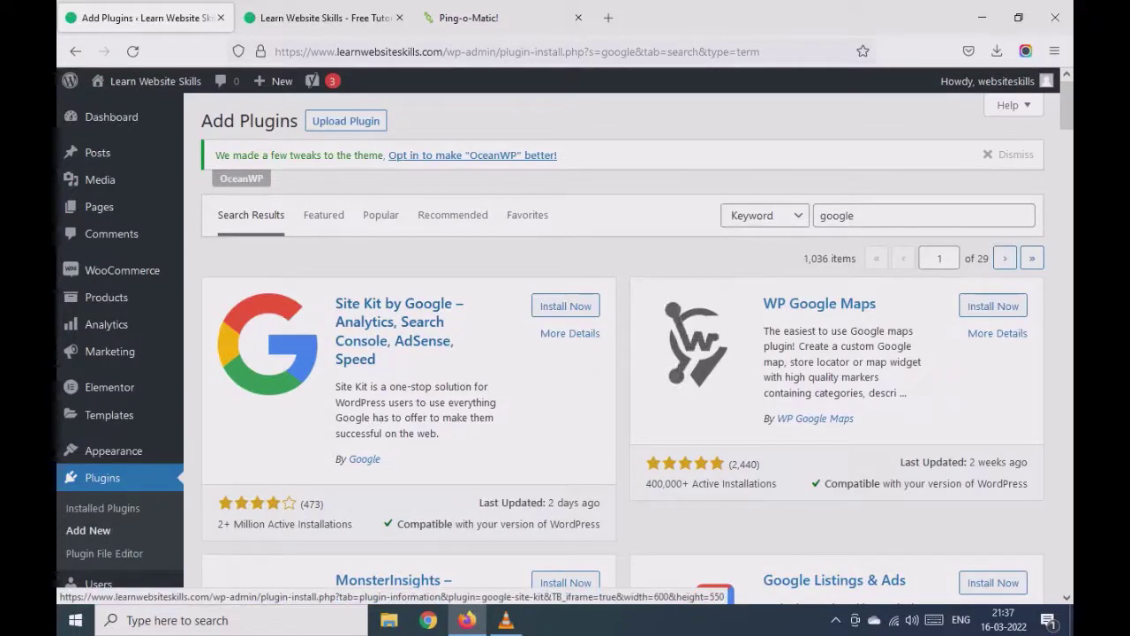
left_click(565, 305)
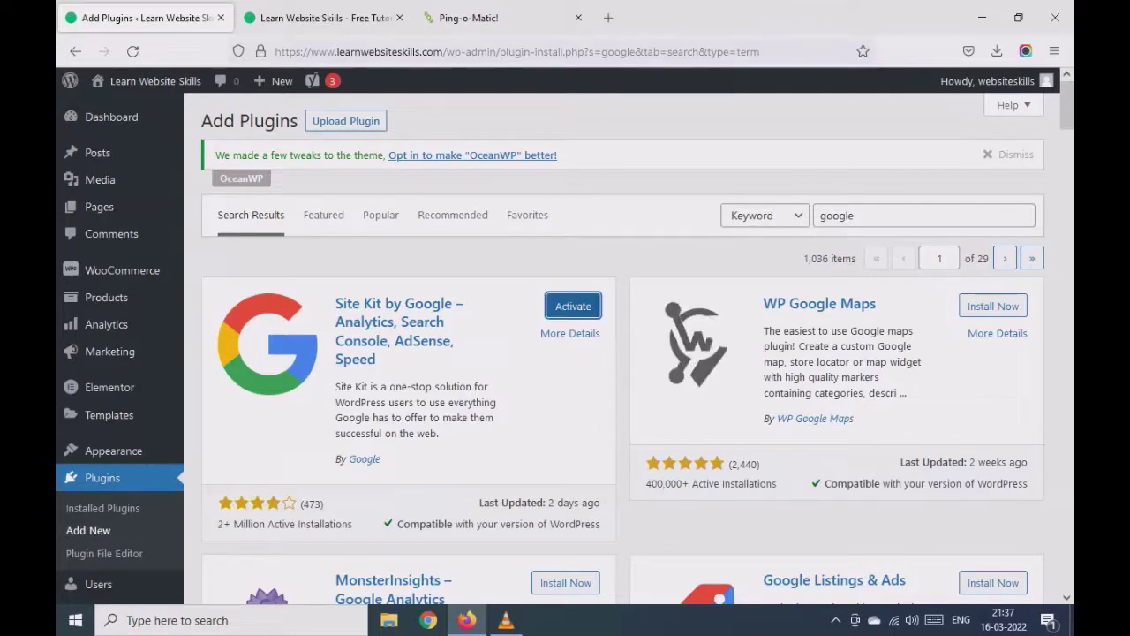
left_click(573, 306)
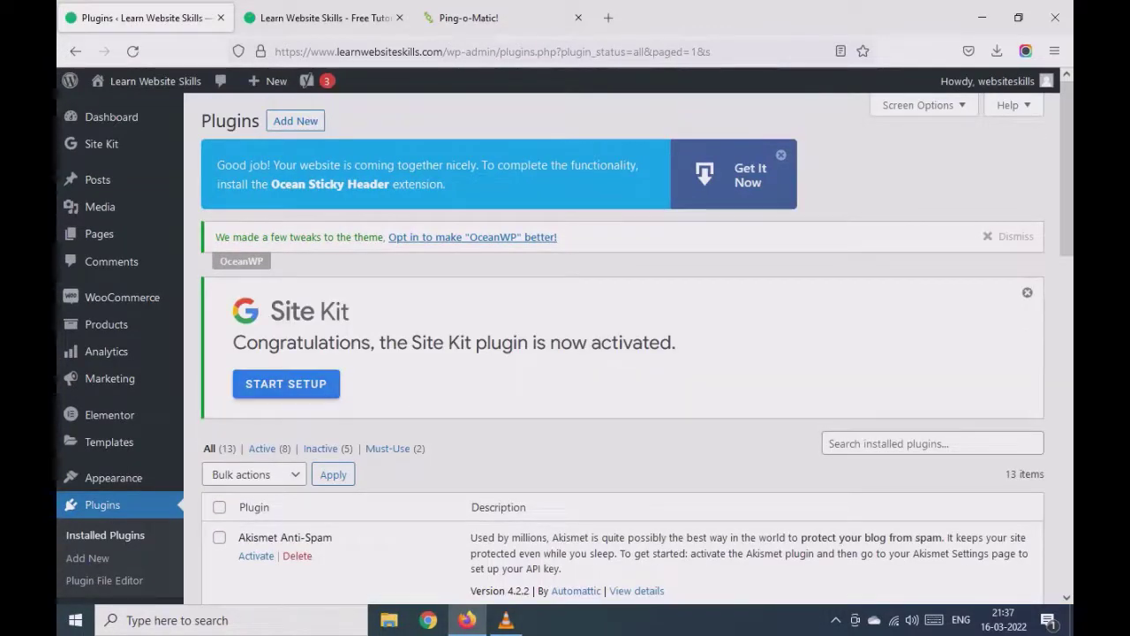
- Start the Site Kit setup and proceed to sign in with Google, leaving anonymous usage data sharing off
left_click(286, 383)
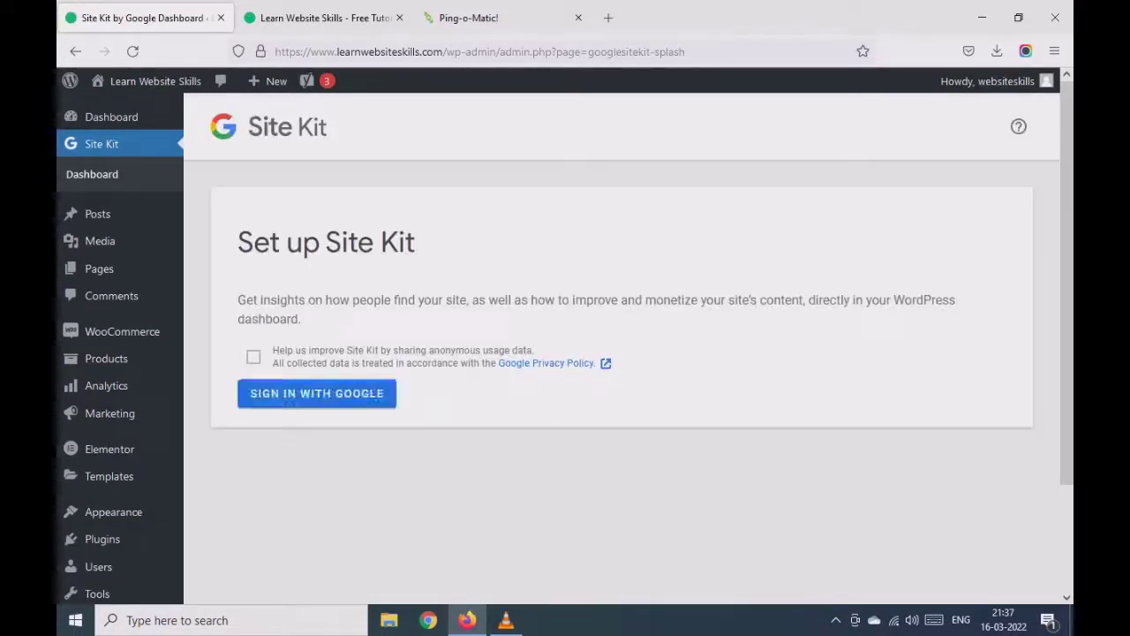
left_click(318, 393)
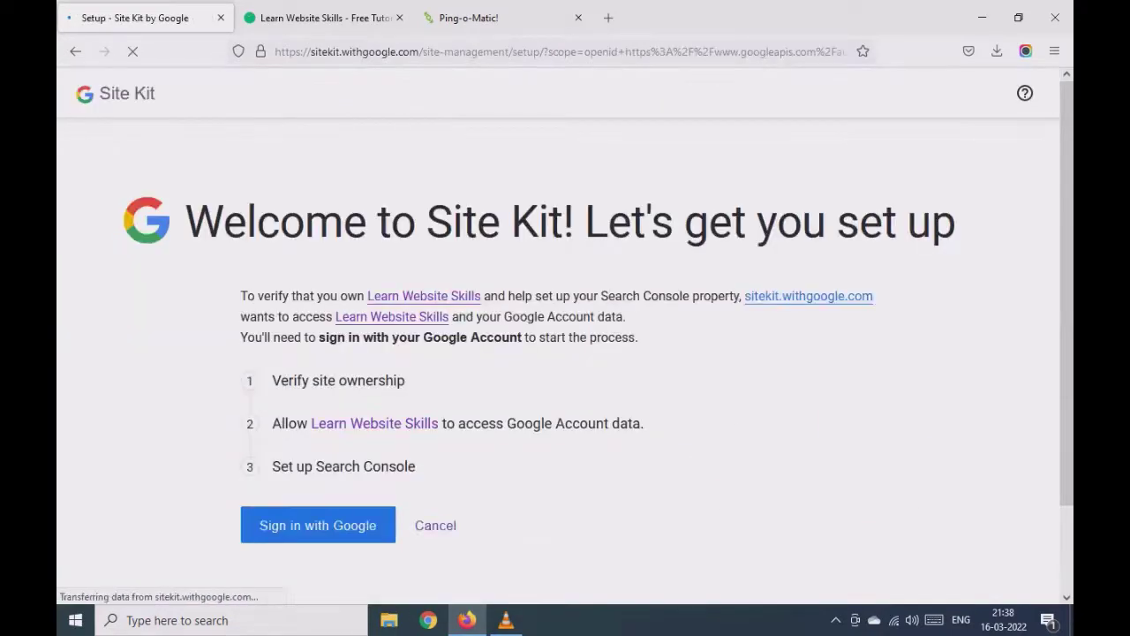
left_click(318, 526)
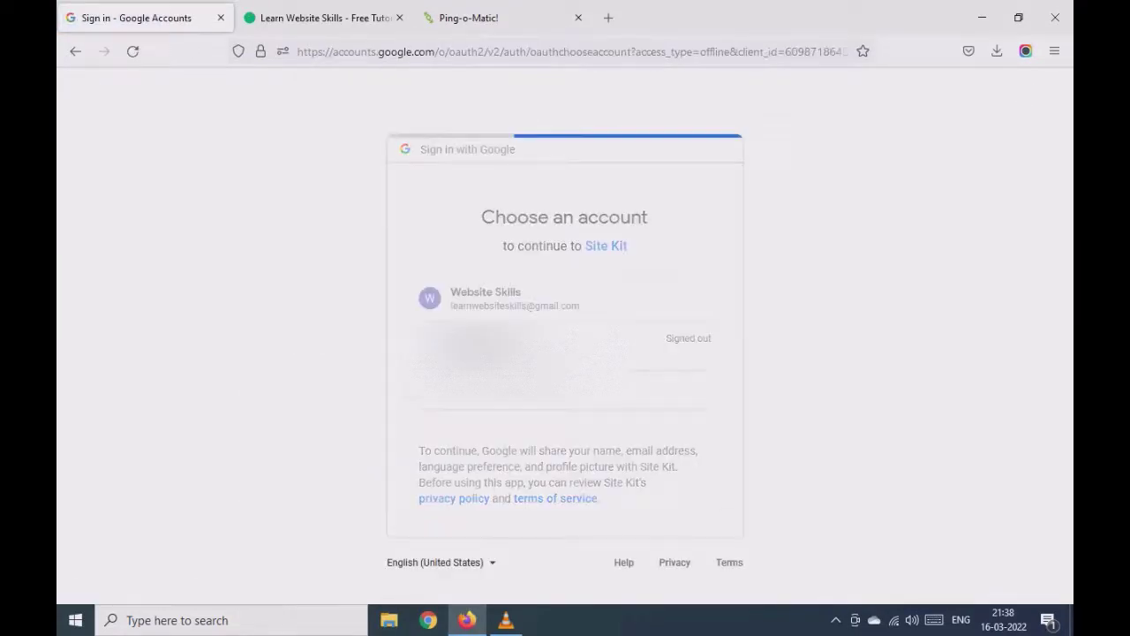
- Allow Site Kit to view and manage Search Console data and manage the sites and domains list, and continue to site ownership verification
scroll(565, 335, "down", 5)
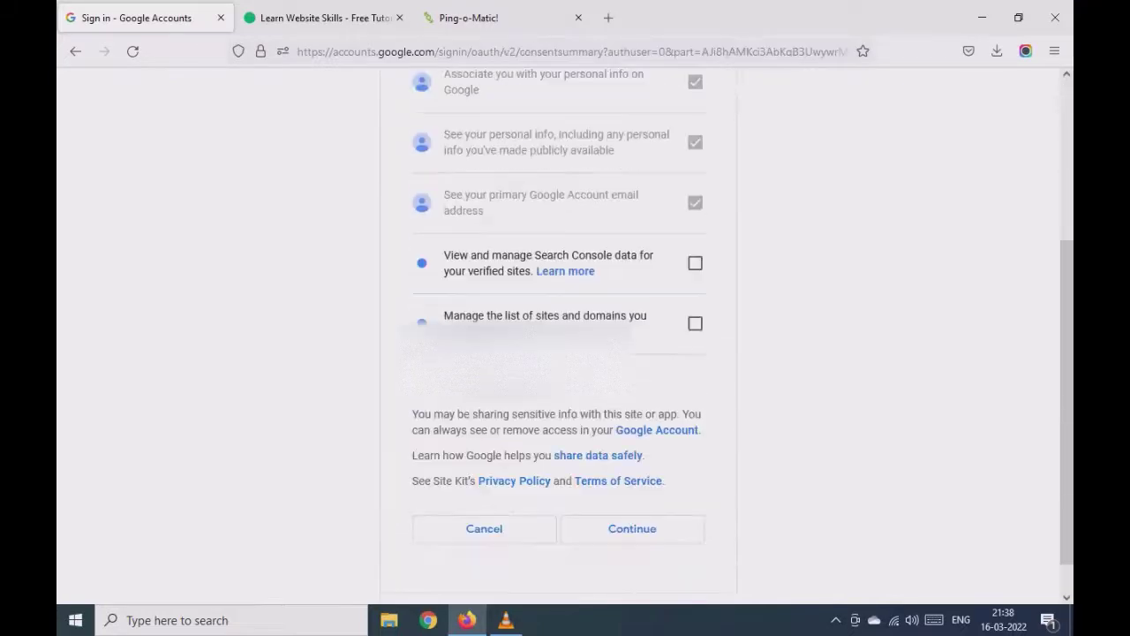
left_click(695, 263)
left_click(695, 323)
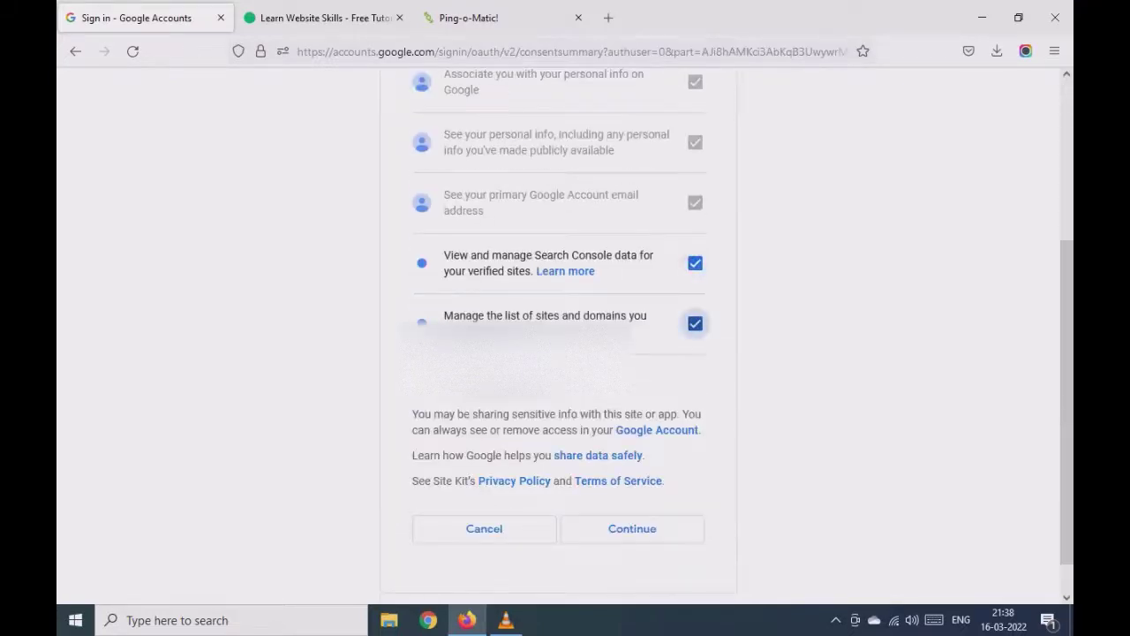
scroll(695, 282, "down", 1)
left_click(632, 487)
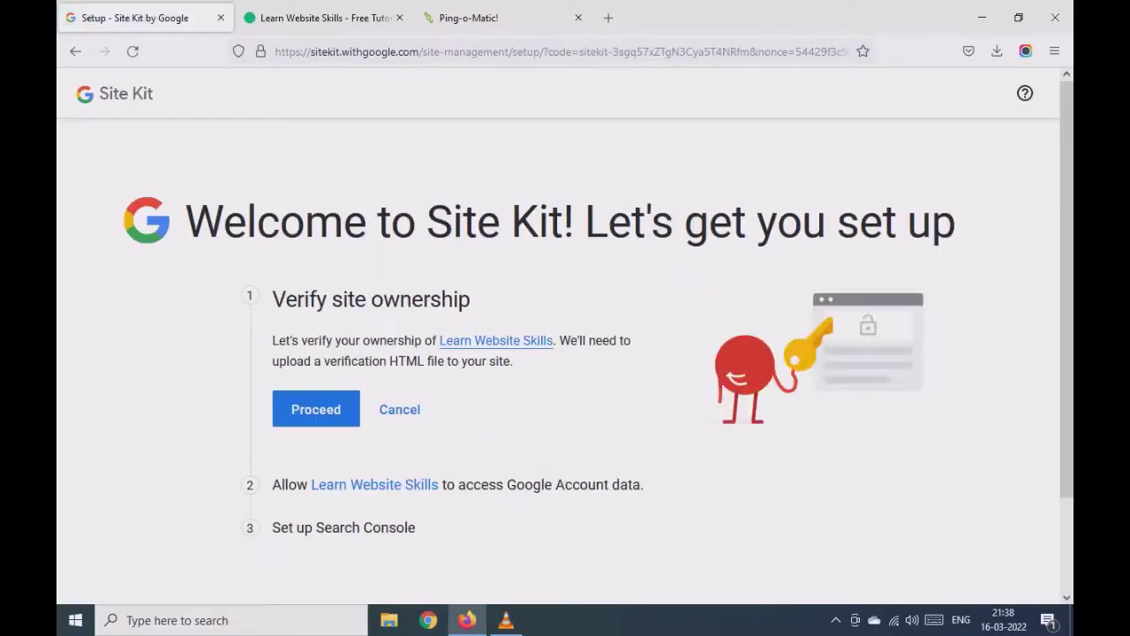
left_click_drag(273, 301, 459, 300)
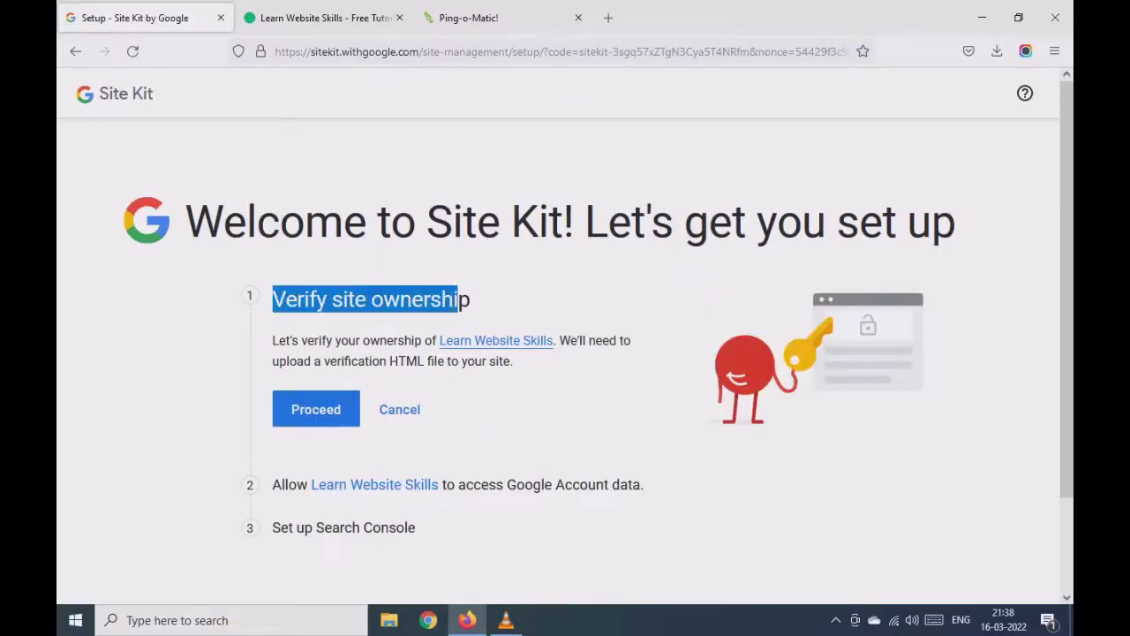
- Verify ownership of Learn Website Skills and allow the site to access the Google Account data
left_click(461, 302)
left_click(316, 409)
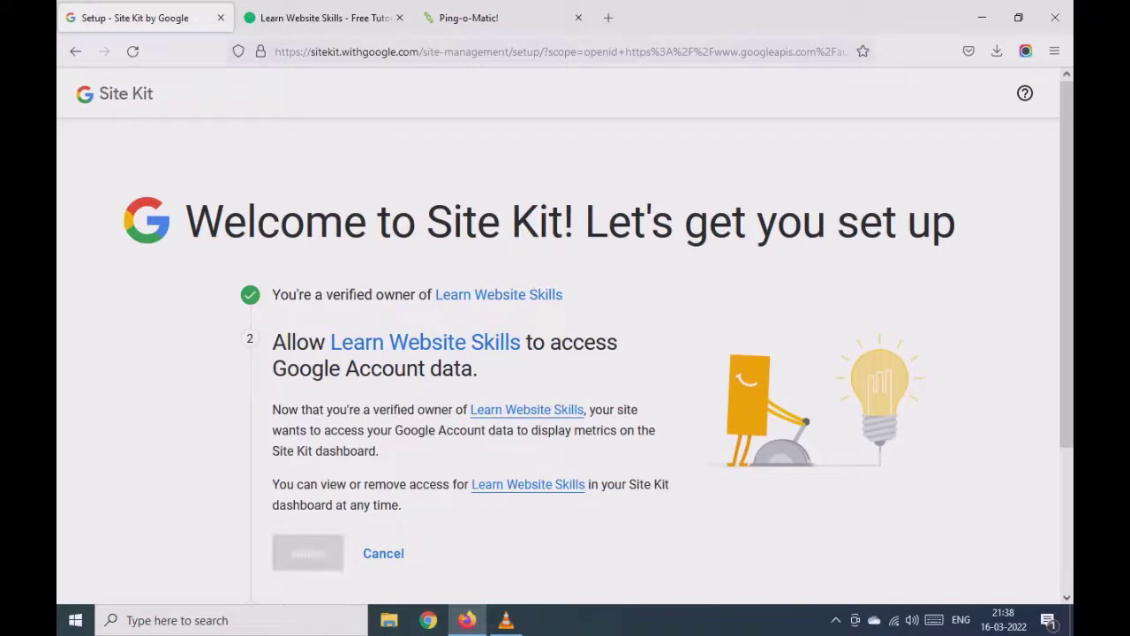
left_click(308, 440)
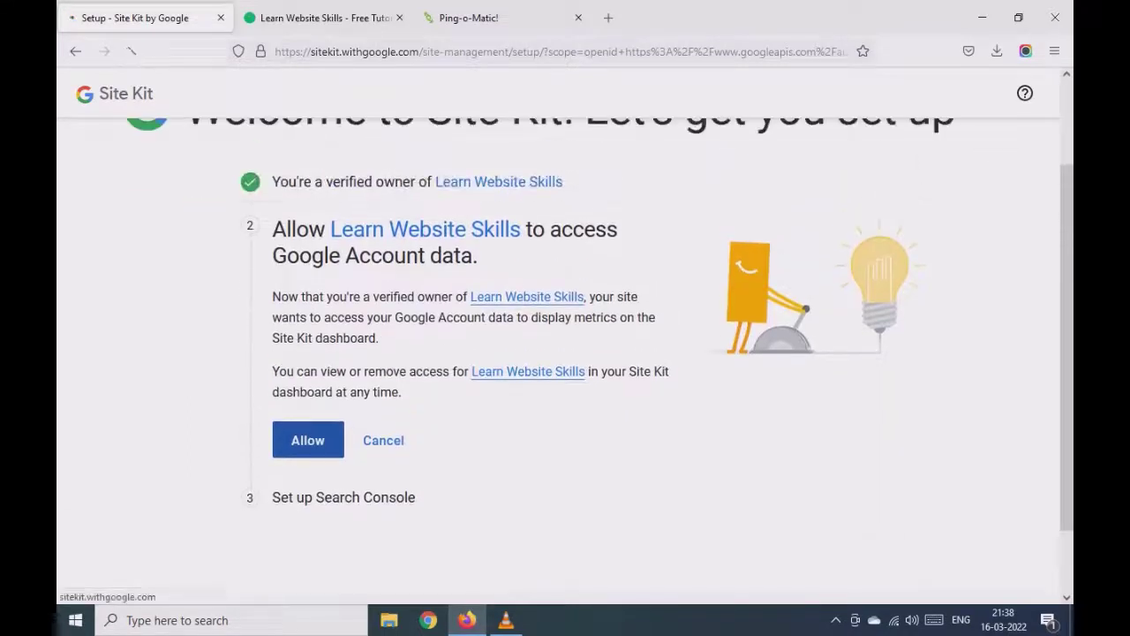
left_click_drag(281, 182, 323, 182)
left_click(323, 182)
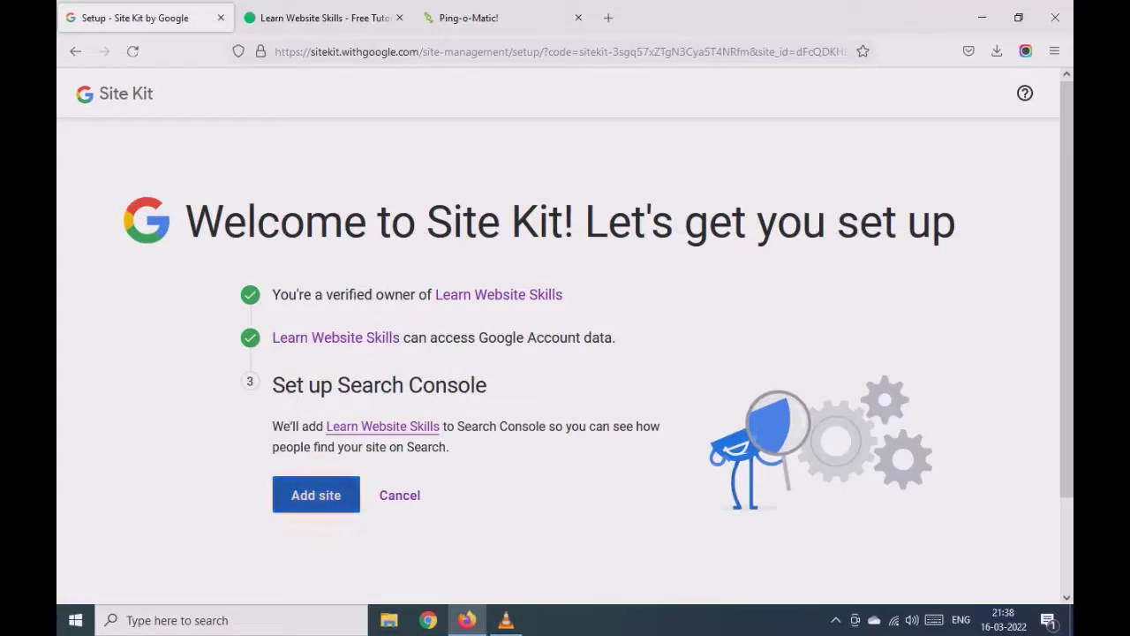
- Add the site to Search Console and continue to the Site Kit dashboard
left_click_drag(338, 386, 495, 385)
left_click(316, 496)
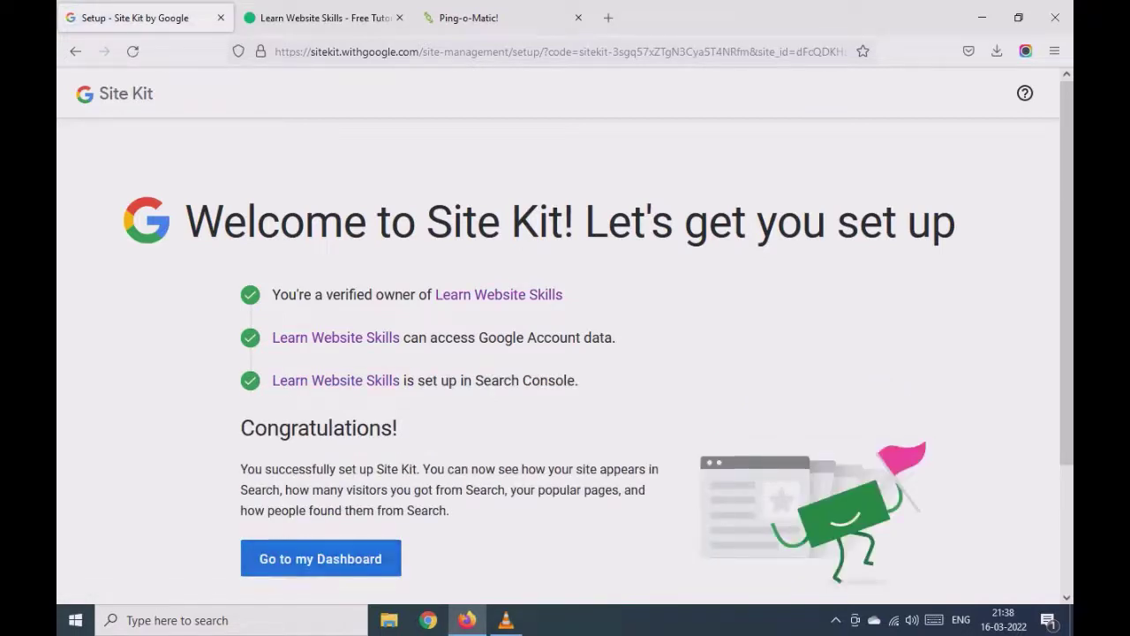
left_click_drag(240, 428, 398, 429)
left_click(321, 558)
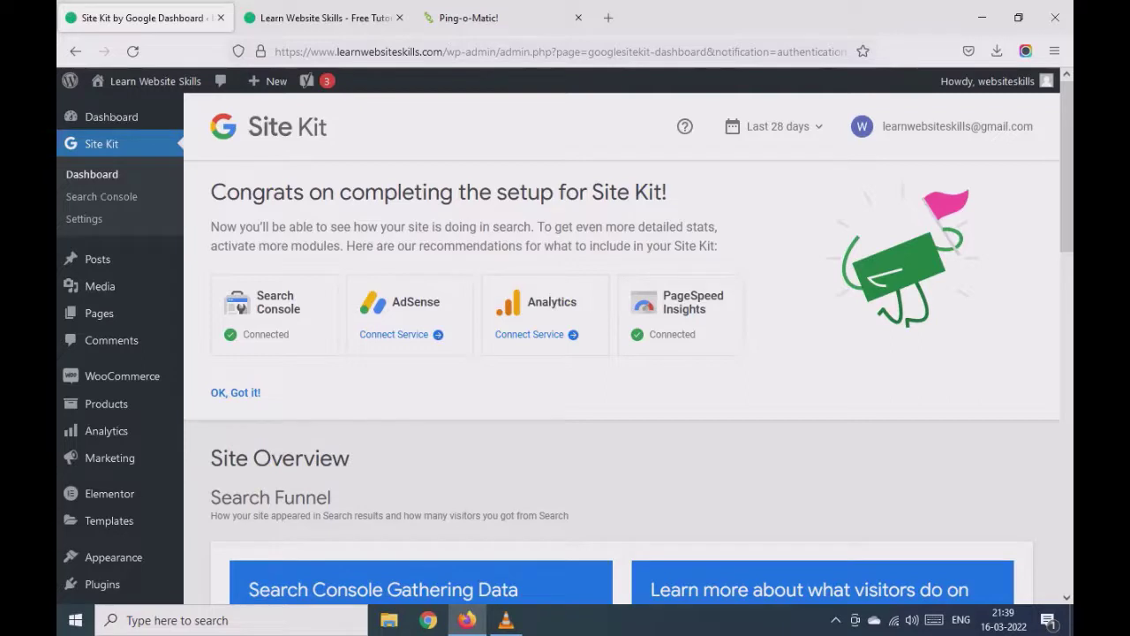
- Connect the Analytics service with the existing Google account and allow Site Kit to see and download Google Analytics data
left_click_drag(676, 296, 708, 310)
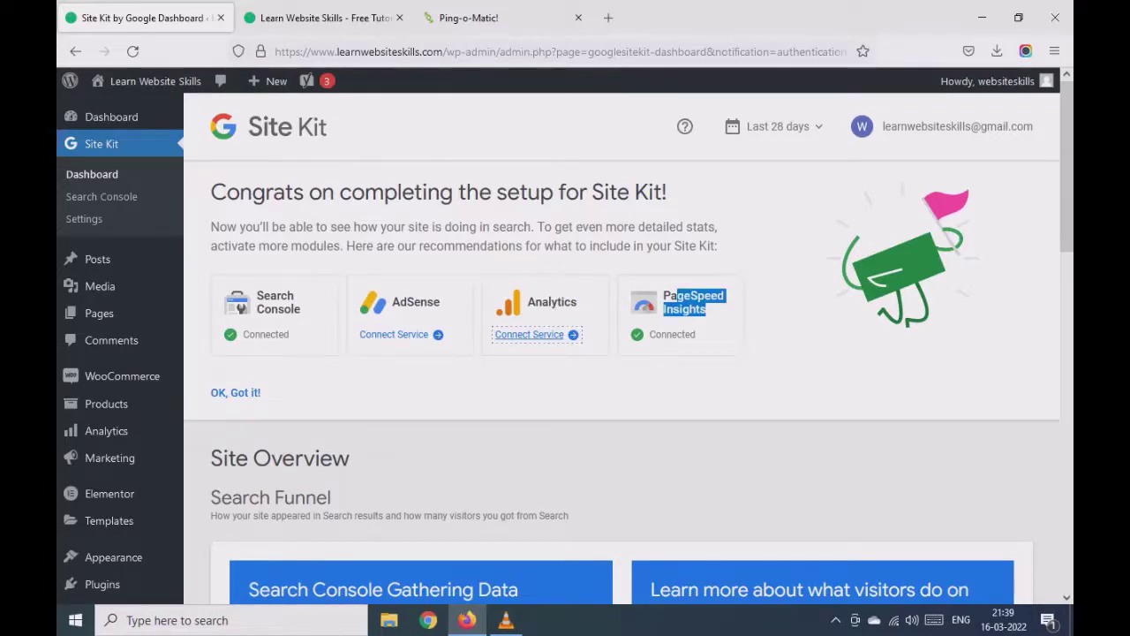
key("Return")
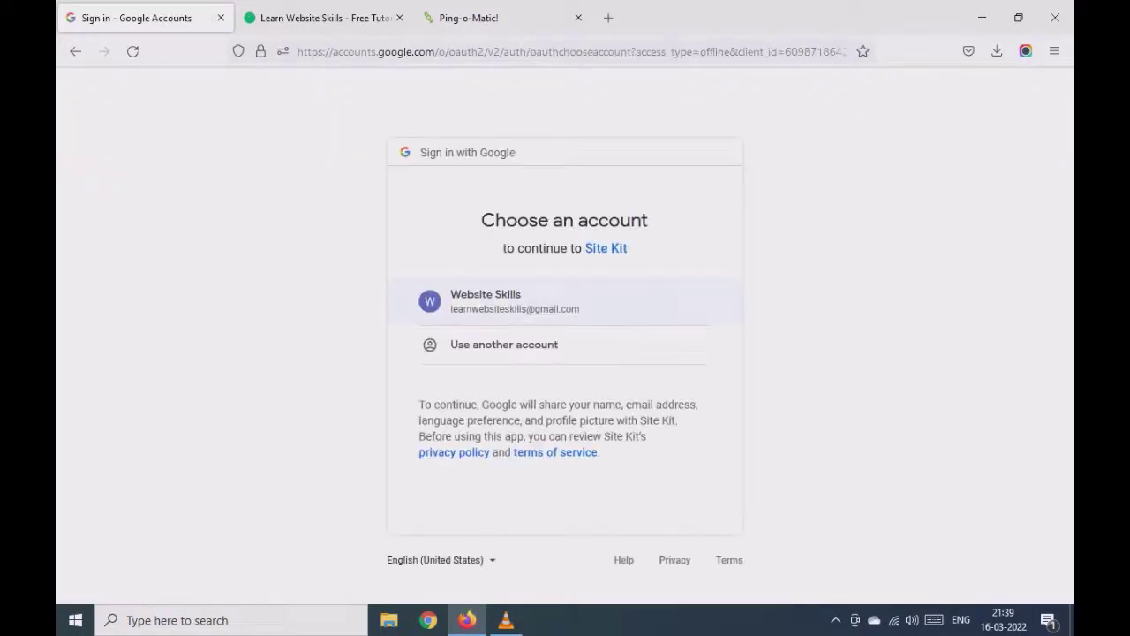
key("Return")
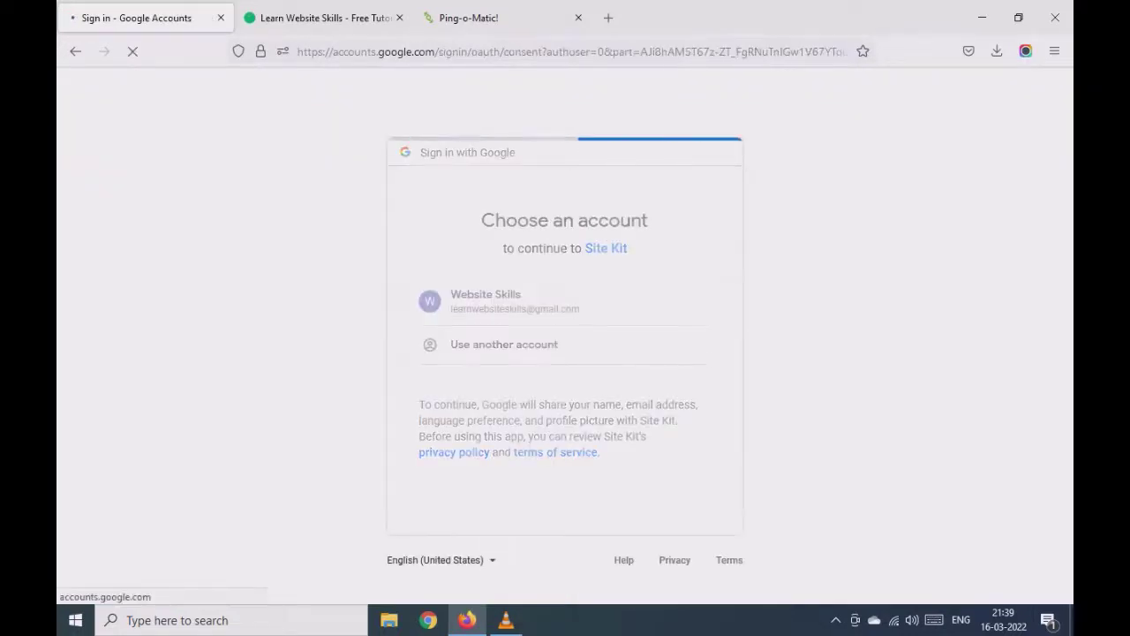
scroll(558, 336, "down", 3)
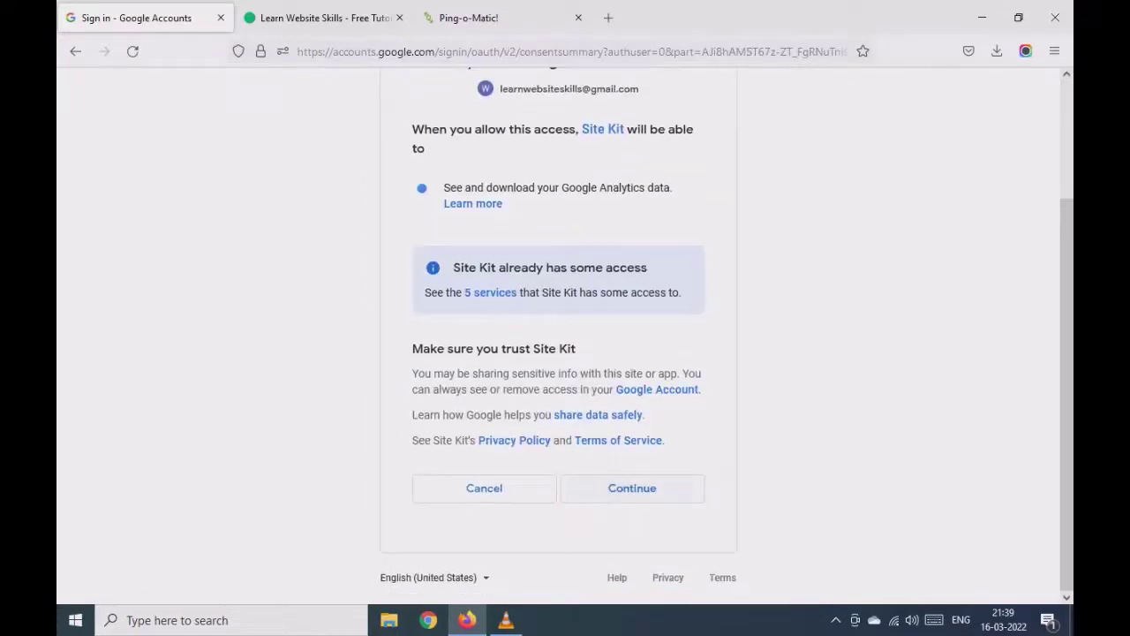
key("Return")
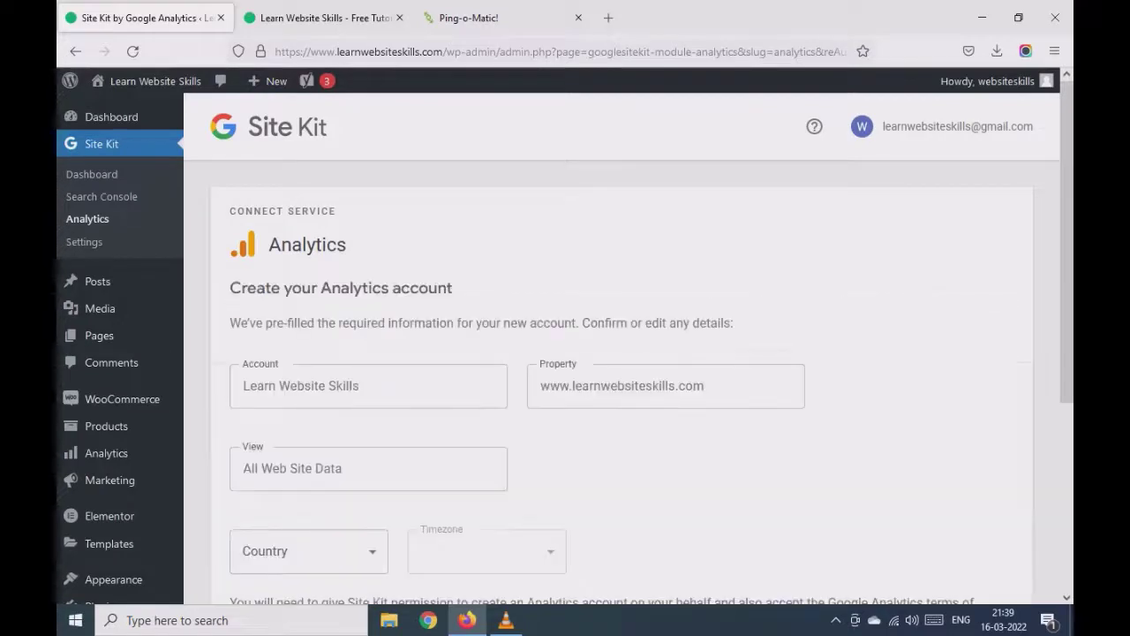
- Set the new Analytics account's country to India, keep the other prefilled details, and start creating the account
scroll(565, 353, "down", 2)
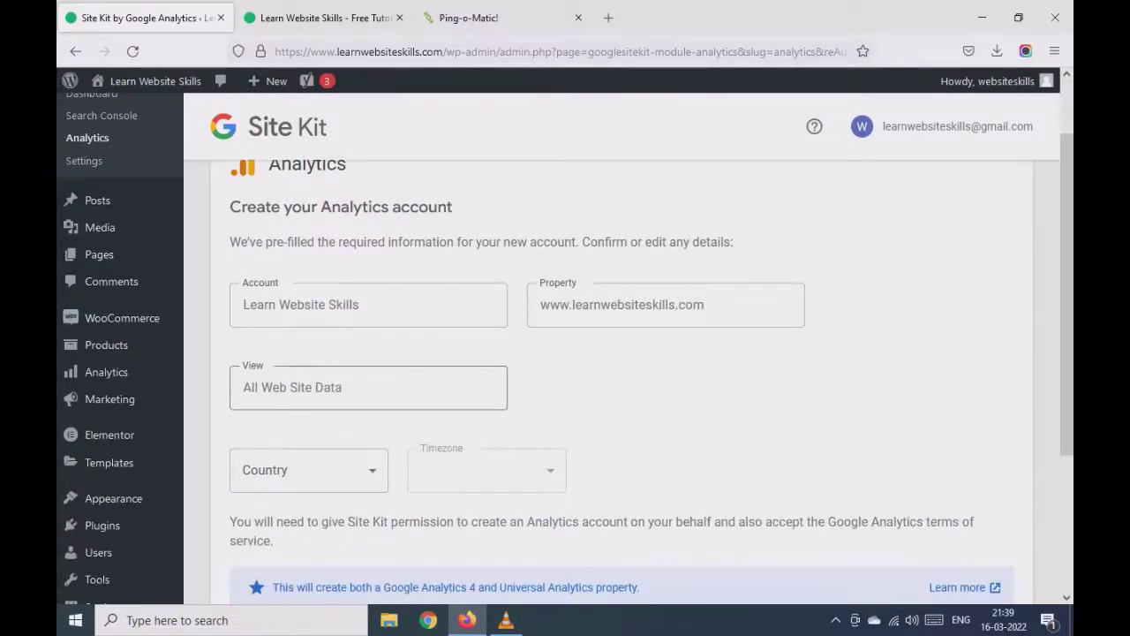
scroll(565, 353, "down", 1)
left_click(308, 388)
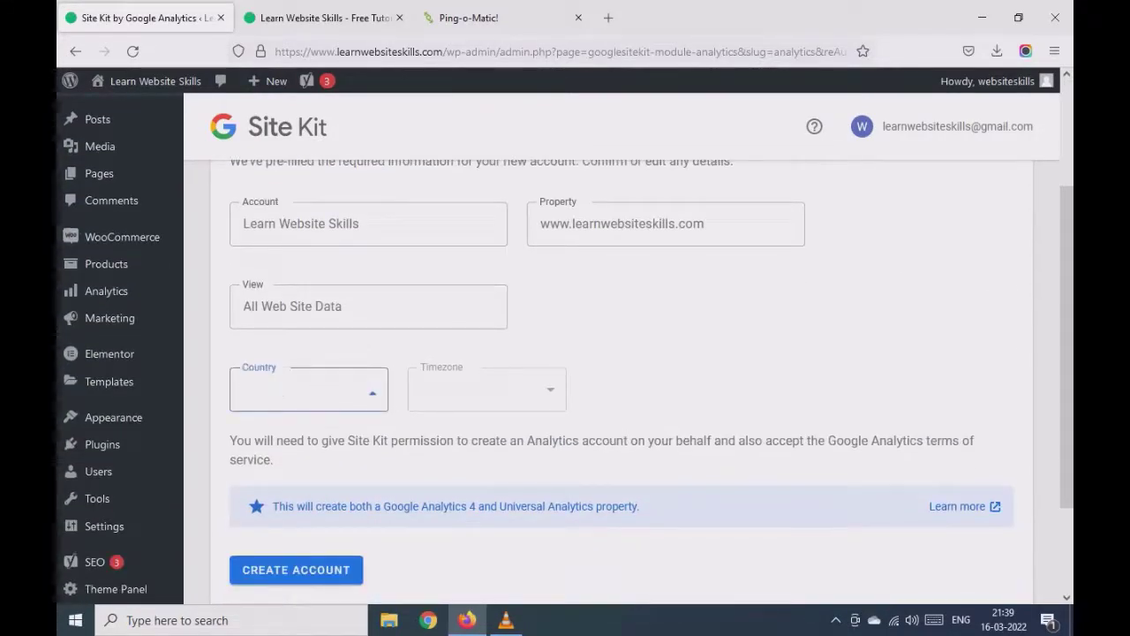
key("Escape")
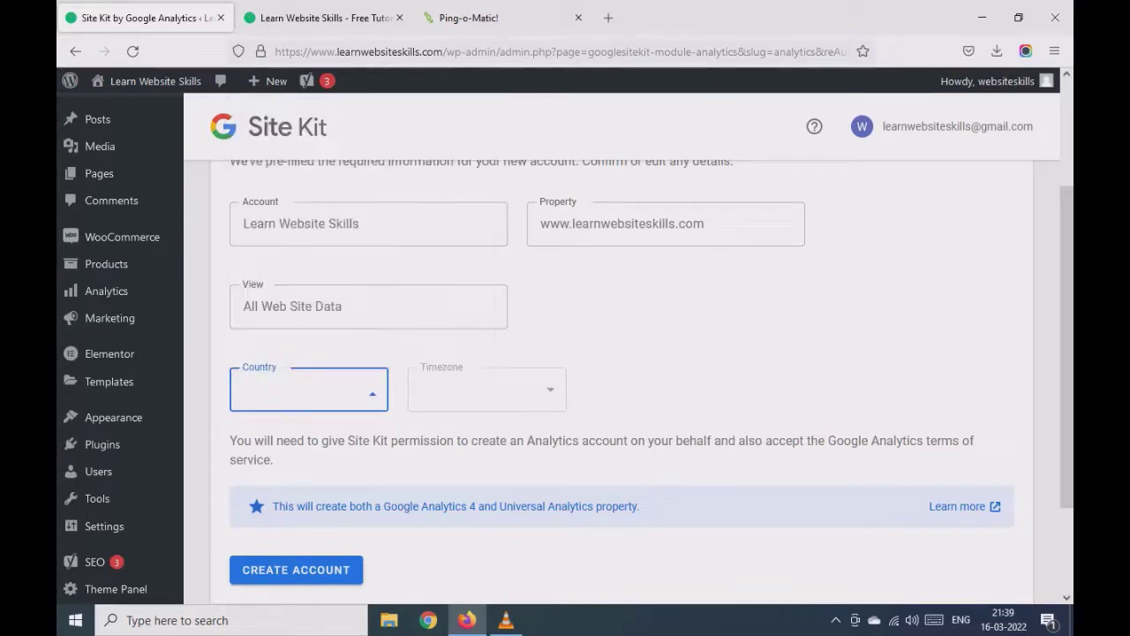
key("Down")
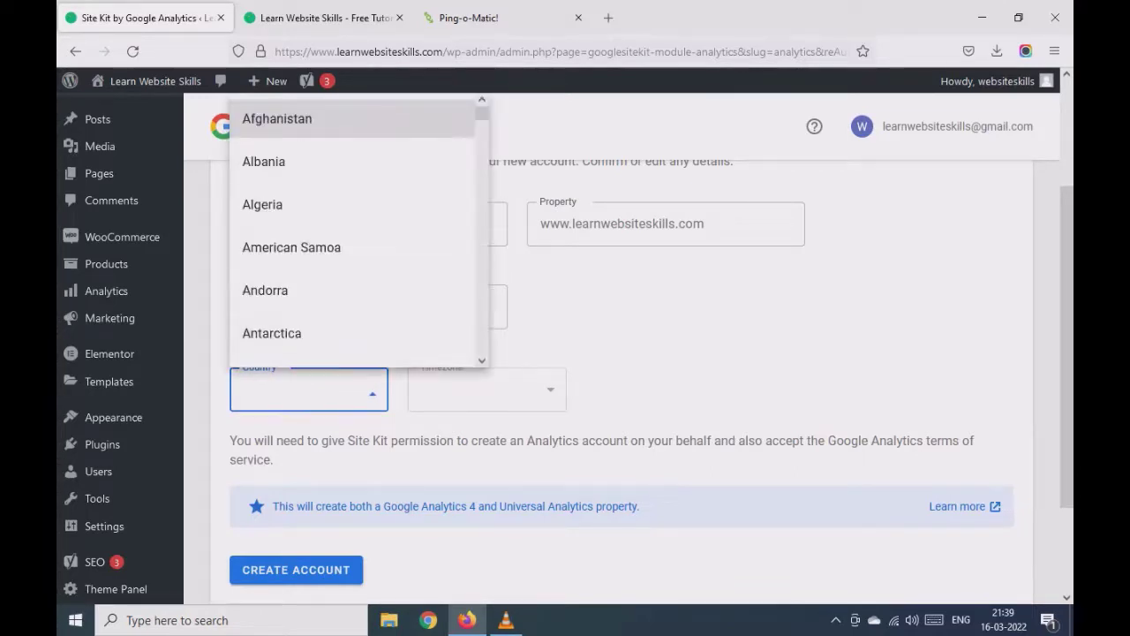
scroll(353, 230, "down", 20)
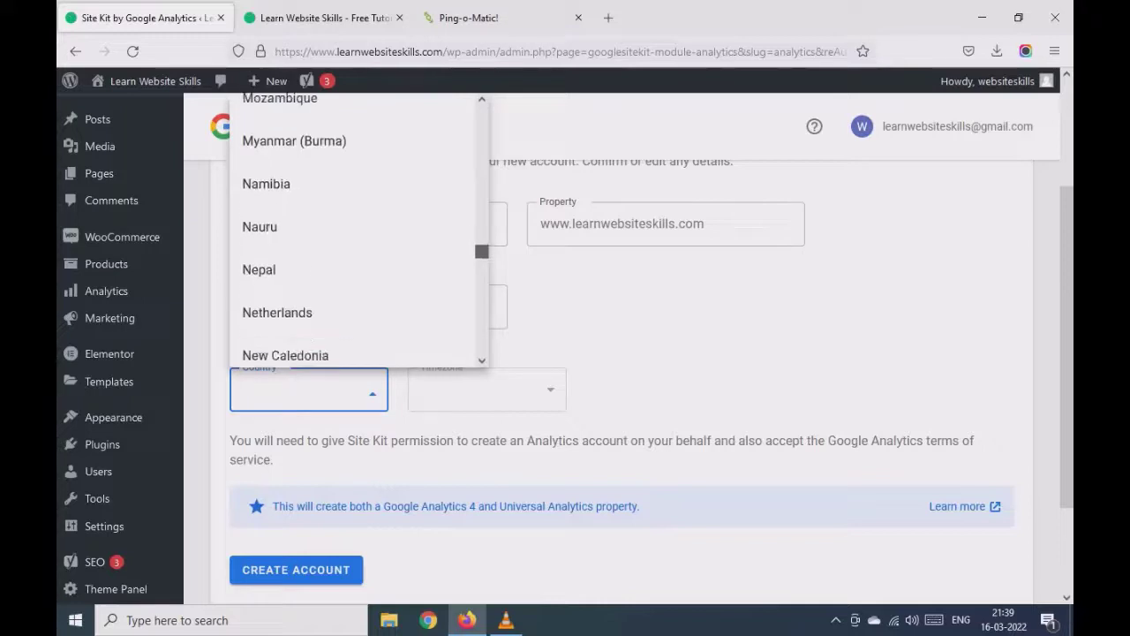
scroll(354, 230, "down", 20)
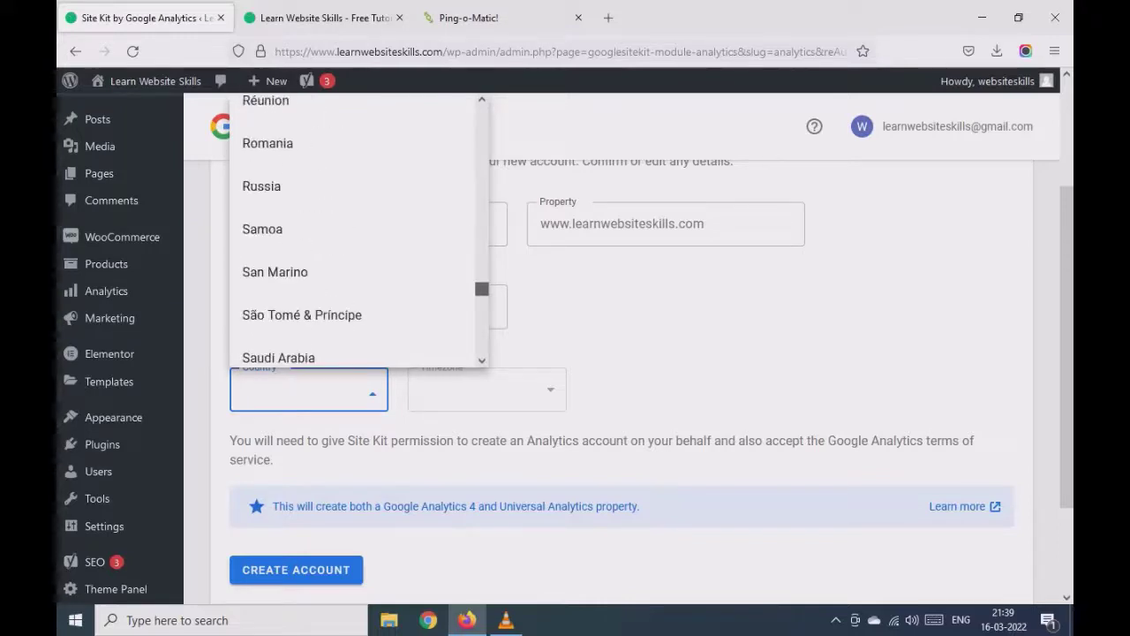
scroll(353, 229, "down", 8)
scroll(353, 230, "up", 20)
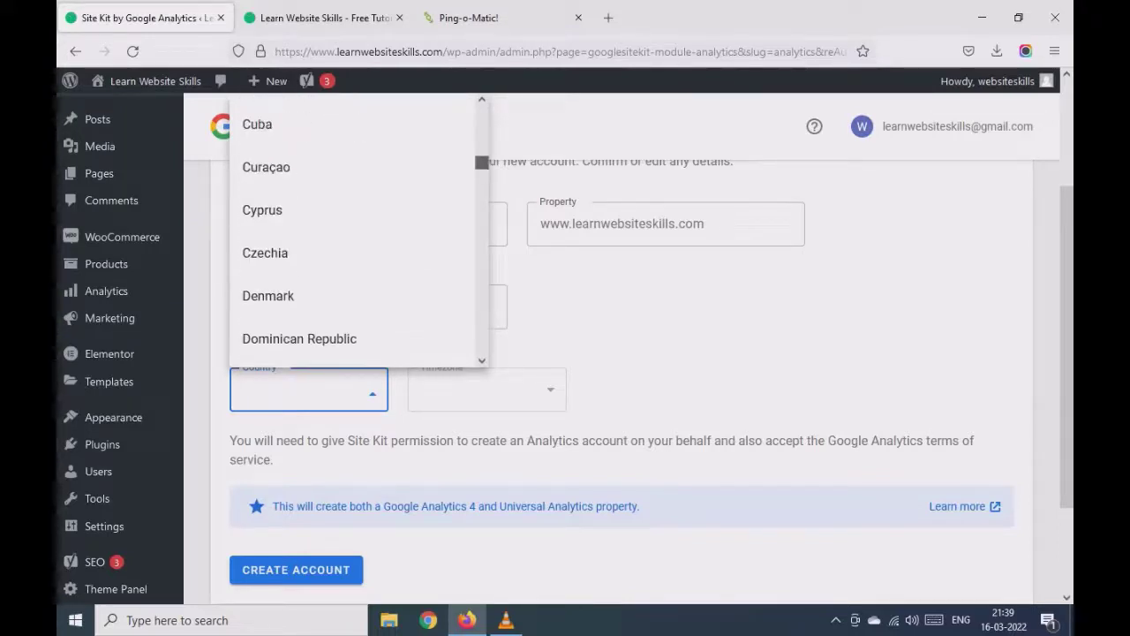
scroll(353, 230, "down", 6)
scroll(353, 229, "down", 5)
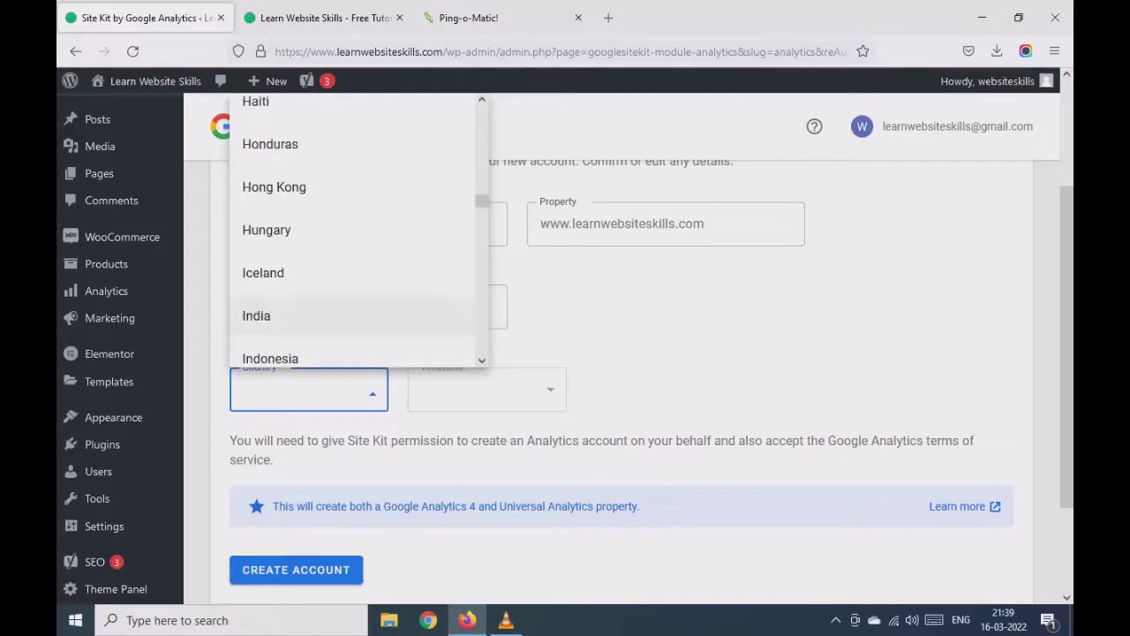
left_click(351, 316)
scroll(619, 353, "down", 1)
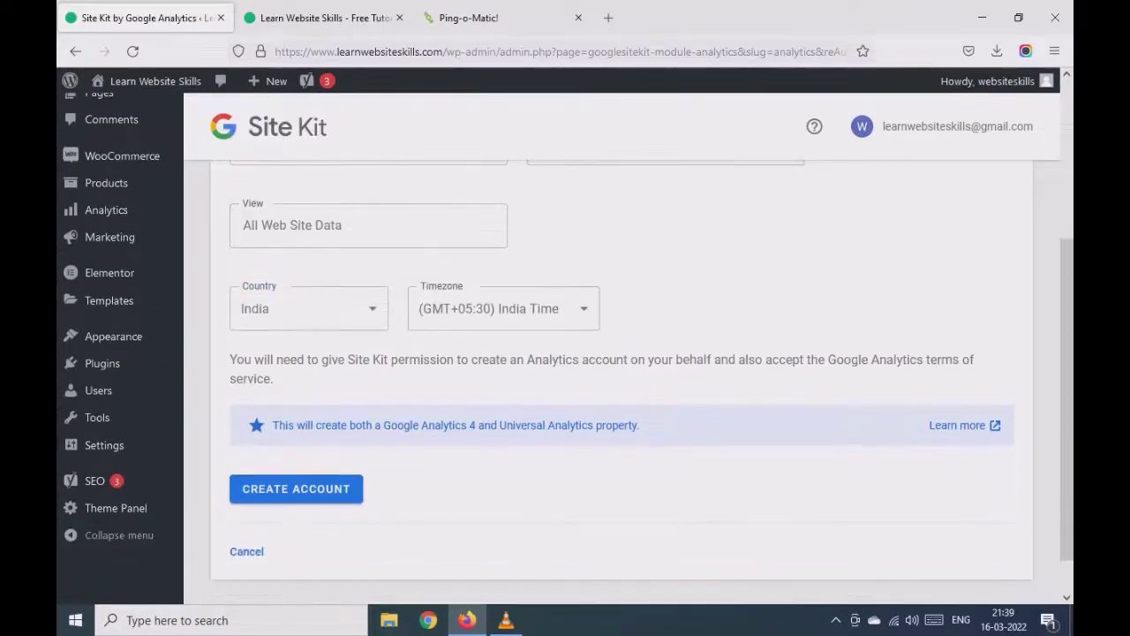
left_click(296, 489)
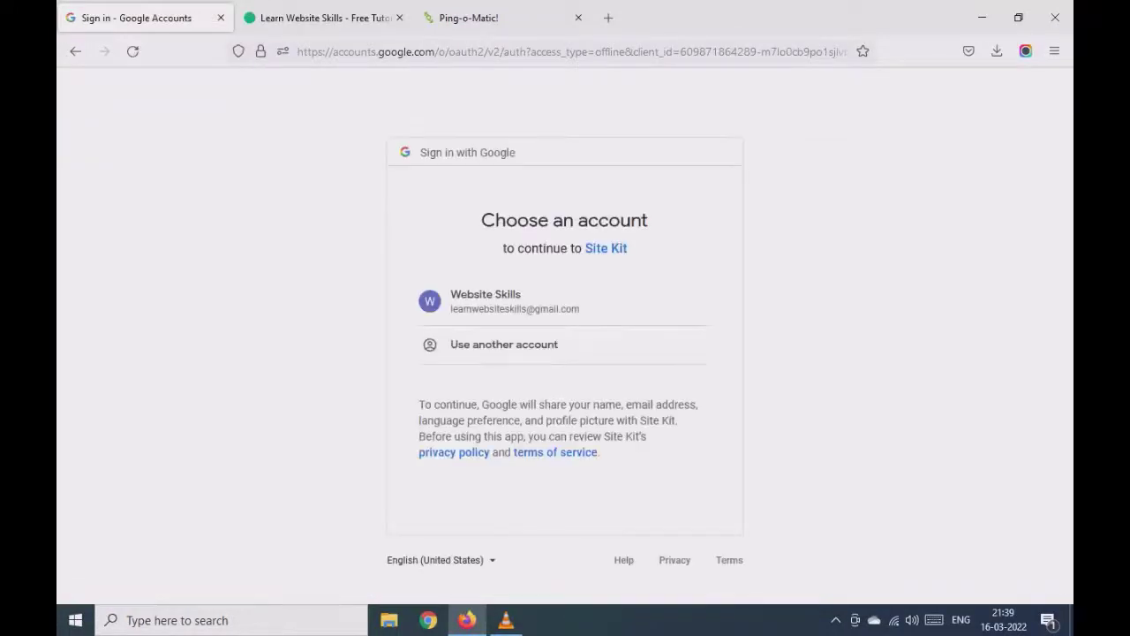
- Choose the existing Google account and allow Site Kit to create a new Google Analytics account and edit Analytics management entities
left_click(485, 301)
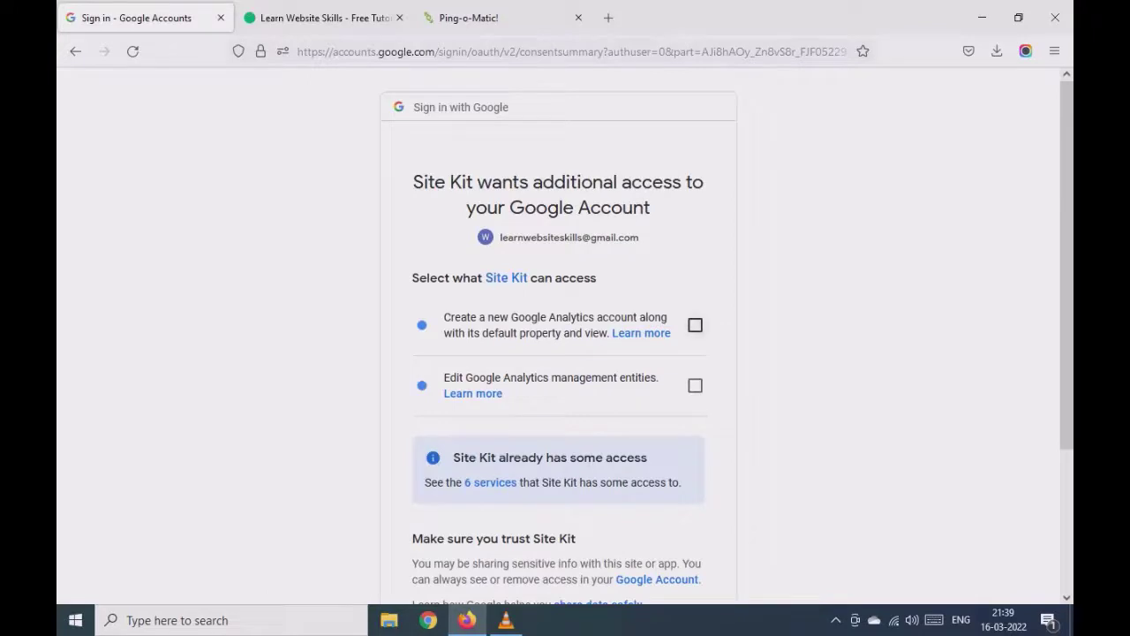
left_click(695, 325)
left_click(695, 385)
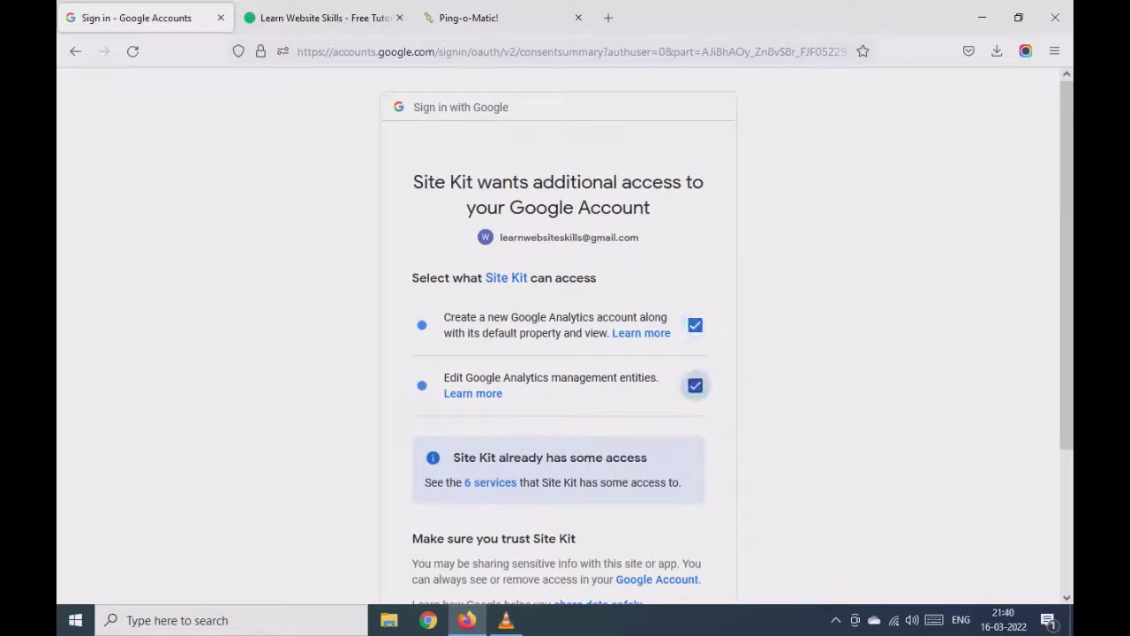
scroll(558, 335, "down", 3)
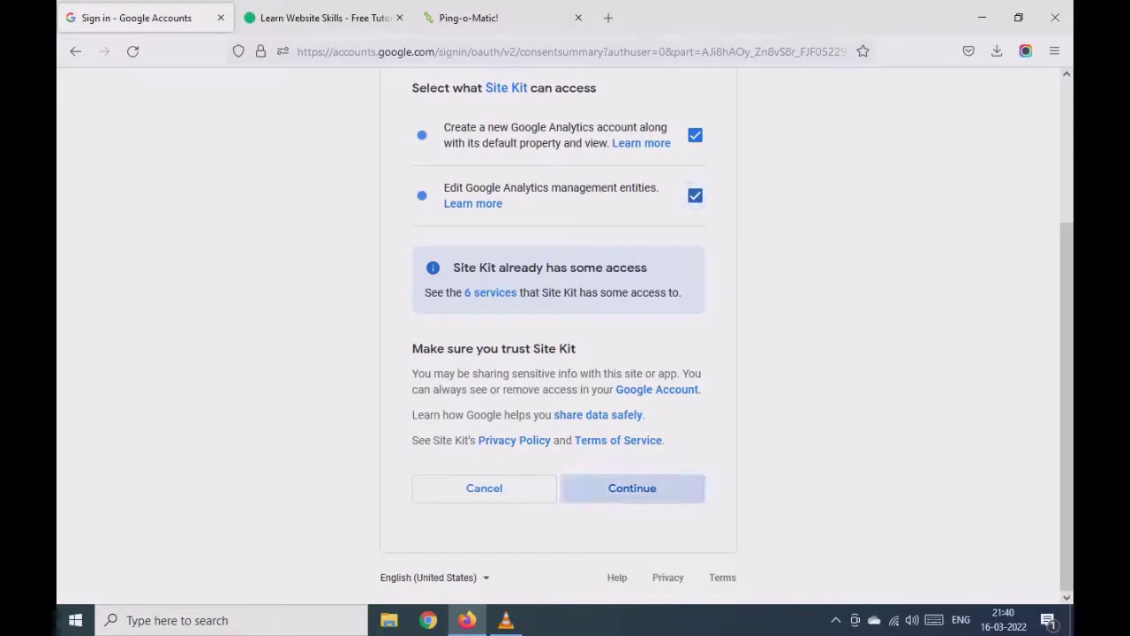
left_click(632, 488)
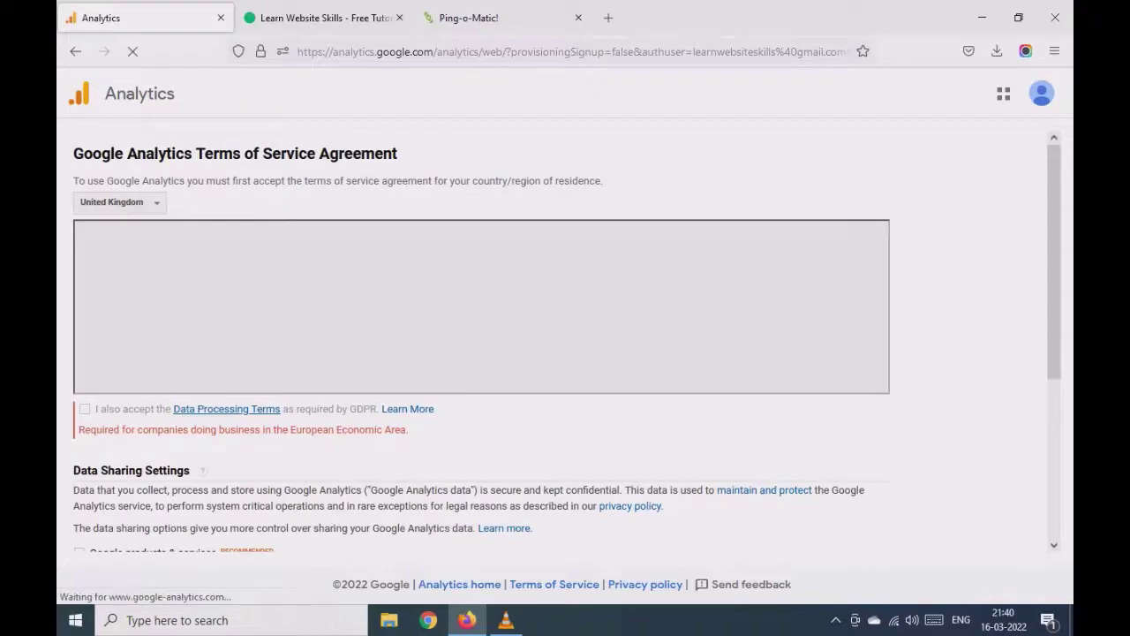
- Set the country of the Google Analytics Terms of Service Agreement to India
left_click(120, 202)
left_click(153, 232)
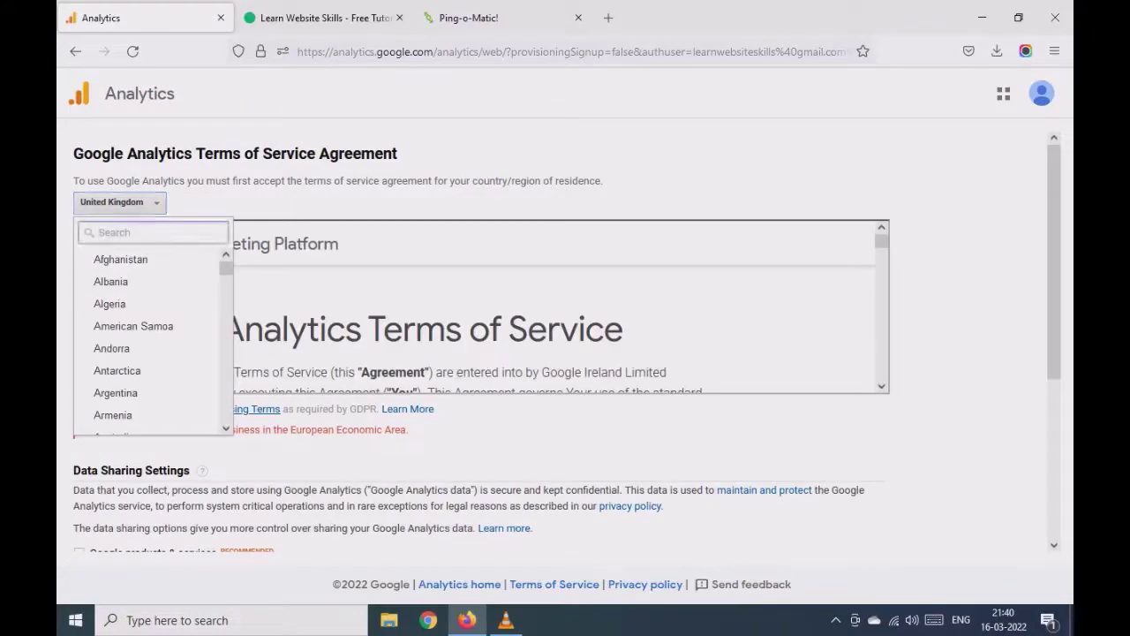
type("india")
key("Down")
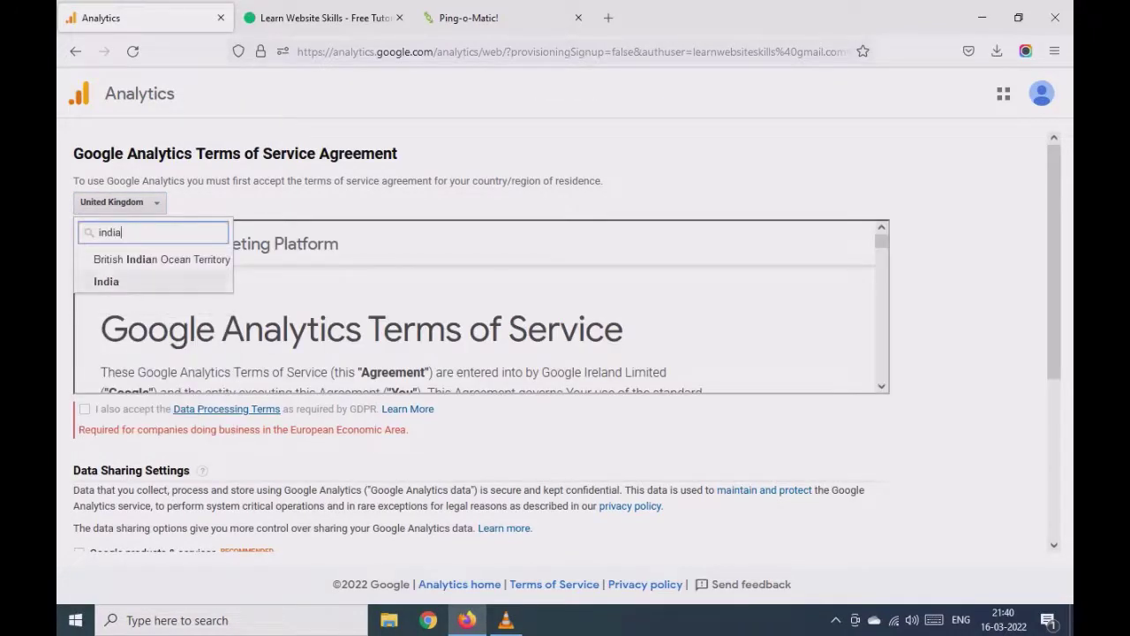
key("Return")
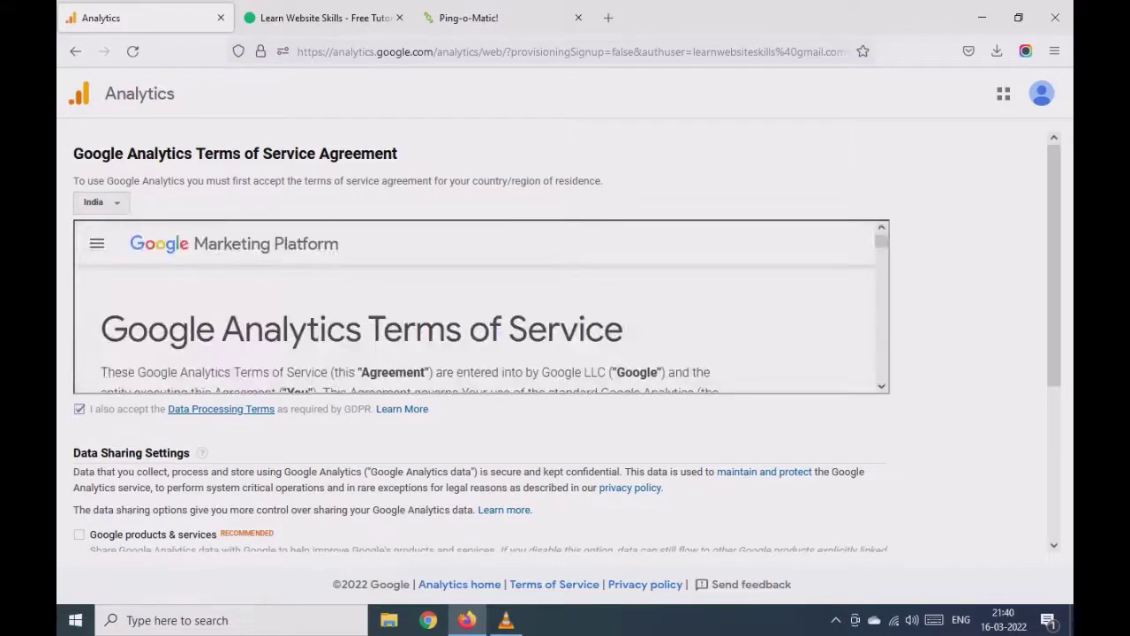
- Enable Google products & services data sharing, accept the Measurement Controller-Controller Data Protection Terms, and accept the Analytics agreement
scroll(566, 353, "down", 3)
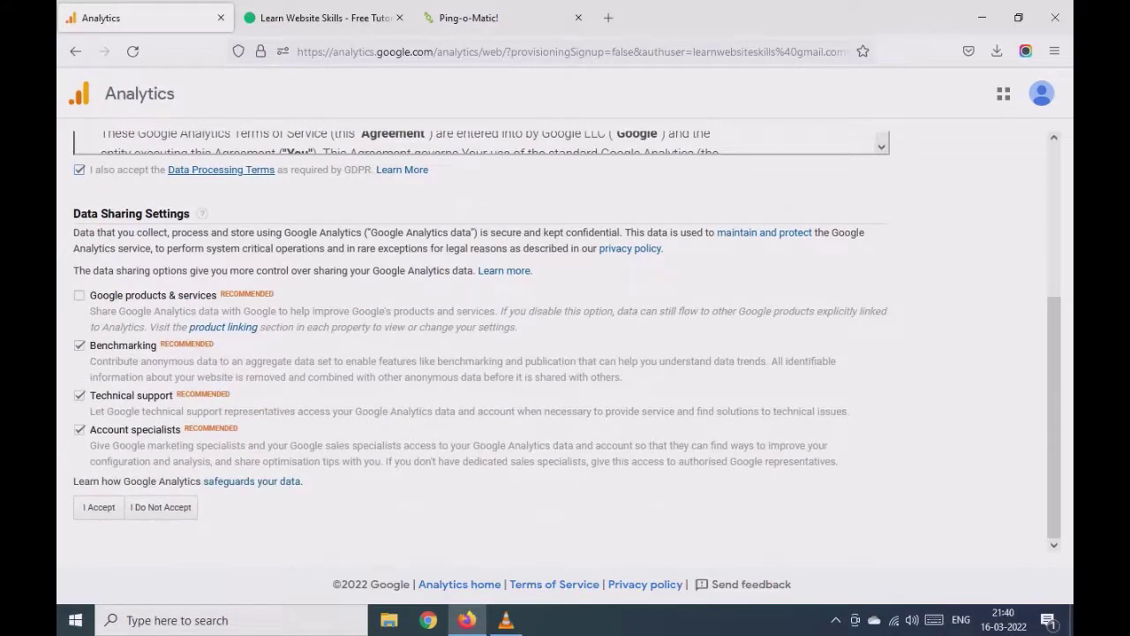
left_click(99, 507)
scroll(565, 354, "up", 1)
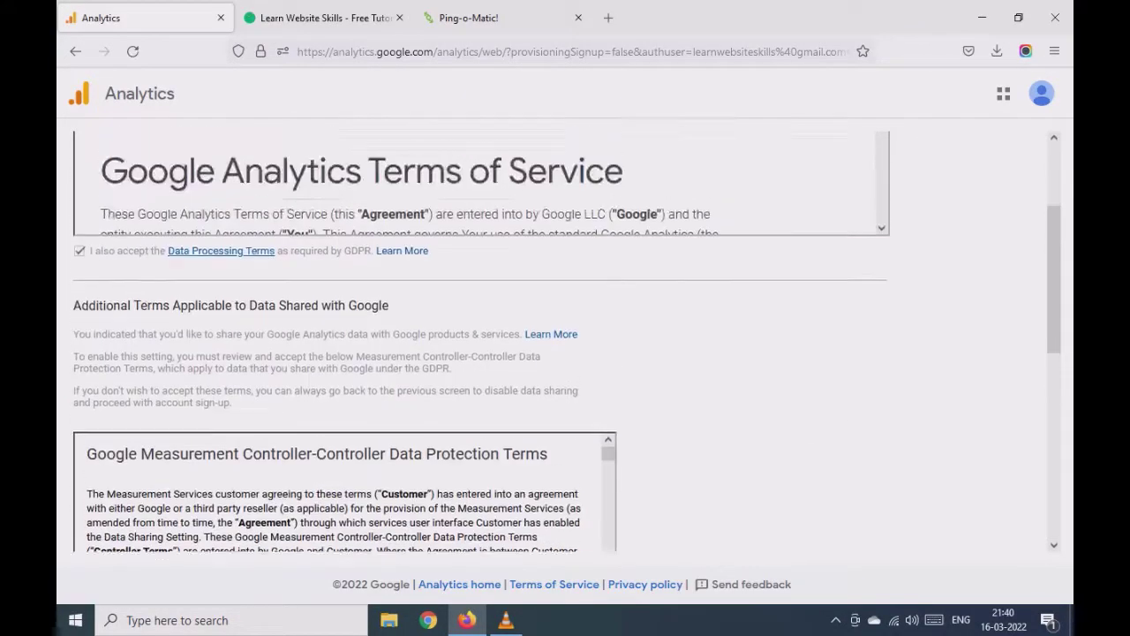
scroll(565, 353, "up", 2)
scroll(481, 306, "down", 5)
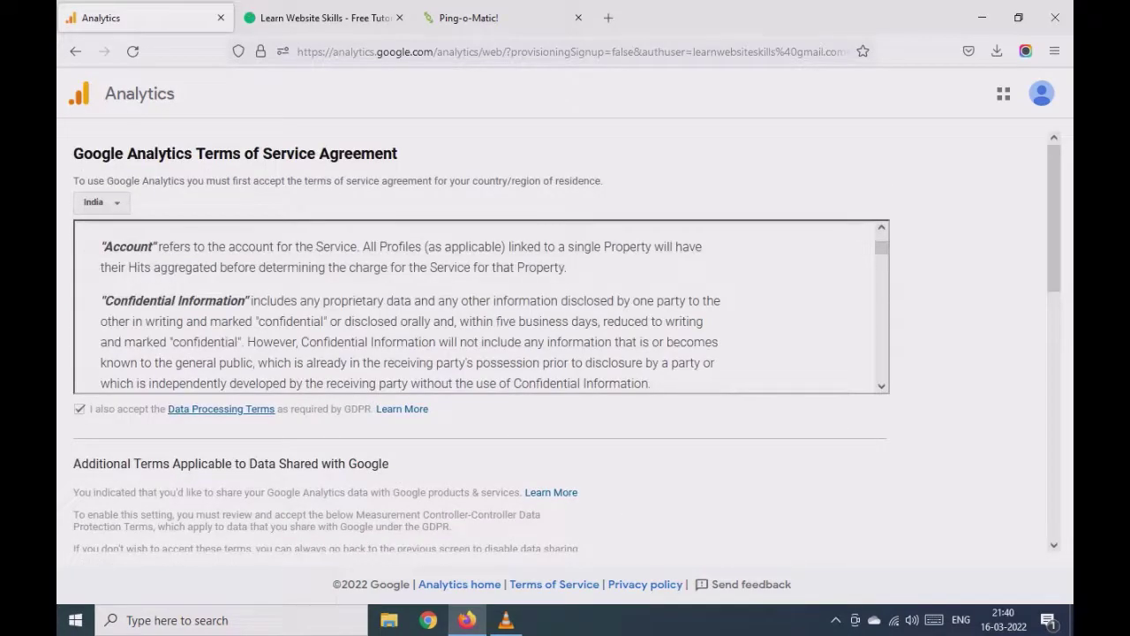
scroll(566, 354, "down", 4)
scroll(565, 353, "down", 4)
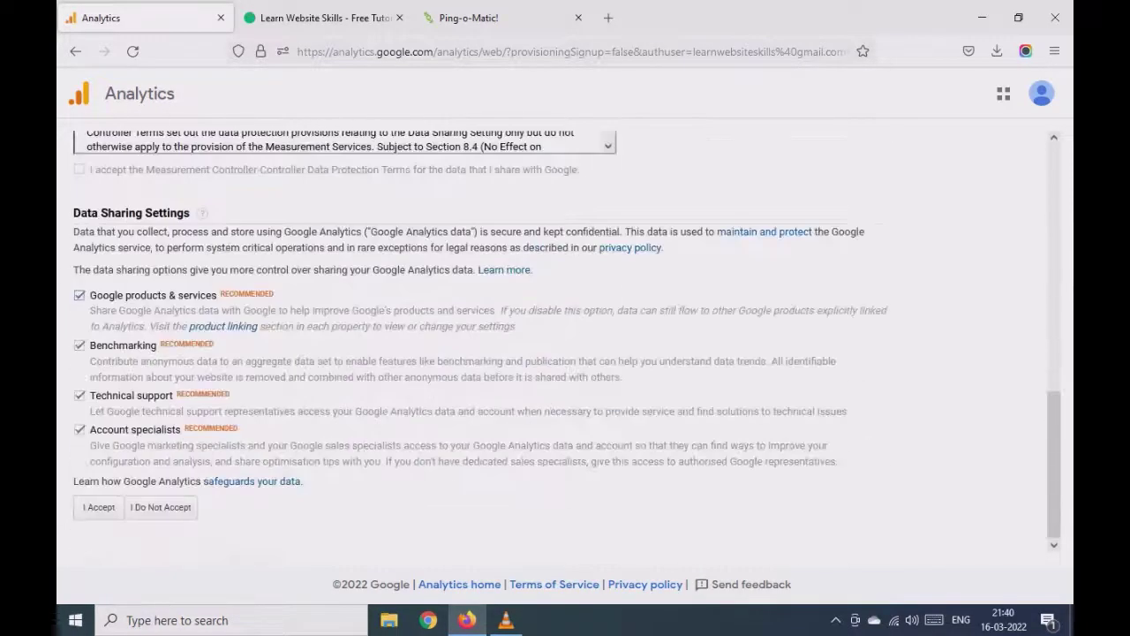
left_click(80, 168)
left_click(99, 507)
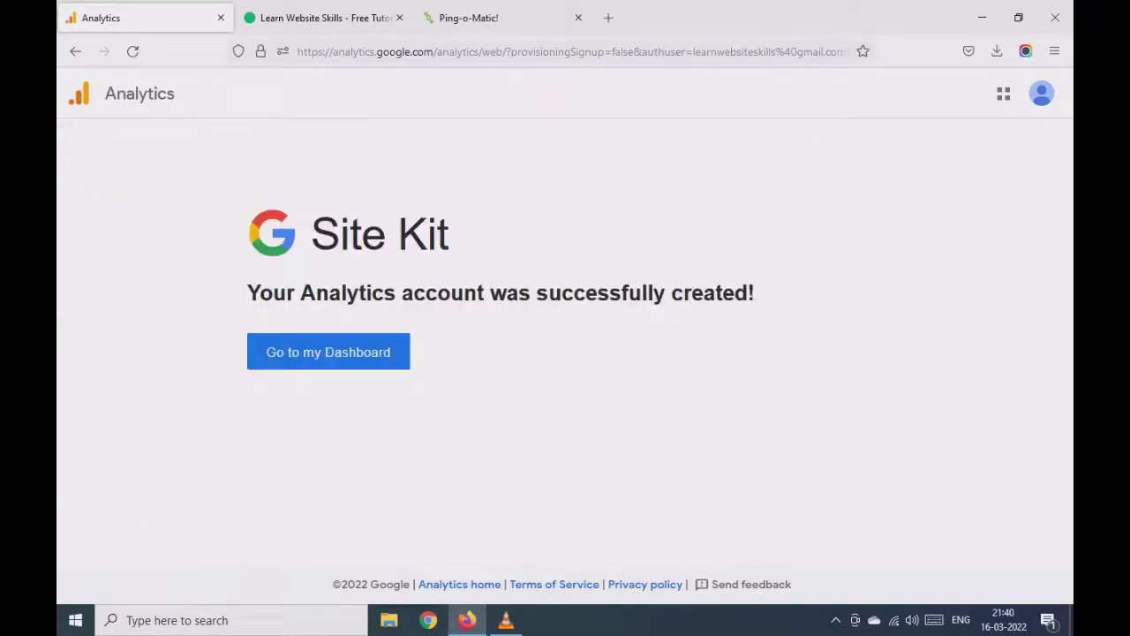
- Return to the Site Kit dashboard and look over the connected services and Site Overview
triple_click(499, 292)
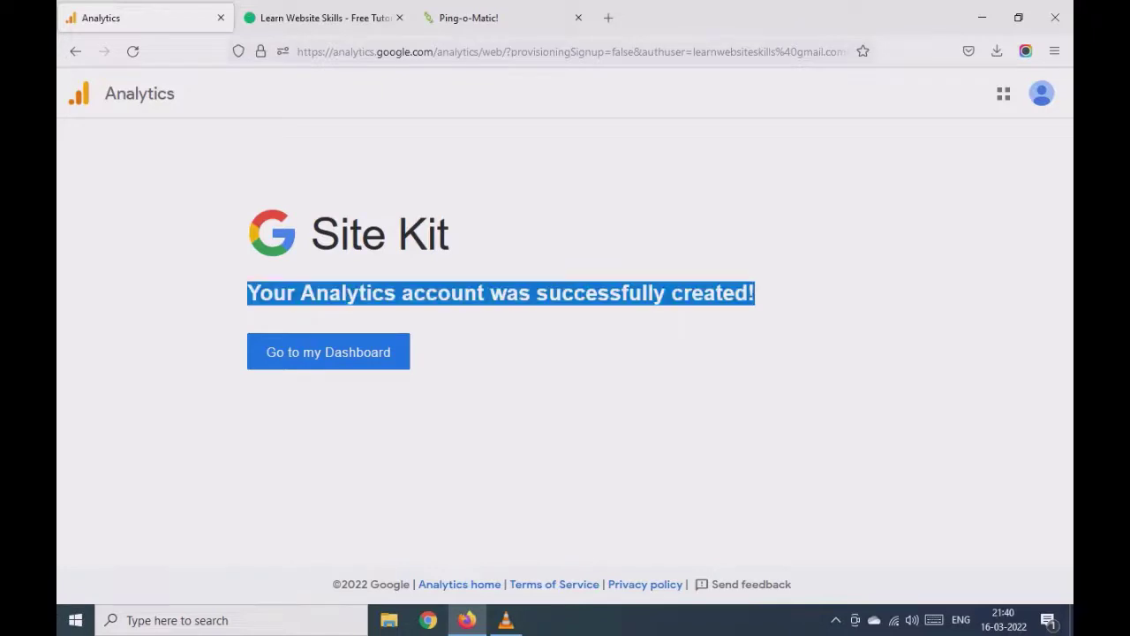
left_click(328, 351)
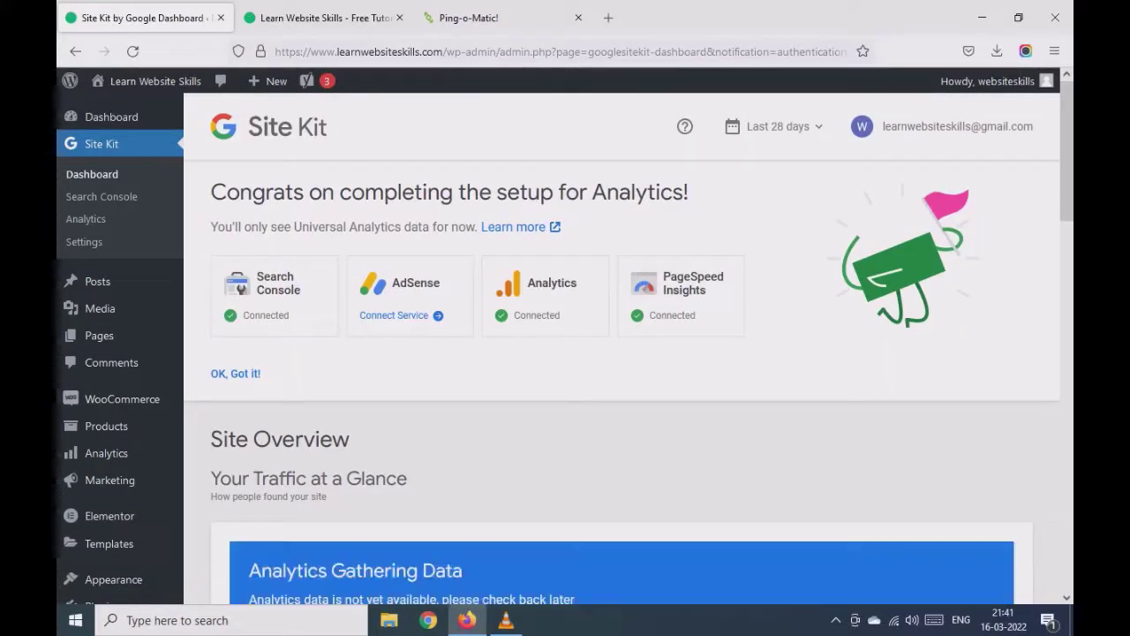
scroll(621, 354, "down", 4)
scroll(622, 353, "up", 2)
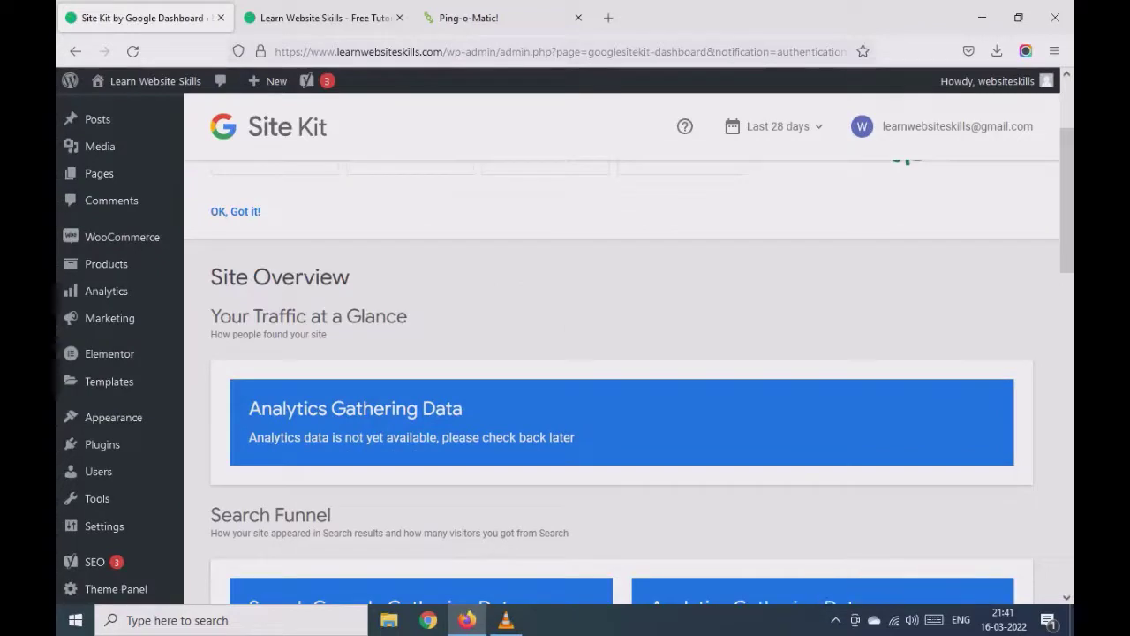
- Look over the Analytics setup completion notice on the Site Kit dashboard and dismiss it
triple_click(355, 408)
scroll(622, 354, "up", 2)
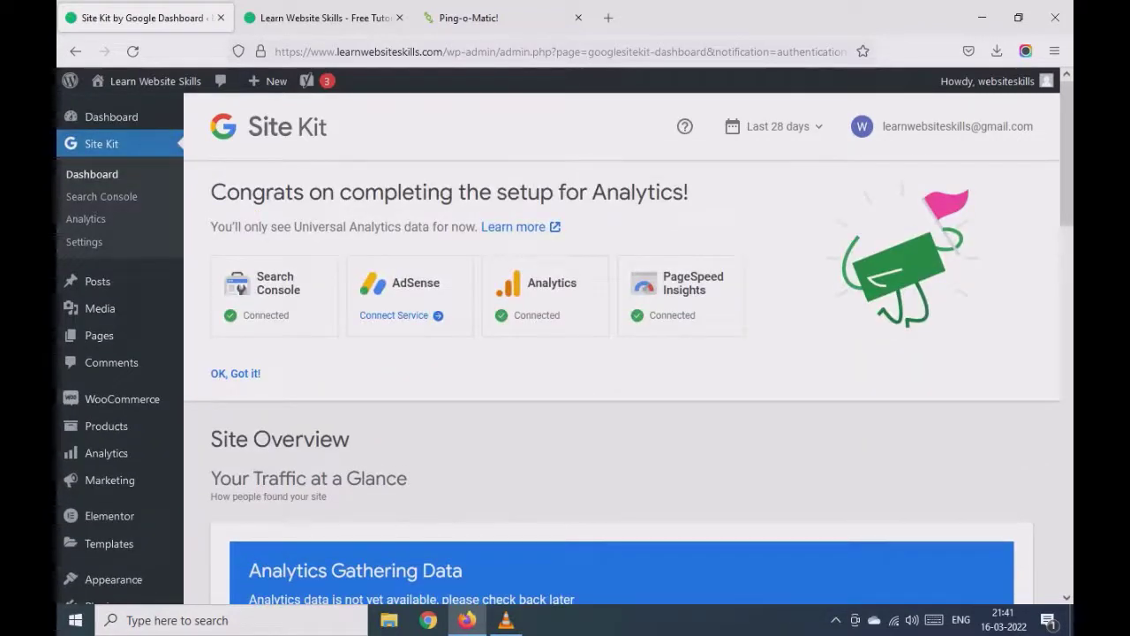
scroll(622, 353, "down", 2)
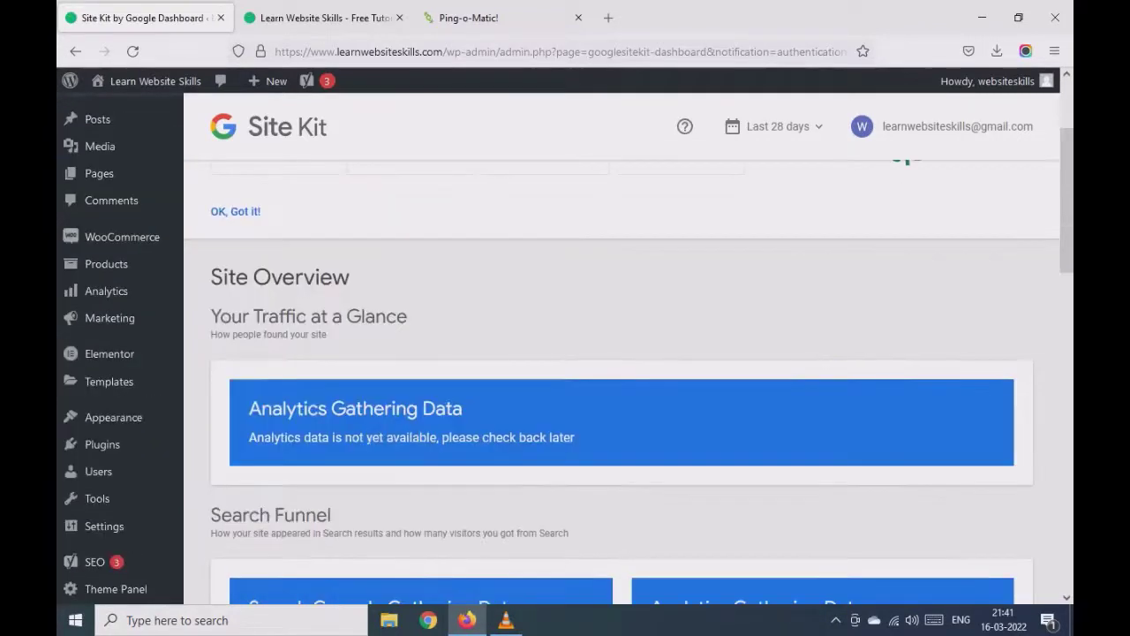
left_click(236, 212)
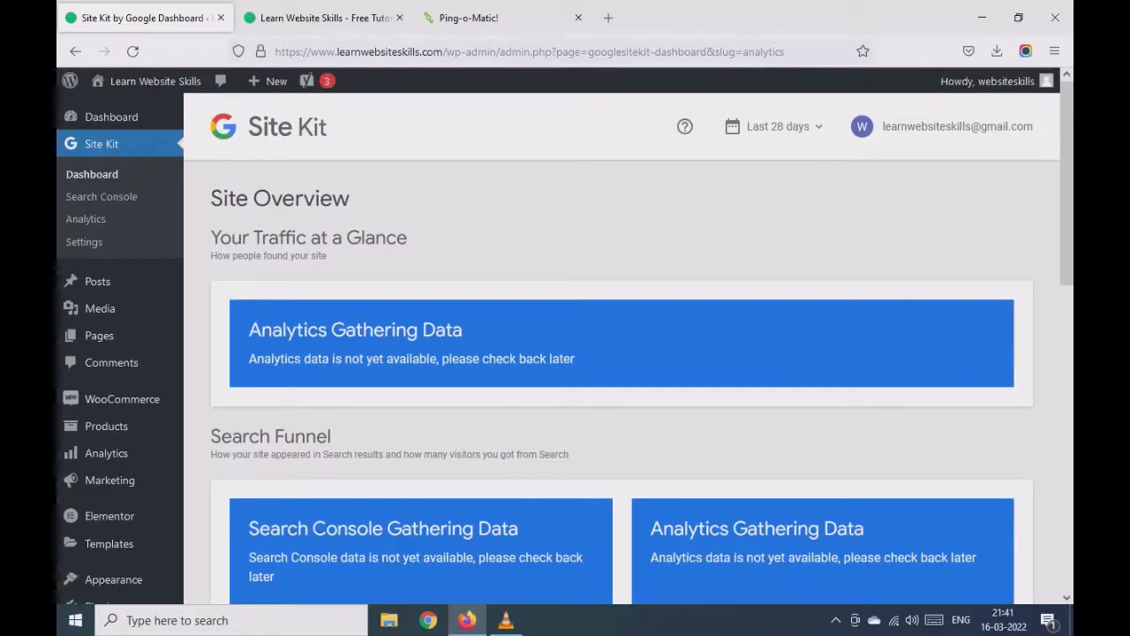
- Examine the dashboard's Search Funnel, Acquisition, individual page search, and Page Speed and Experience sections
scroll(621, 353, "down", 4)
scroll(621, 354, "down", 1)
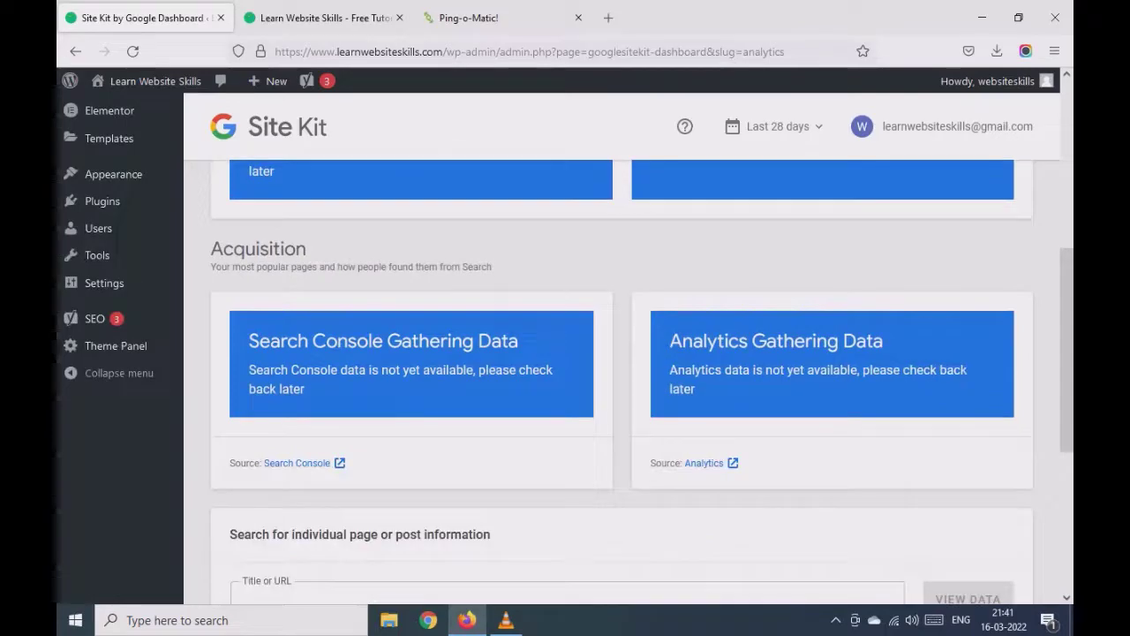
scroll(621, 354, "up", 2)
scroll(622, 353, "down", 4)
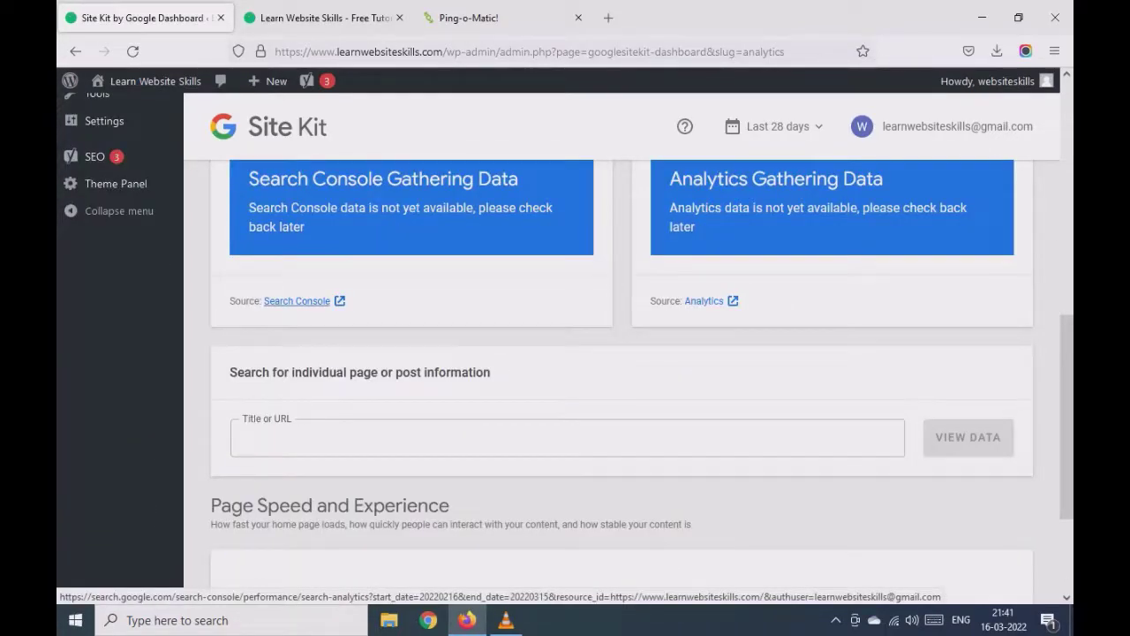
left_click_drag(292, 372, 448, 371)
left_click(448, 372)
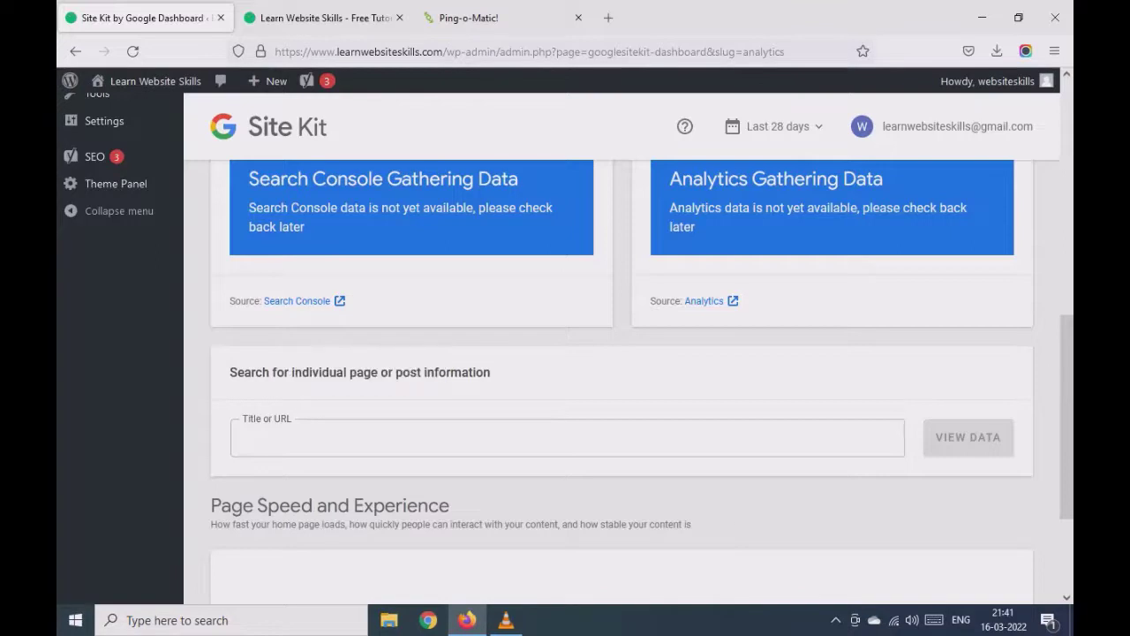
scroll(622, 354, "down", 2)
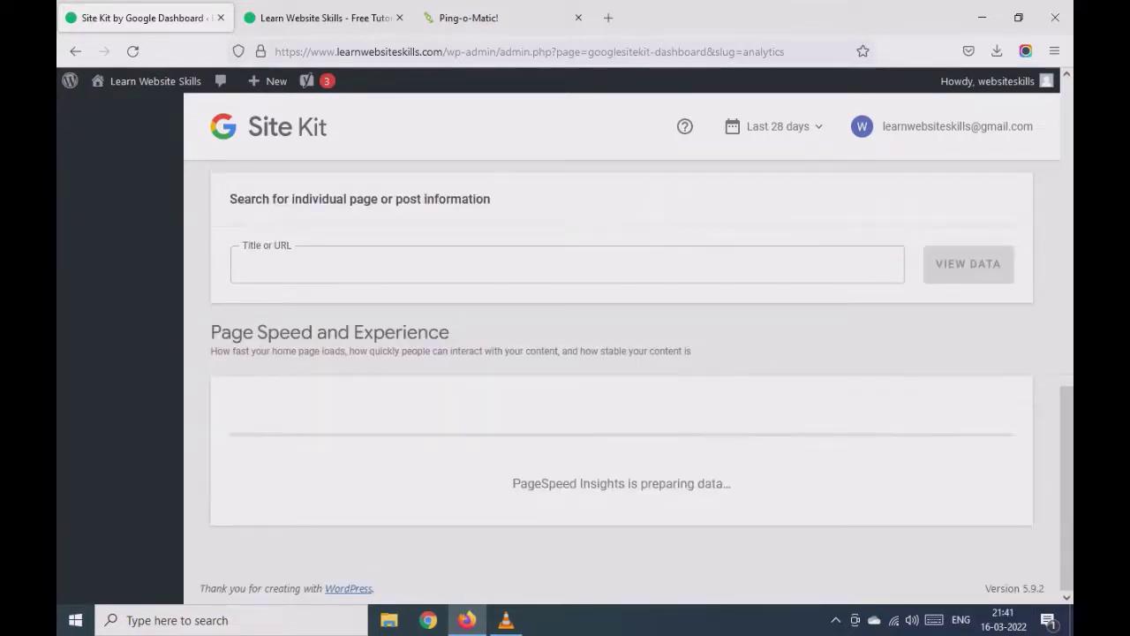
left_click_drag(558, 483, 681, 483)
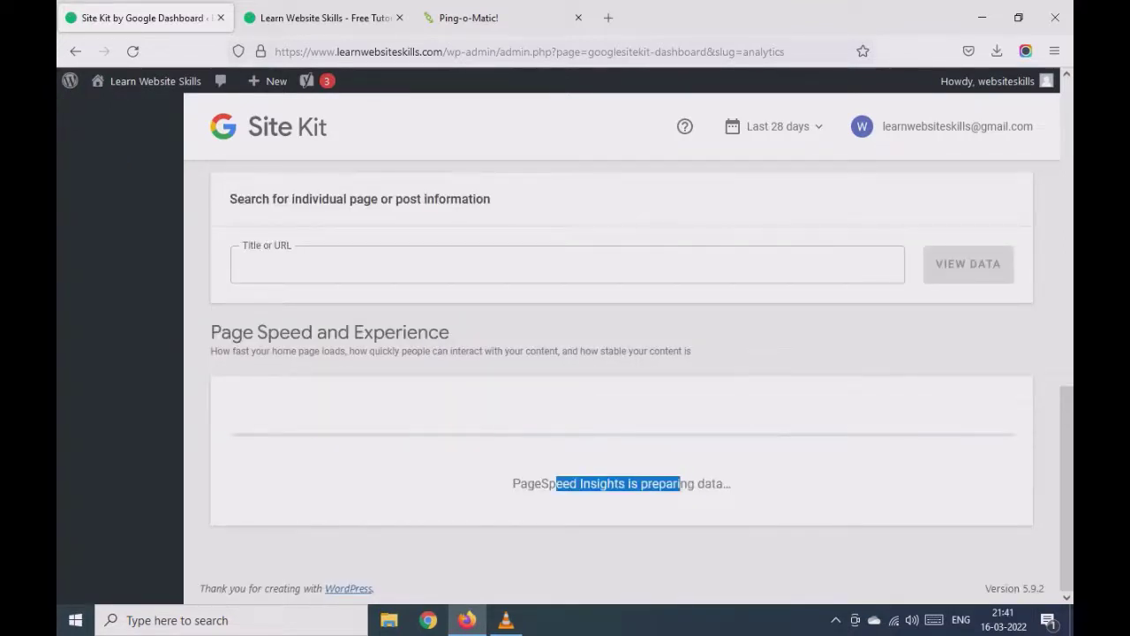
left_click(681, 483)
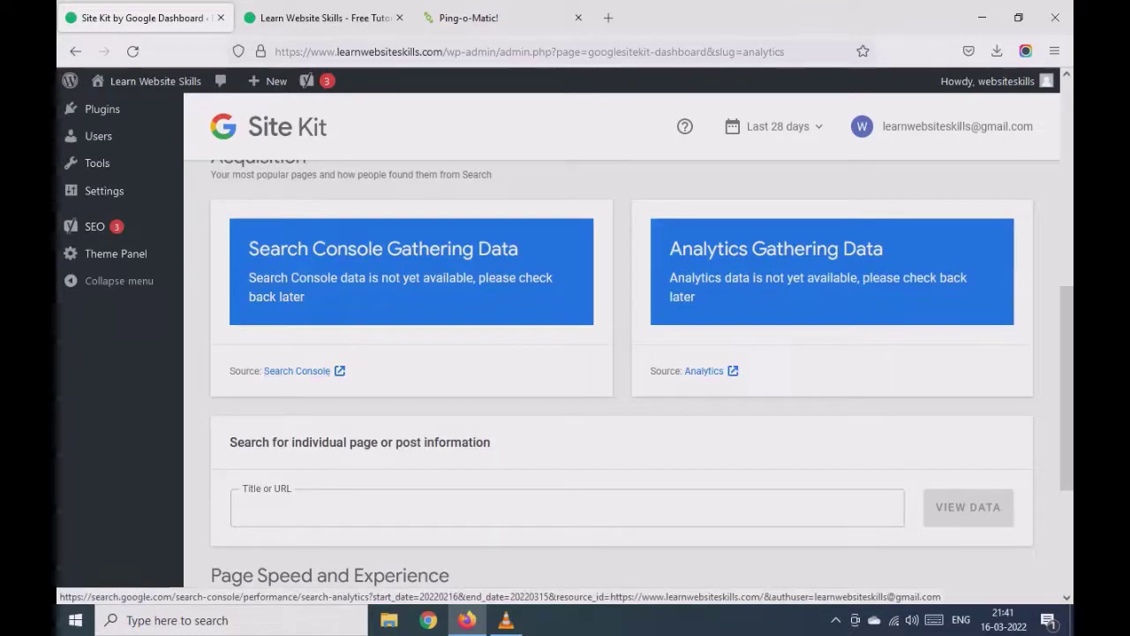
- Open Google Search Console from the Acquisition section's Search Console source and dismiss the welcome message and the performance and Core Web Vitals tips
left_click(296, 371)
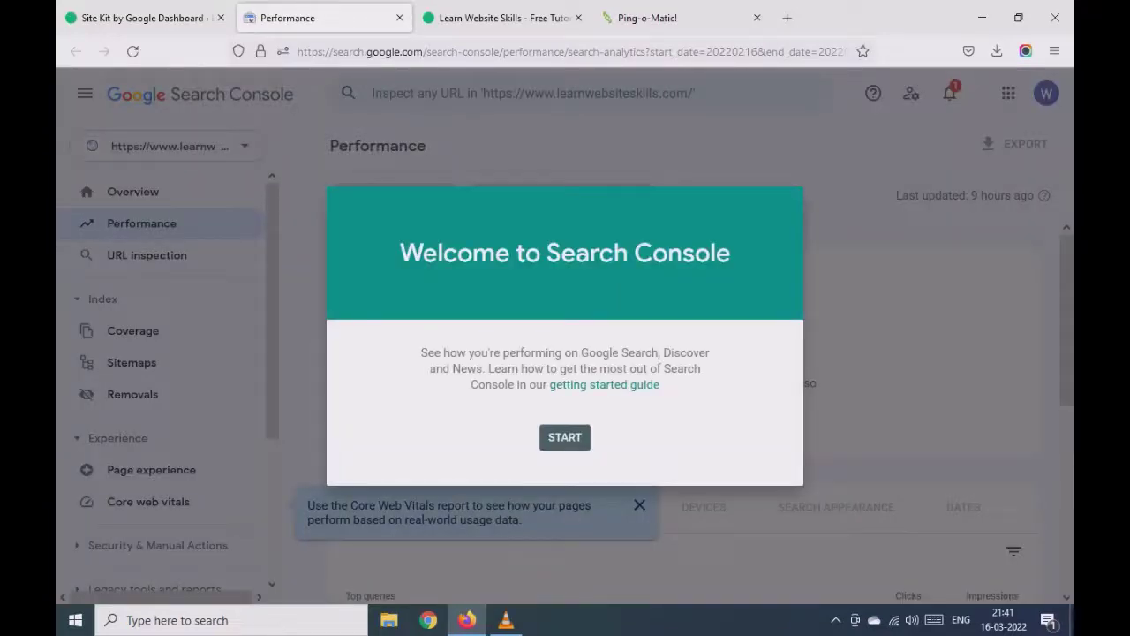
left_click(566, 437)
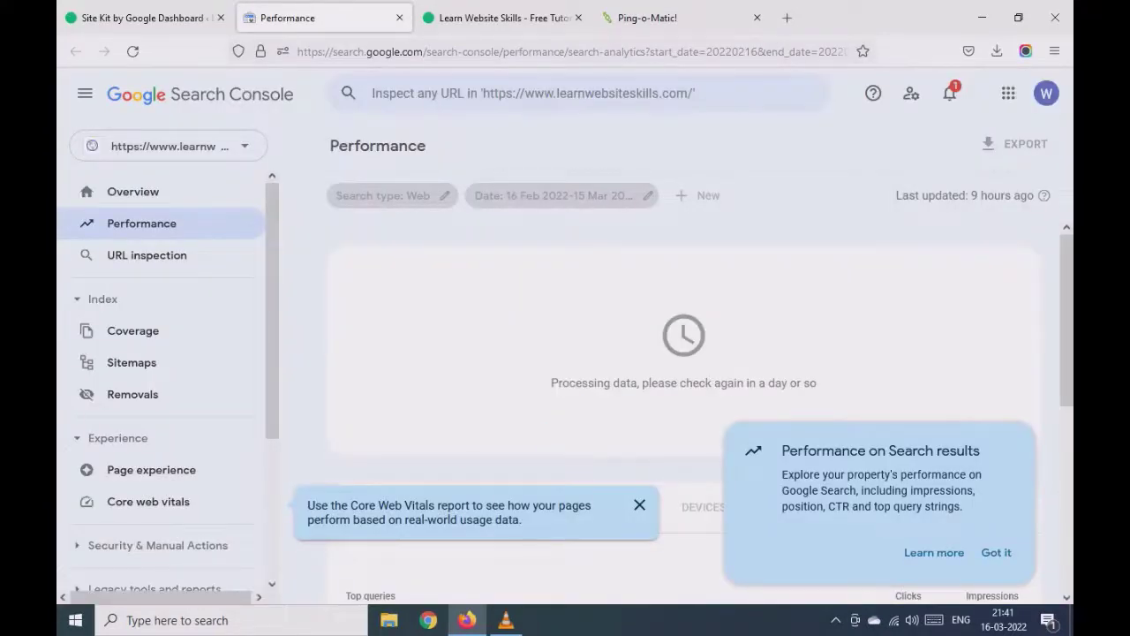
left_click(640, 505)
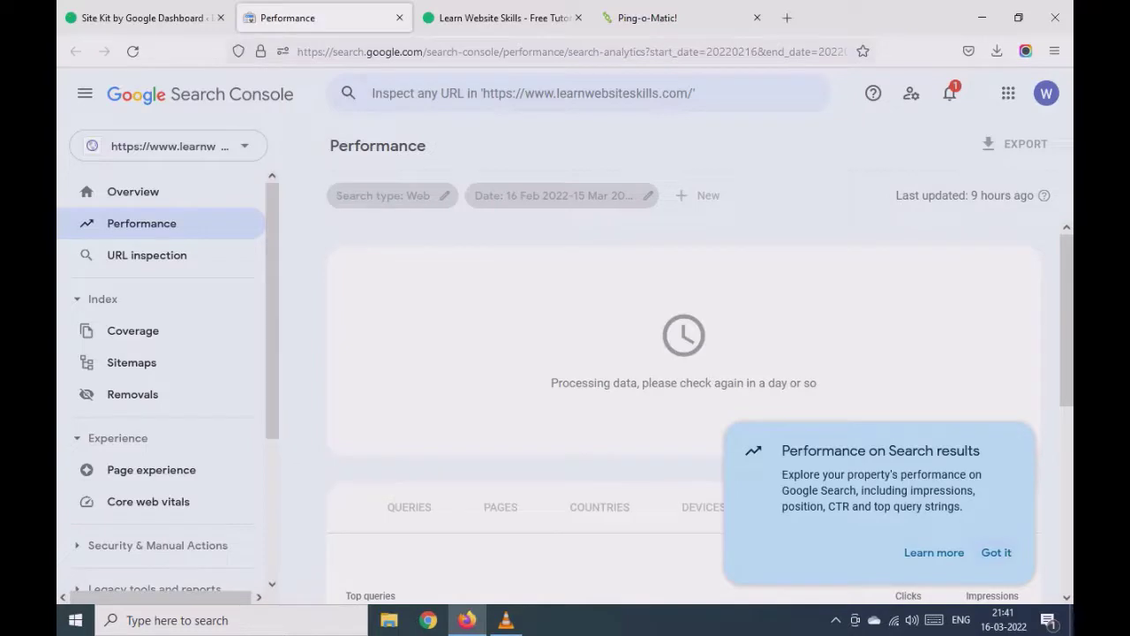
left_click(996, 553)
left_click(167, 145)
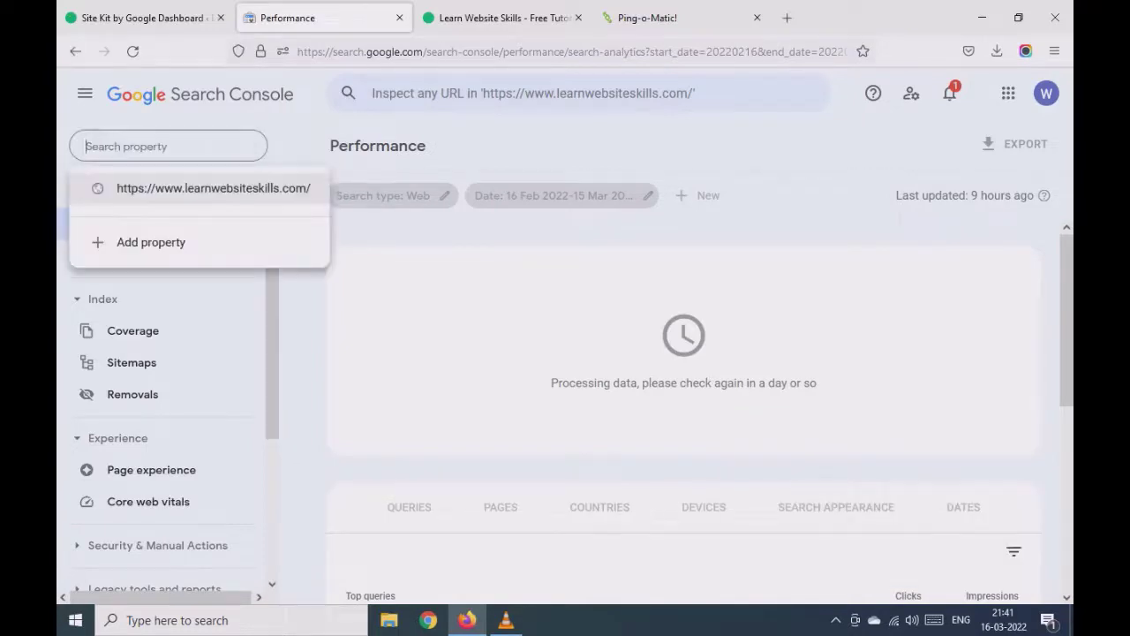
left_click(213, 188)
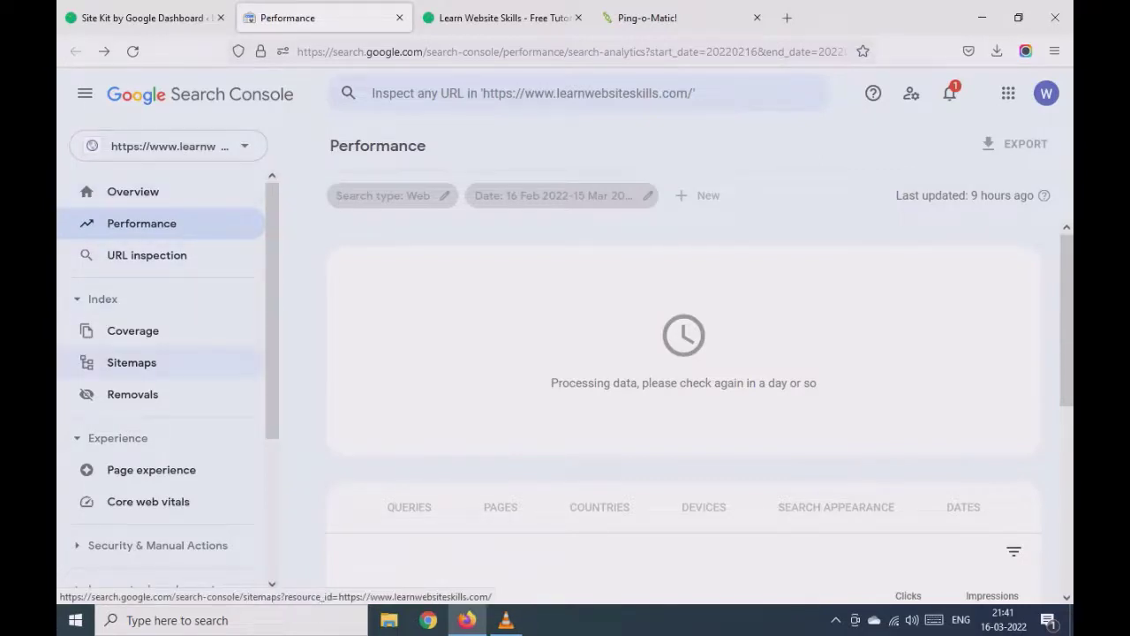
left_click(132, 362)
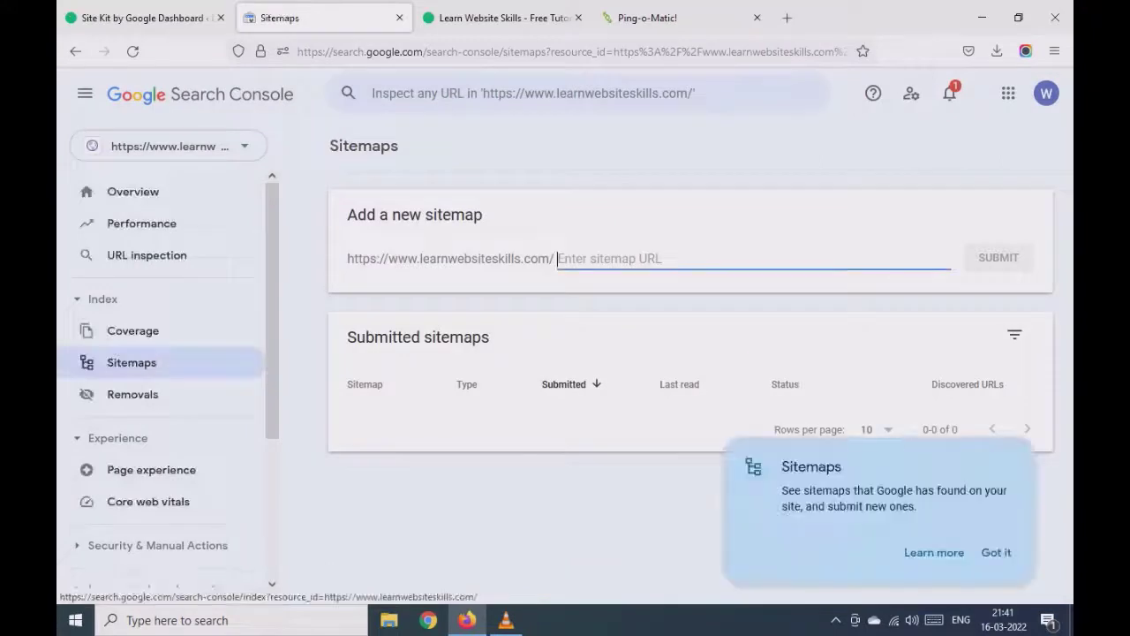
left_click(996, 552)
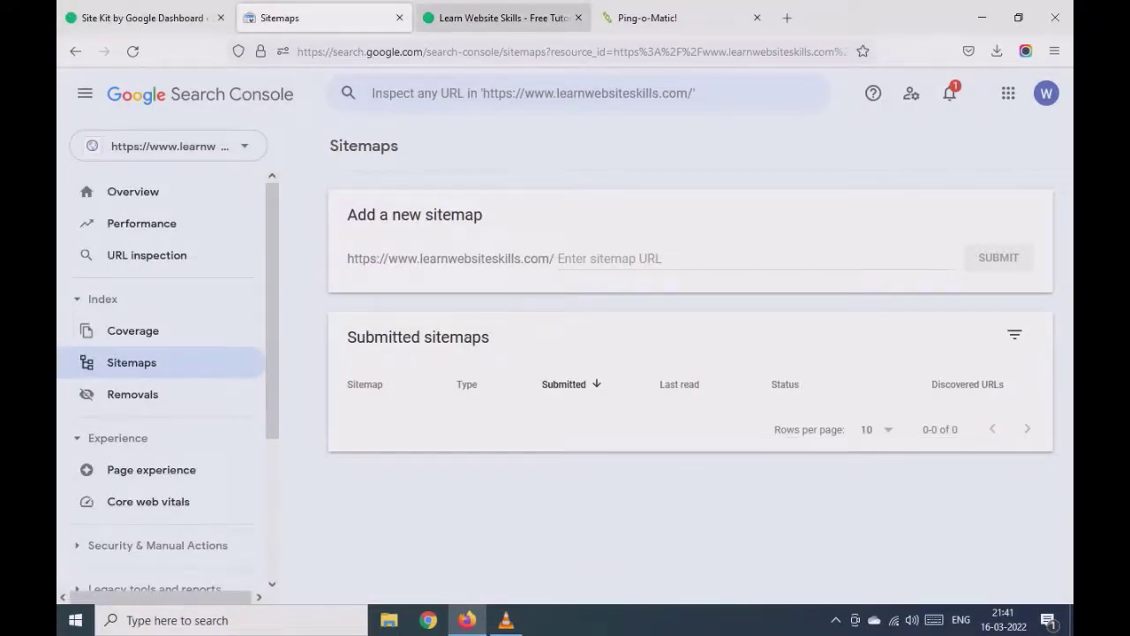
- Load the website's /sitemap.xml address and copy the file name sitemap_index.xml from the resulting page's URL
left_click(503, 18)
left_click(398, 52)
left_click(483, 51)
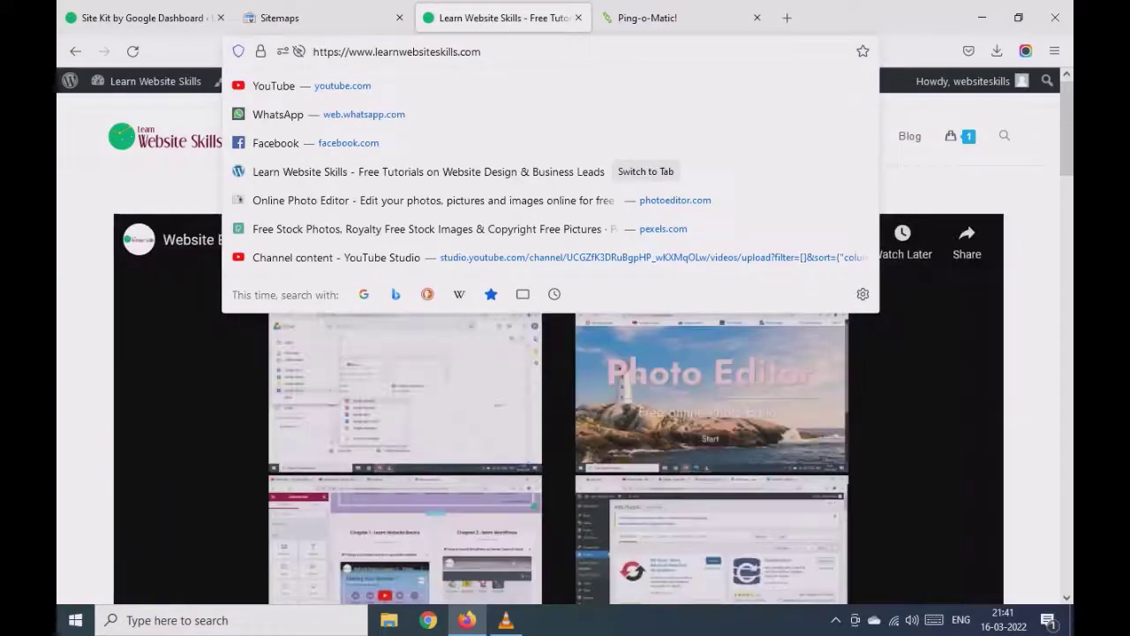
type("/sitemap.xml")
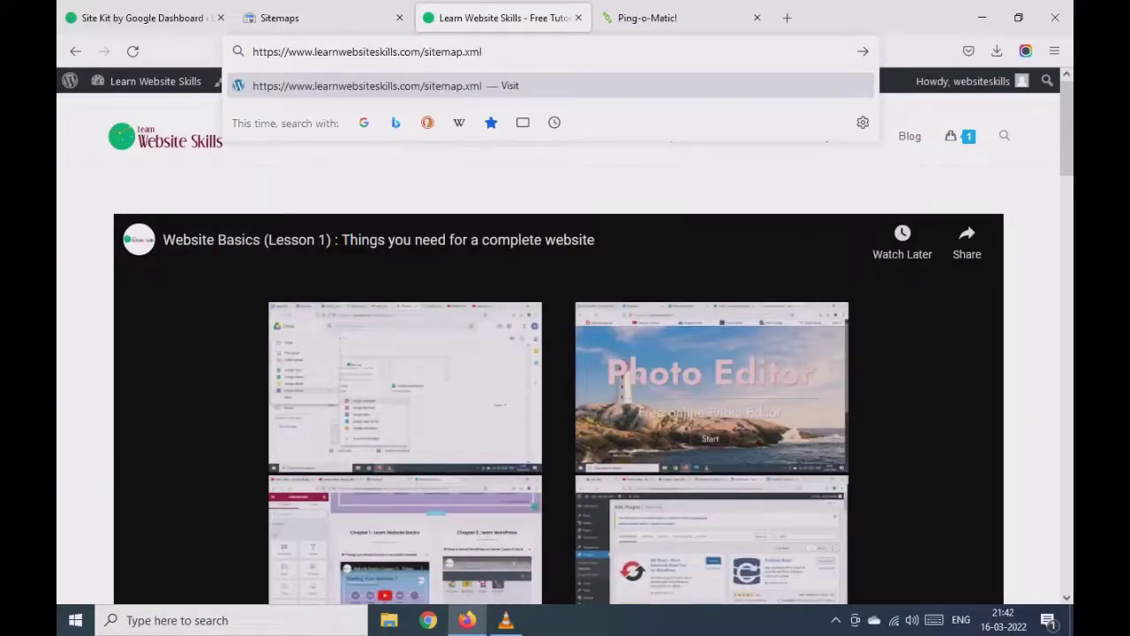
key("Return")
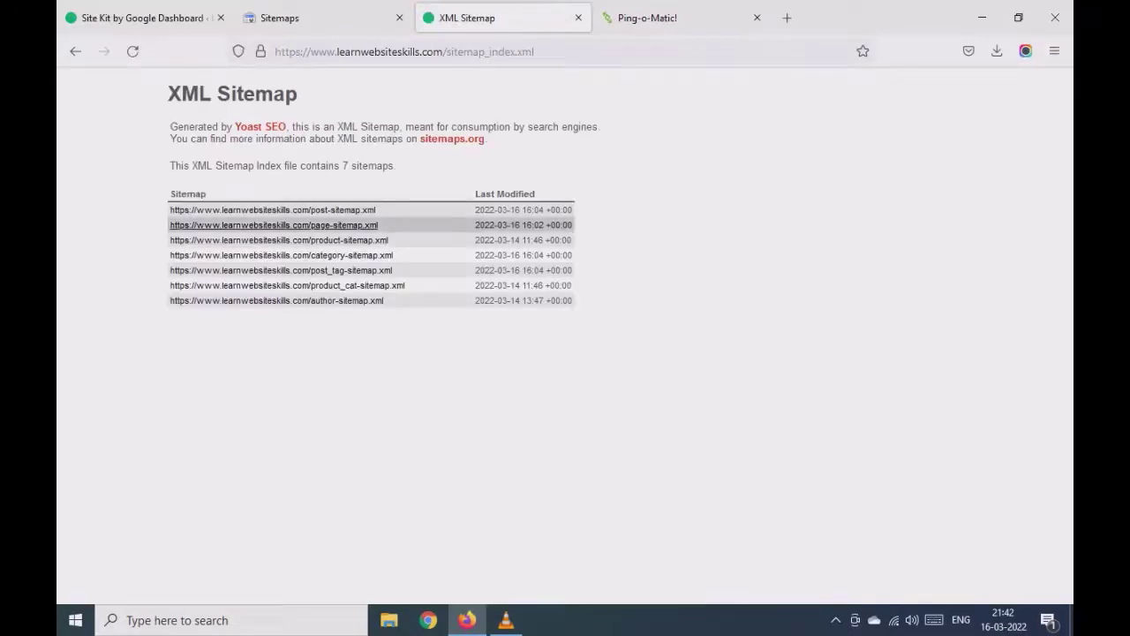
double_click(491, 52)
key("ctrl+c")
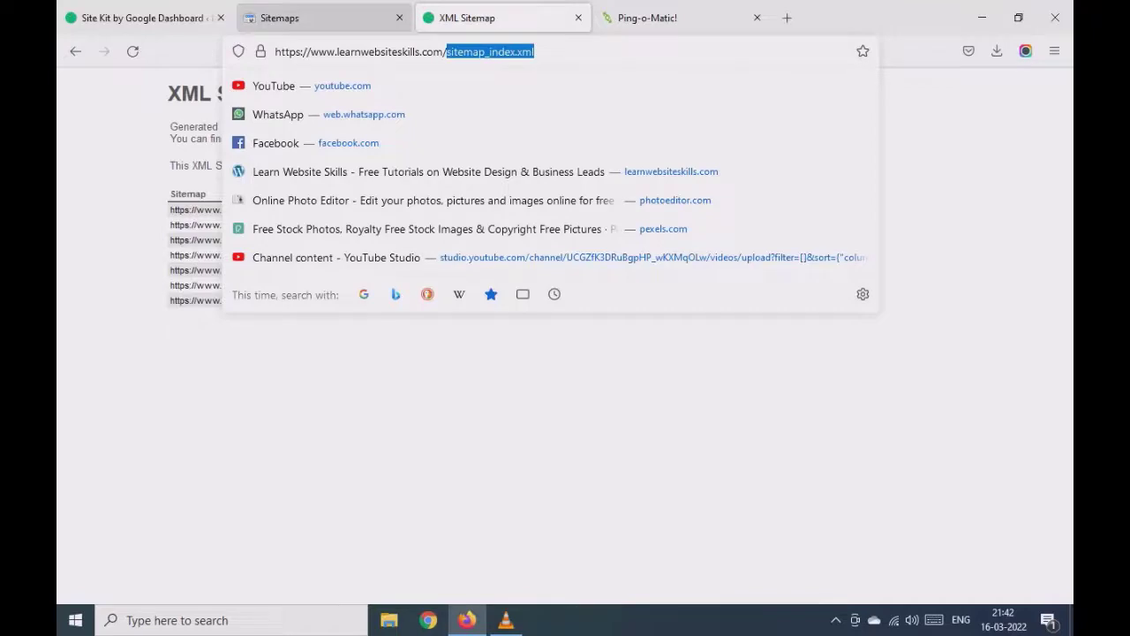
- Submit sitemap_index.xml as a new sitemap in Search Console and acknowledge the confirmation
left_click(318, 18)
left_click(560, 258)
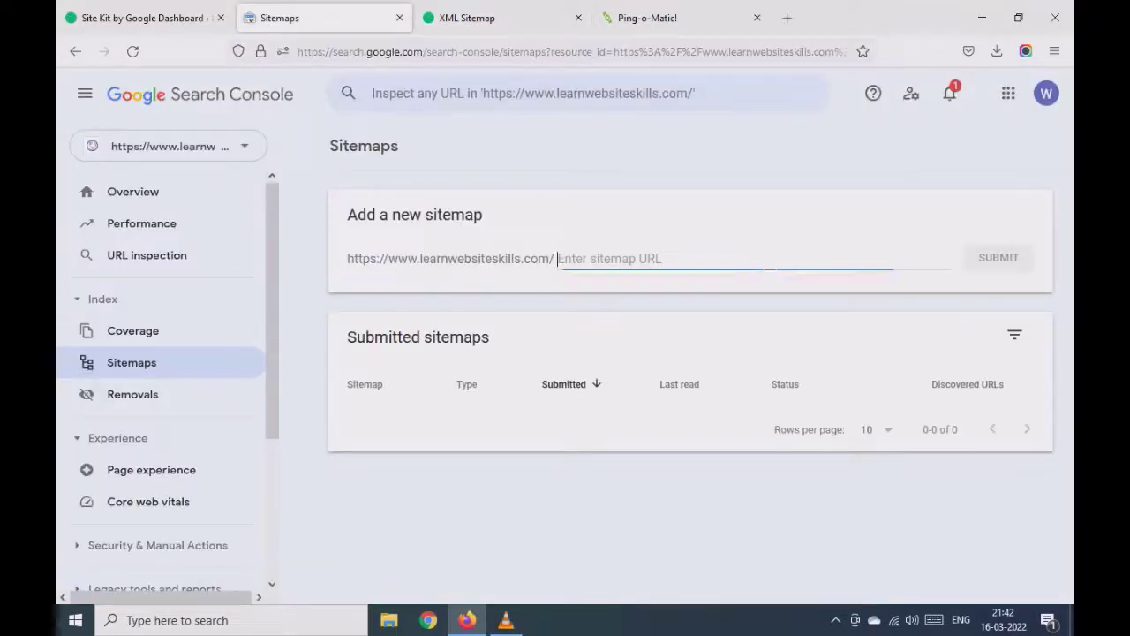
key("ctrl+v")
left_click(999, 258)
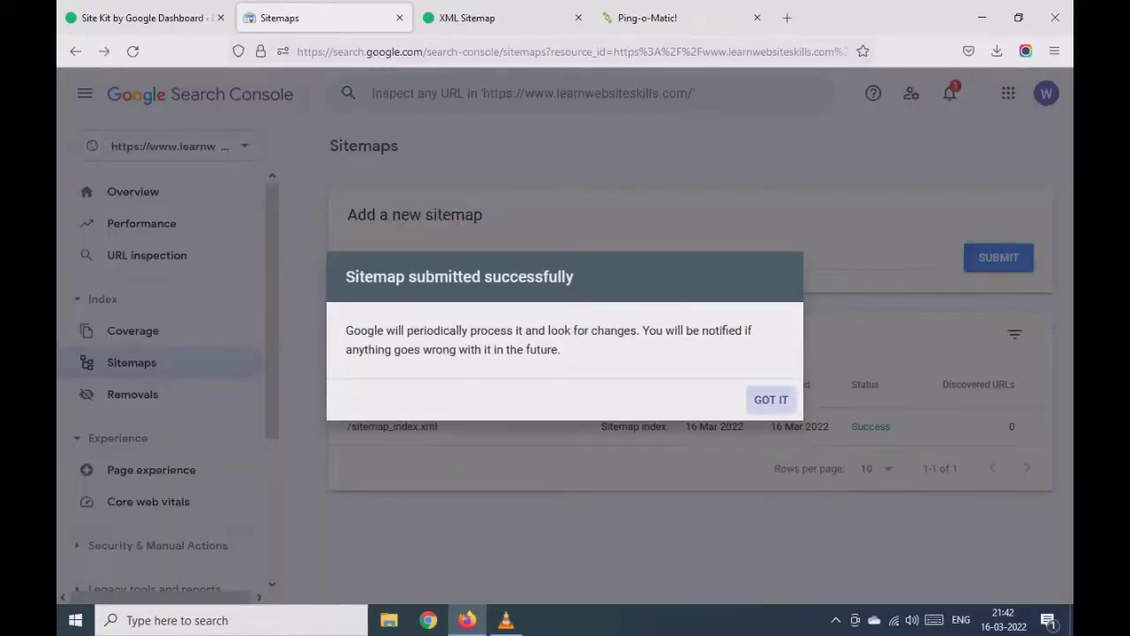
left_click(771, 399)
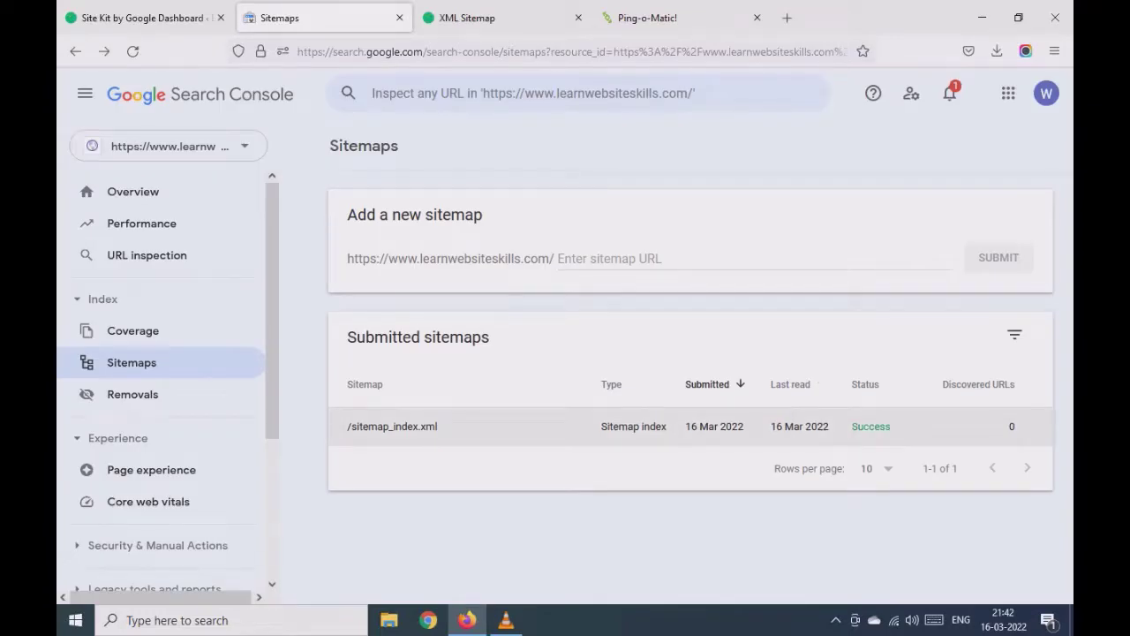
- Review the individual sitemaps read from /sitemap_index.xml and return to the list of submitted sitemaps
left_click(771, 426)
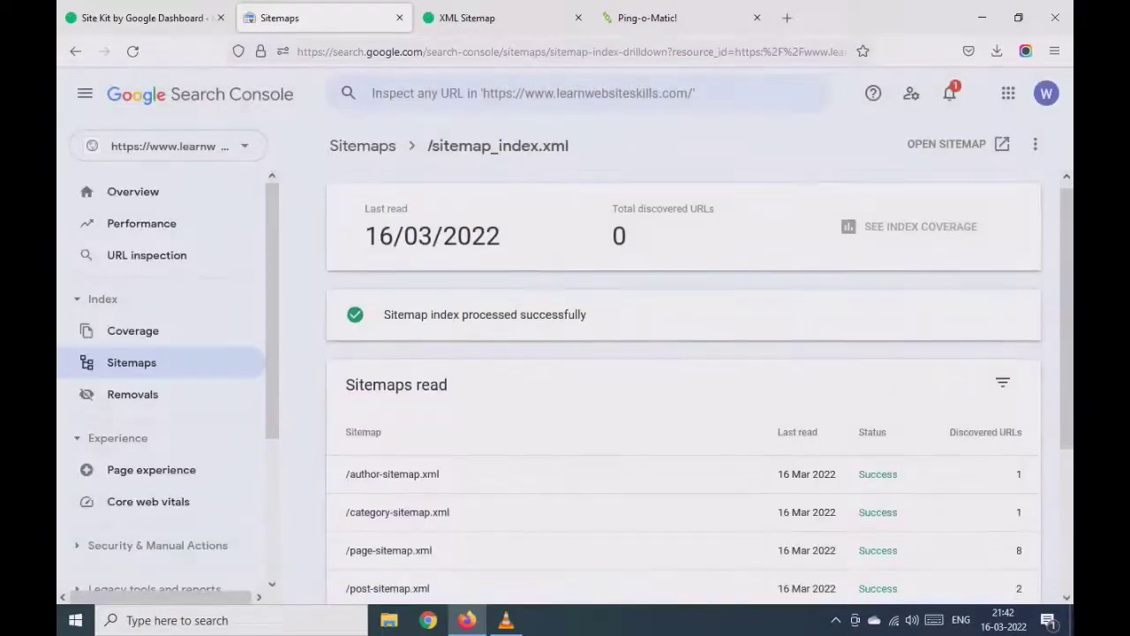
scroll(771, 380, "down", 3)
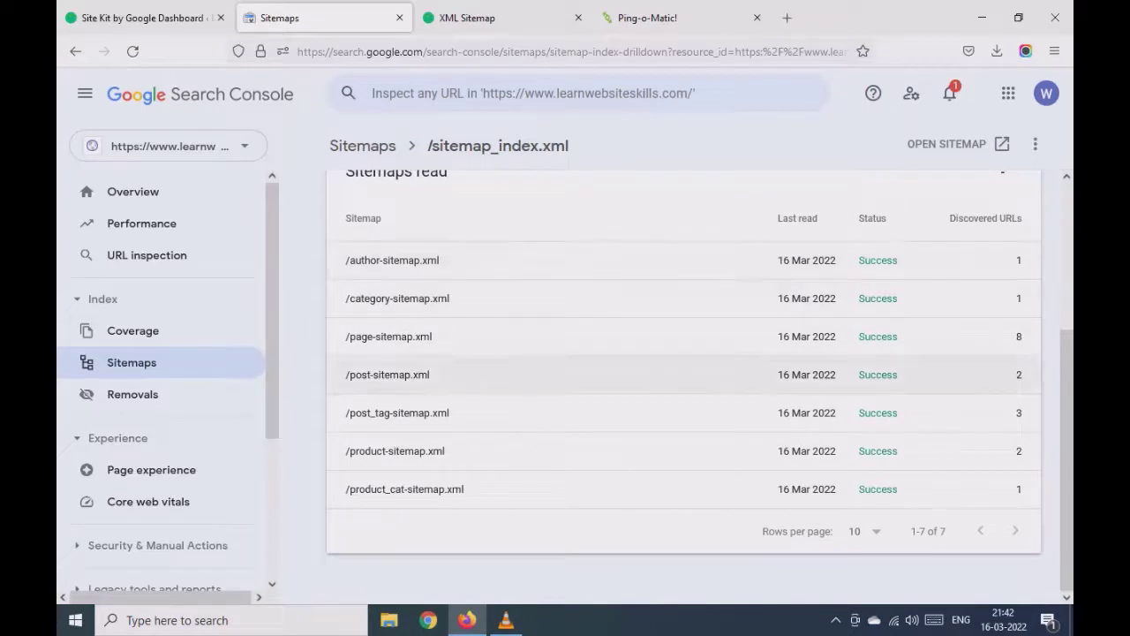
scroll(684, 380, "up", 3)
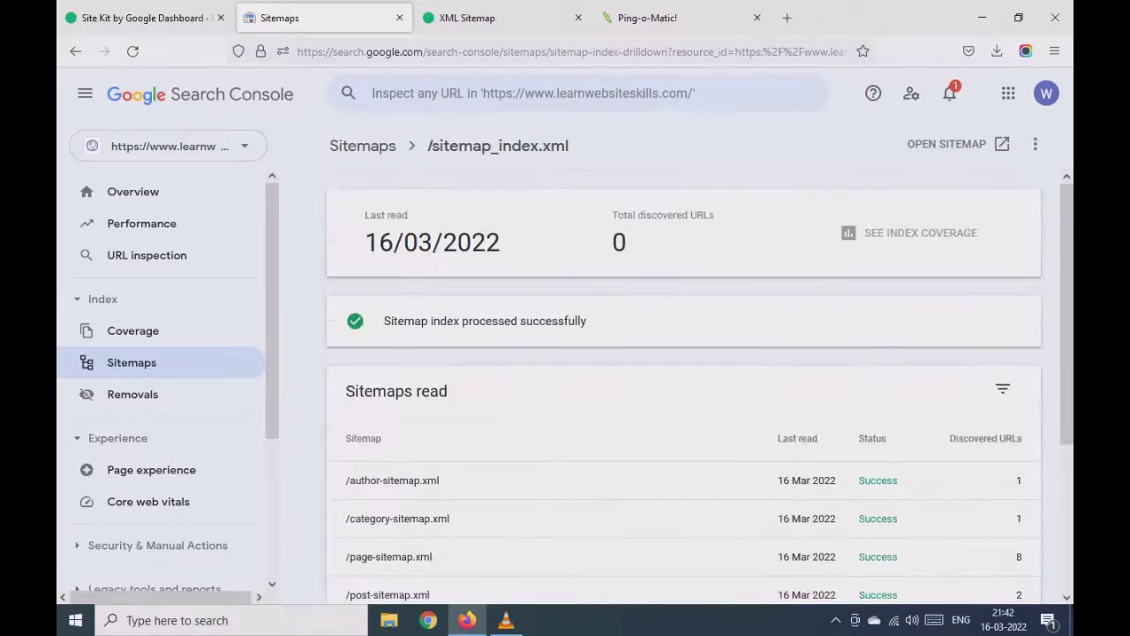
left_click(362, 146)
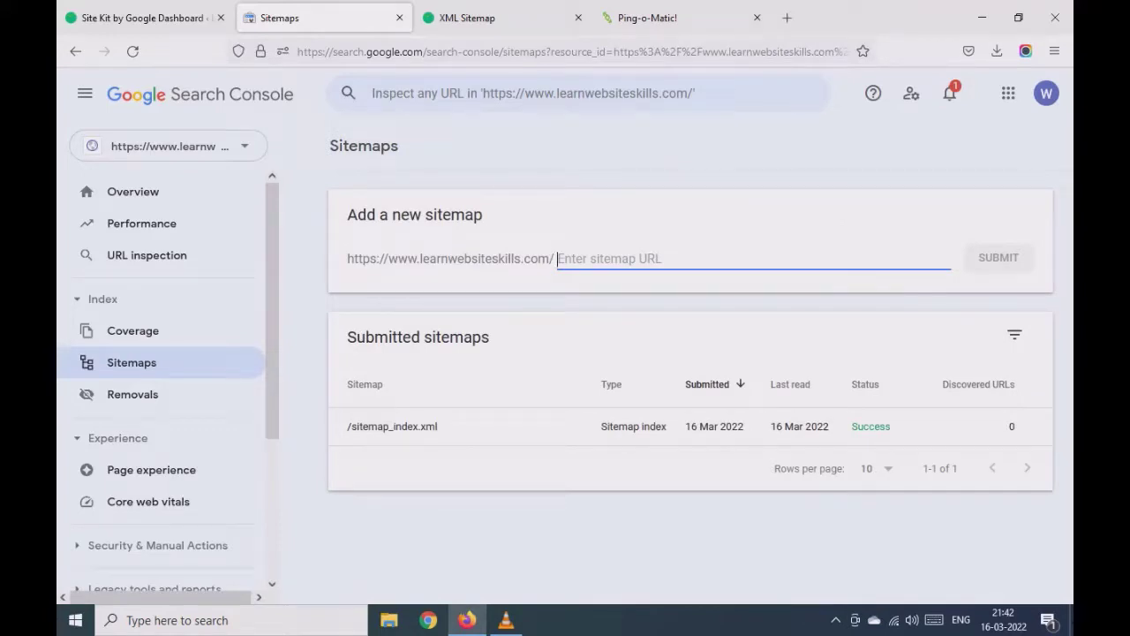
left_click_drag(347, 257, 550, 257)
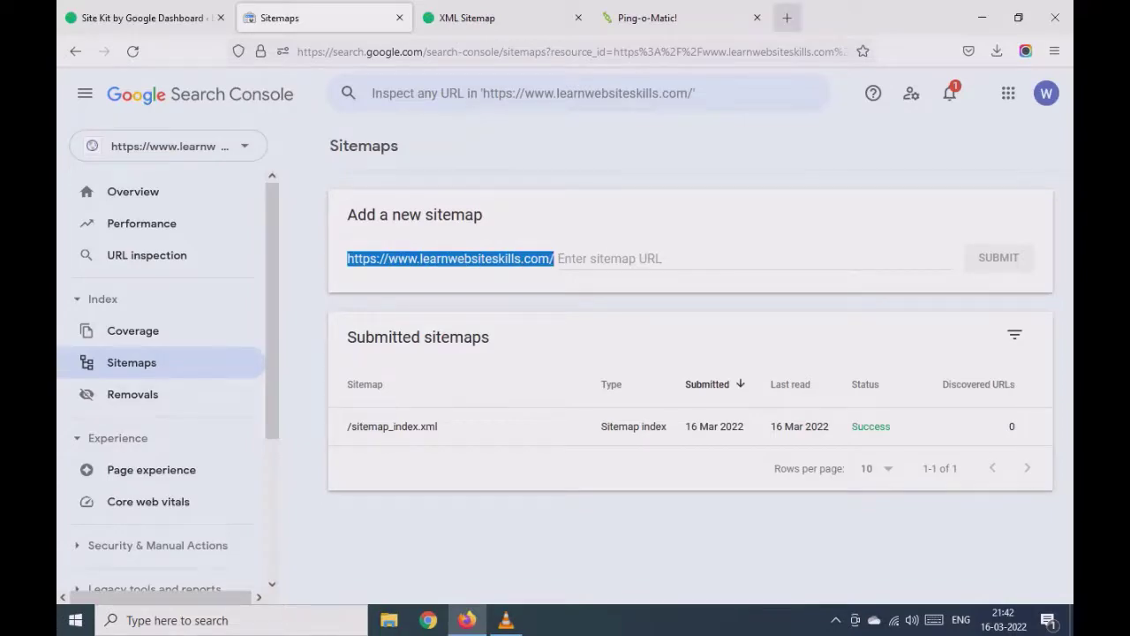
- Search Google for site:learnwebsiteskills.com in a new tab to check whether the site is indexed
left_click(786, 18)
type("google.com/")
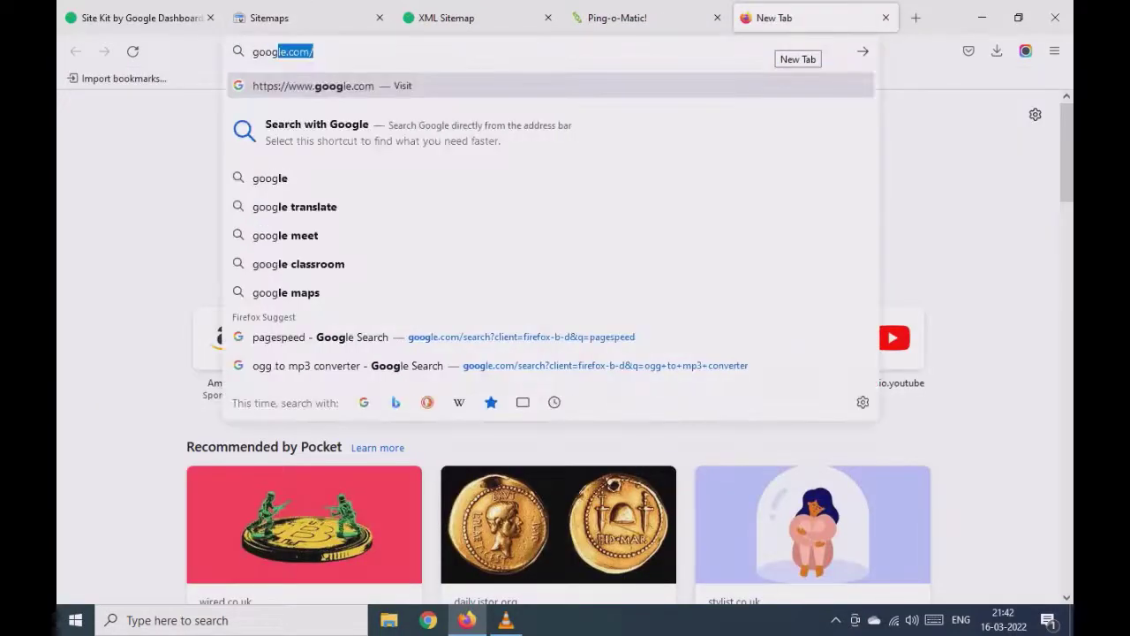
key("Return")
type("site")
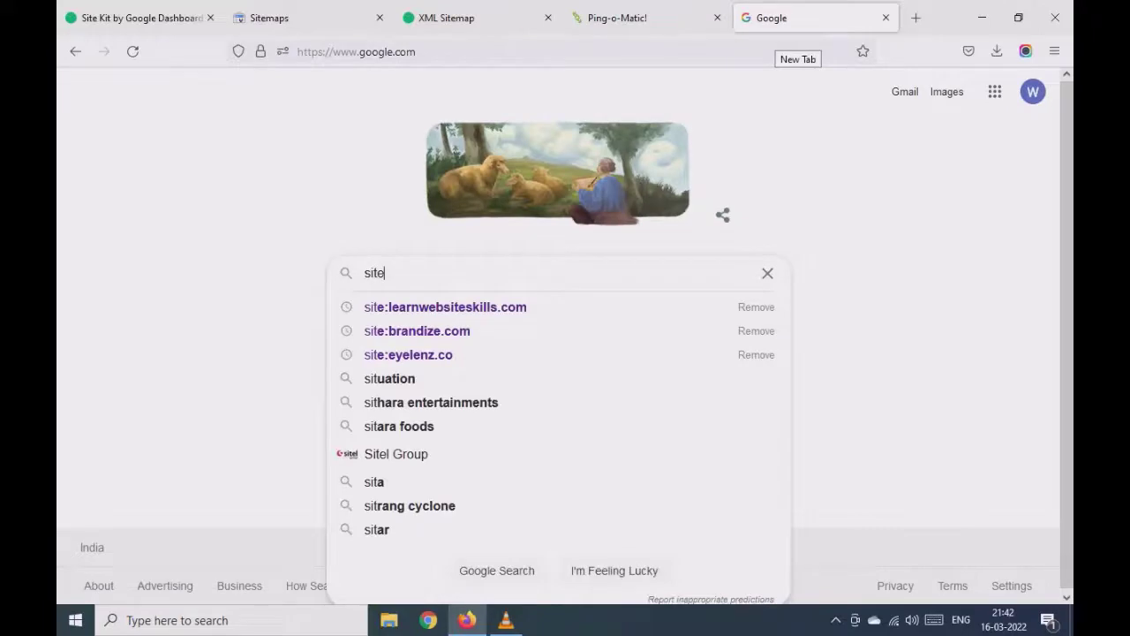
type(":learnwebs")
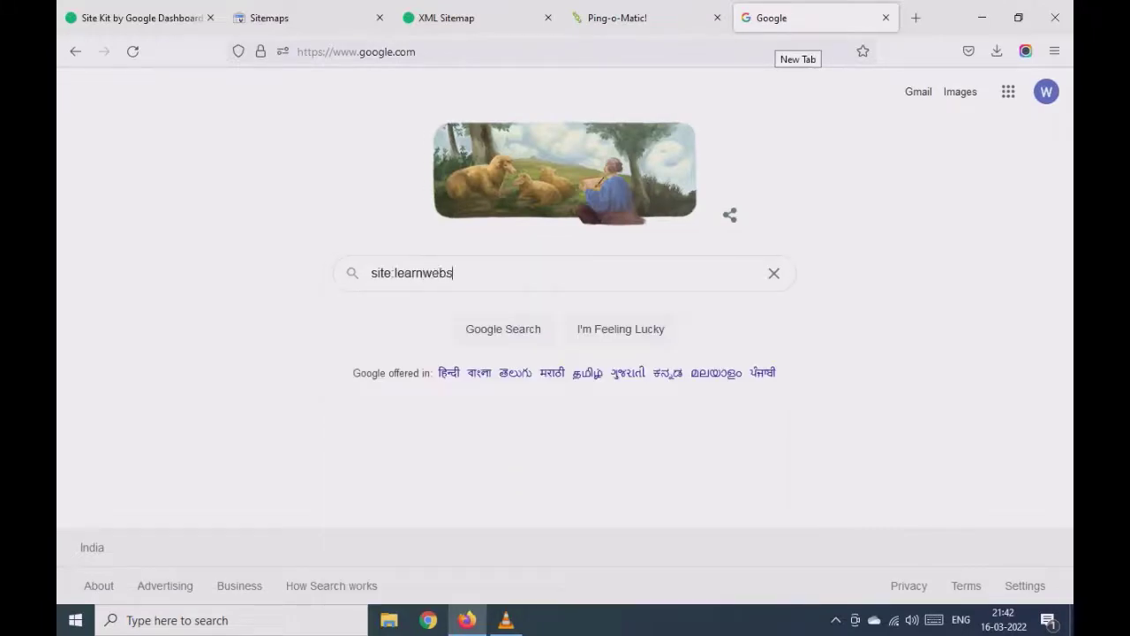
type("iteskills.com")
key("Return")
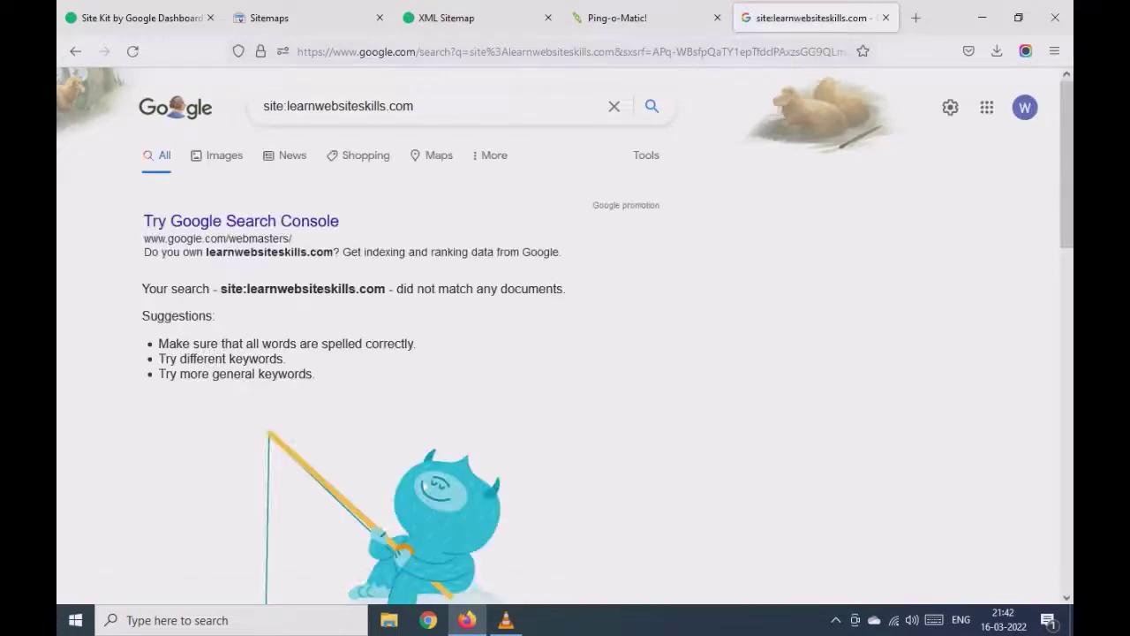
left_click_drag(148, 289, 566, 289)
left_click(142, 289)
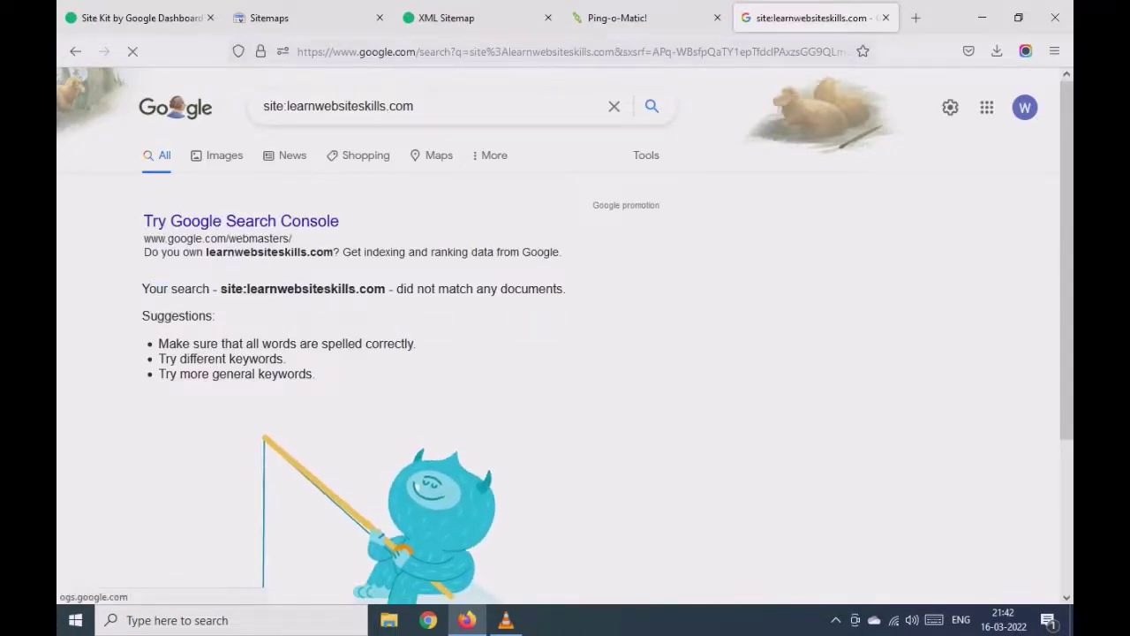
left_click_drag(142, 289, 566, 288)
left_click(566, 289)
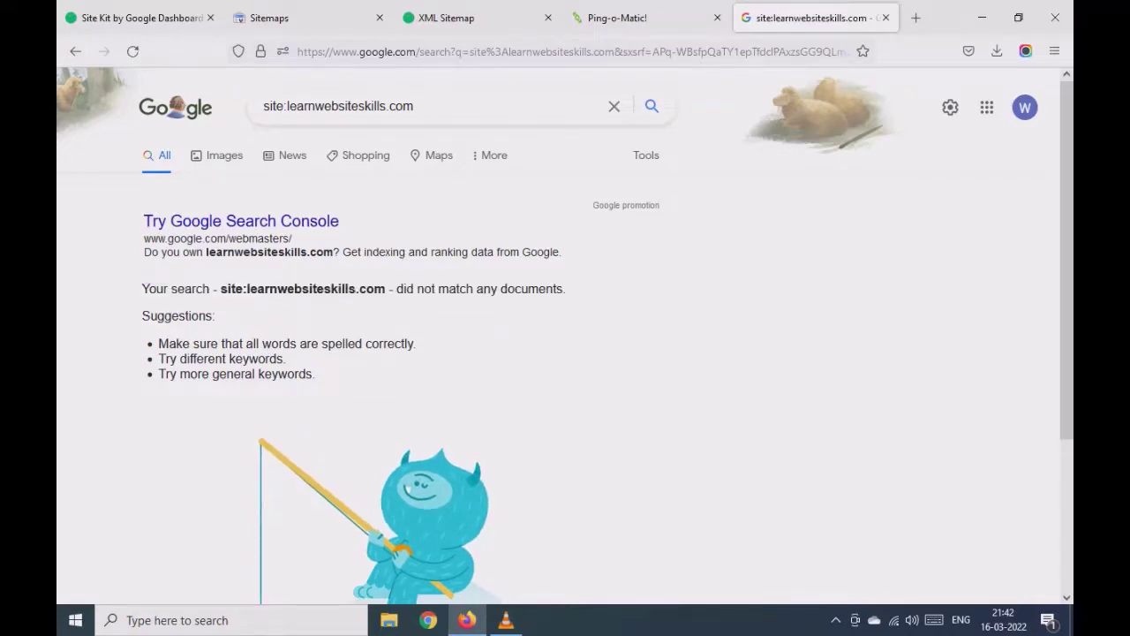
left_click(450, 18)
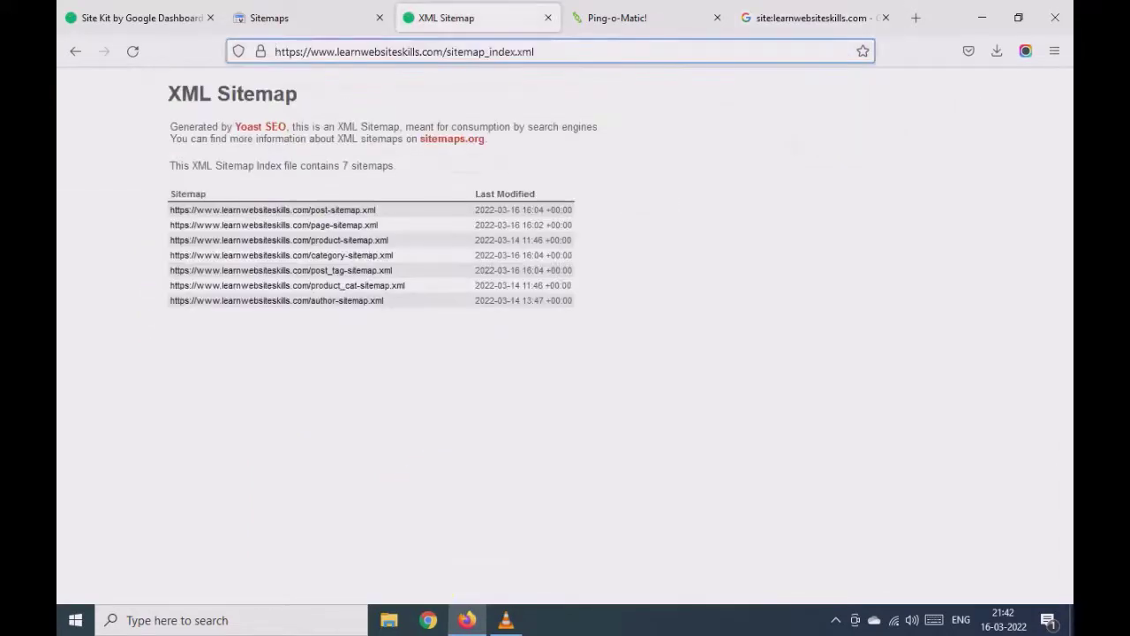
left_click(301, 18)
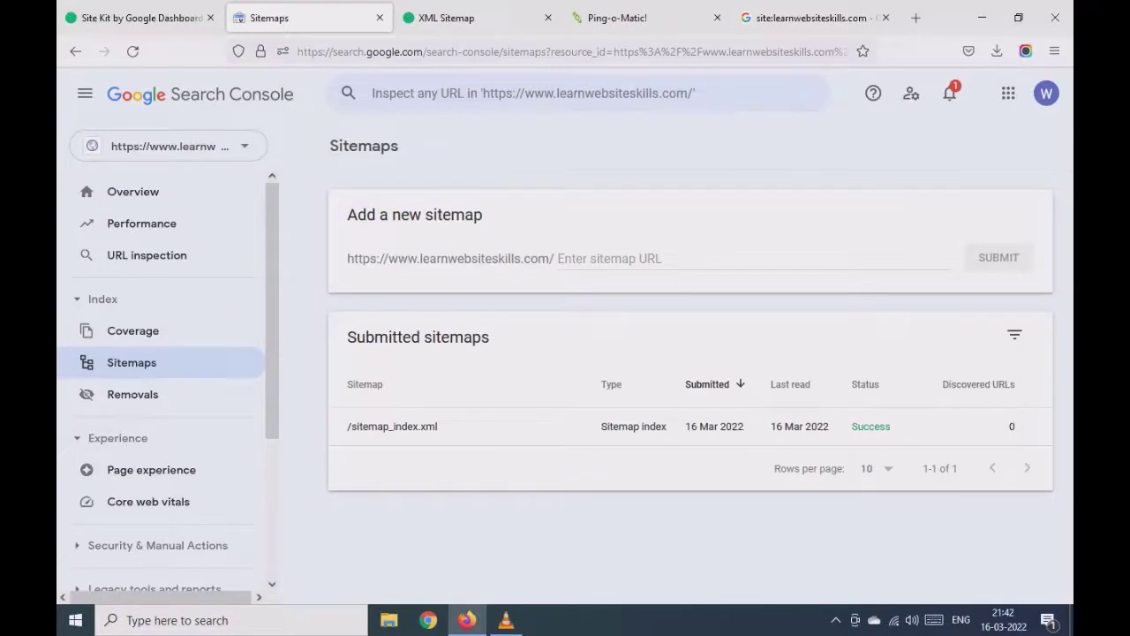
triple_click(468, 258)
key("ctrl+c")
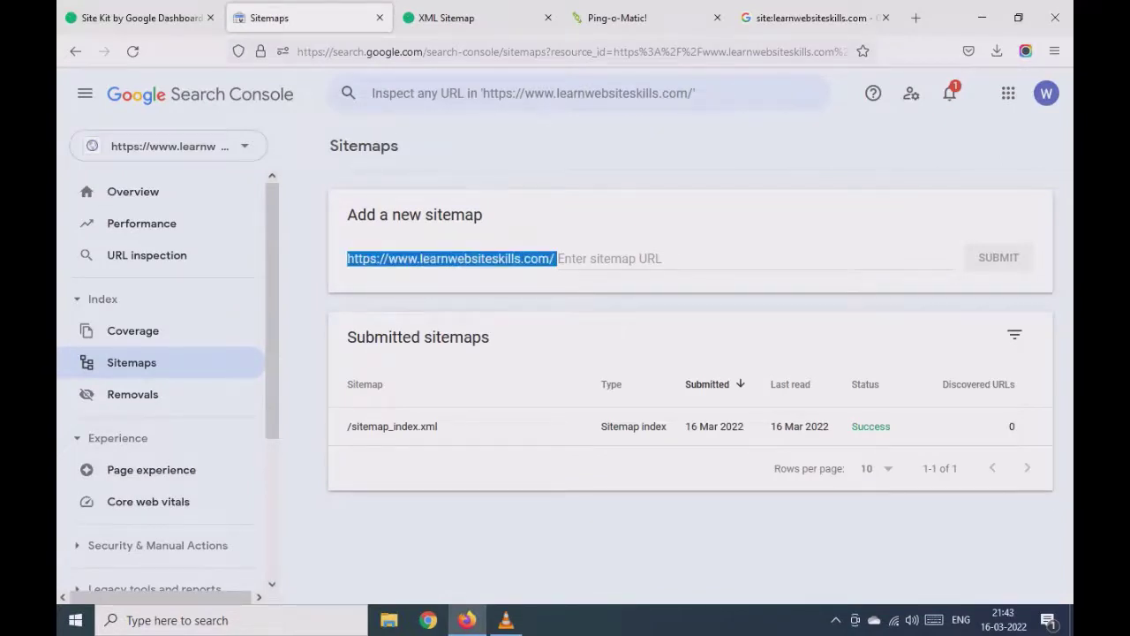
left_click(530, 93)
key("ctrl+v")
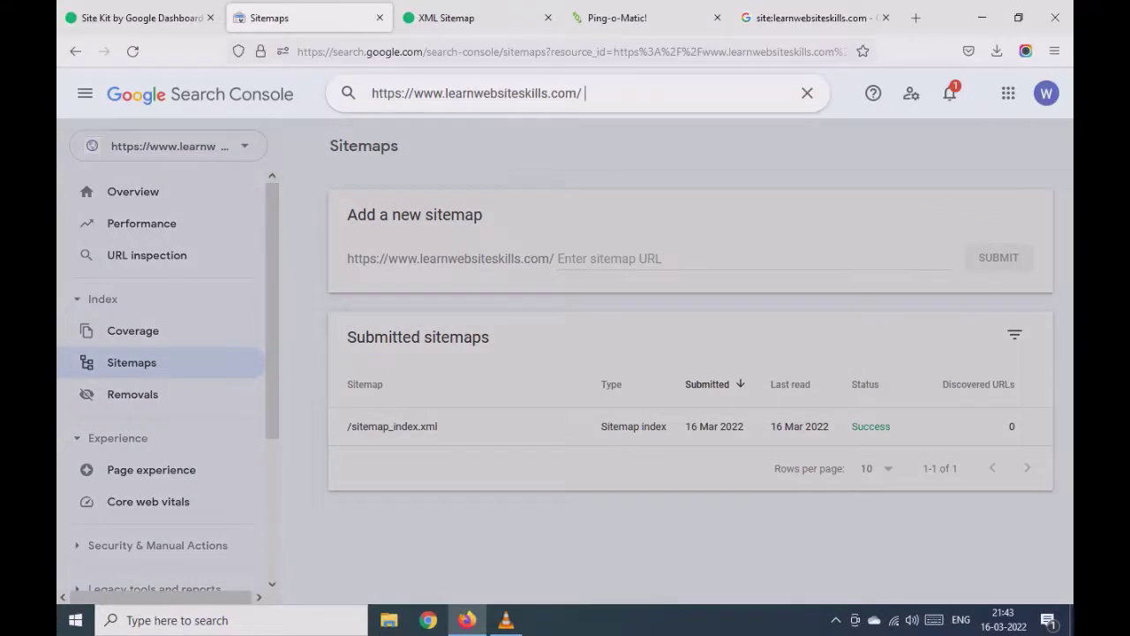
key("Return")
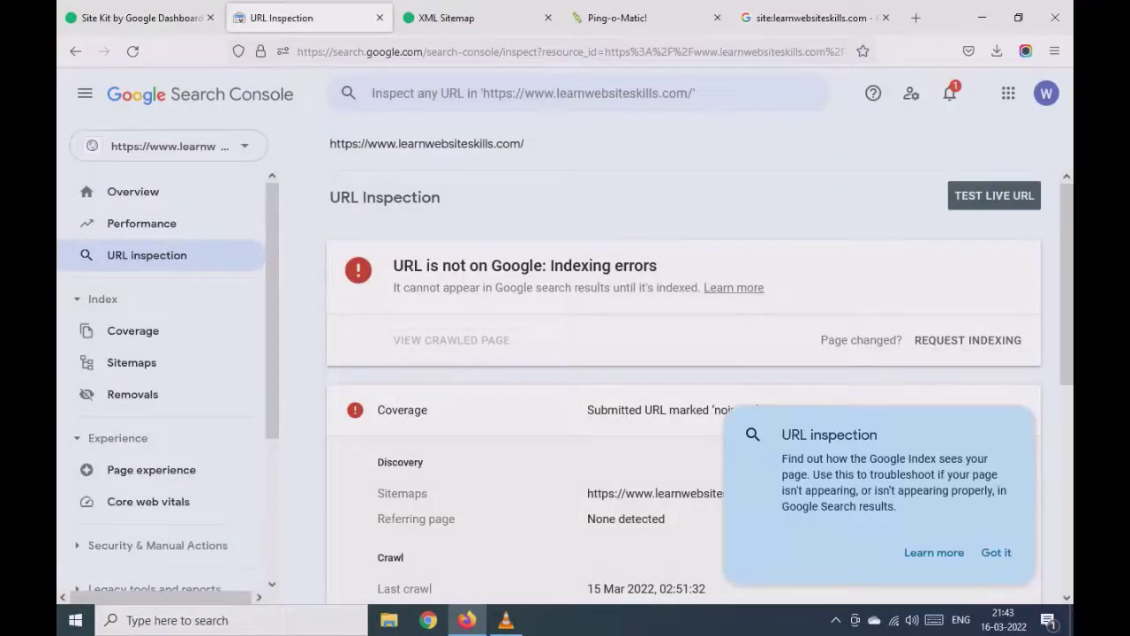
- Dismiss the URL inspection tip and examine the page's index status, coverage, crawl and indexing details
left_click_drag(393, 265, 658, 265)
left_click(660, 267)
left_click(997, 553)
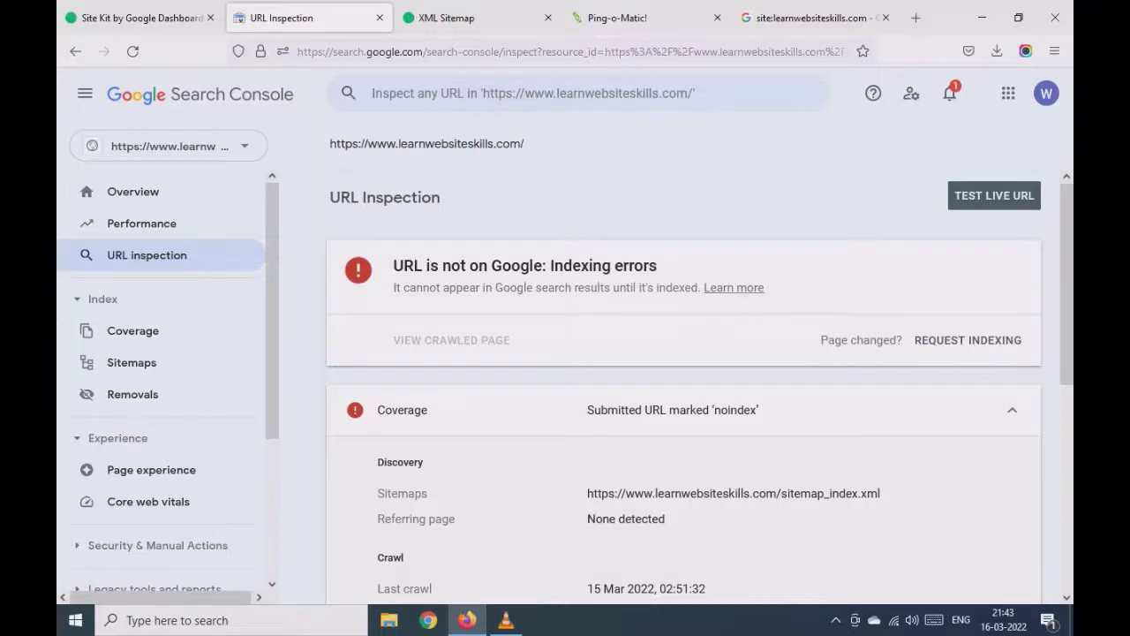
scroll(697, 386, "down", 3)
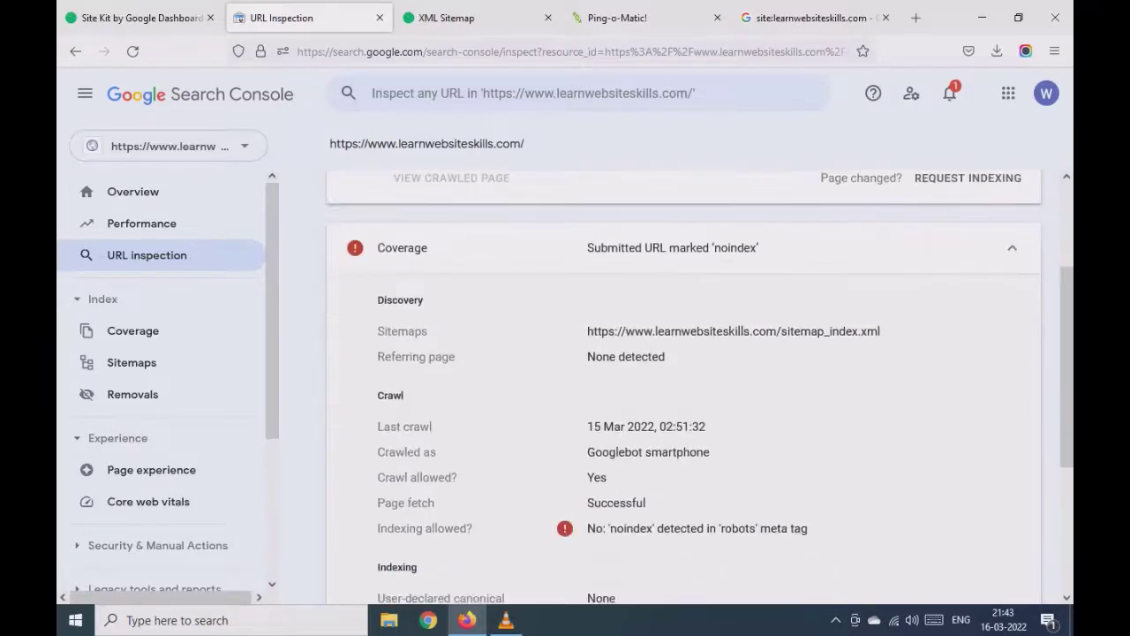
scroll(697, 387, "down", 3)
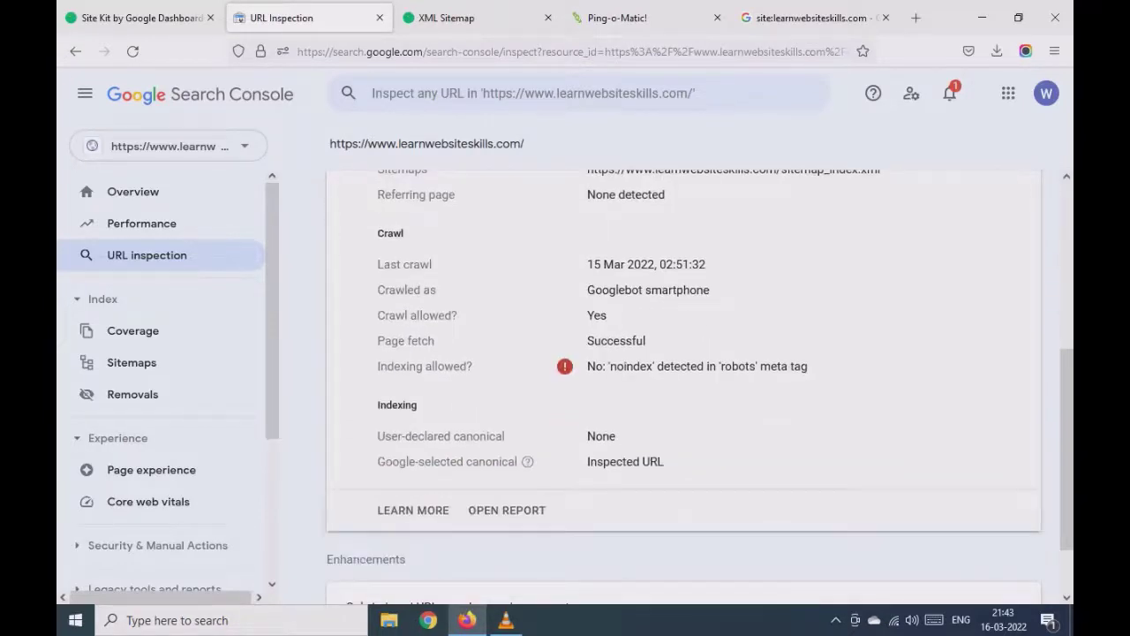
scroll(698, 386, "down", 2)
scroll(698, 386, "up", 8)
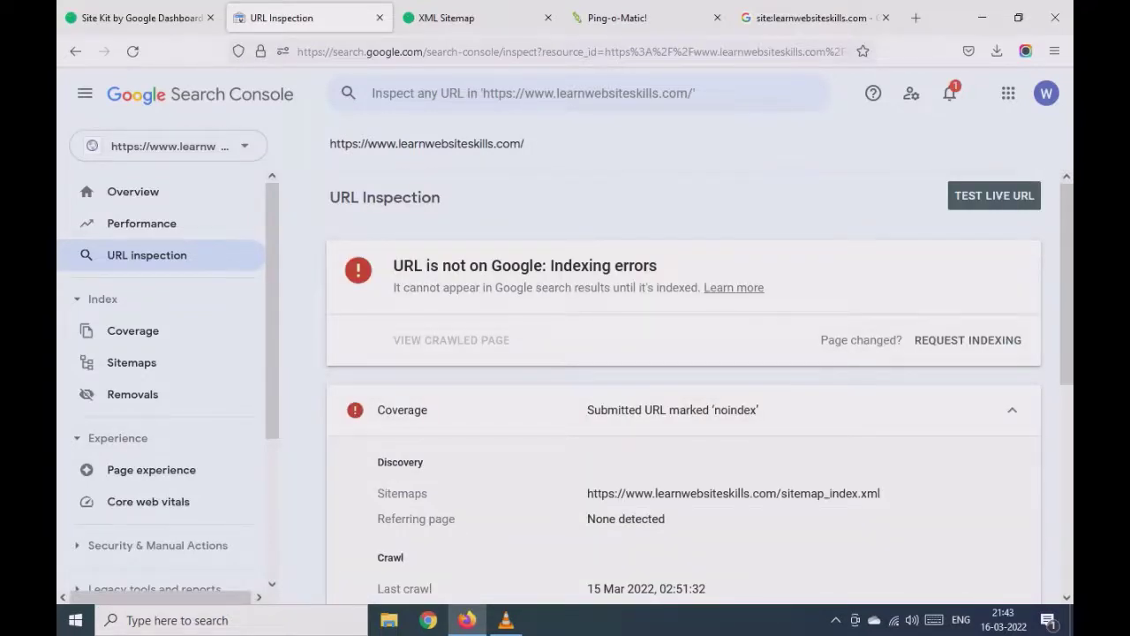
scroll(698, 389, "down", 3)
scroll(698, 389, "up", 3)
- Request indexing of the inspected homepage URL and let the live indexability test run
left_click(968, 340)
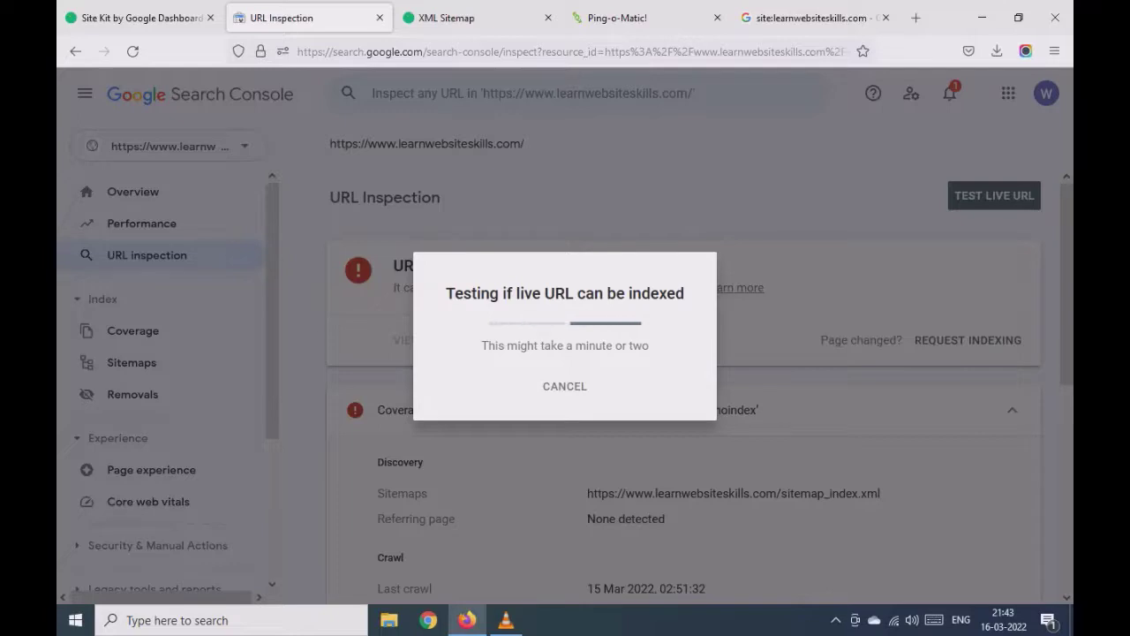
left_click_drag(446, 293, 685, 294)
left_click(685, 296)
left_click_drag(517, 345, 645, 345)
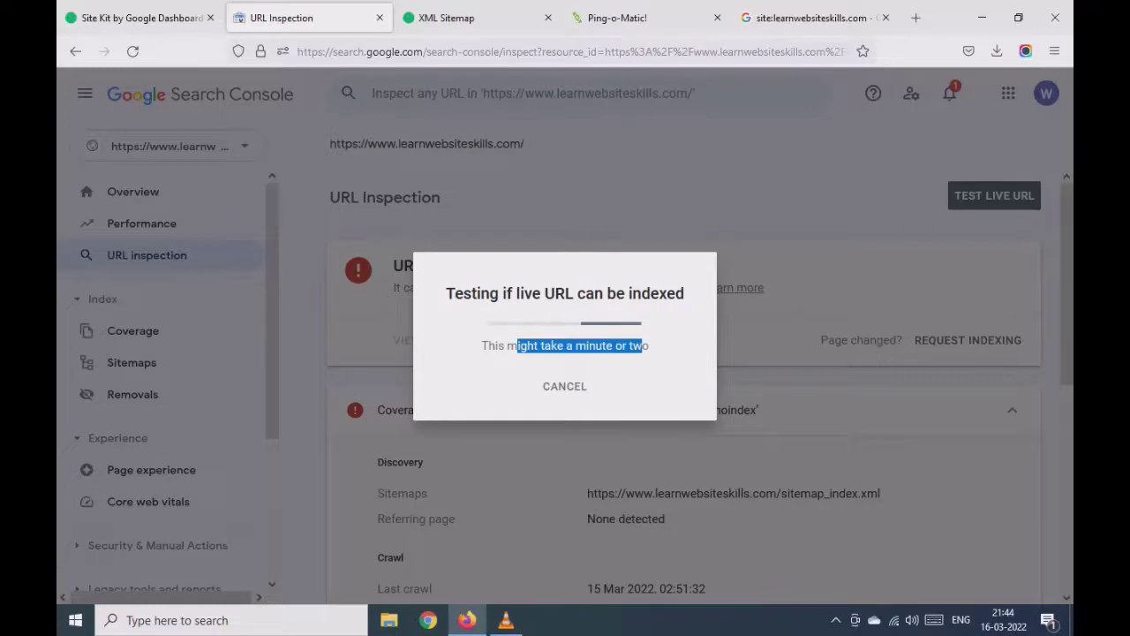
left_click(645, 345)
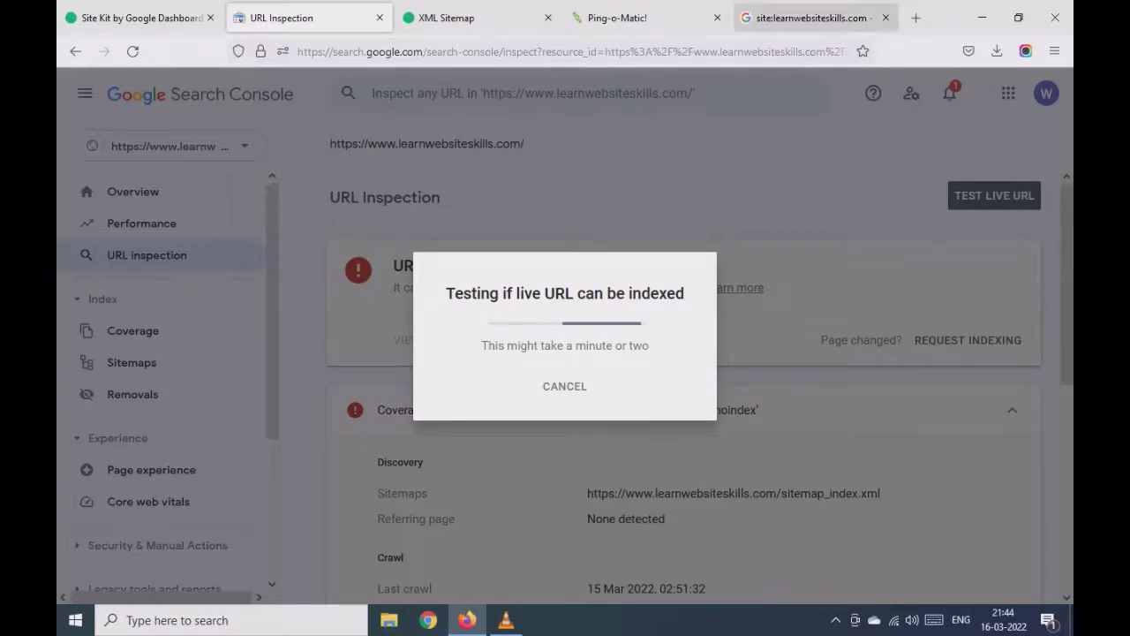
- Return to the WordPress dashboard and search the plugins available to add for "file manager"
left_click(810, 18)
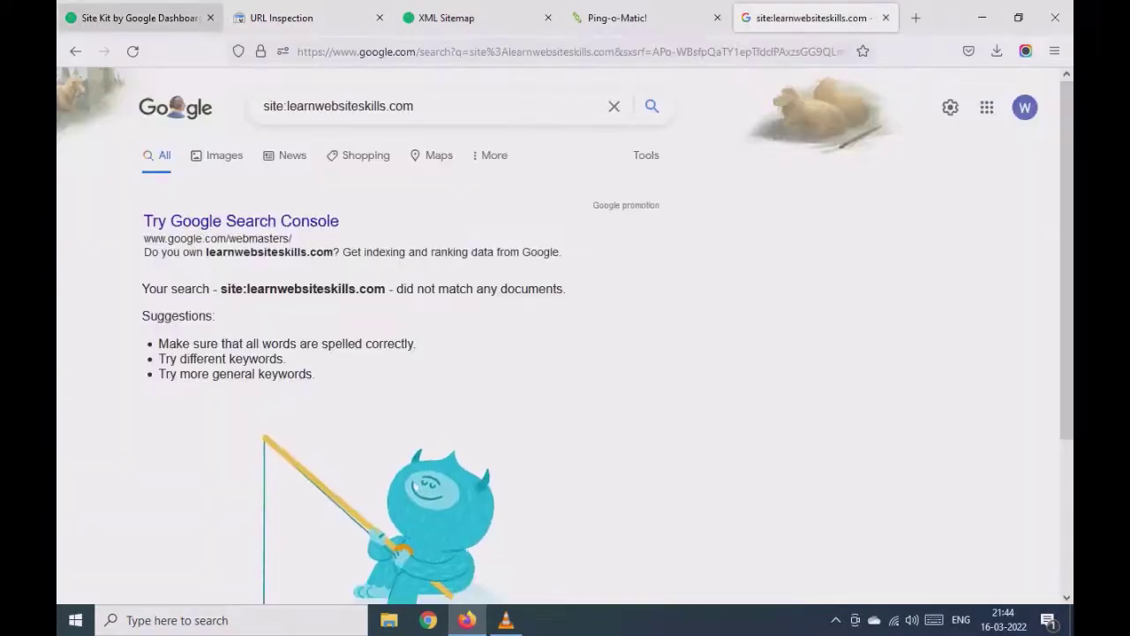
left_click(137, 17)
scroll(618, 380, "up", 4)
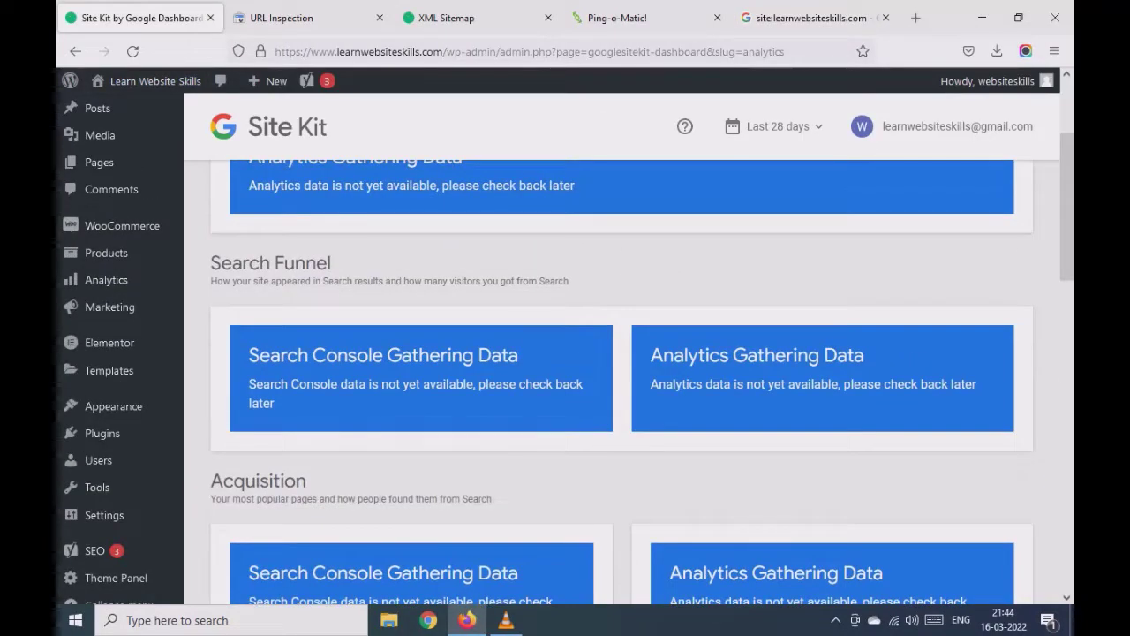
left_click(97, 433)
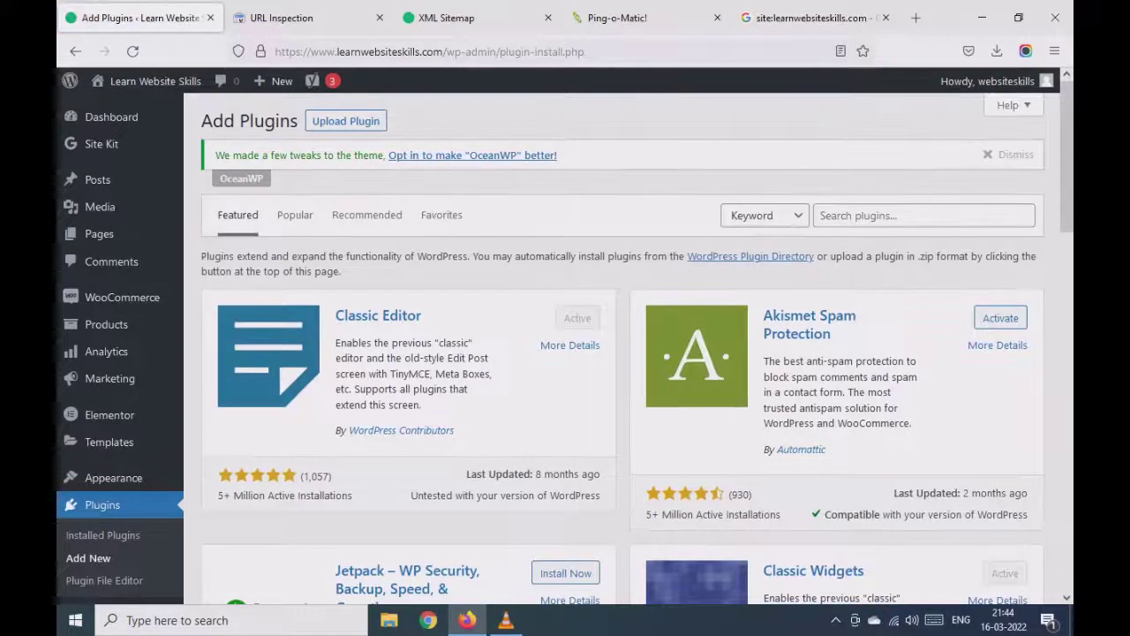
type("tile m")
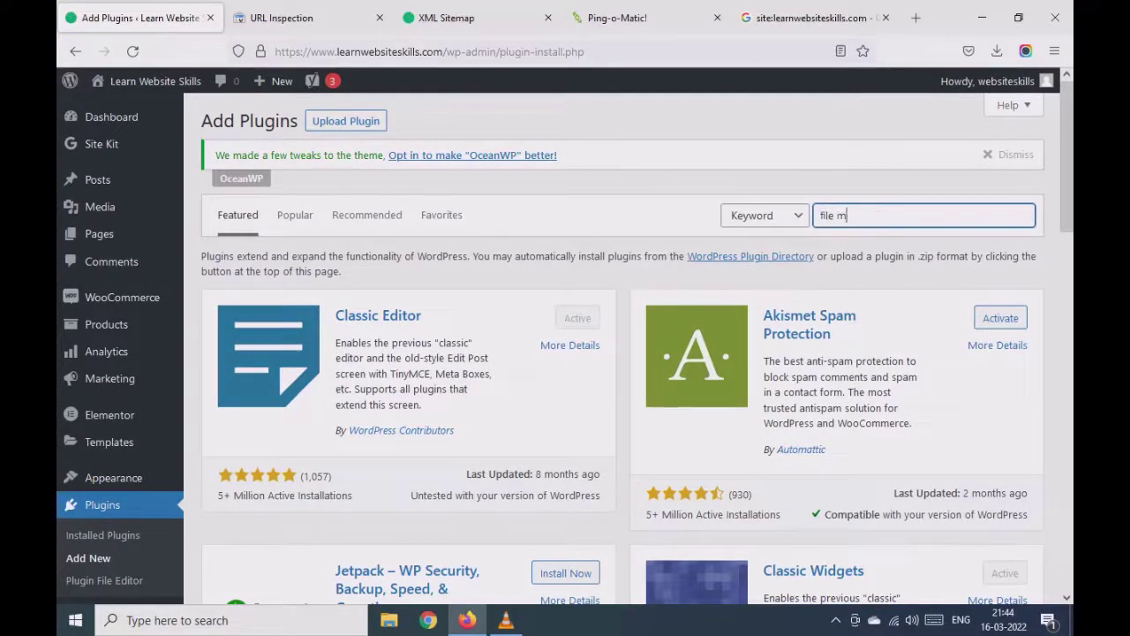
type("anager")
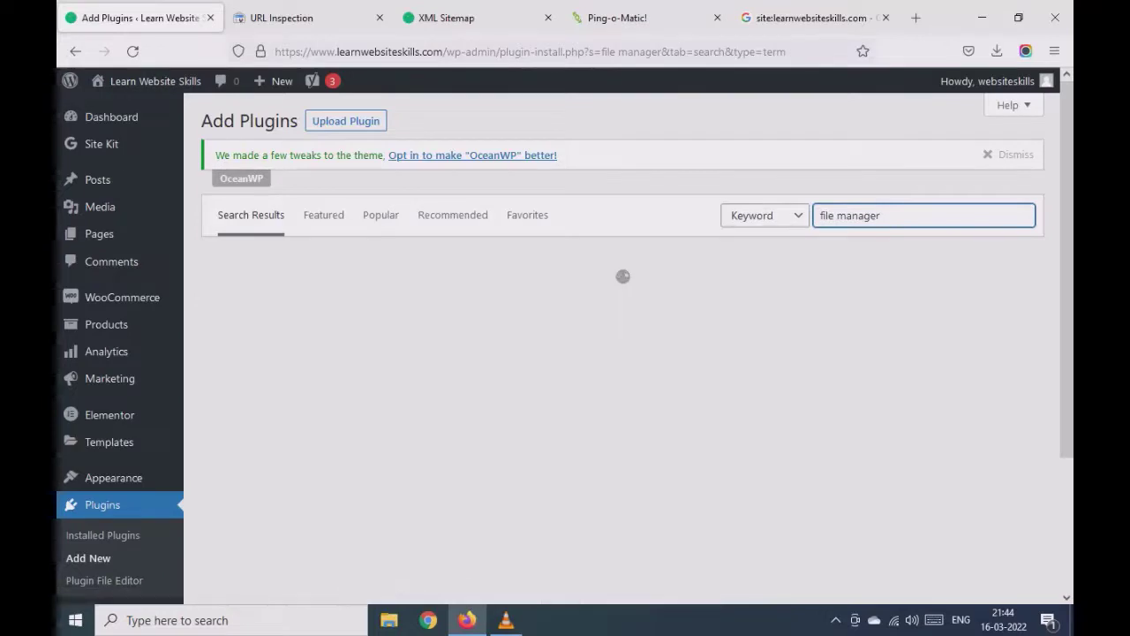
- Load the website's /robots.txt address in place of the XML sitemap page to view its rules
left_click(446, 18)
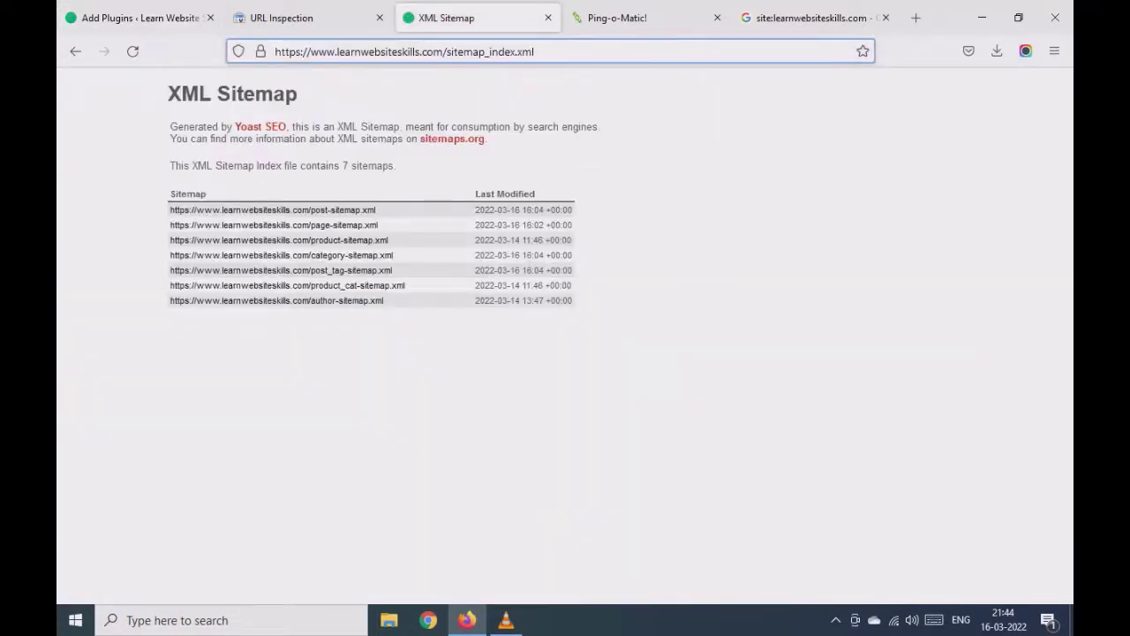
double_click(490, 51)
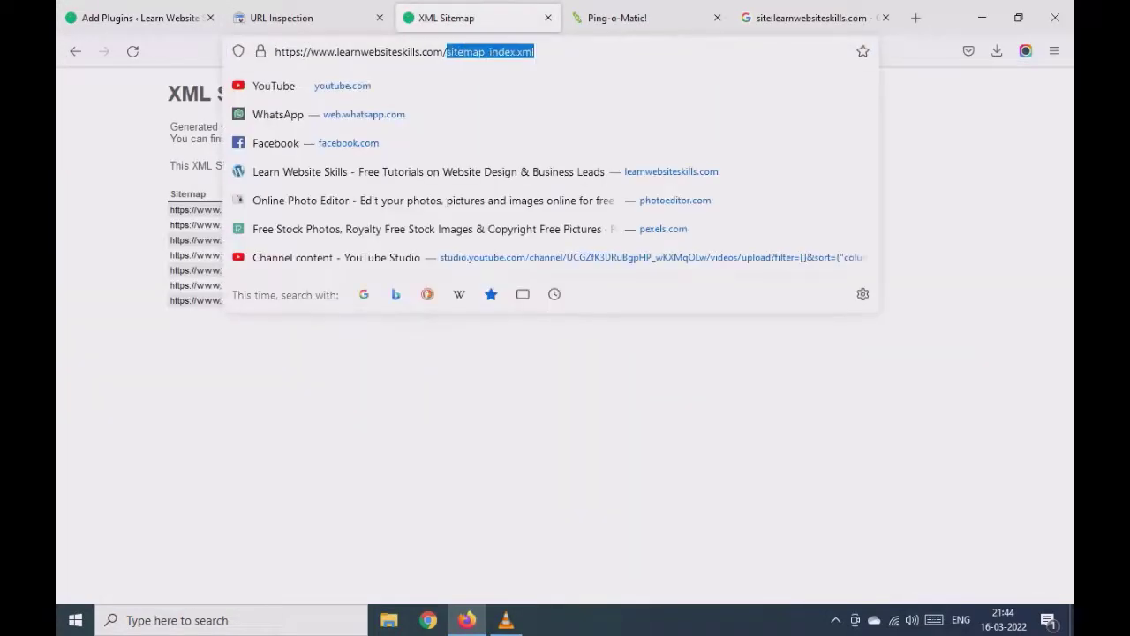
type("robots.t")
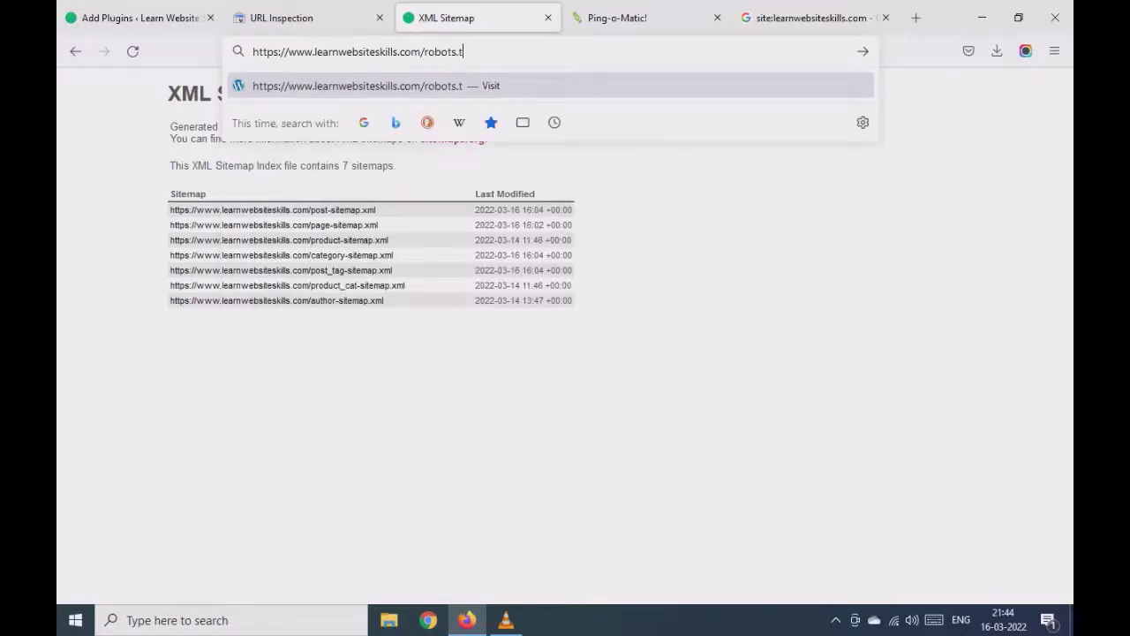
type("xt")
key("Return")
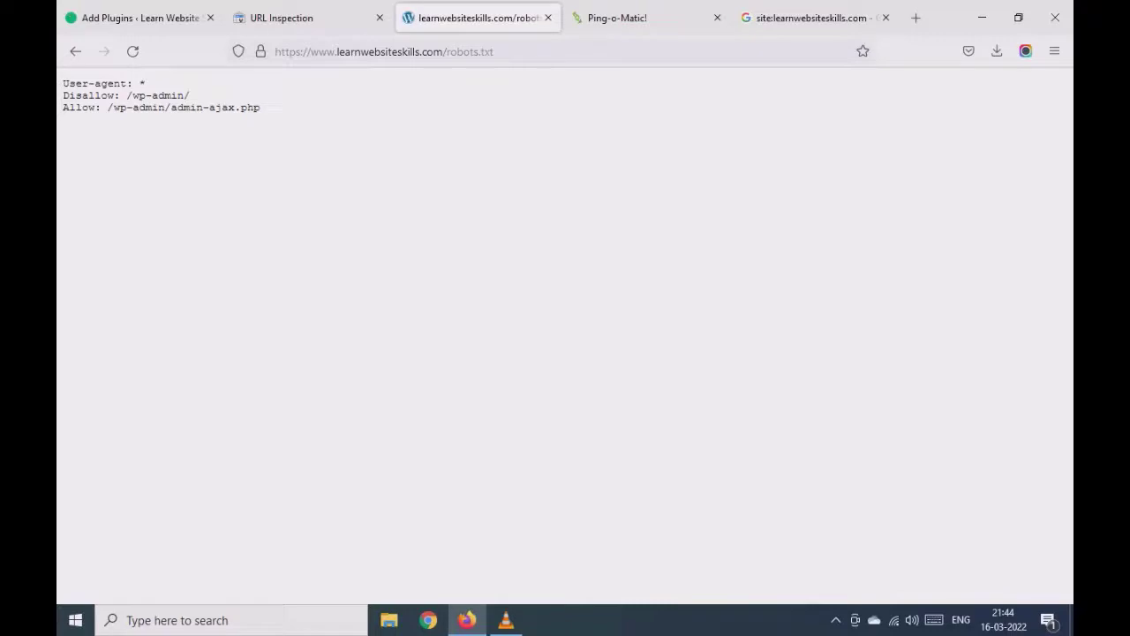
- Install and activate the File Manager plugin by mndpsingh287 from the plugin search results
left_click(133, 17)
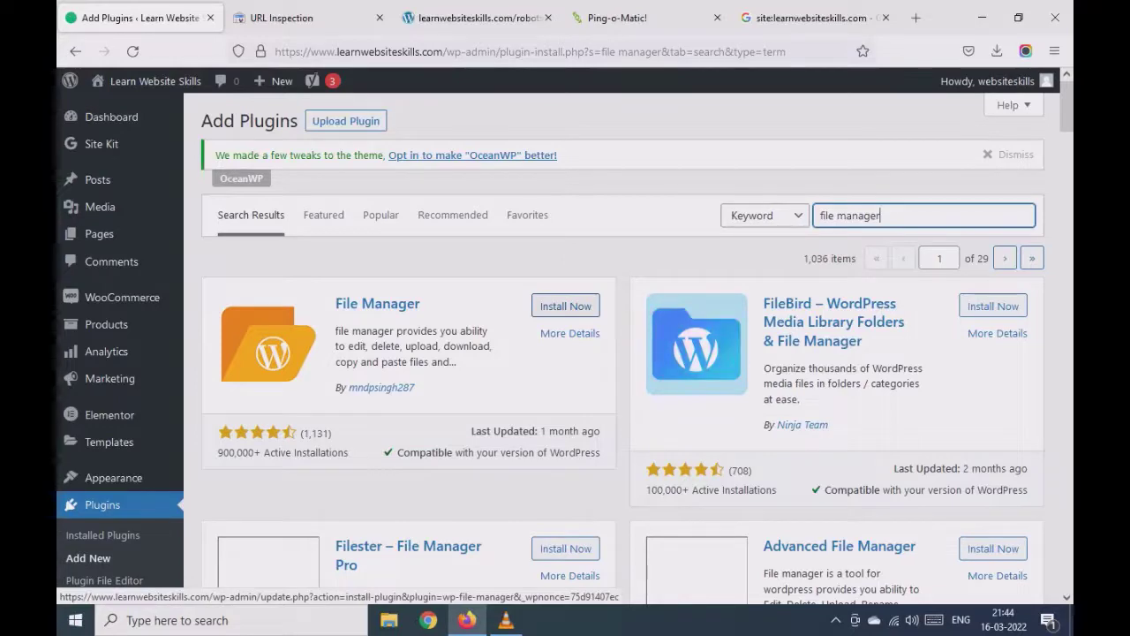
left_click(566, 306)
scroll(566, 306, "down", 3)
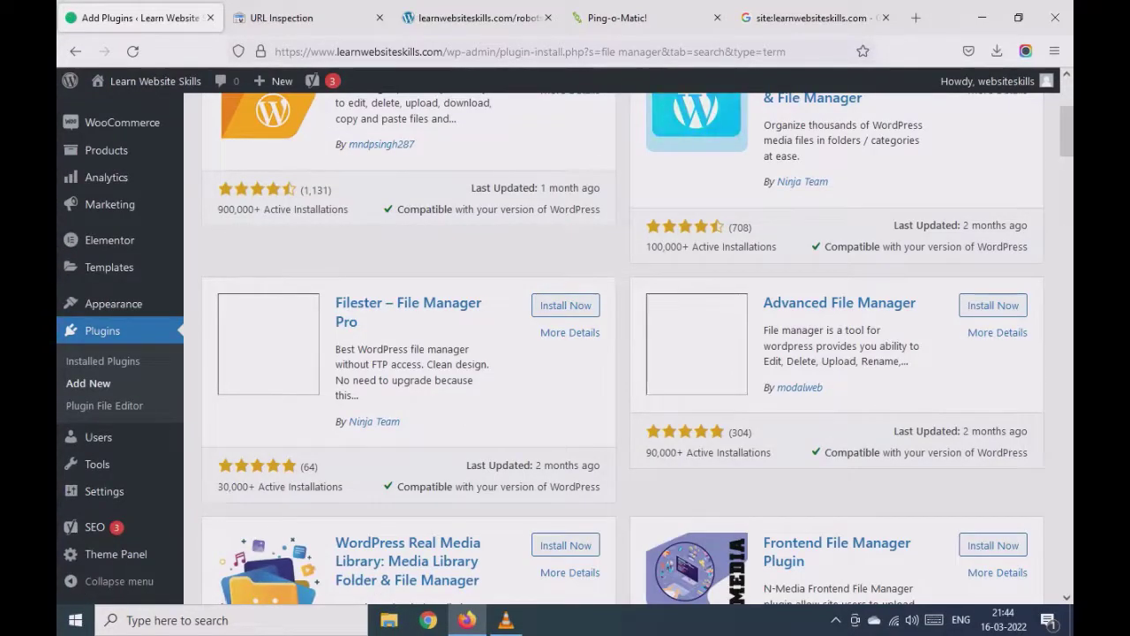
scroll(618, 344, "down", 1)
scroll(618, 344, "down", 2)
scroll(618, 345, "up", 5)
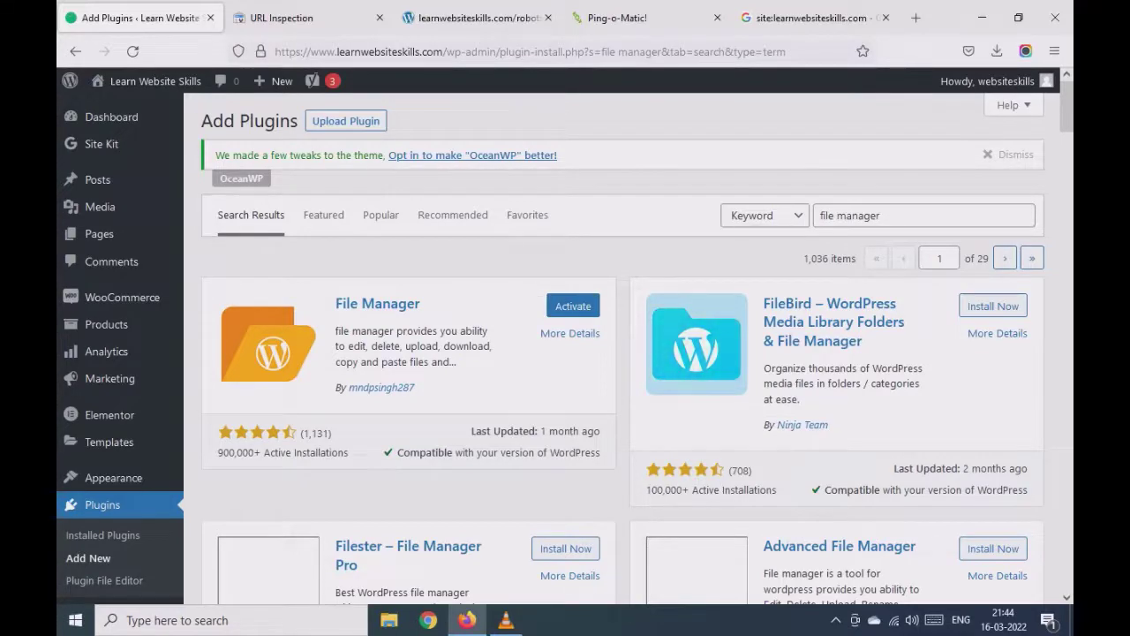
scroll(622, 353, "down", 4)
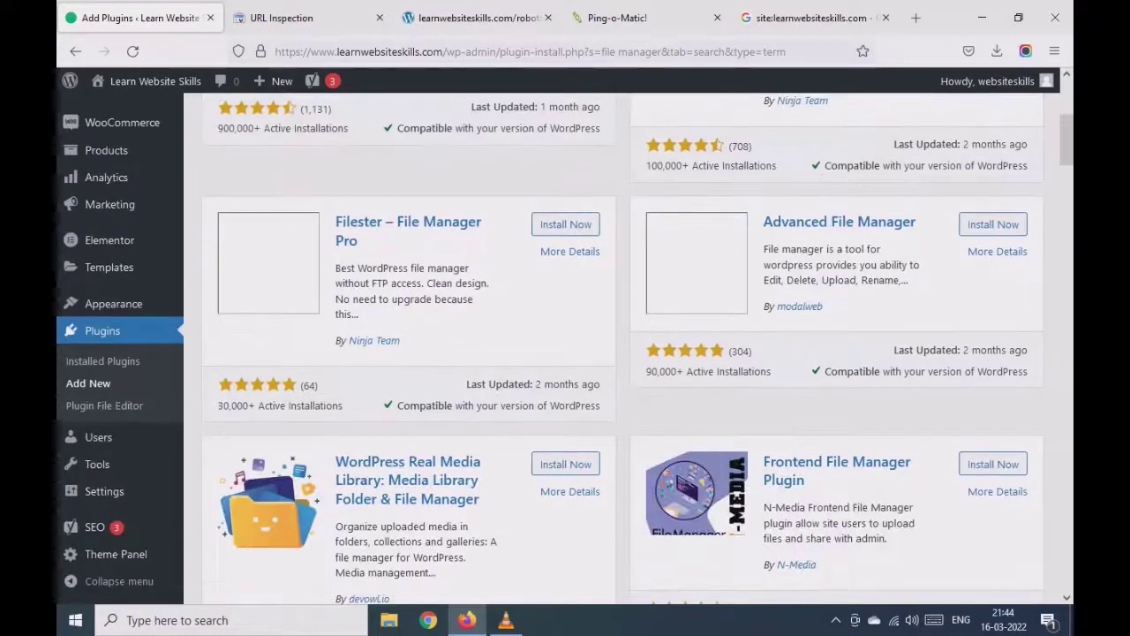
scroll(565, 309, "up", 4)
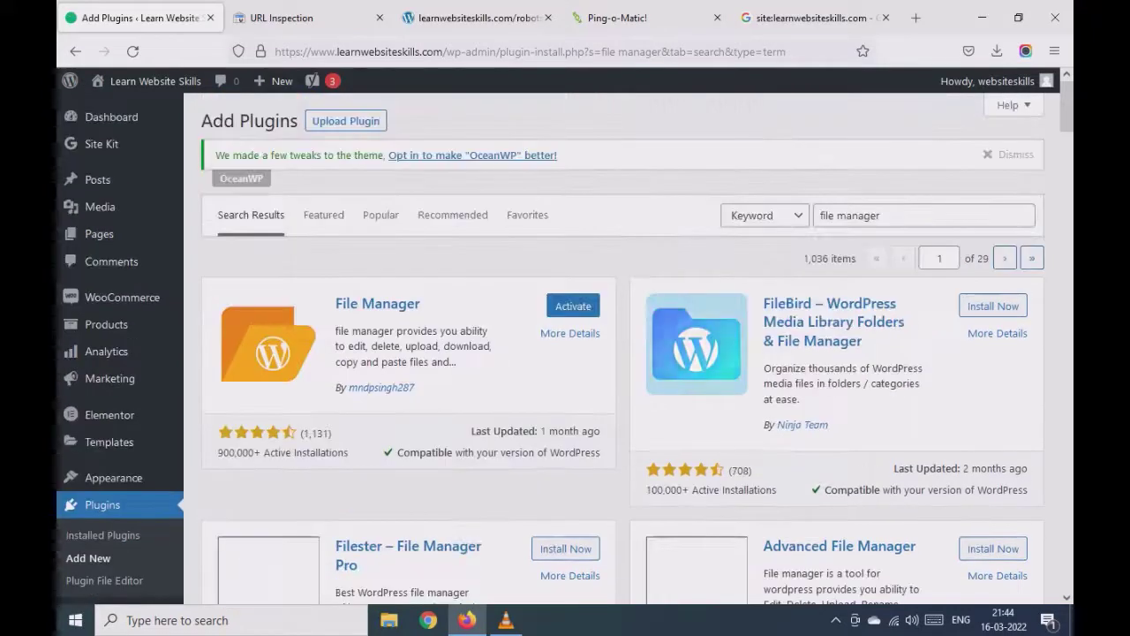
left_click(573, 305)
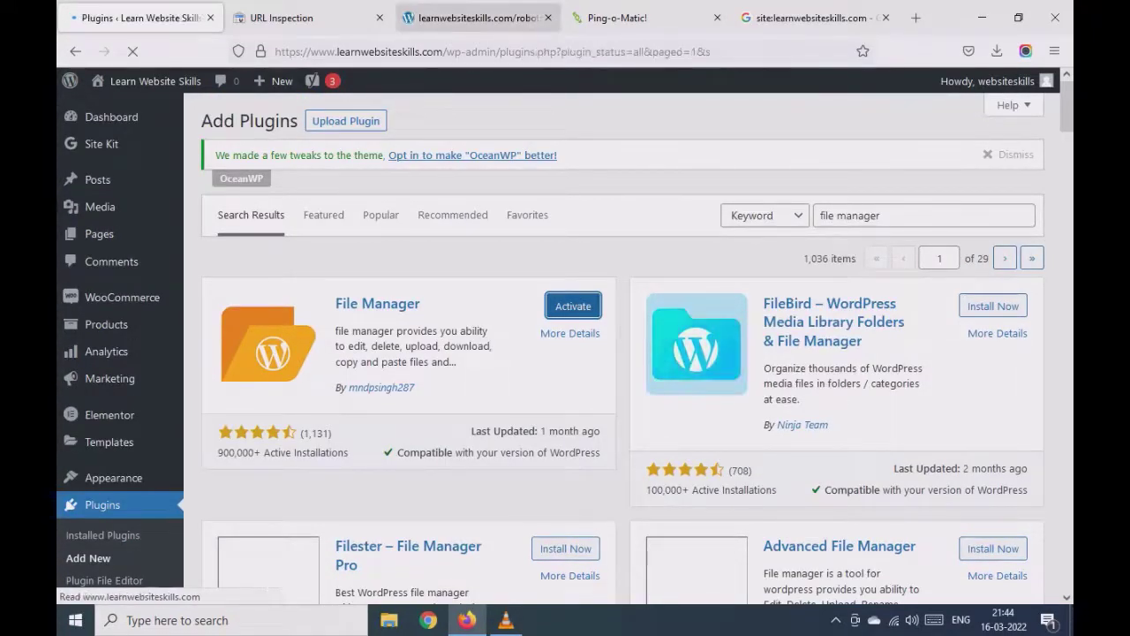
- Return to the URL inspection in Search Console and complete the image verification by selecting all pictures with boats
left_click(476, 18)
left_click(808, 17)
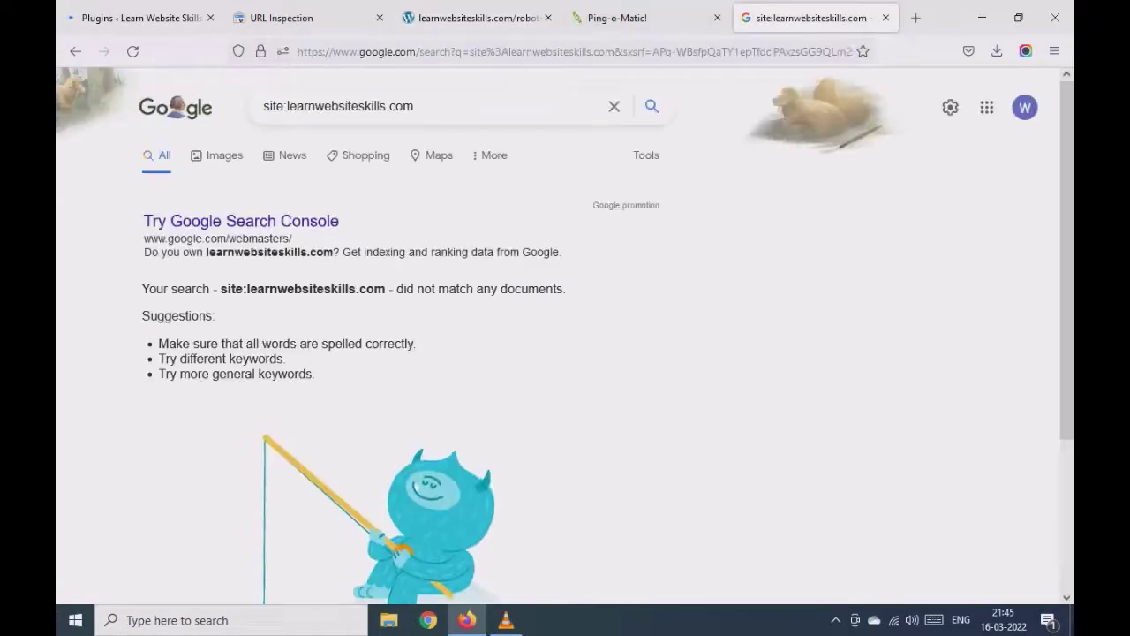
left_click(283, 18)
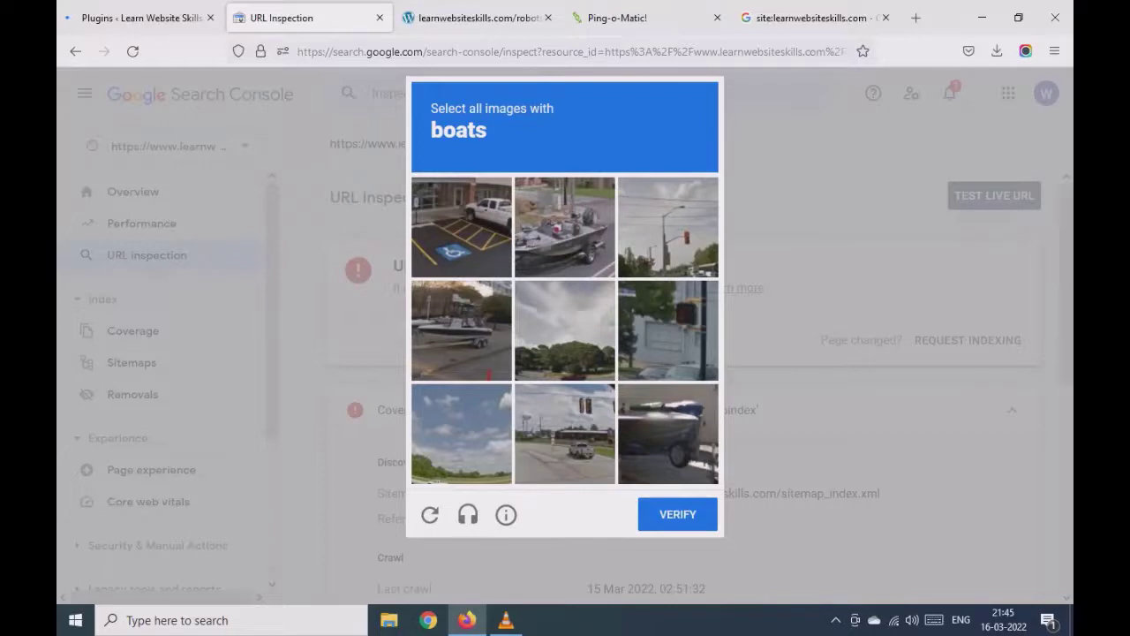
left_click(565, 228)
left_click(461, 330)
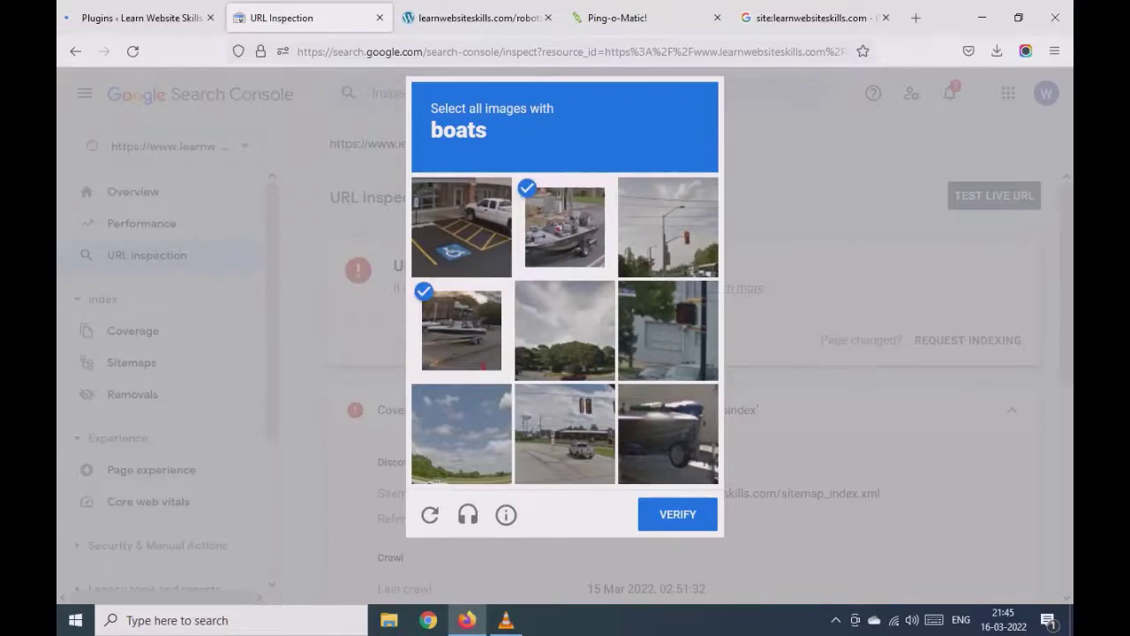
left_click(668, 434)
left_click(677, 514)
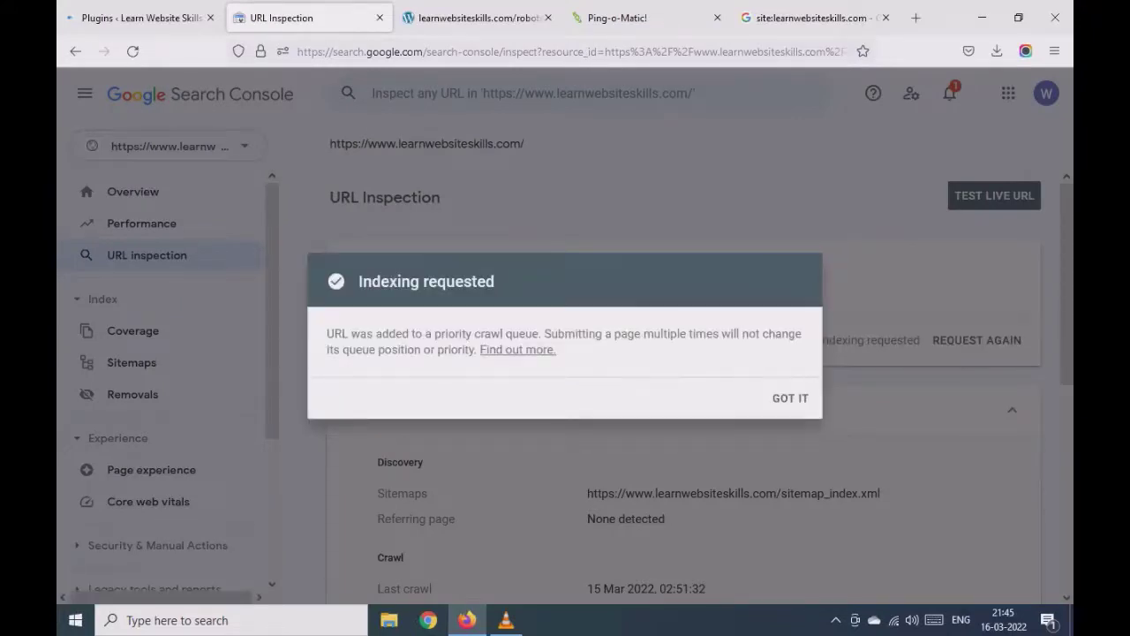
- Acknowledge the indexing request notice and start a live test of the homepage URL
left_click_drag(326, 334, 556, 350)
left_click(590, 355)
left_click(790, 399)
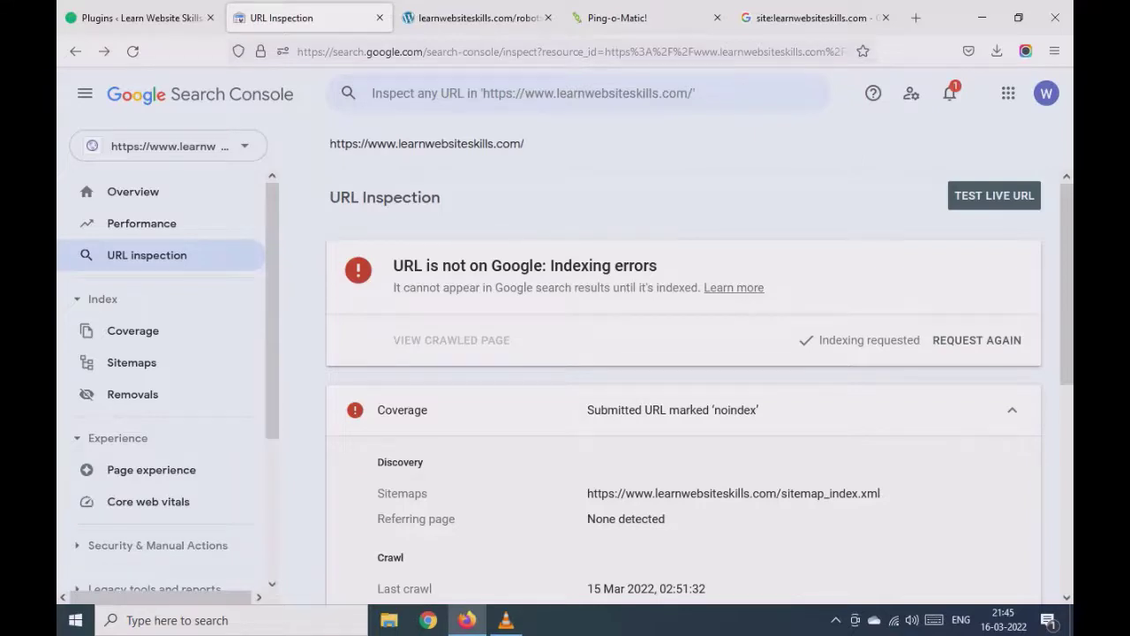
left_click(994, 196)
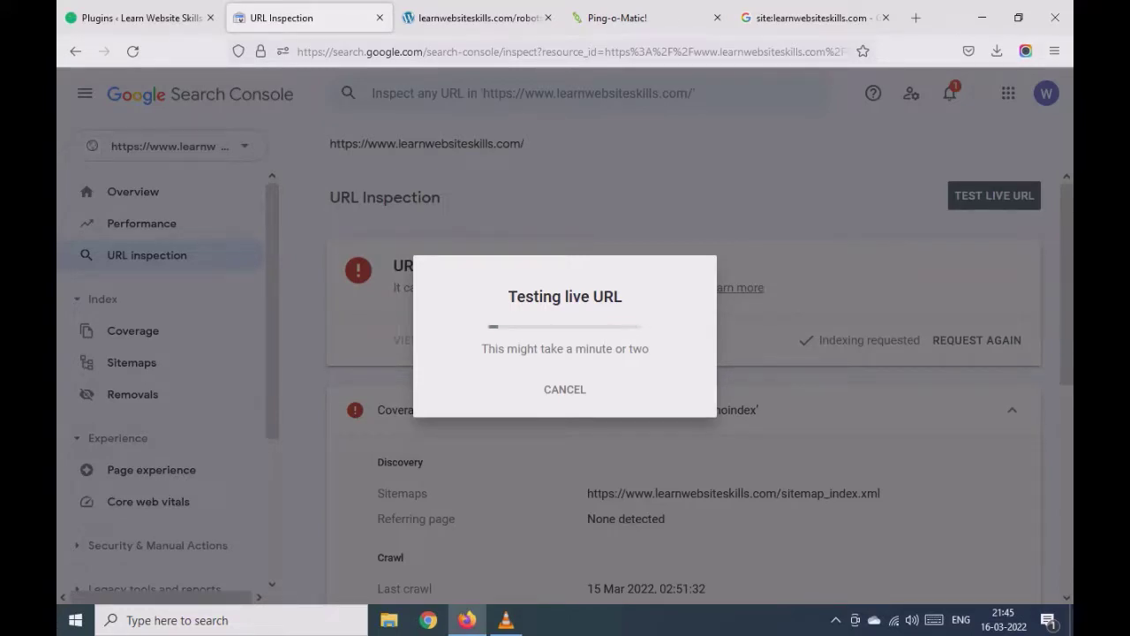
- Open WP File Manager in the WordPress admin, closing its welcome dialog and postponing the review request
left_click(141, 18)
scroll(618, 353, "down", 1)
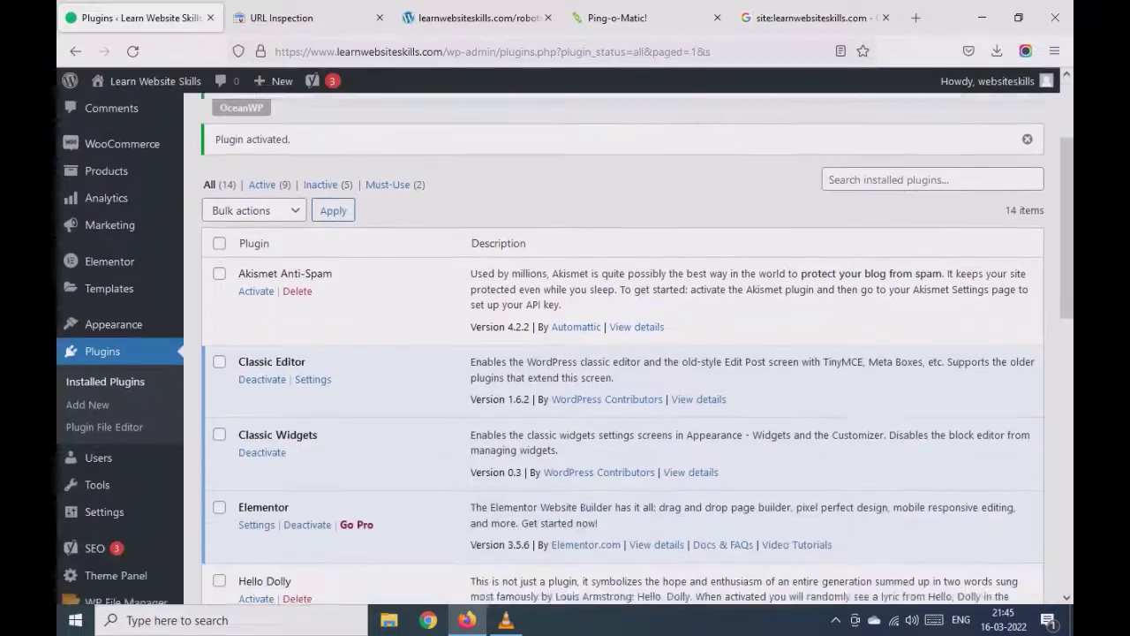
scroll(619, 353, "down", 5)
mouse_move(126, 553)
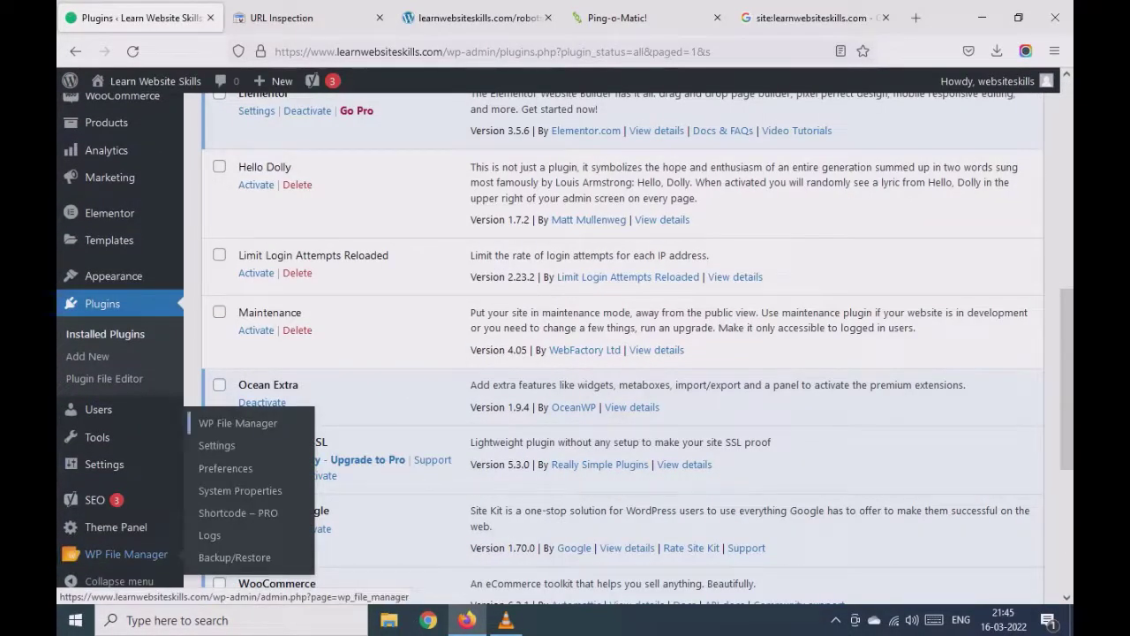
left_click(126, 553)
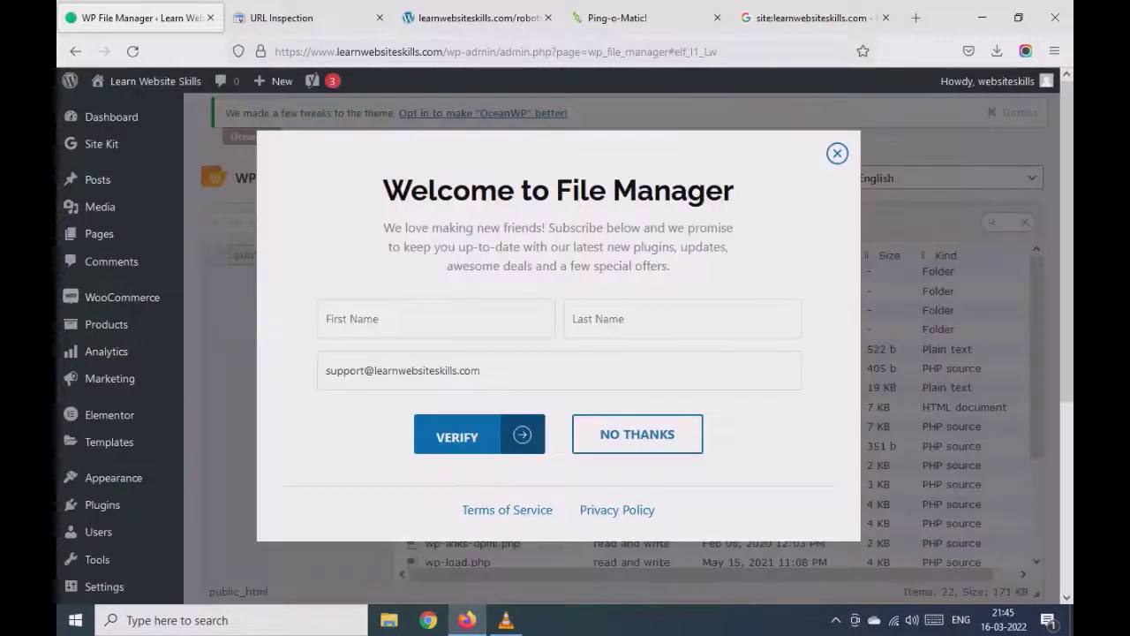
key("Escape")
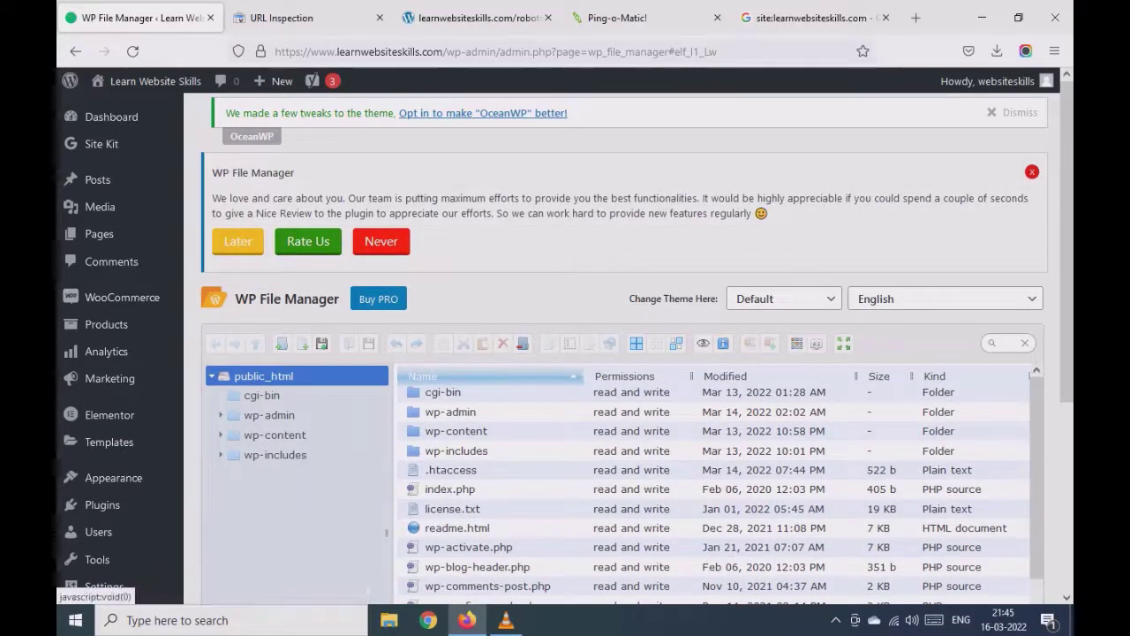
left_click(238, 241)
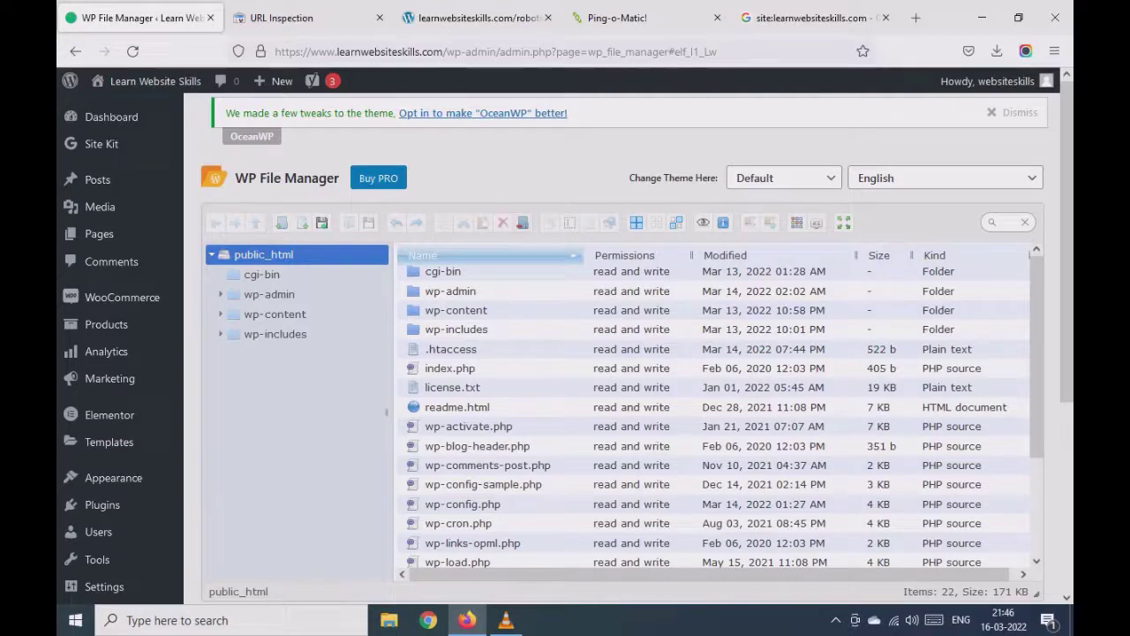
- Create a plain text file named robots.txt in public_html and open it for editing
left_click(450, 349)
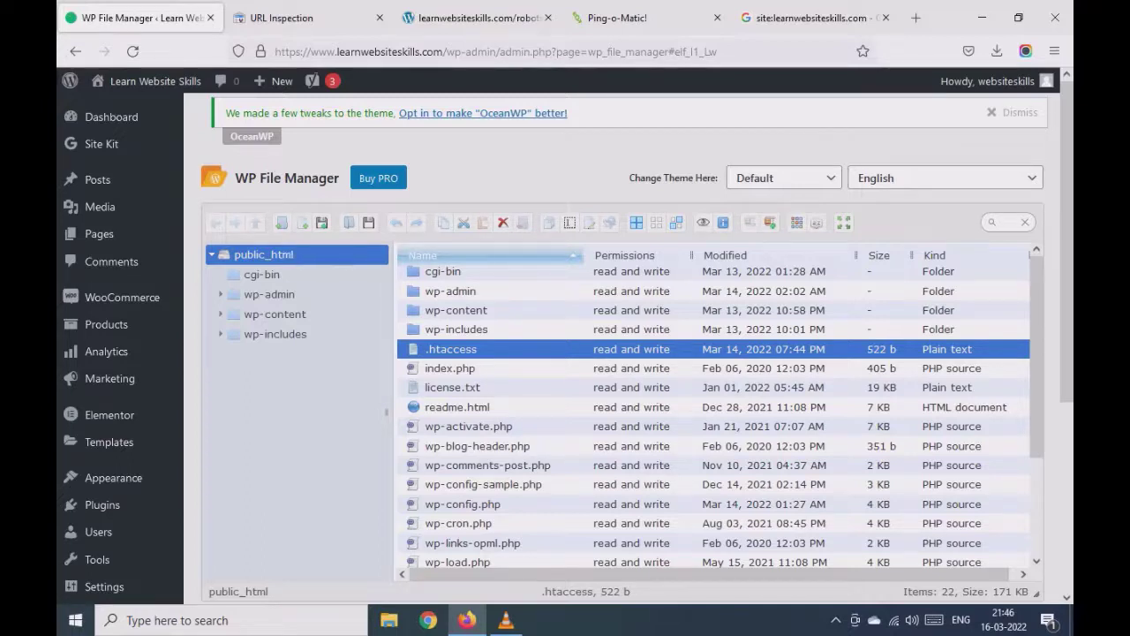
left_click(302, 222)
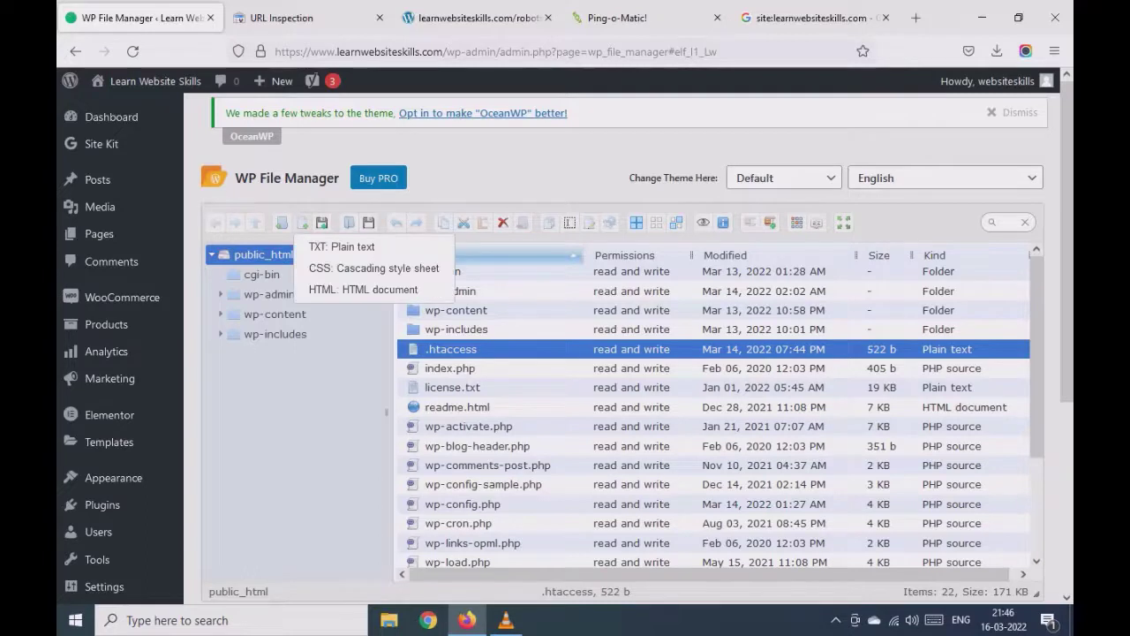
left_click(341, 246)
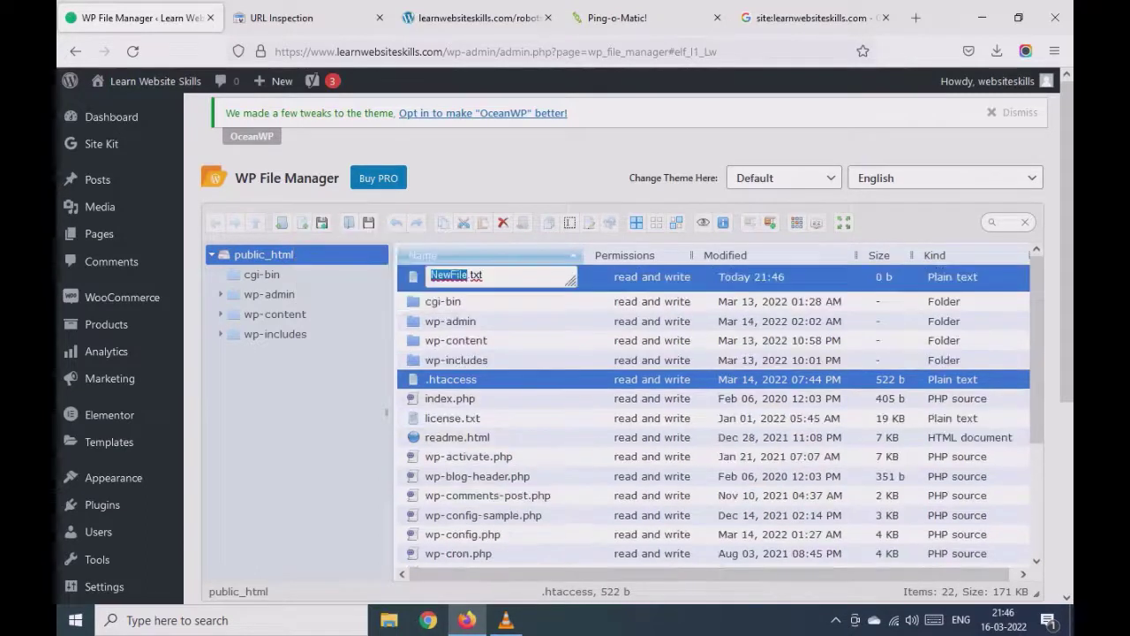
type("rov")
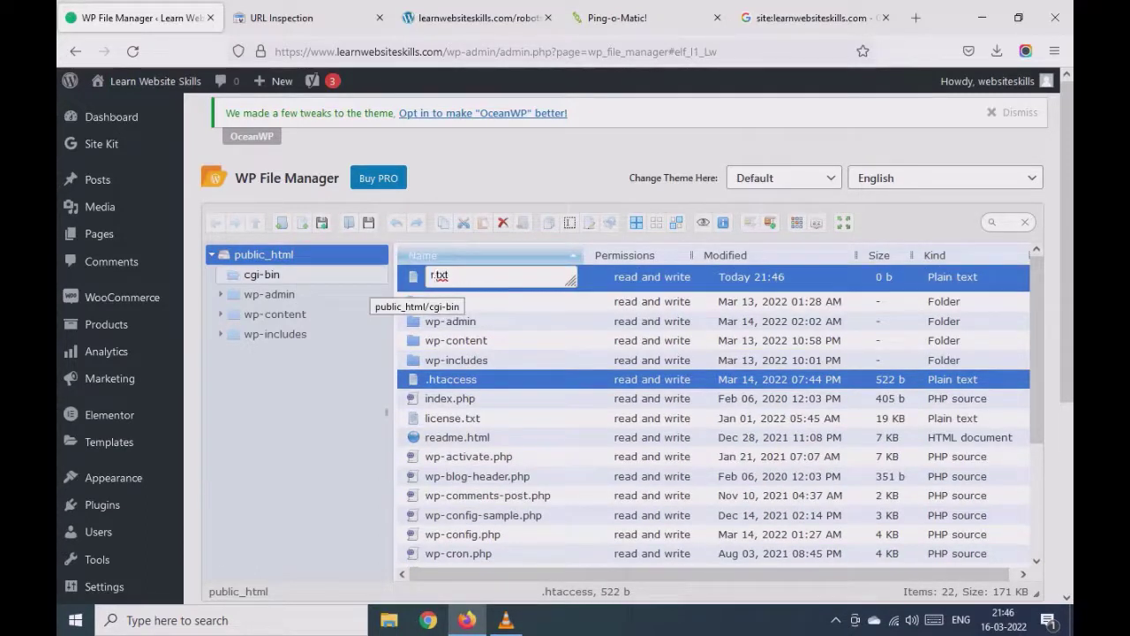
key("BackSpace")
type("bots")
key("Return")
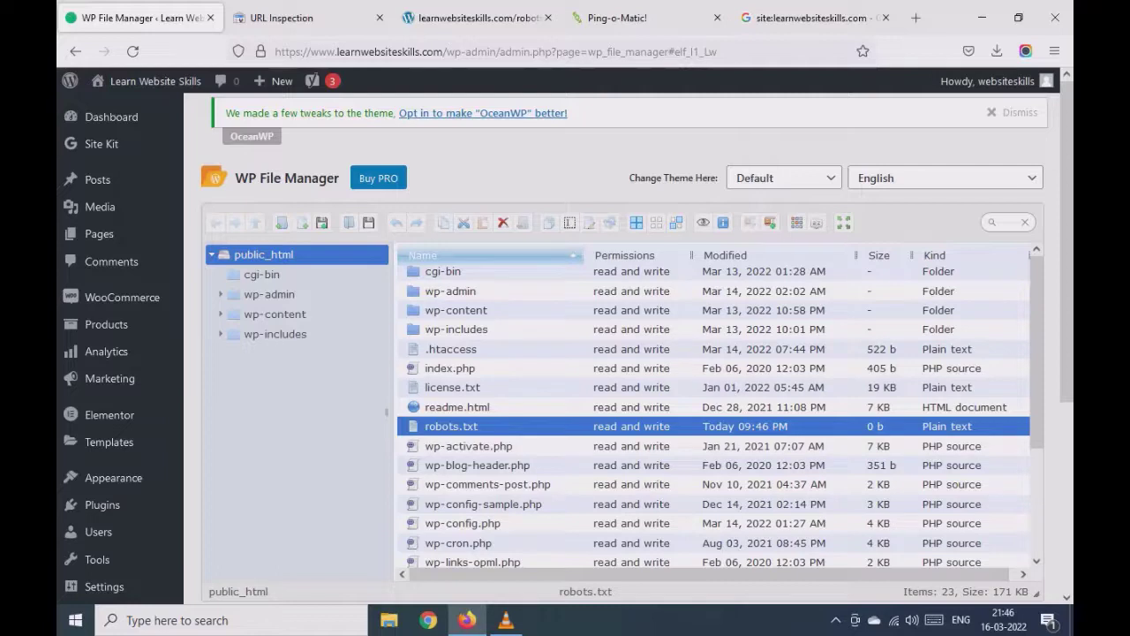
key("Return")
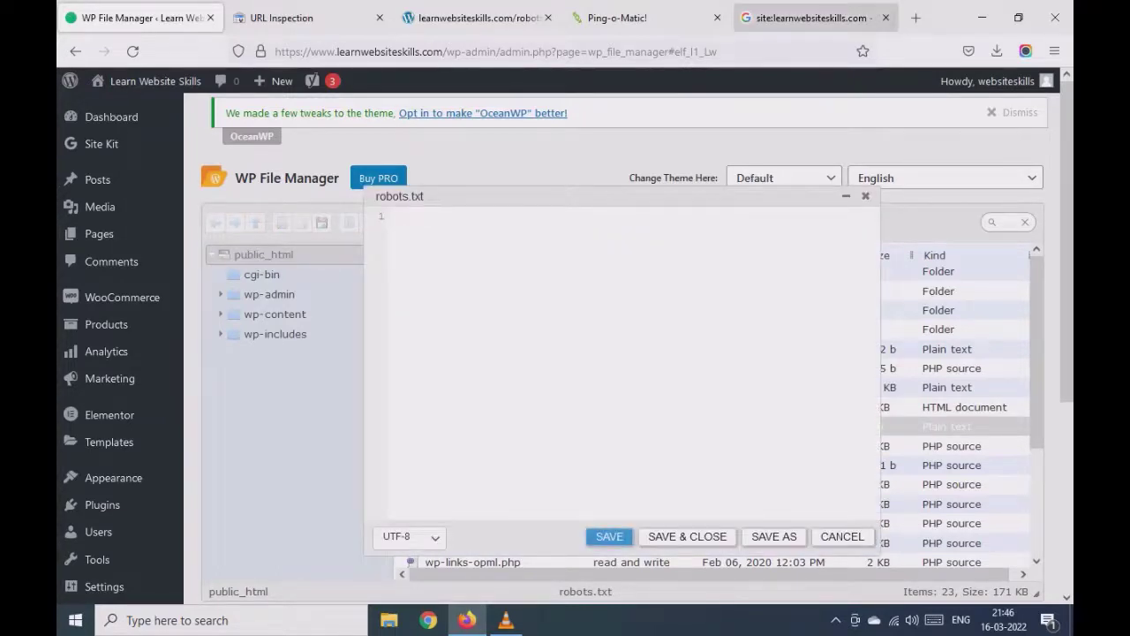
- Load oursfarm.com/robots.txt in place of the Google site search results
left_click(813, 17)
key("ctrl+l")
type("ours")
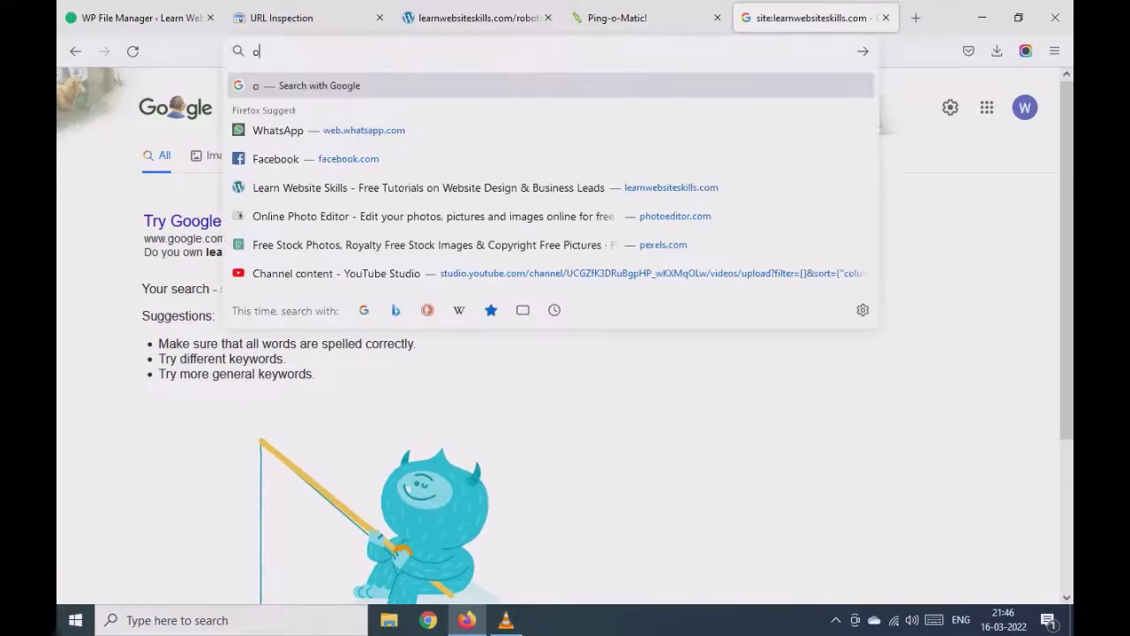
type("f")
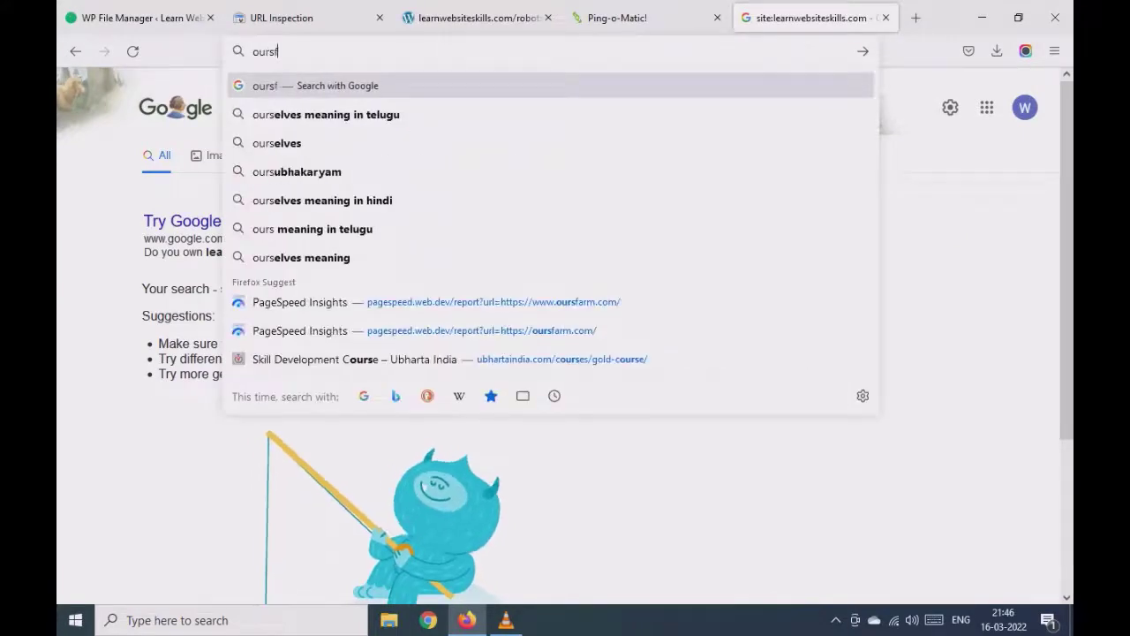
type("arm.com/r")
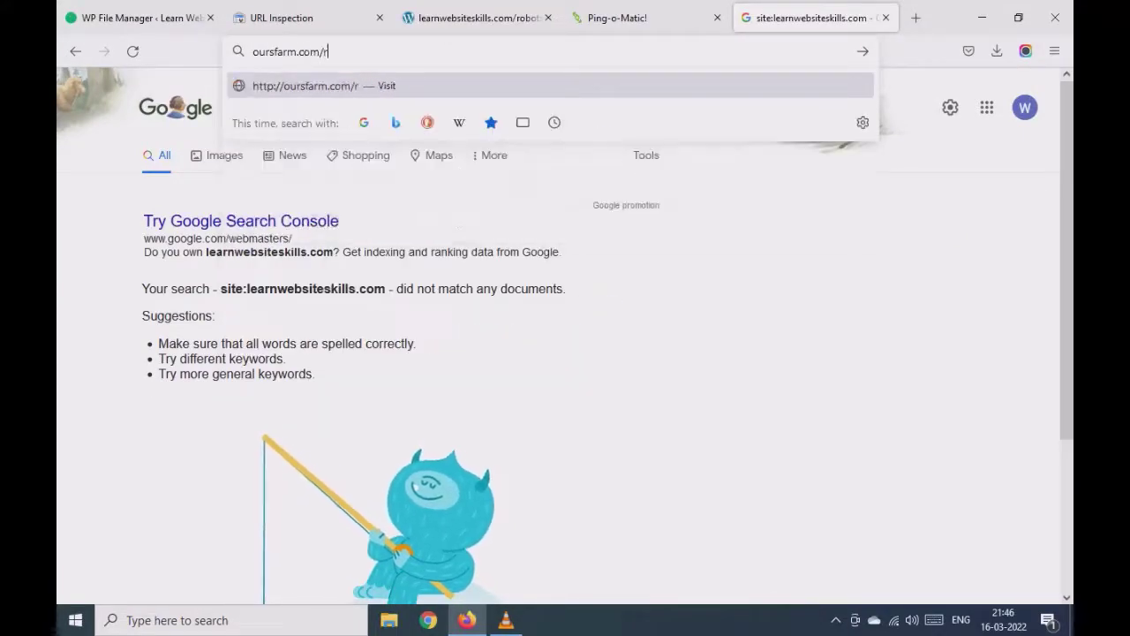
type("obots.txt")
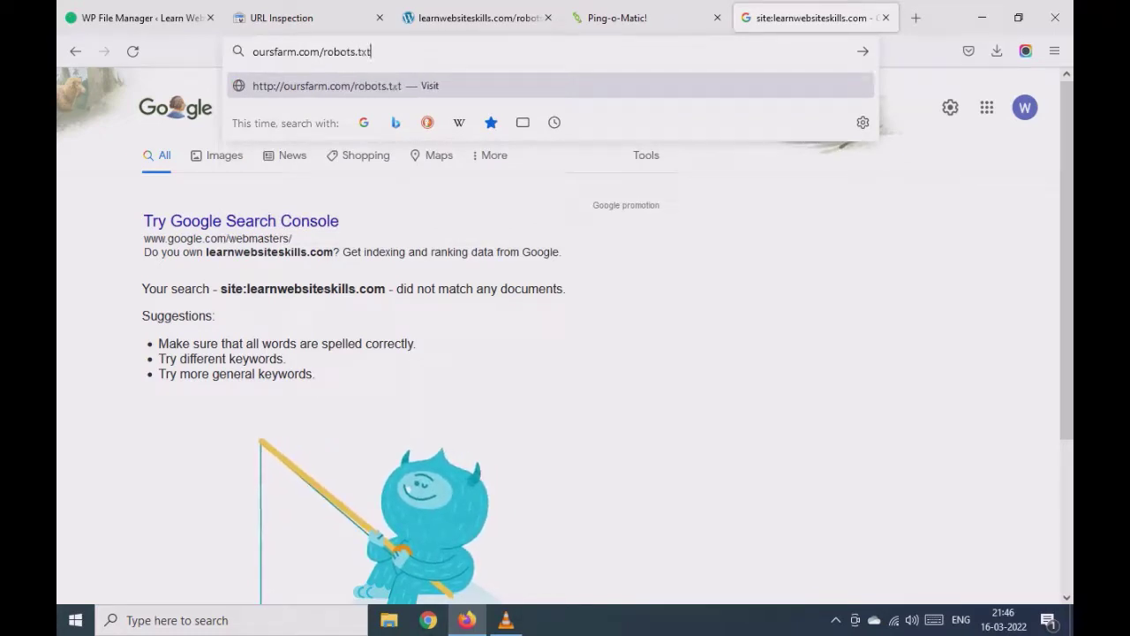
key("Return")
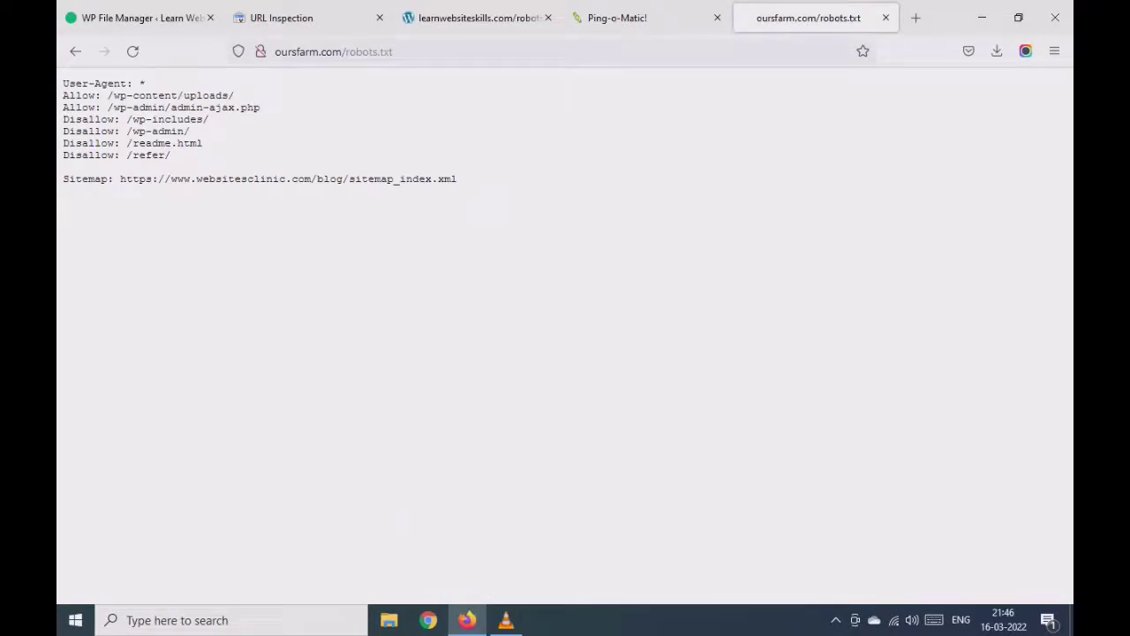
- Copy all the rules from the oursfarm.com robots.txt page into the empty robots.txt file in the file manager
left_click_drag(63, 83, 459, 180)
key("ctrl+c")
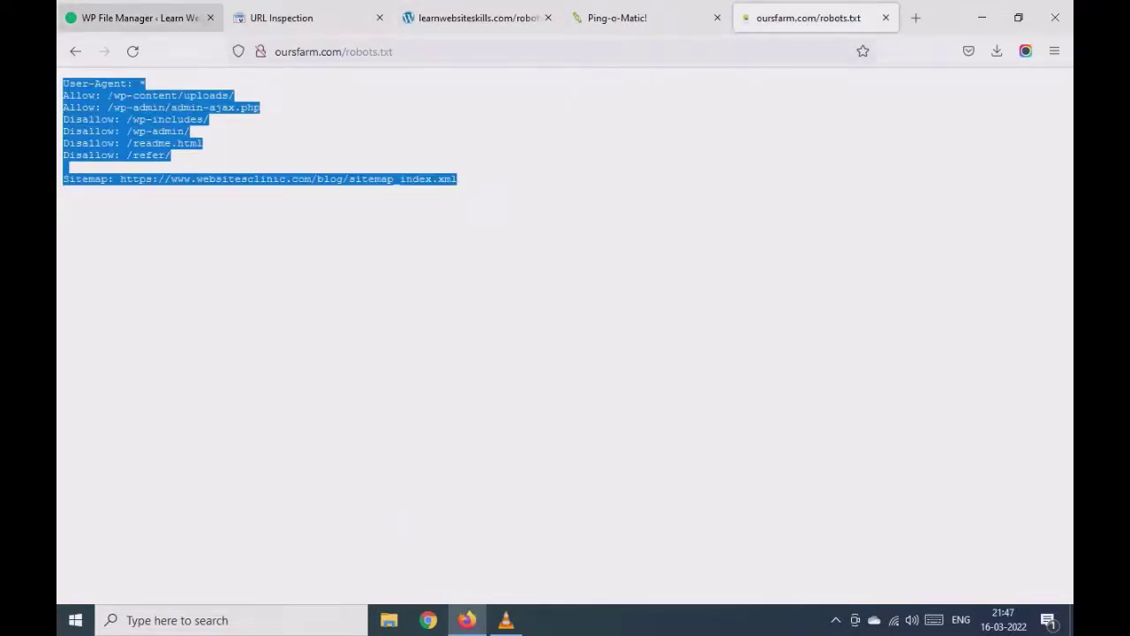
left_click(133, 18)
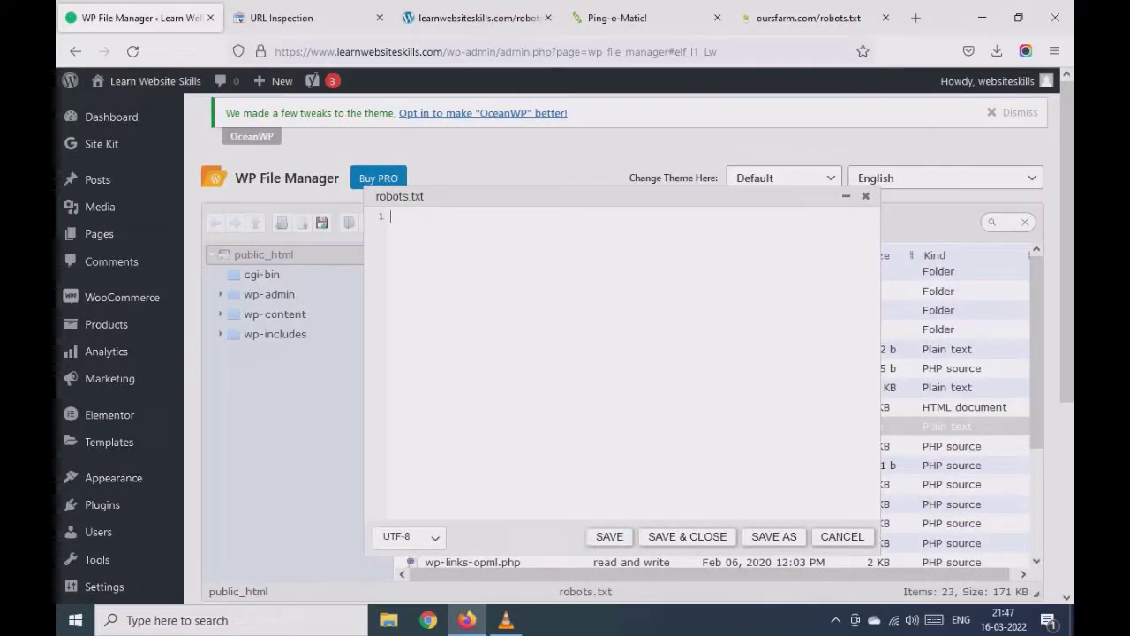
key("ctrl+v")
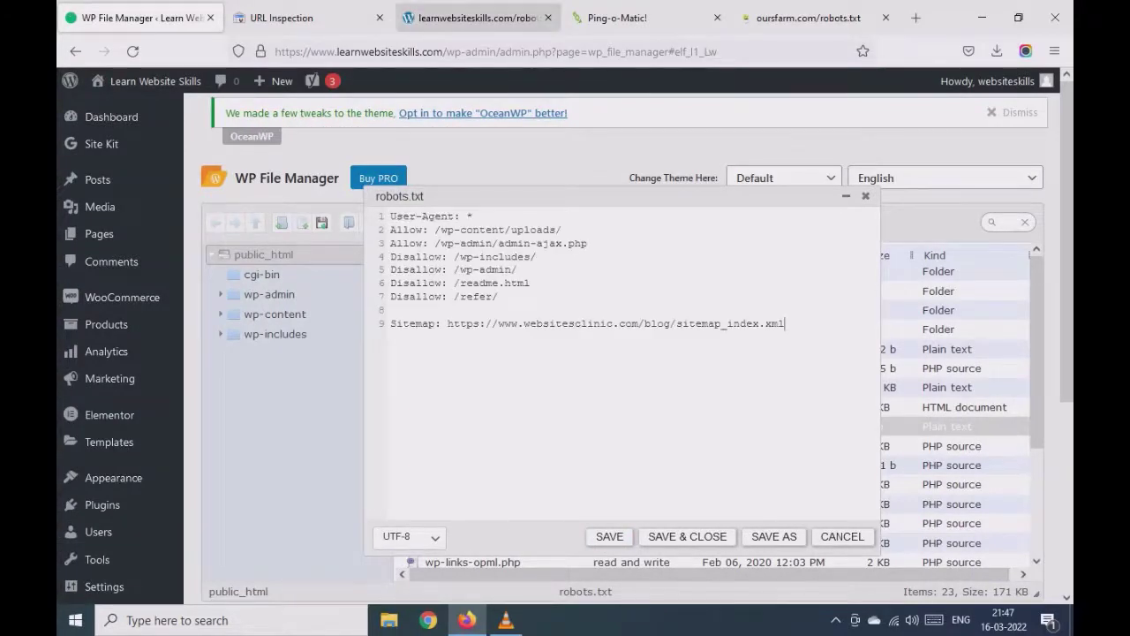
- Load the website's /sitemap_index.xml in place of its robots.txt page and copy the full address
left_click(477, 18)
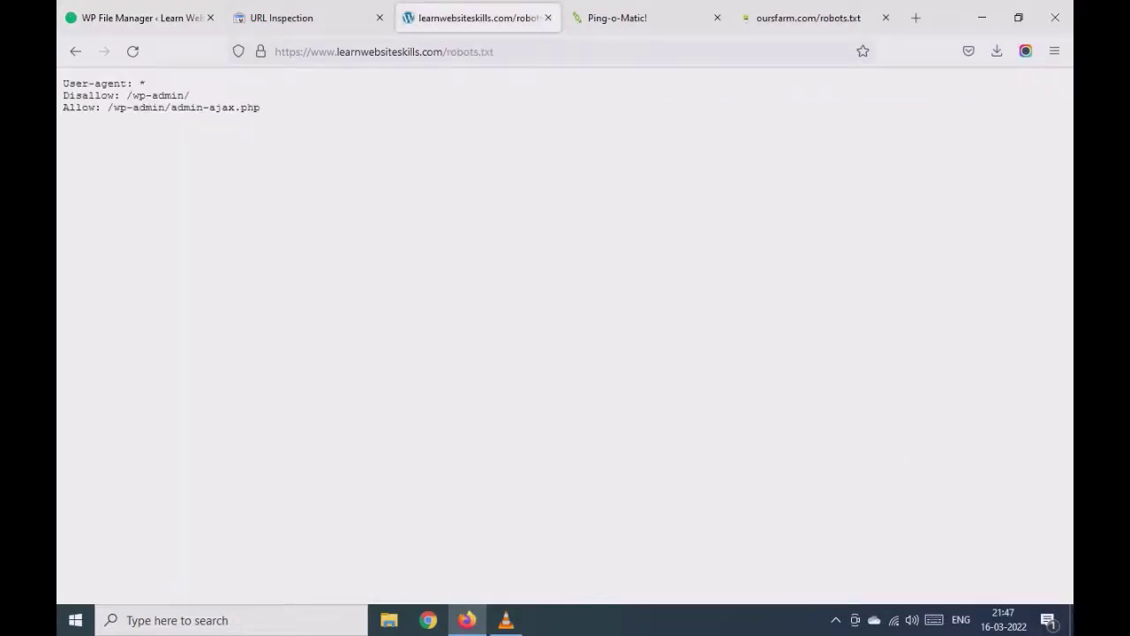
double_click(468, 51)
type("sitem")
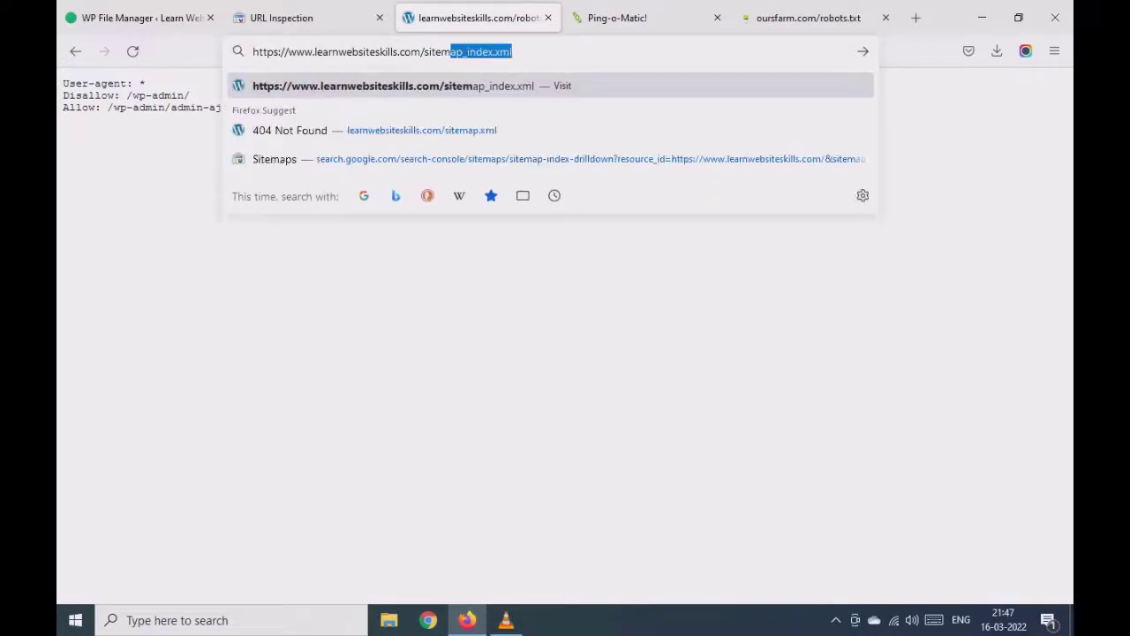
key("Return")
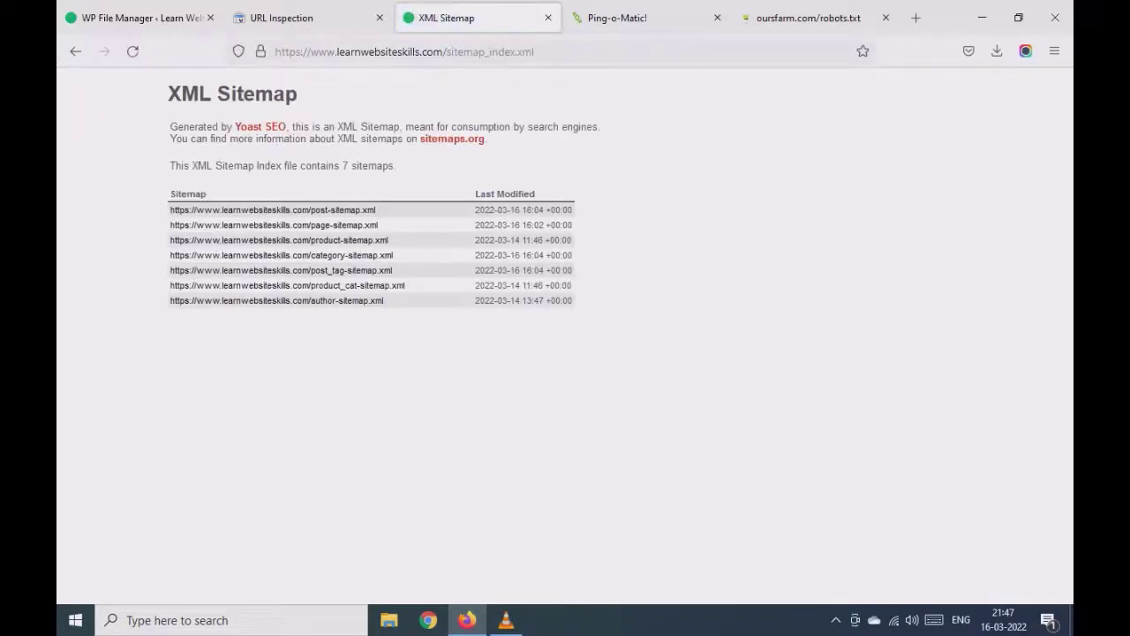
key("ctrl+l")
key("ctrl+c")
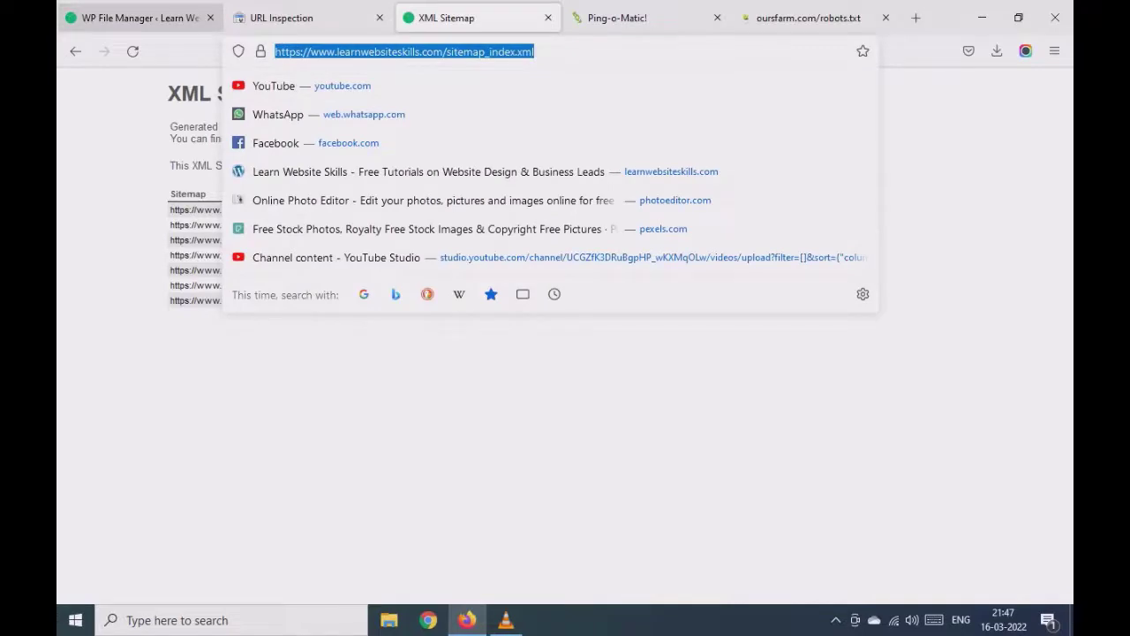
left_click(142, 17)
left_click_drag(447, 323, 784, 323)
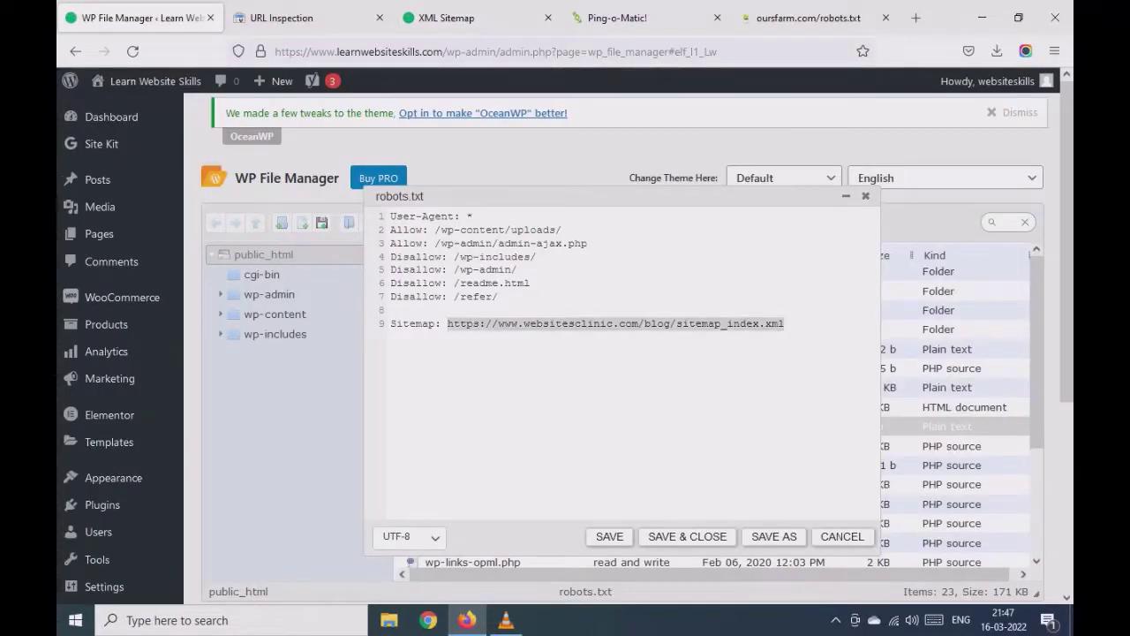
key("ctrl+v")
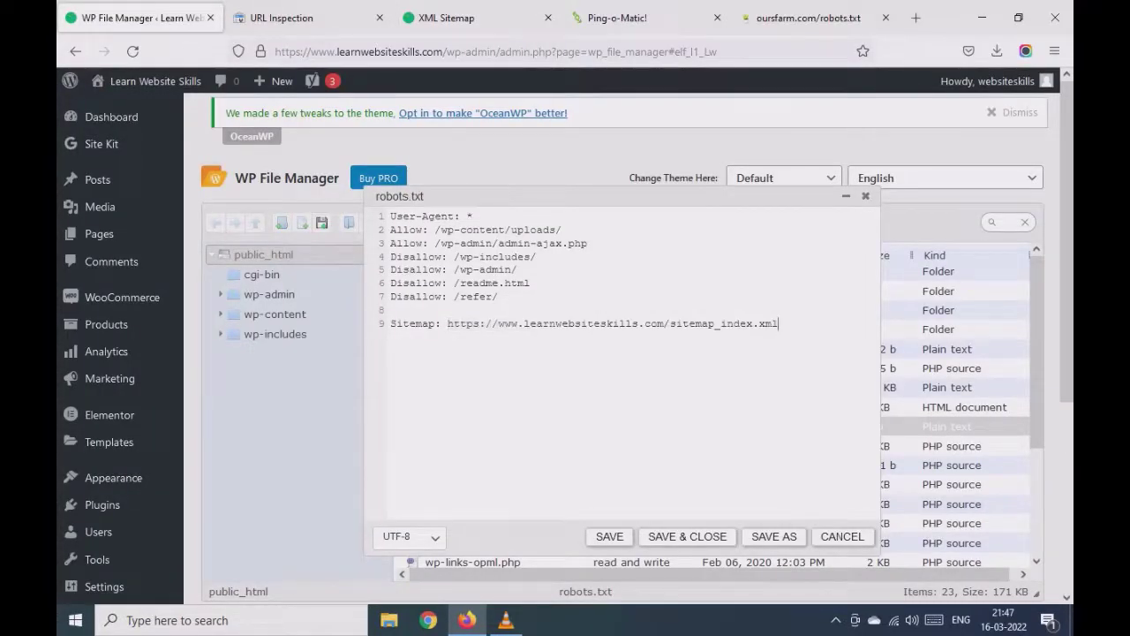
left_click(609, 537)
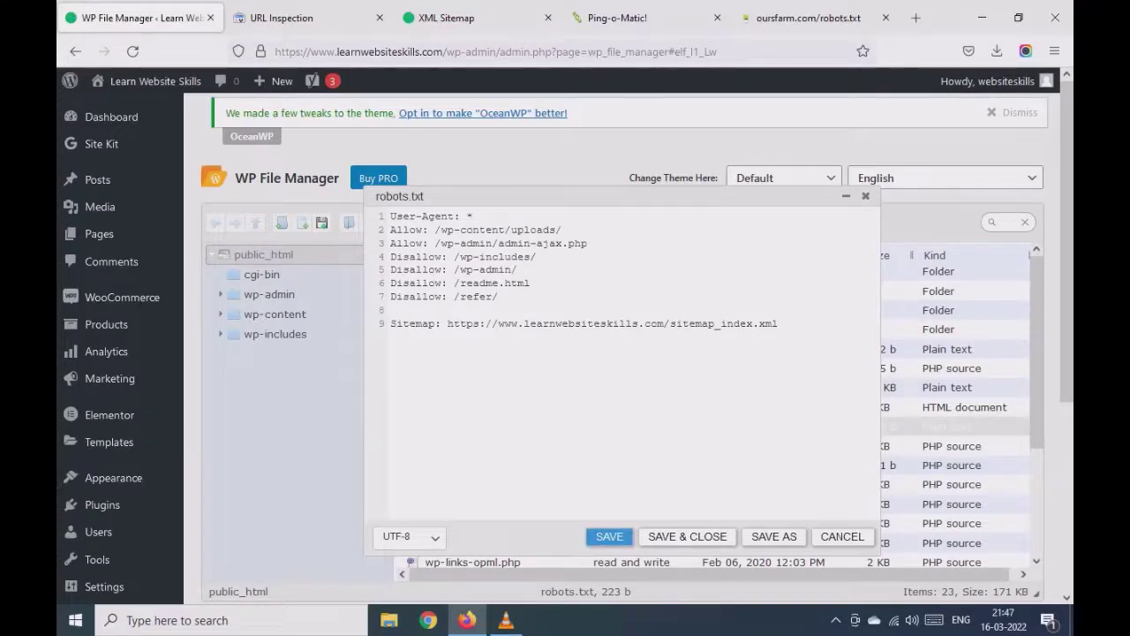
- Load the website's /robots.txt address in place of the XML sitemap page to check the published rules and Sitemap line
left_click(446, 17)
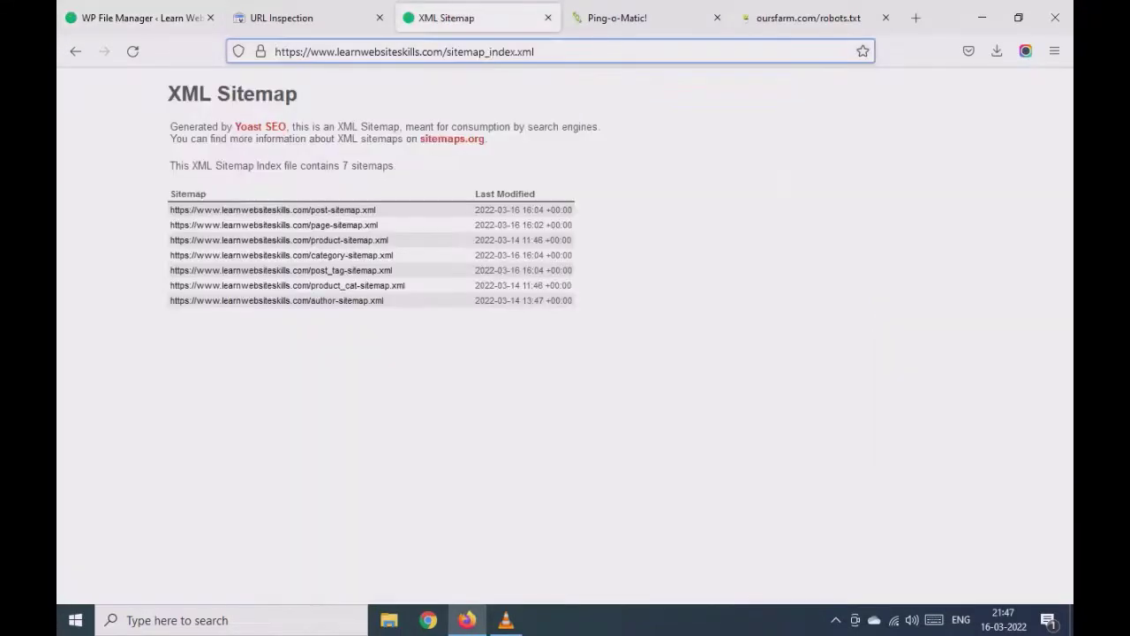
left_click(275, 51)
left_click_drag(535, 51, 445, 52)
key("BackSpace")
type("robot")
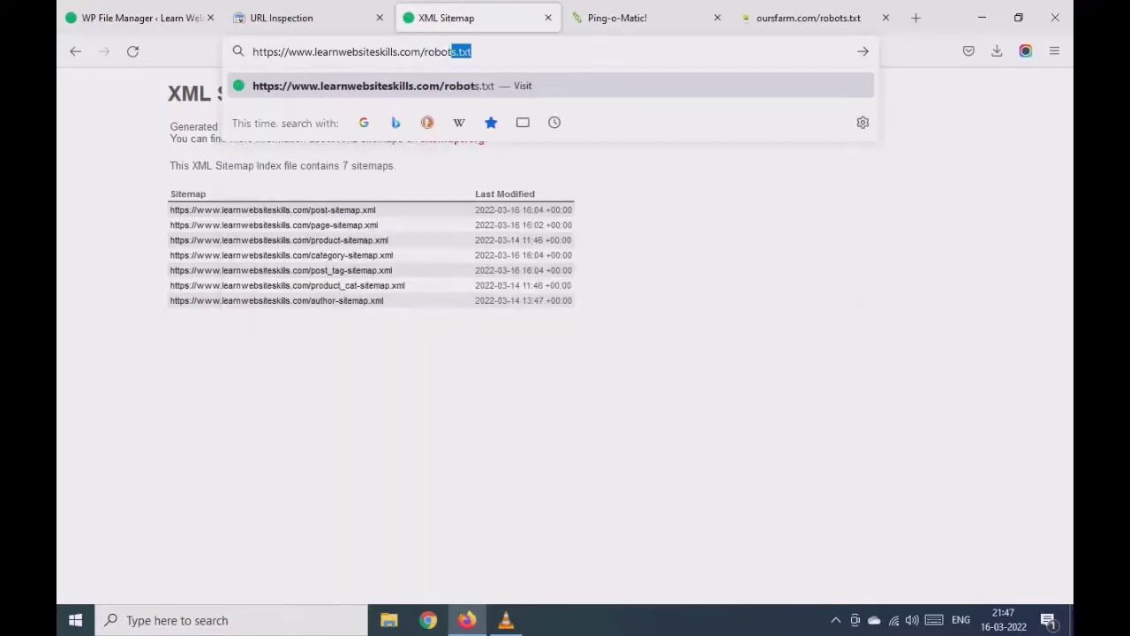
type("s")
key("Return")
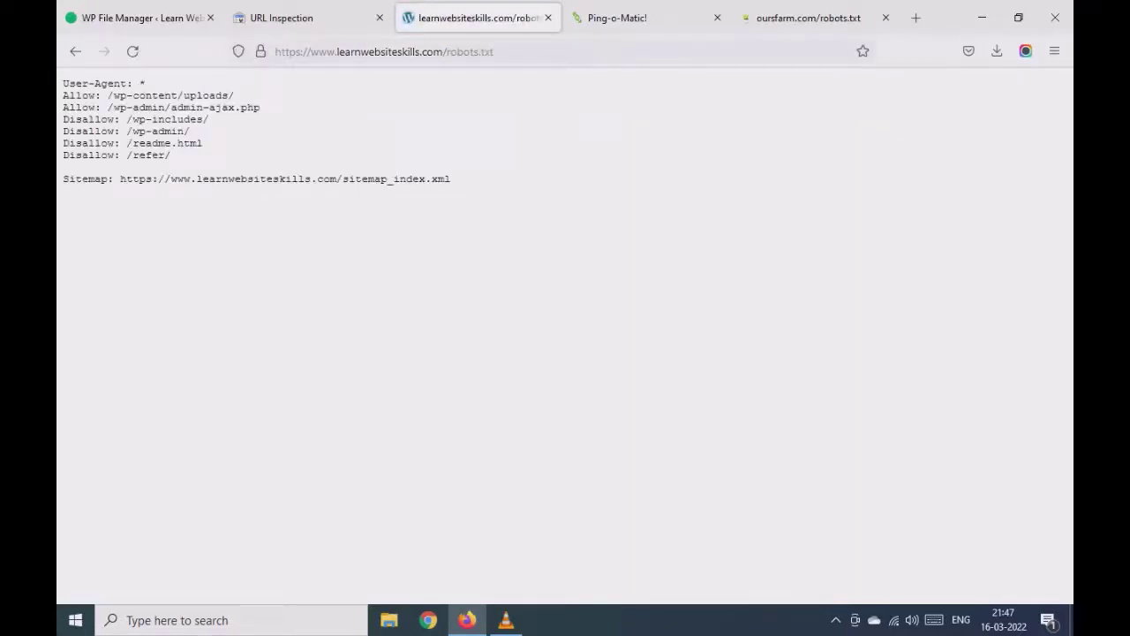
left_click_drag(215, 180, 63, 179)
left_click(79, 189)
- Review the homepage's live test results in Search Console and compare them with its Google index coverage details
key("ctrl+Page_Up")
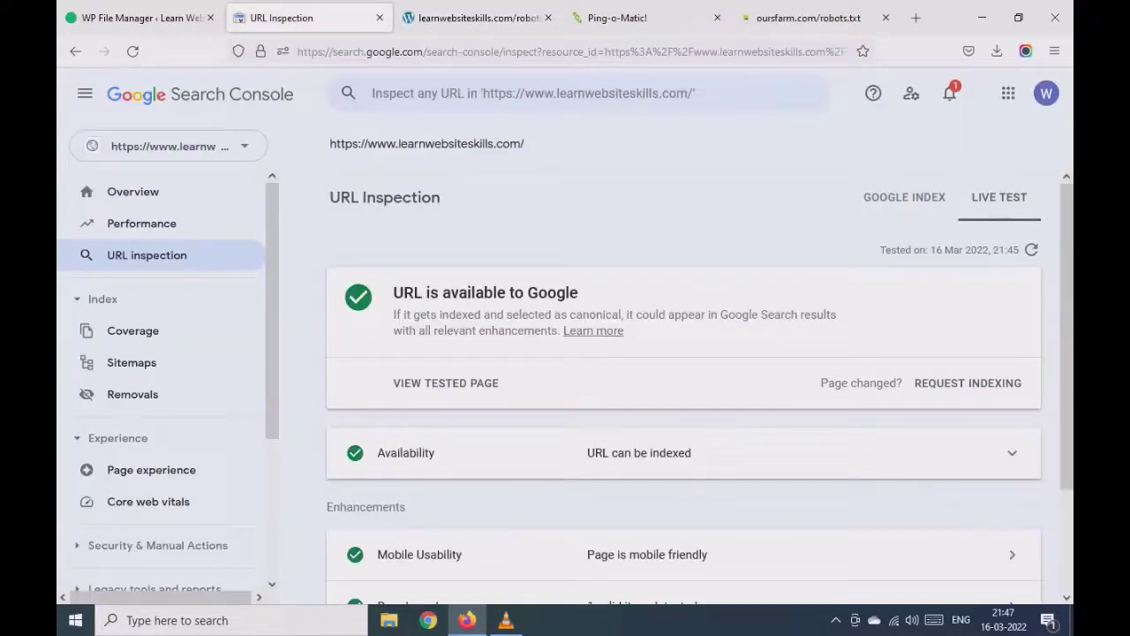
left_click_drag(394, 292, 578, 292)
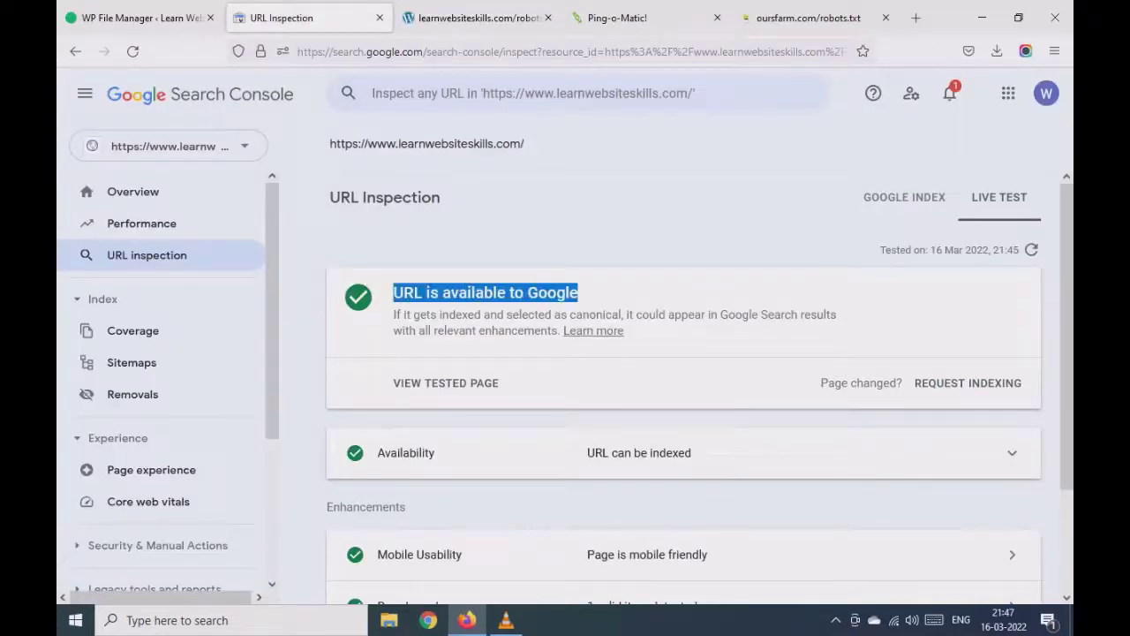
scroll(684, 388, "down", 1)
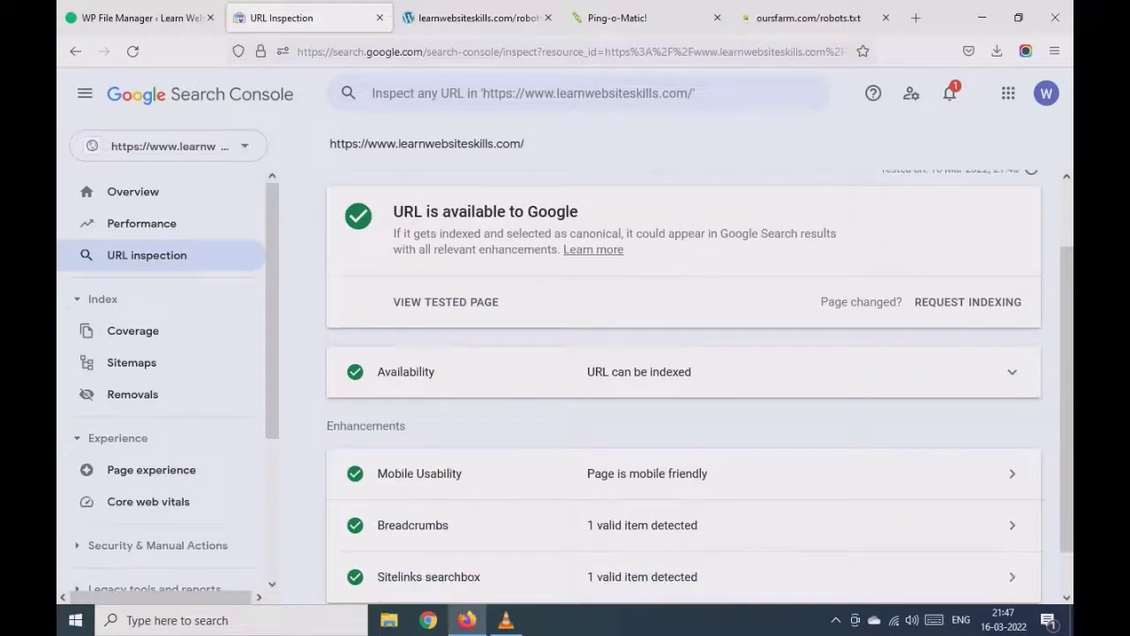
scroll(684, 389, "down", 1)
scroll(684, 389, "up", 2)
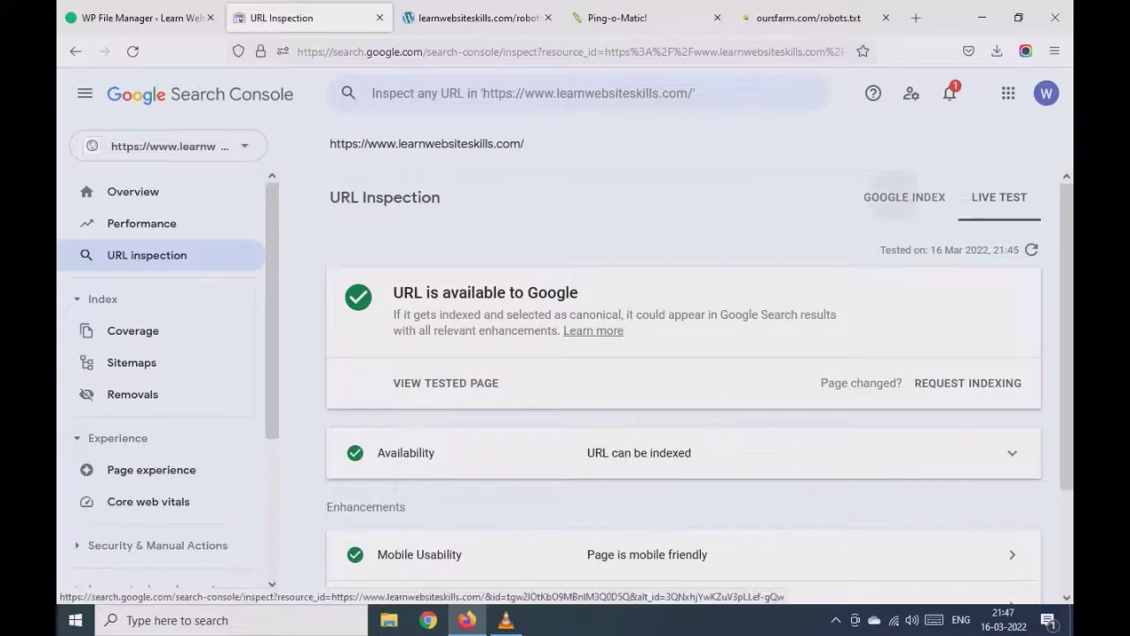
left_click(904, 197)
scroll(684, 389, "down", 5)
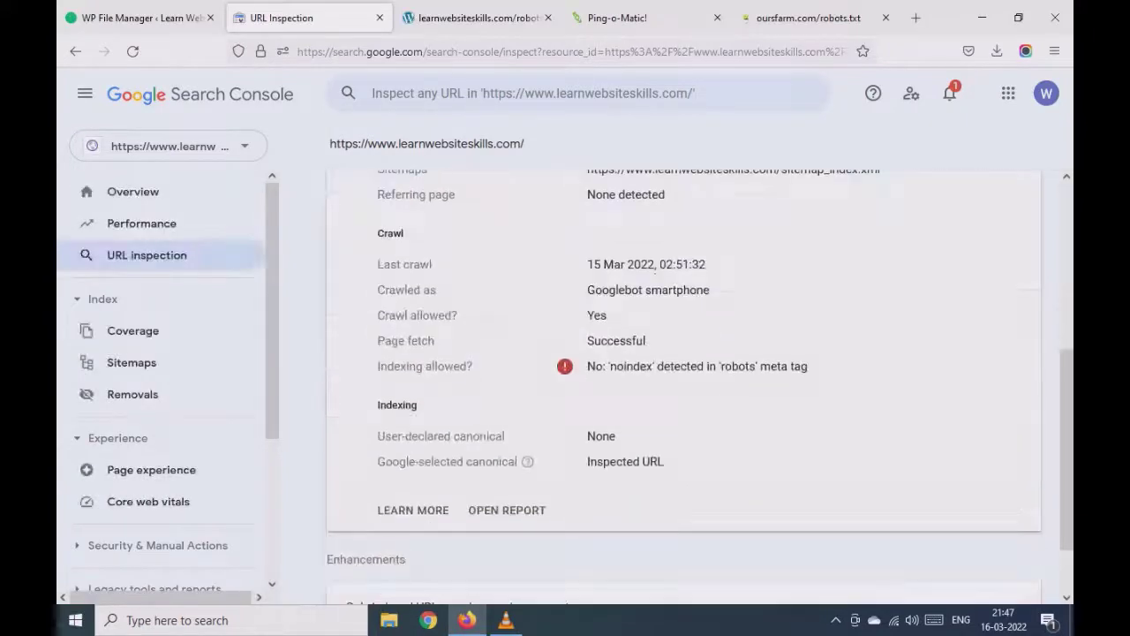
scroll(684, 389, "up", 5)
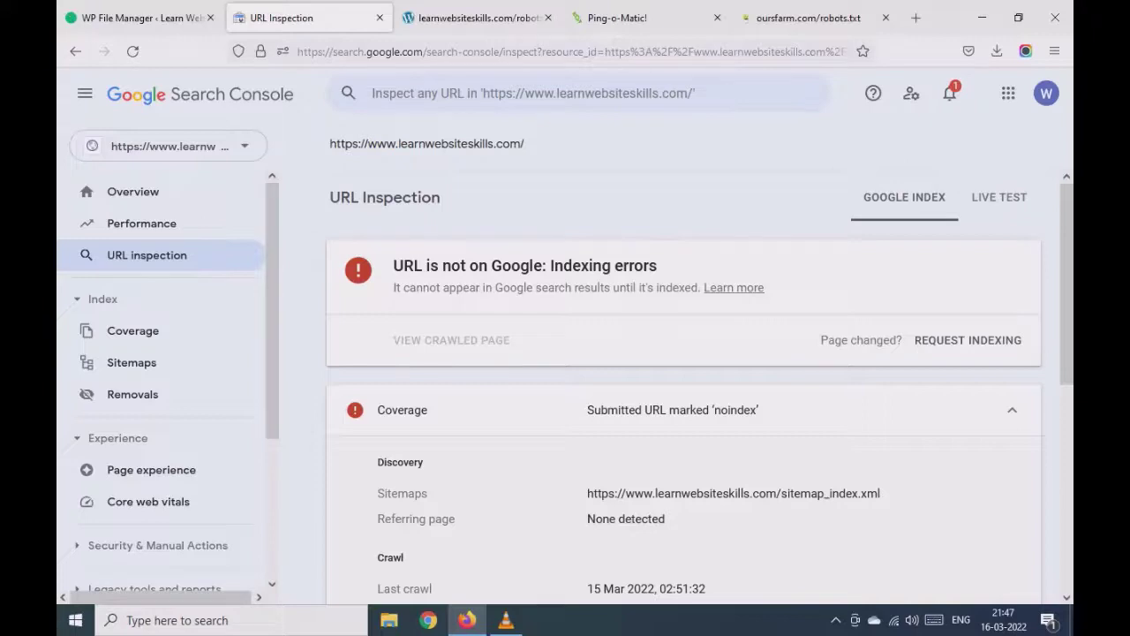
- Load google.com in place of the oursfarm.com robots.txt page and search for site:learnwebsiteskills.com
left_click(808, 17)
key("ctrl+l")
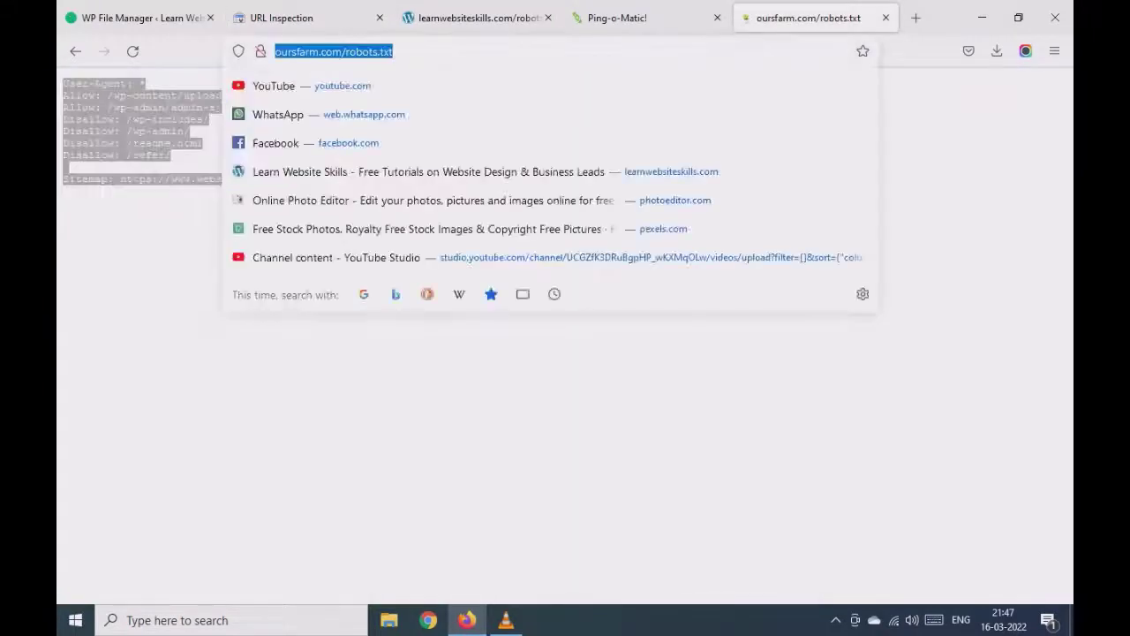
type("google.com/")
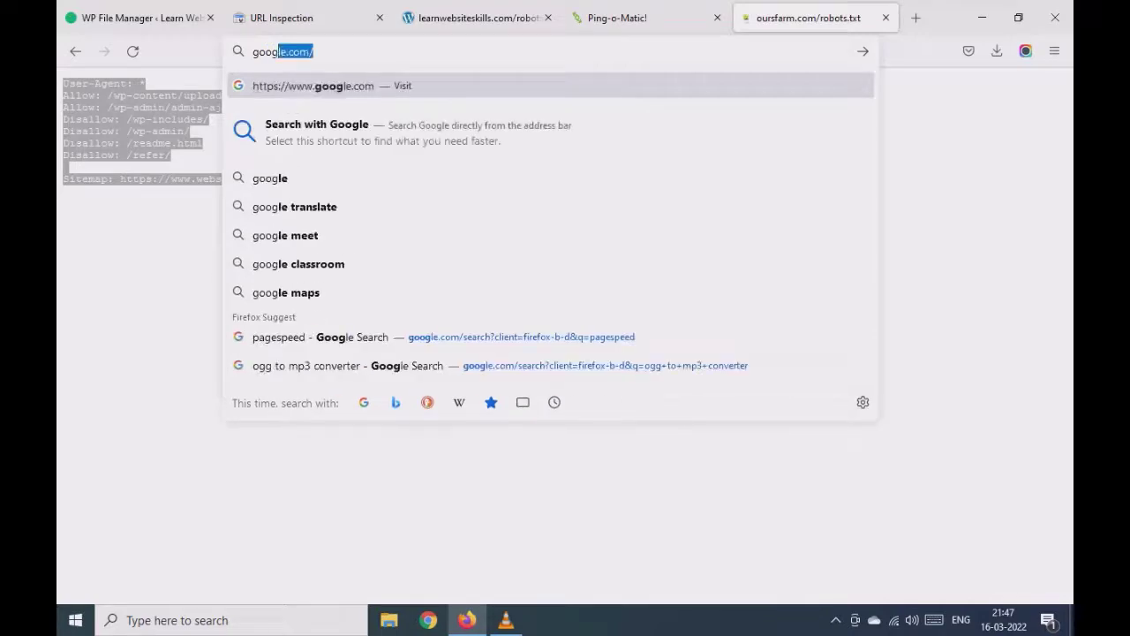
key("Return")
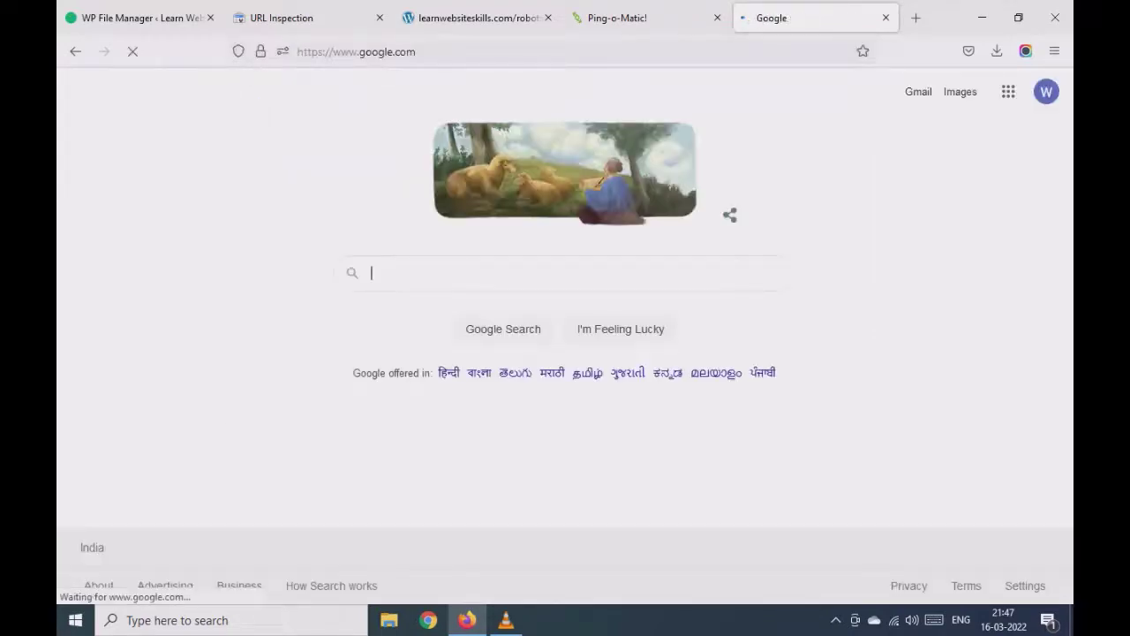
type("site")
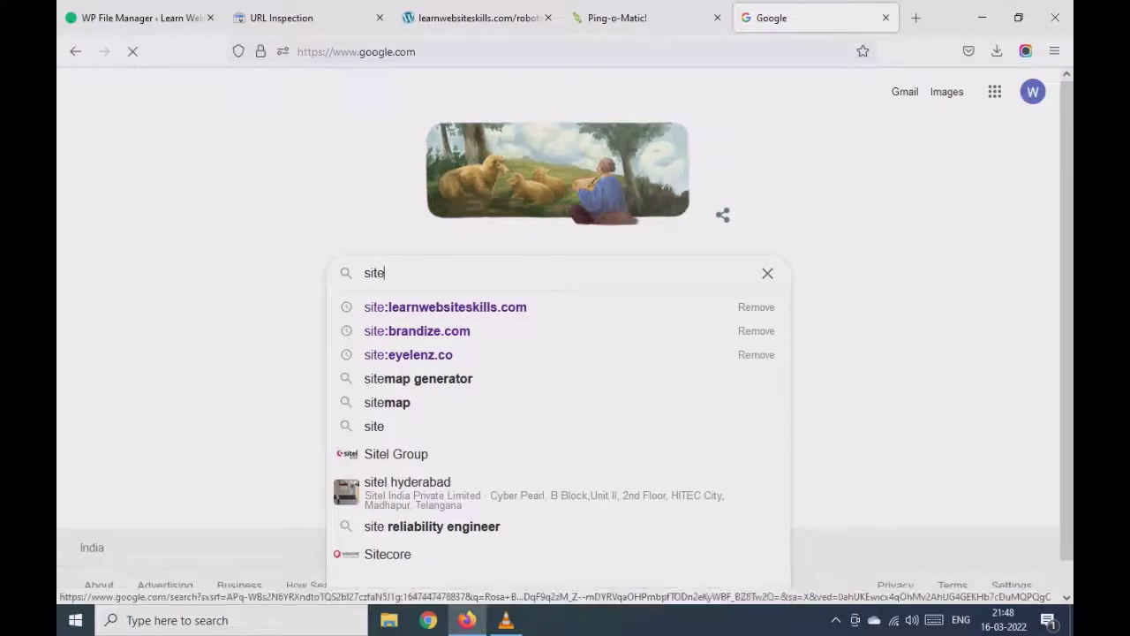
left_click(445, 306)
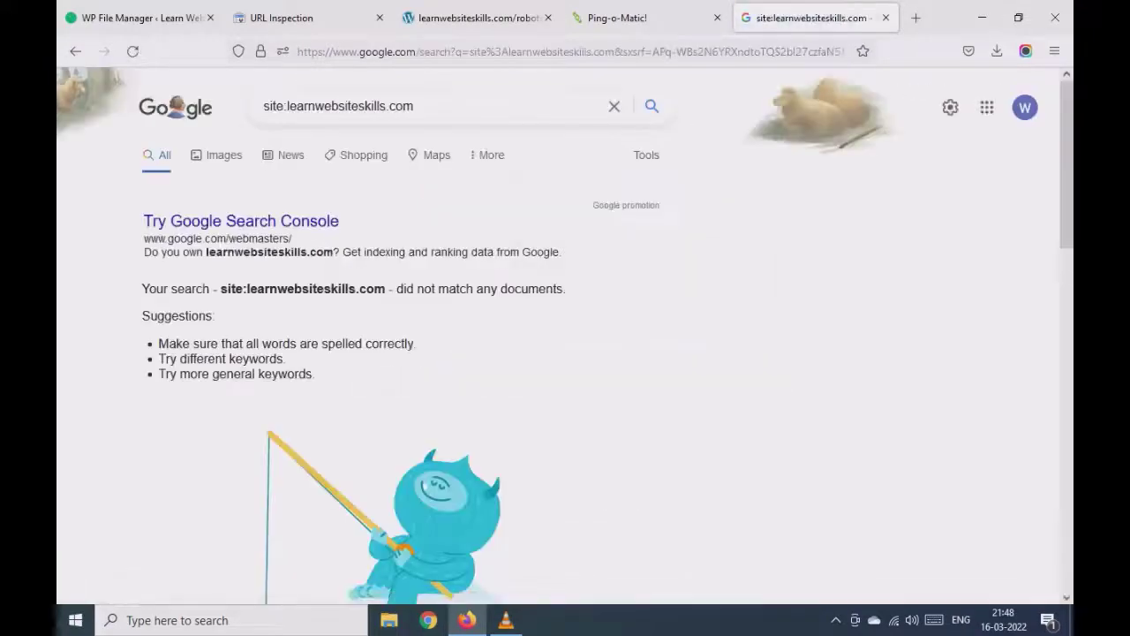